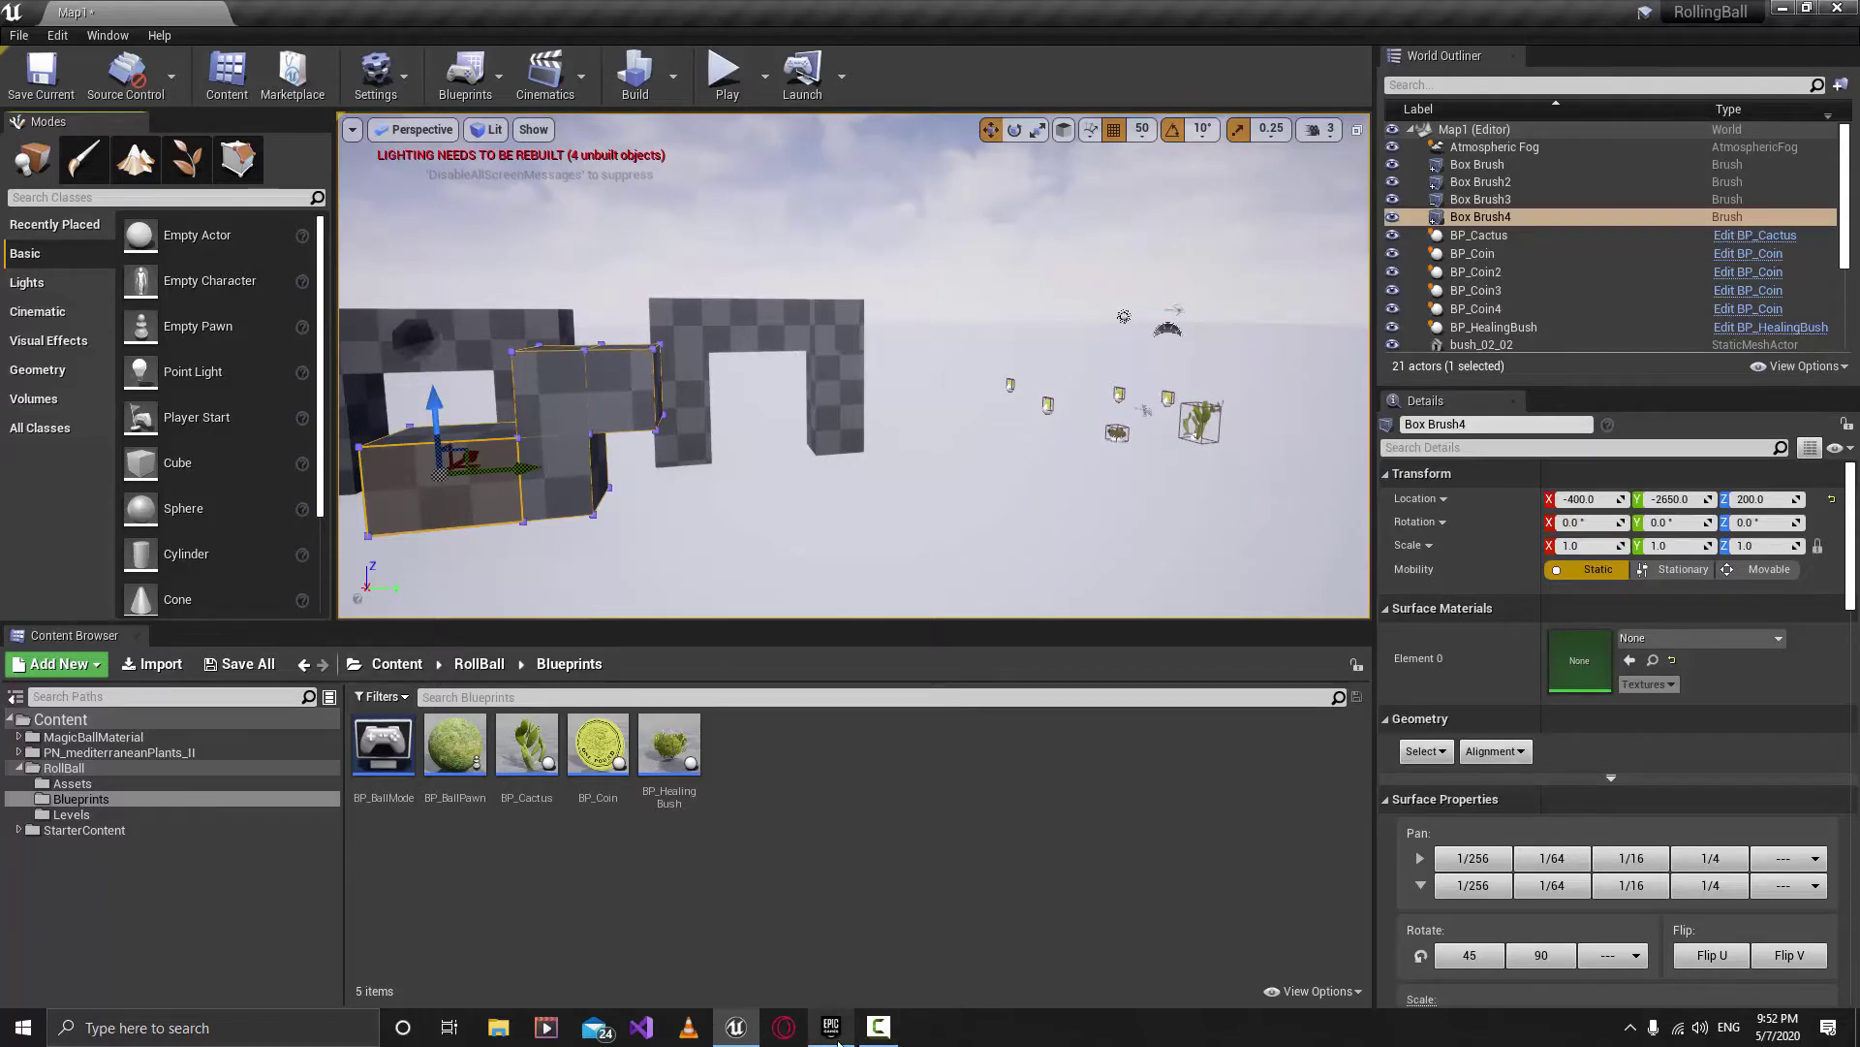
# Switch to the Epic Games Launcher and add the Infinity Blade: Grass Lands asset pack to the RollingBall project.
pyautogui.click(832, 1029)
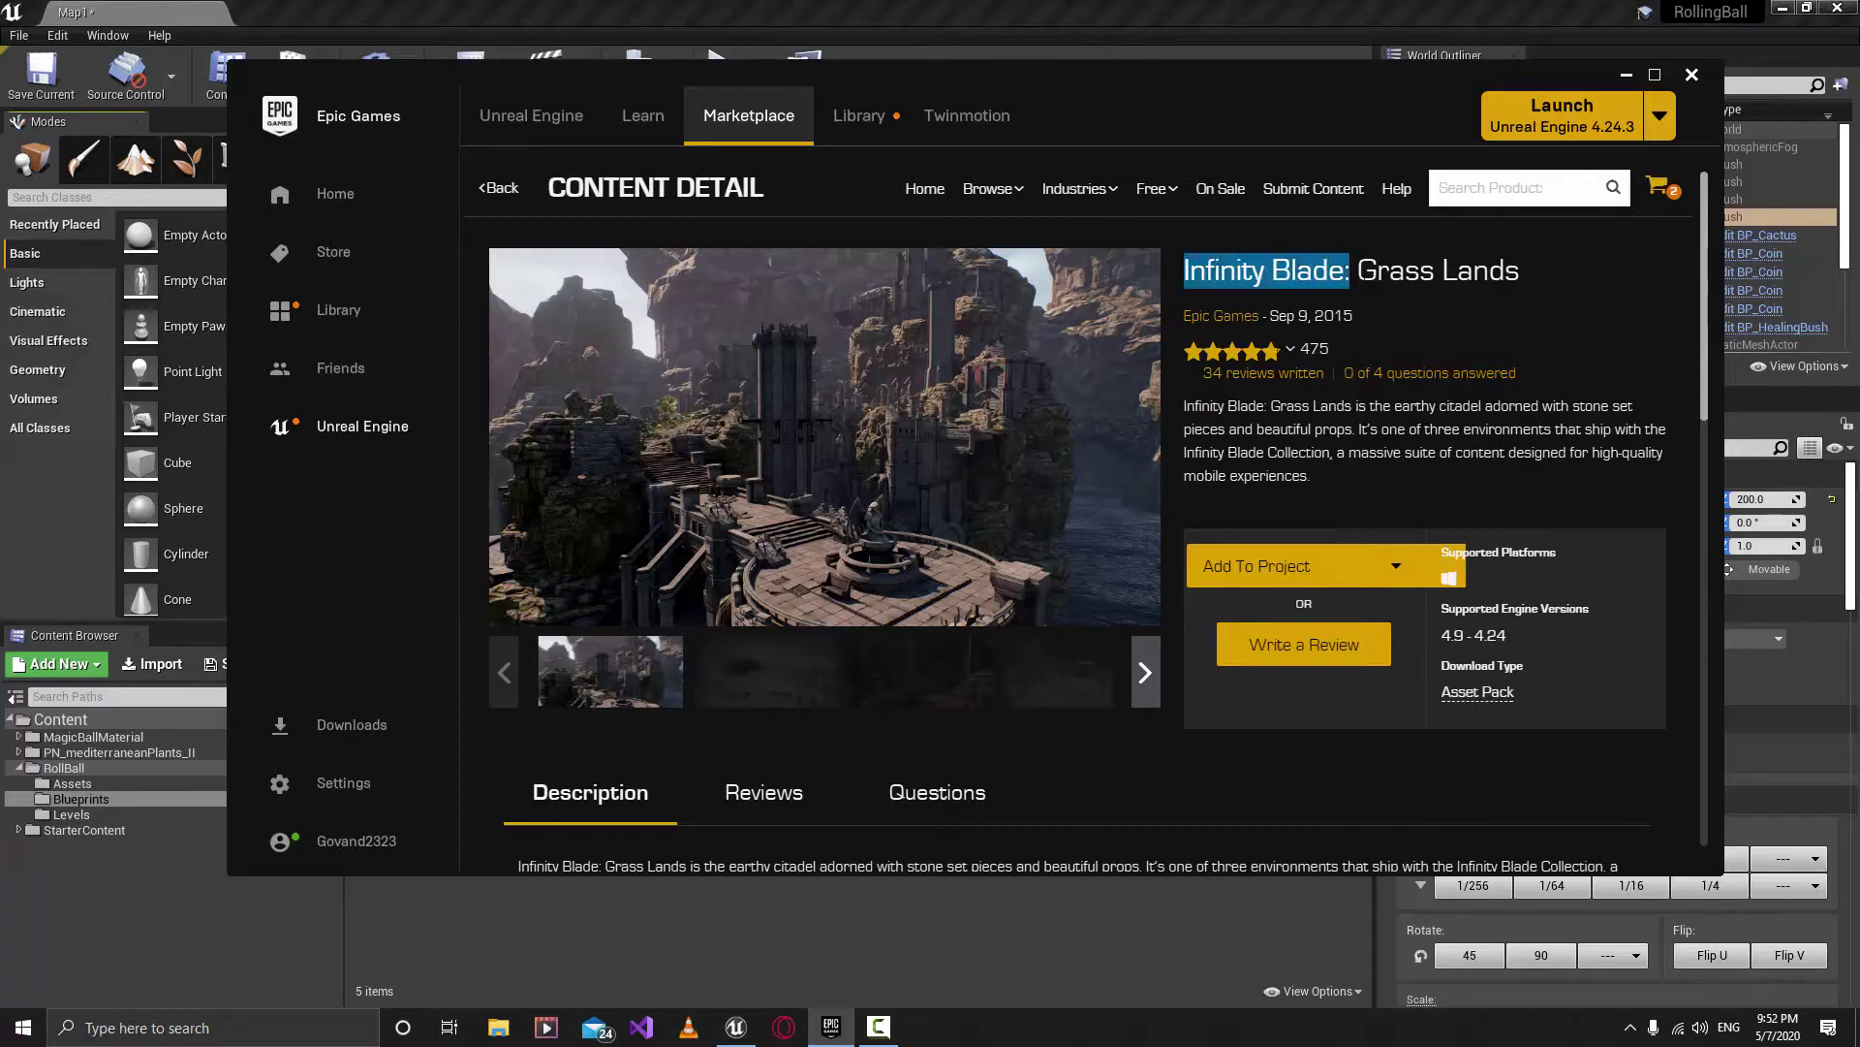
pyautogui.click(1436, 312)
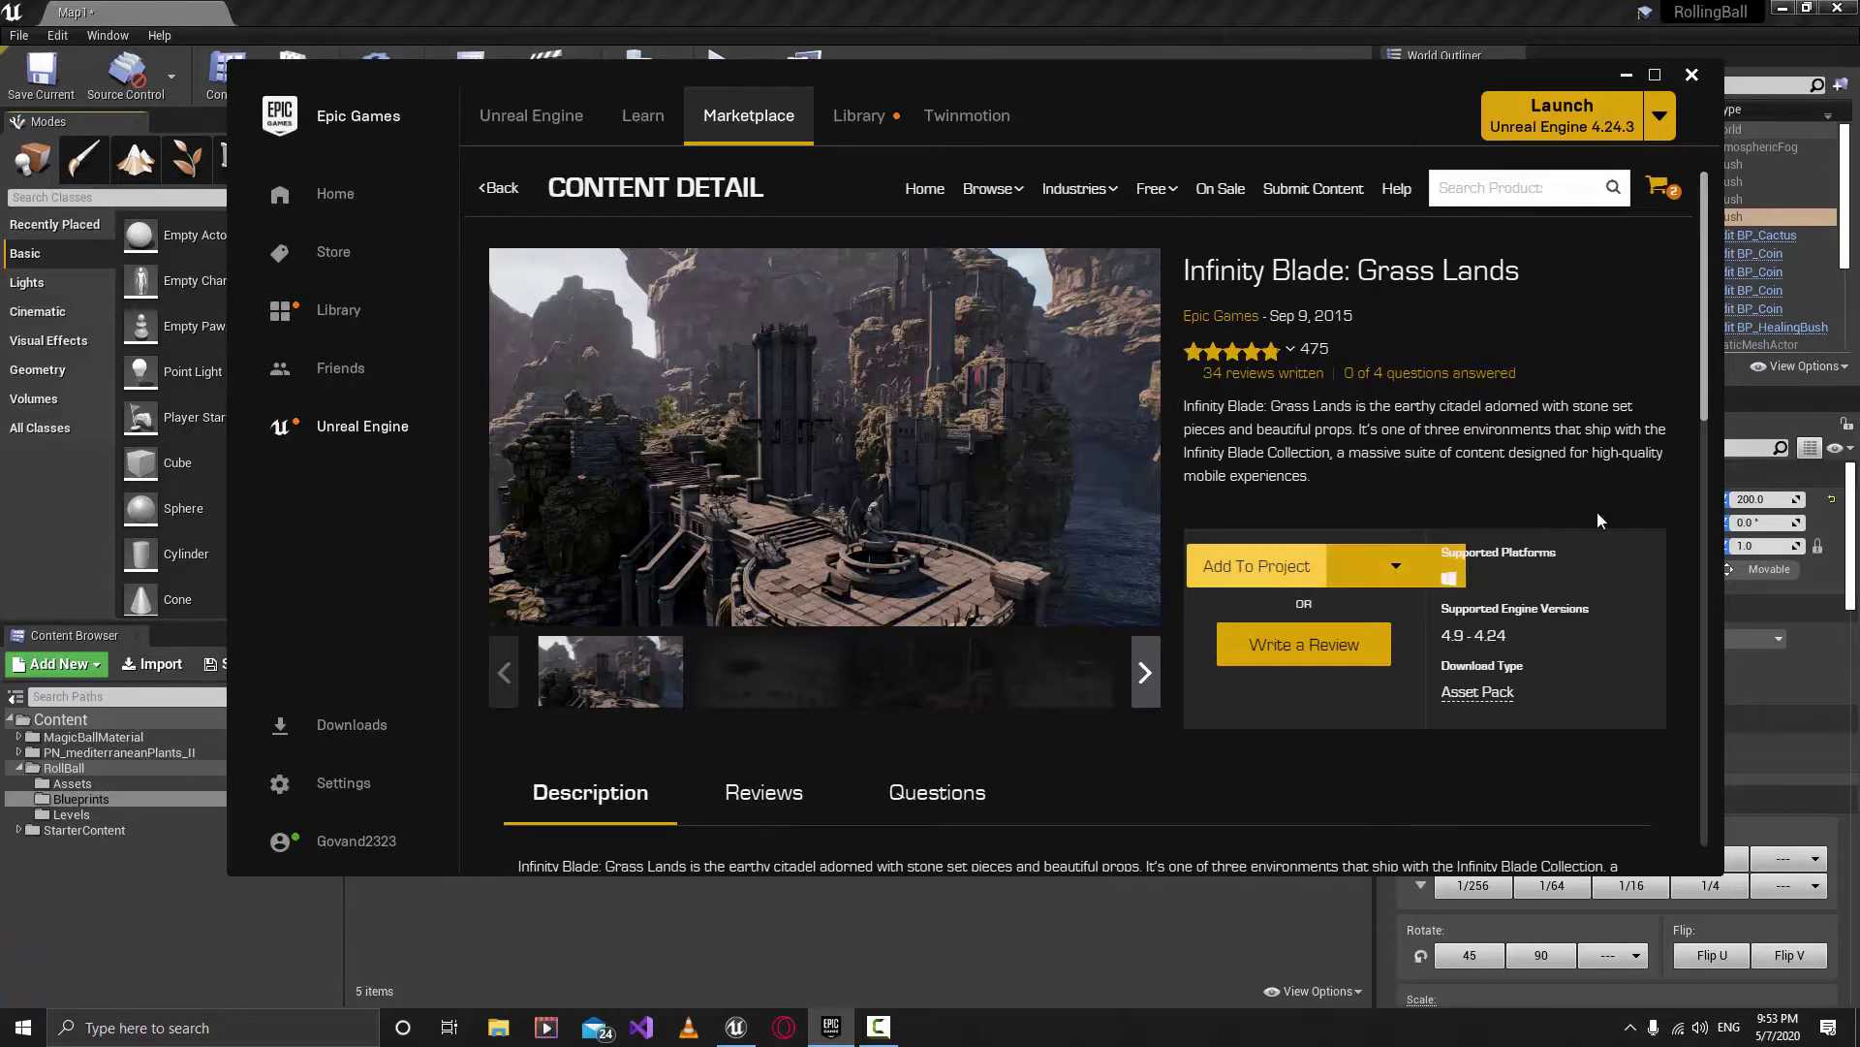
pyautogui.click(1293, 573)
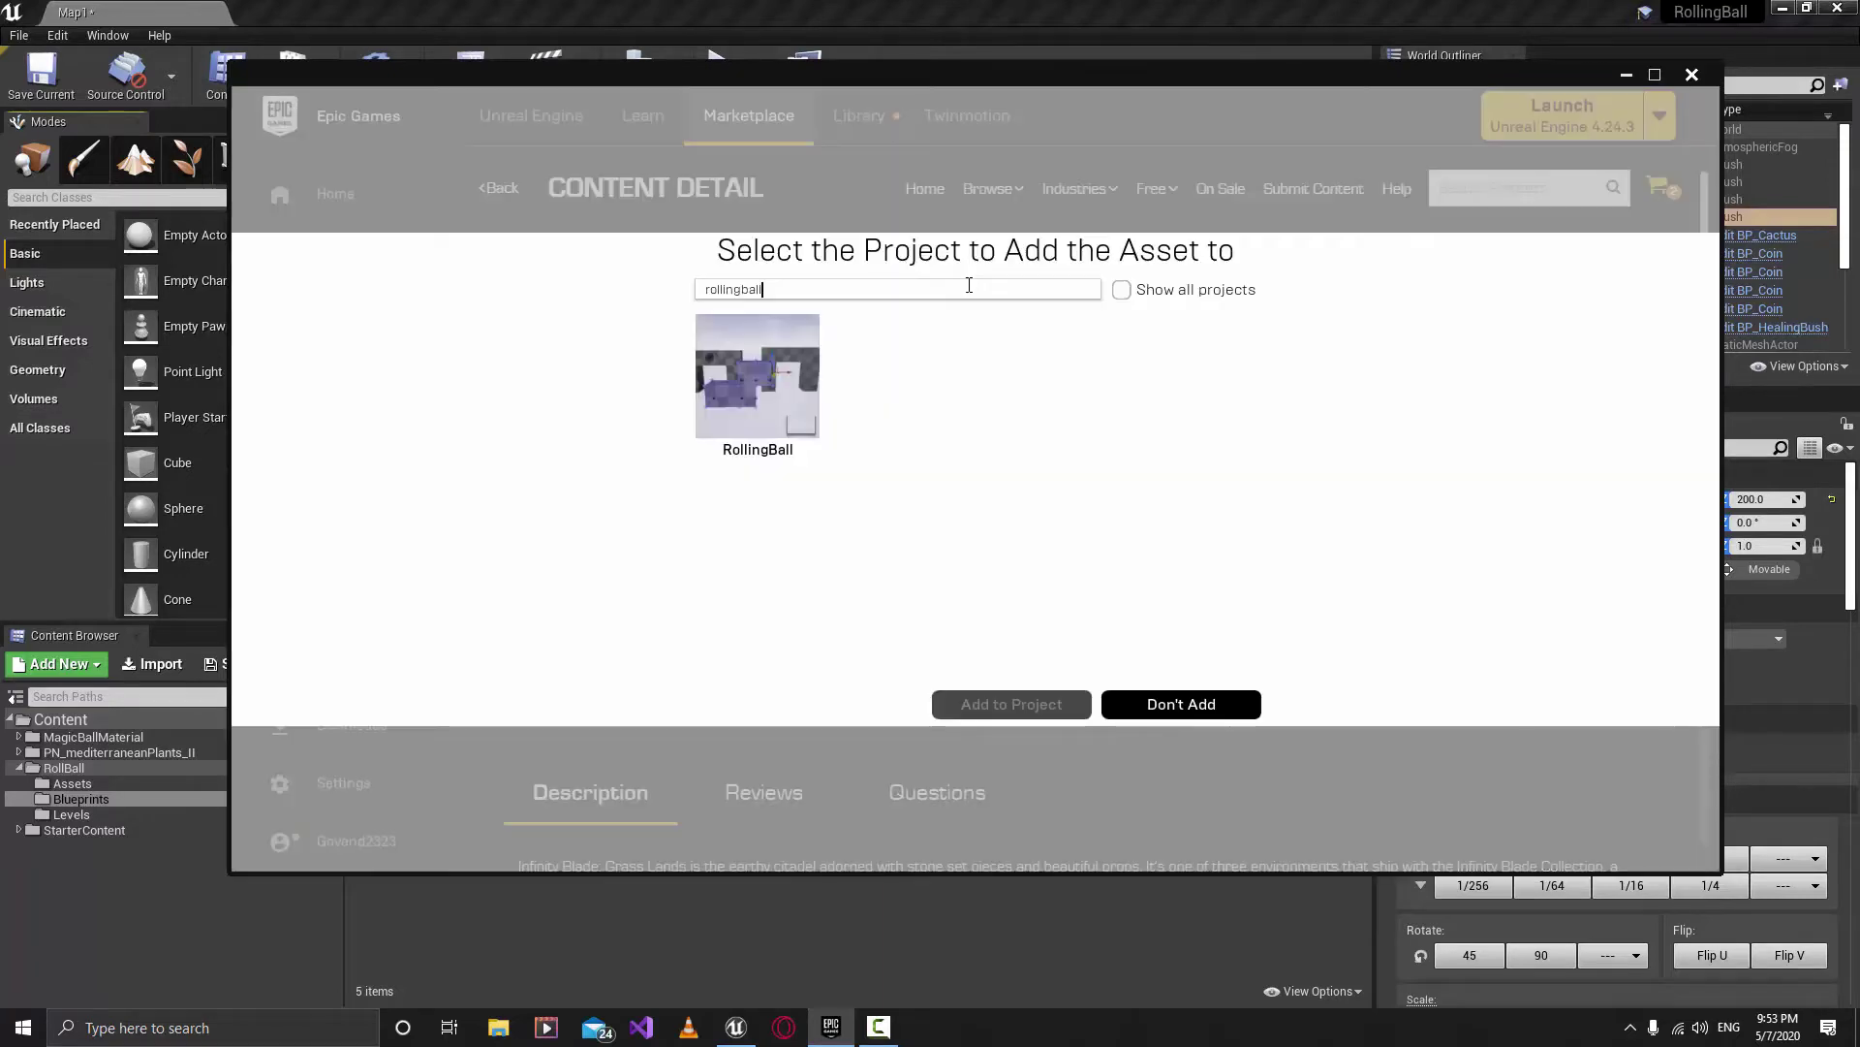
pyautogui.click(783, 385)
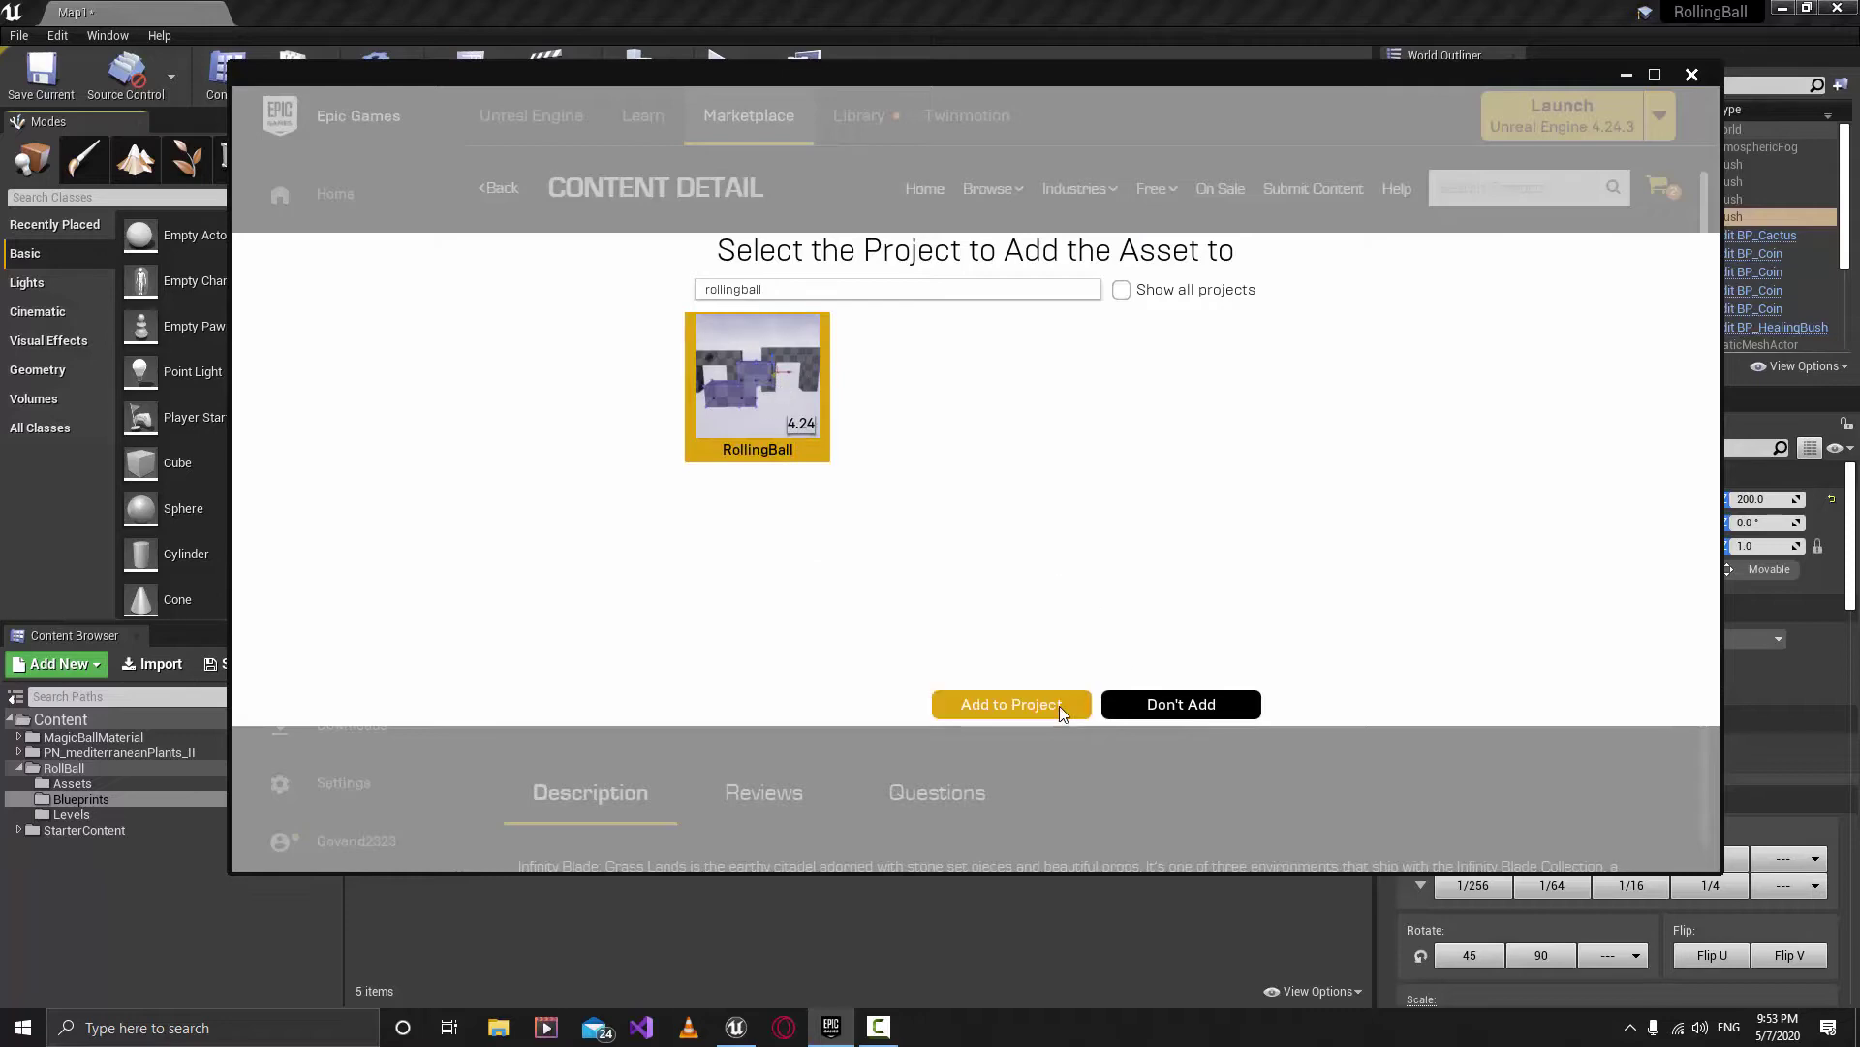
pyautogui.click(1000, 704)
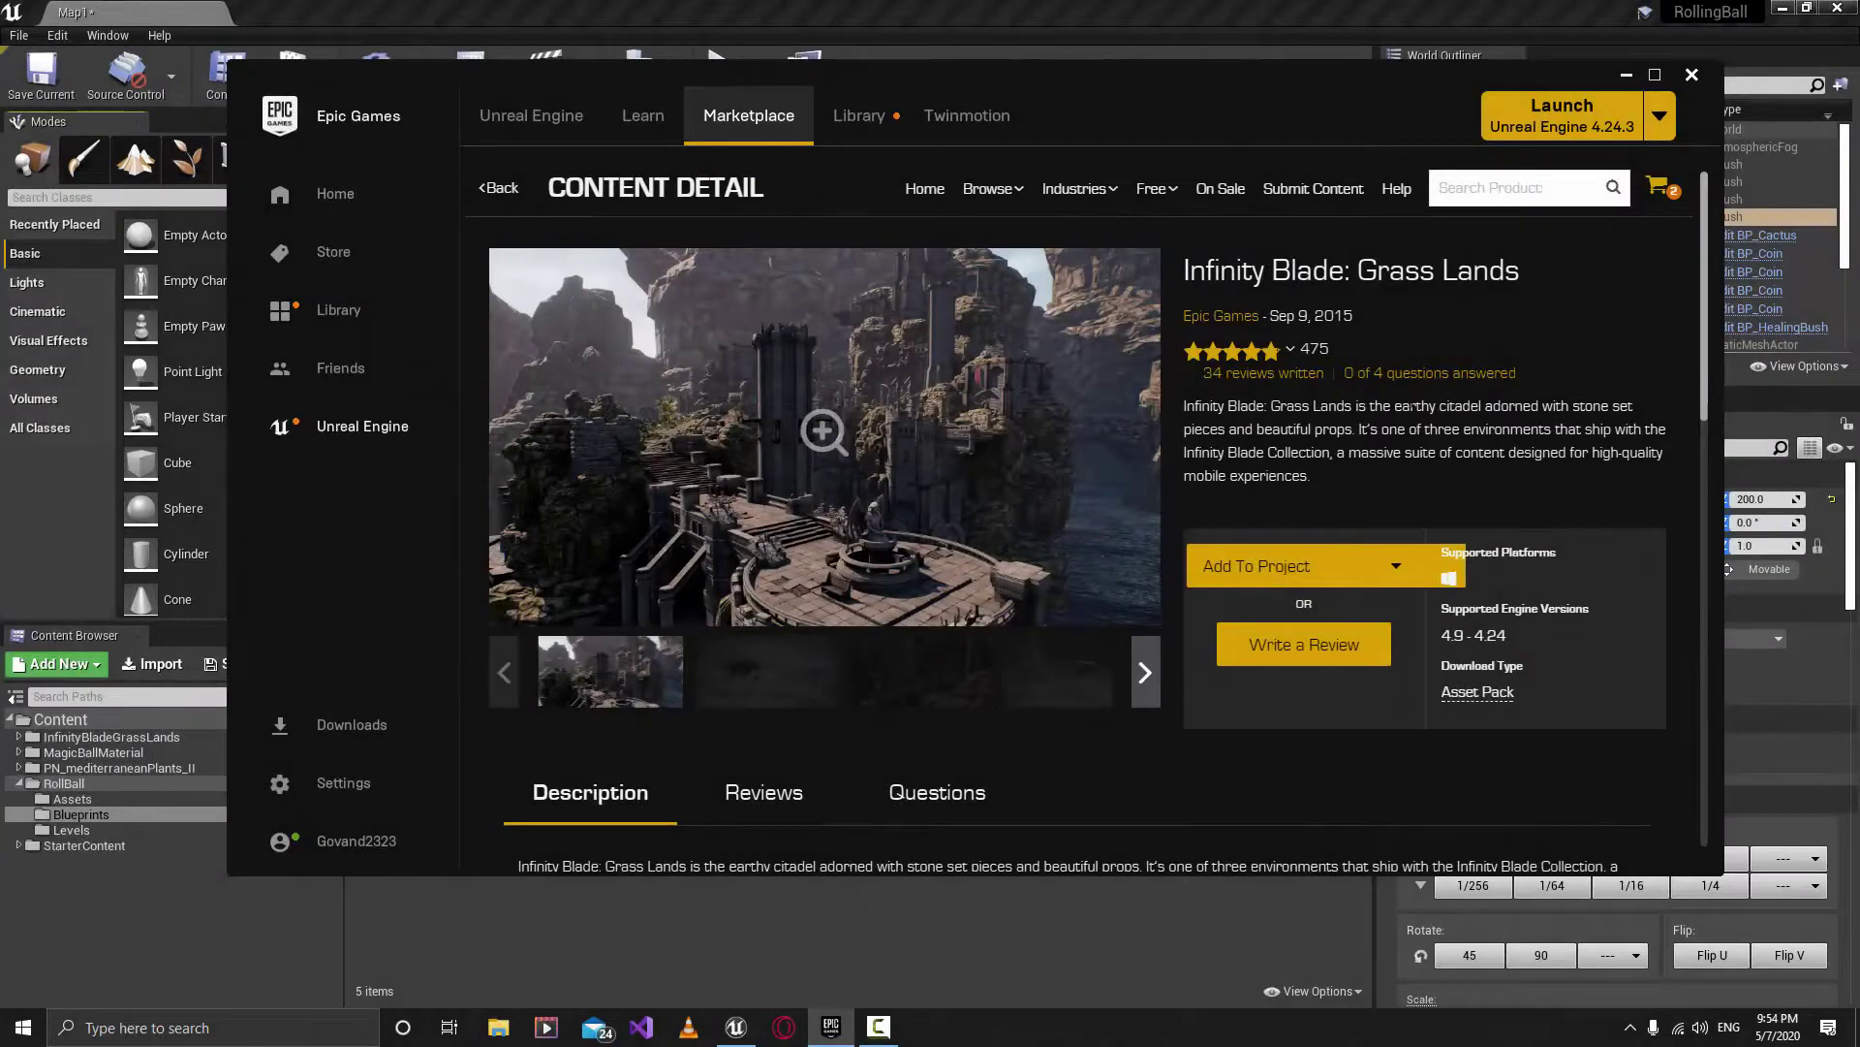
pyautogui.click(1691, 77)
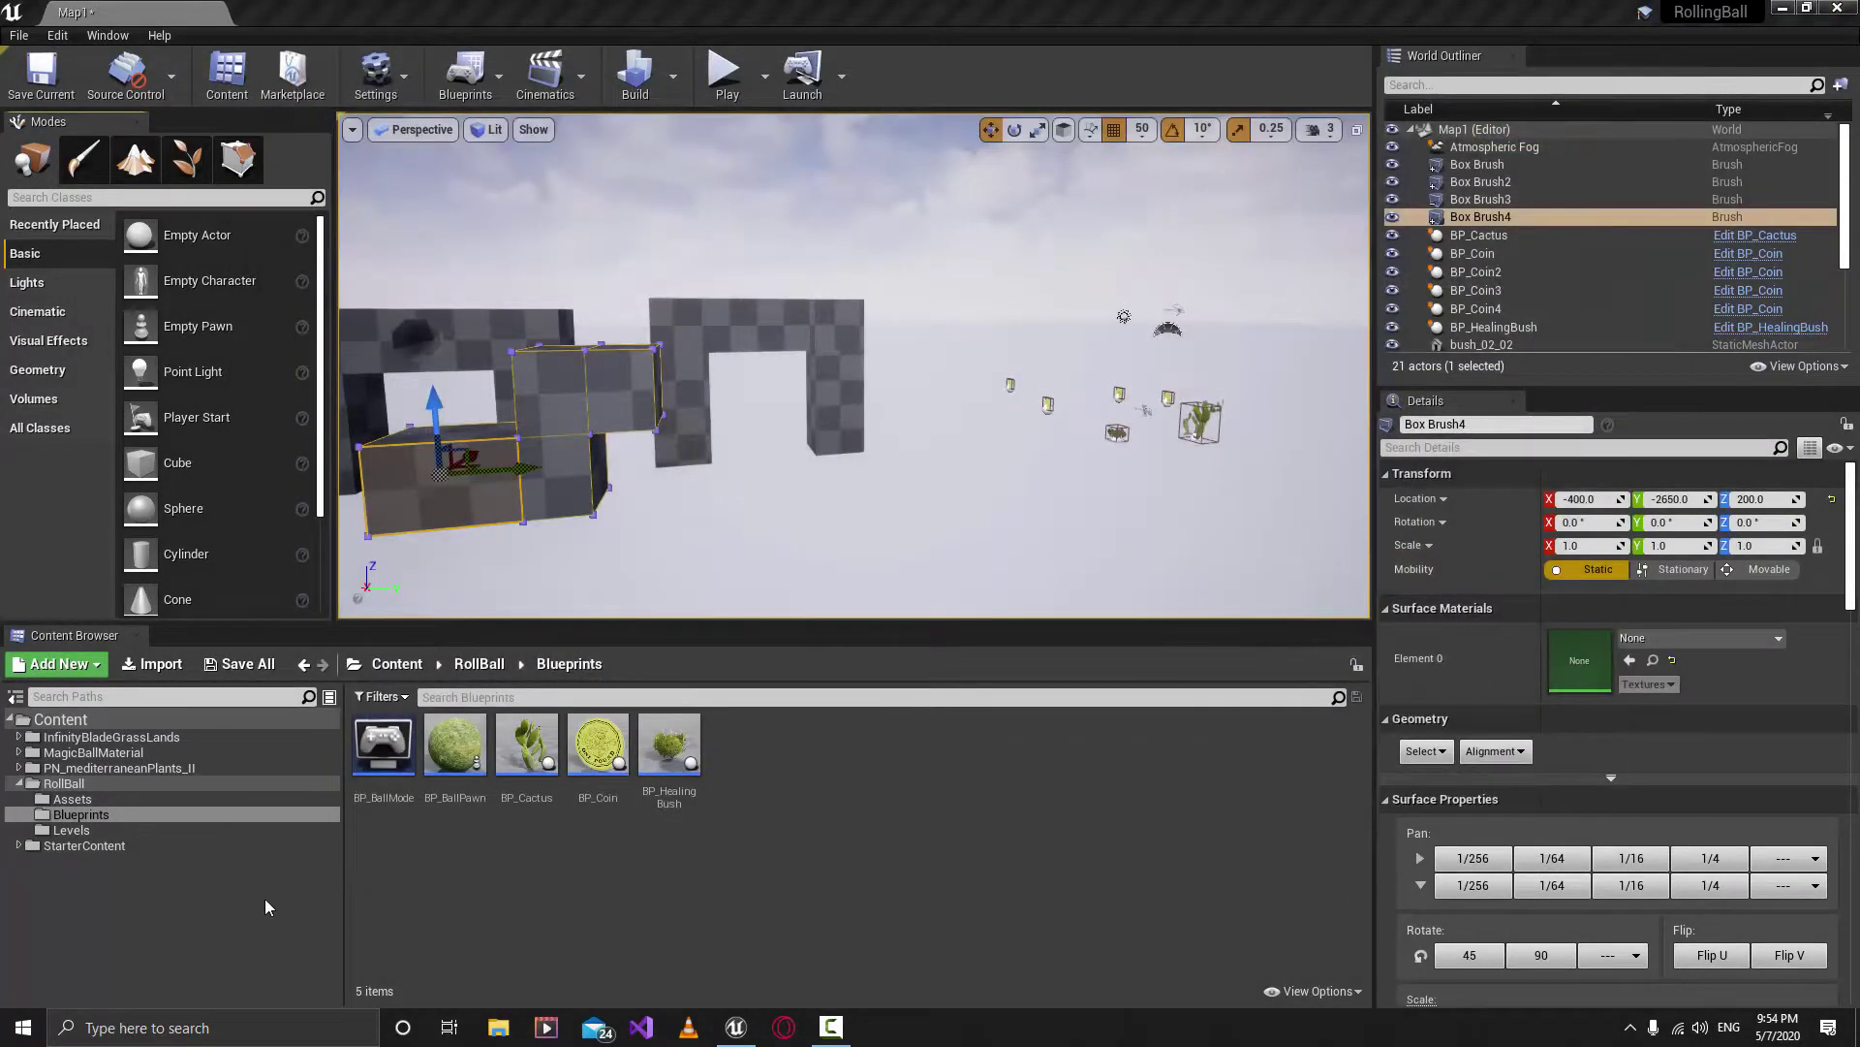
# Open the StaticMesh folder of Env_Plains_Flora, under Environments > Plains in the InfinityBladeGrassLands content.
pyautogui.click(29, 738)
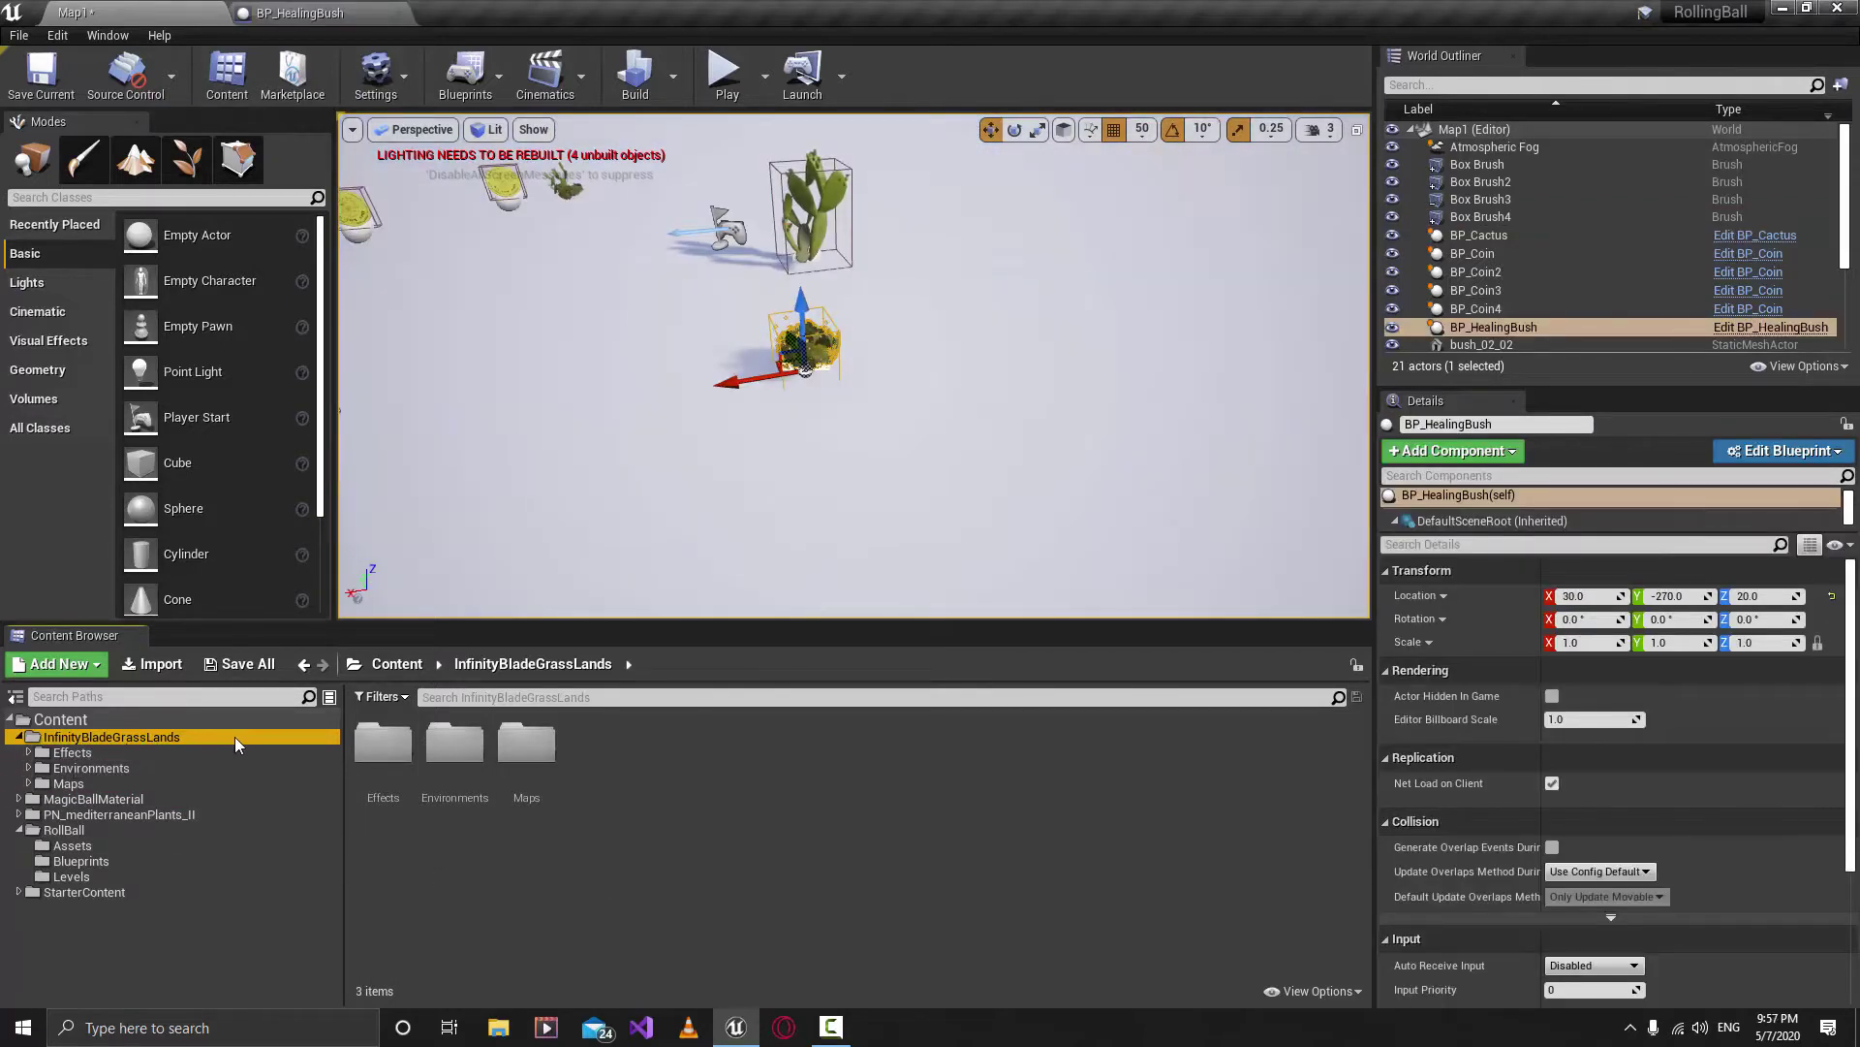
pyautogui.click(97, 768)
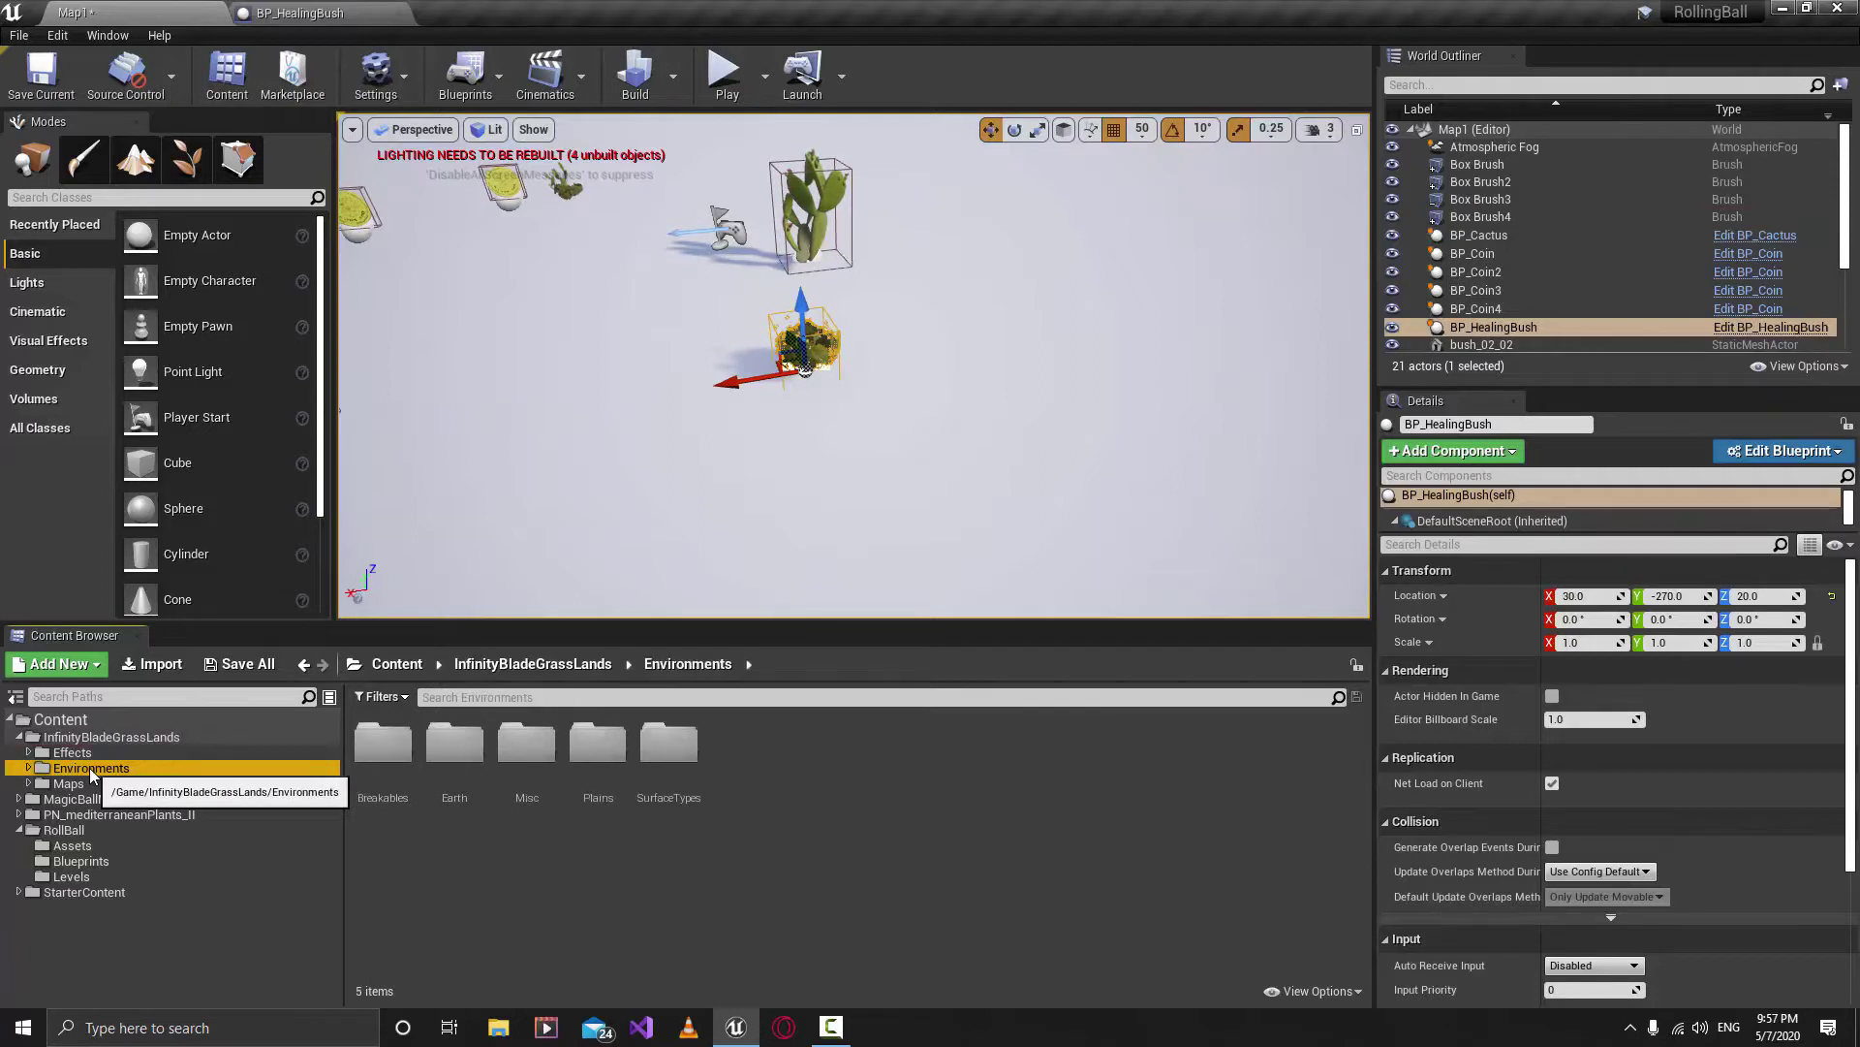
pyautogui.click(604, 770)
pyautogui.doubleClick(604, 770)
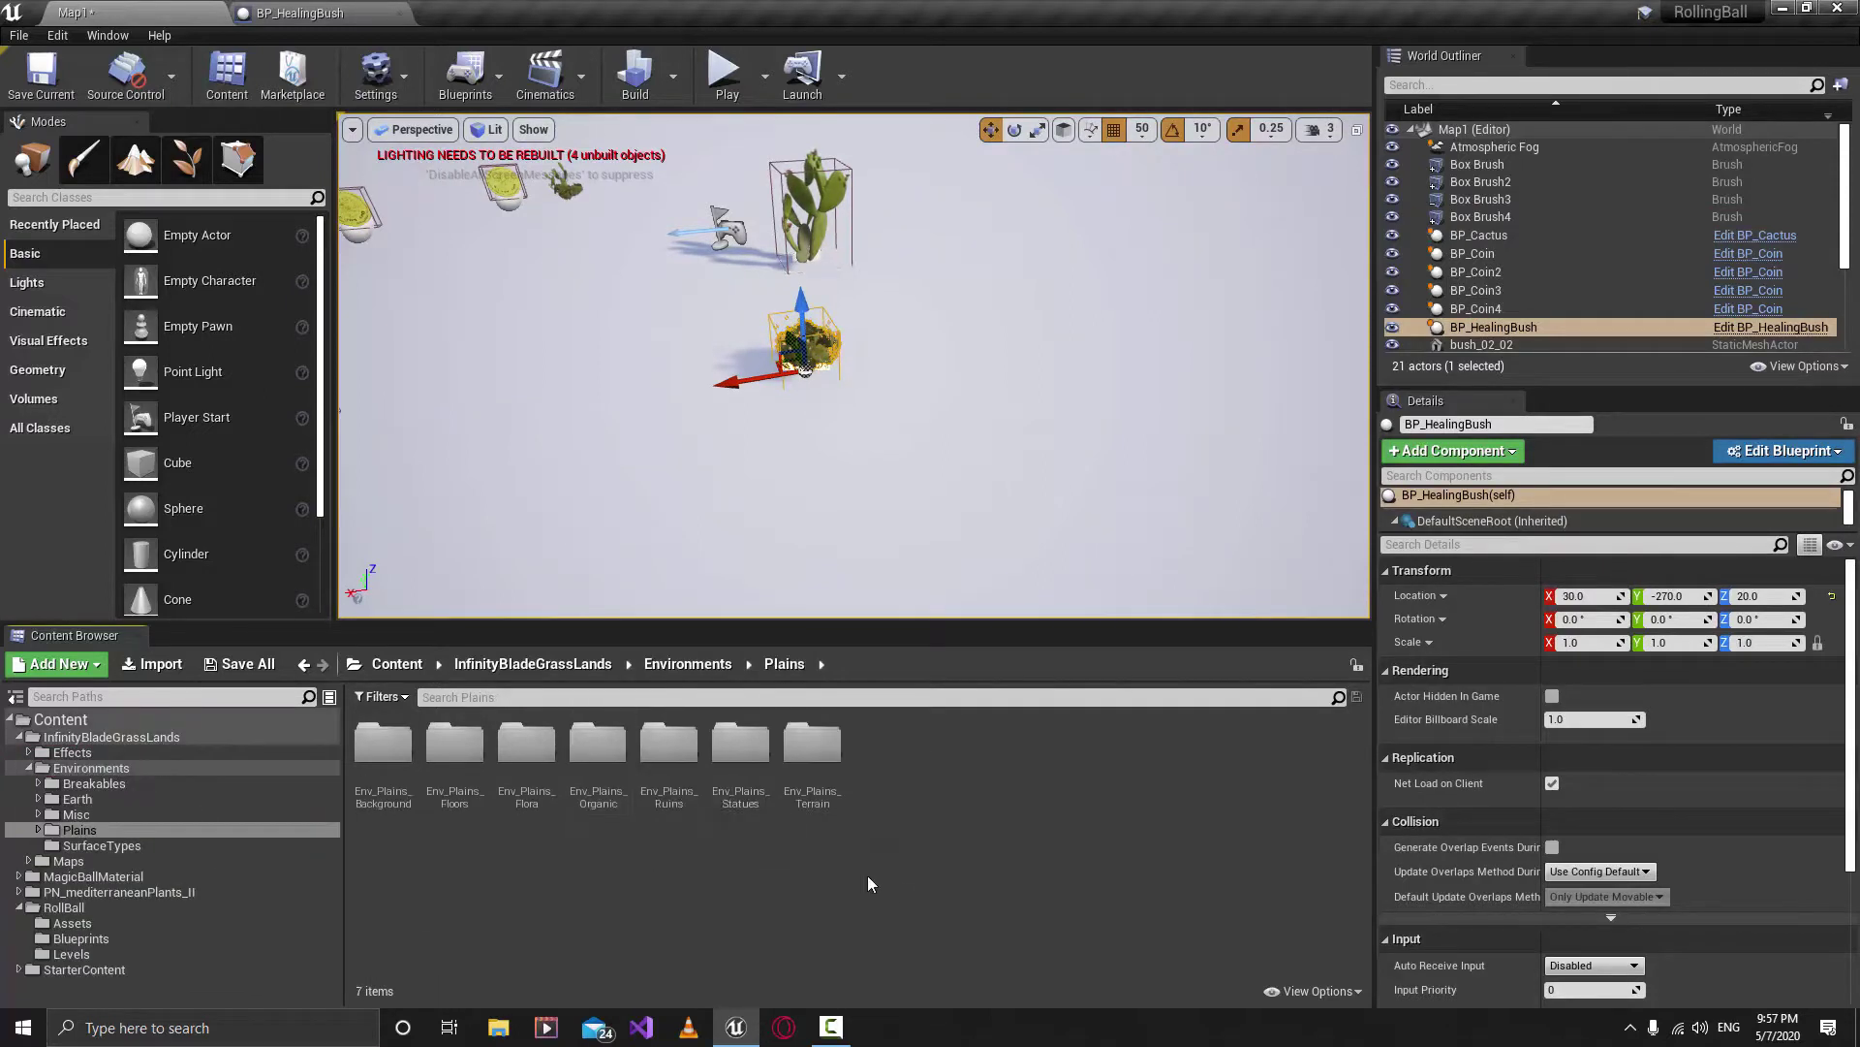
pyautogui.click(539, 786)
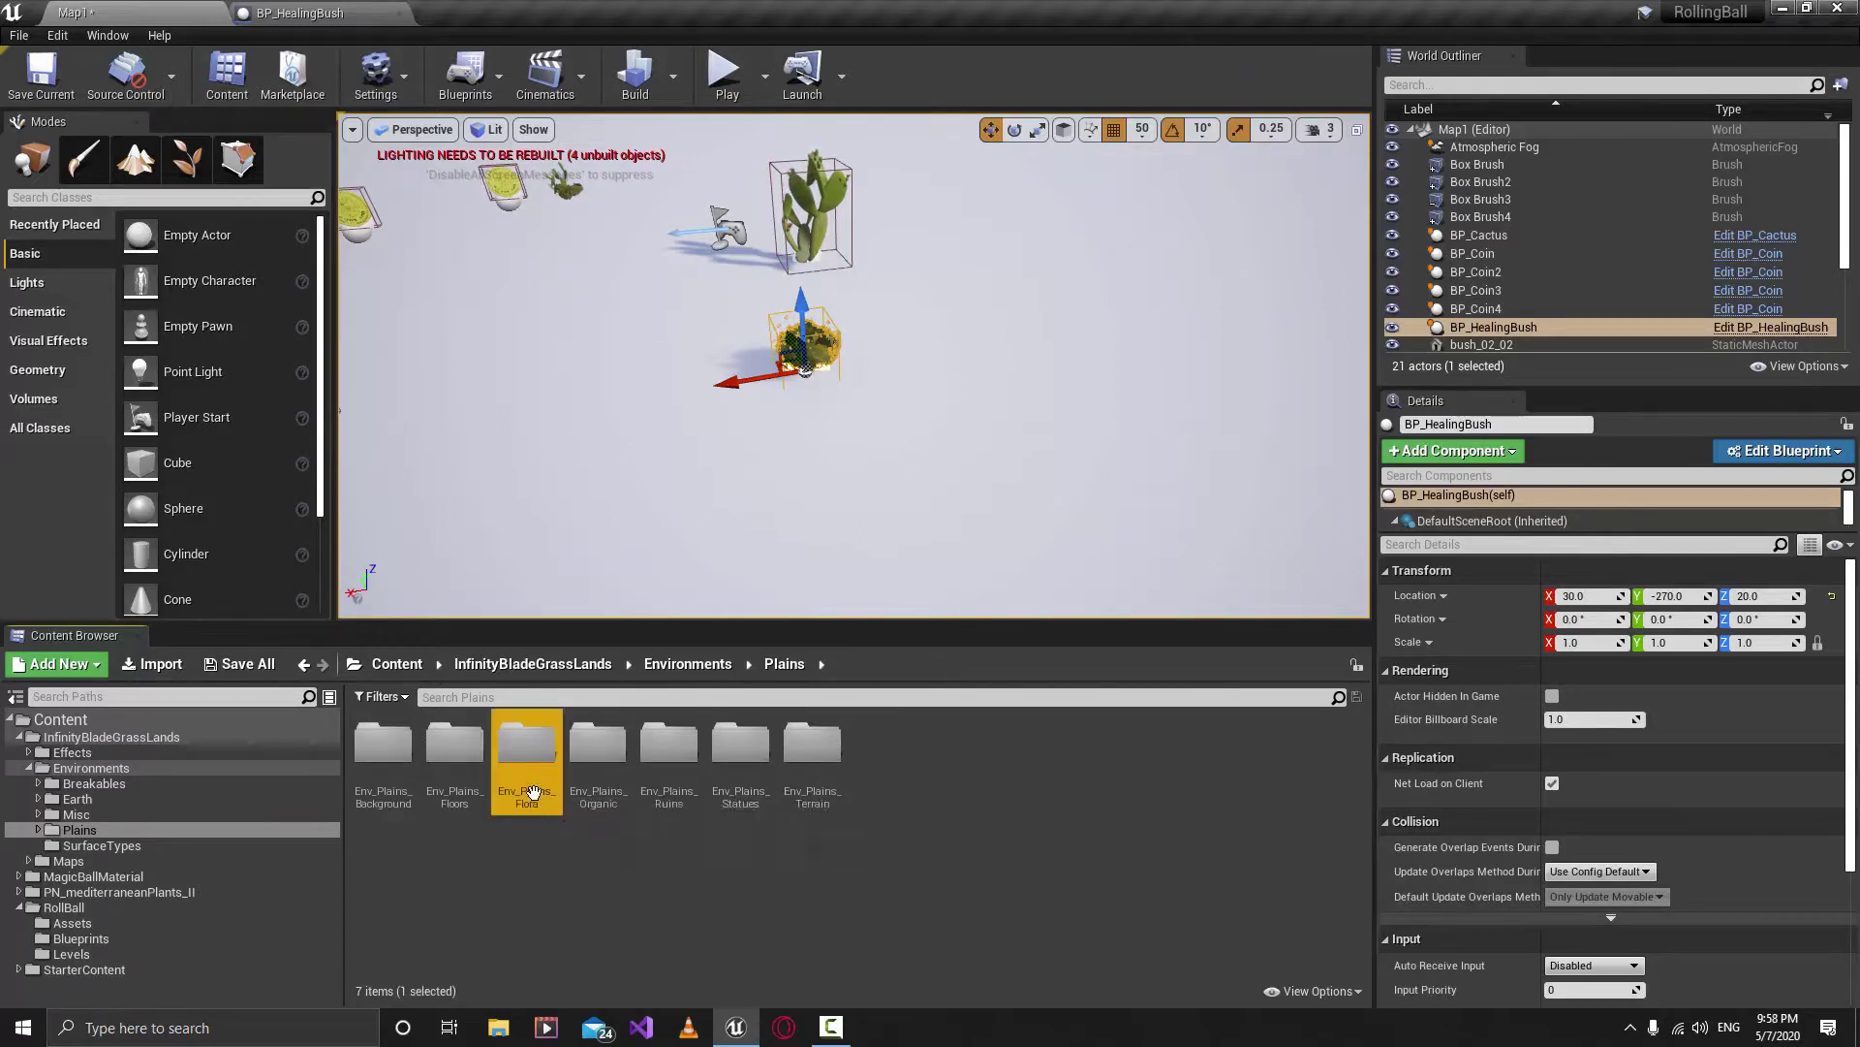
pyautogui.doubleClick(538, 786)
pyautogui.doubleClick(466, 769)
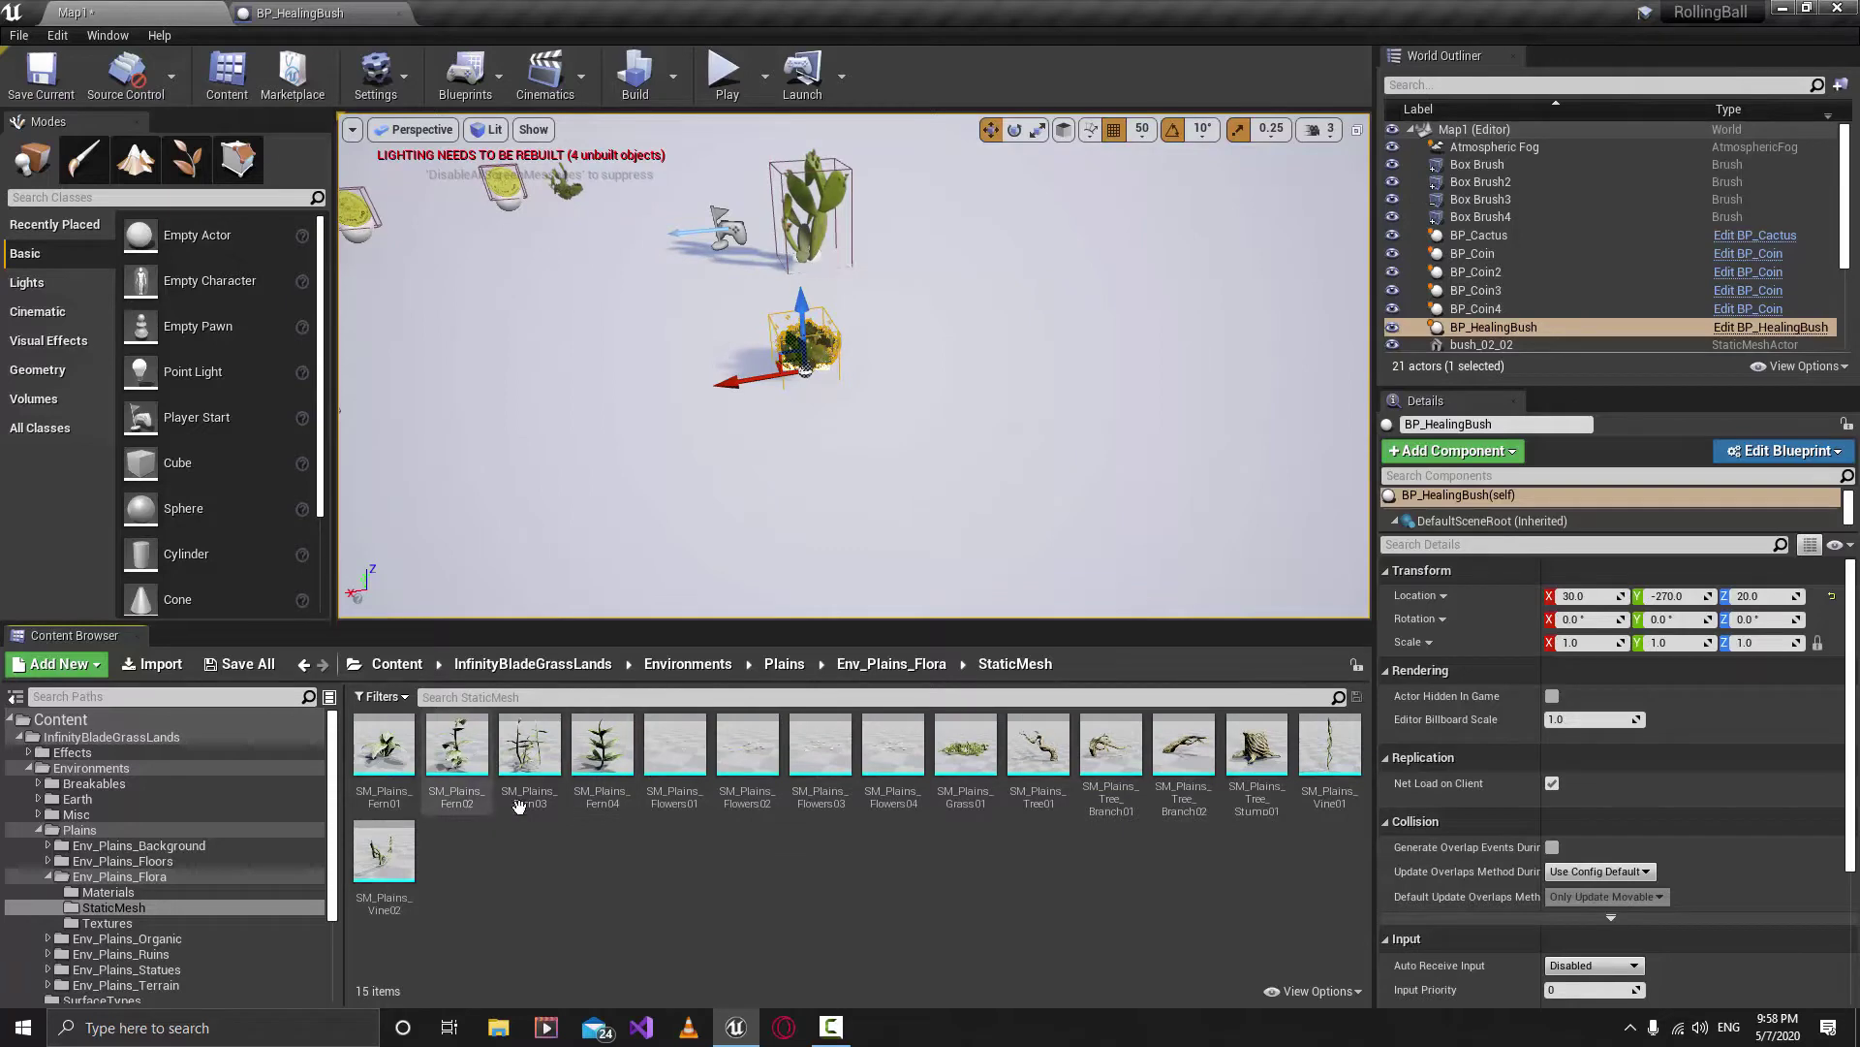
# Open the SM_Plains_Fern04 static mesh to examine its shape, and look at the BP_HealingBush blueprint for comparison.
pyautogui.click(603, 764)
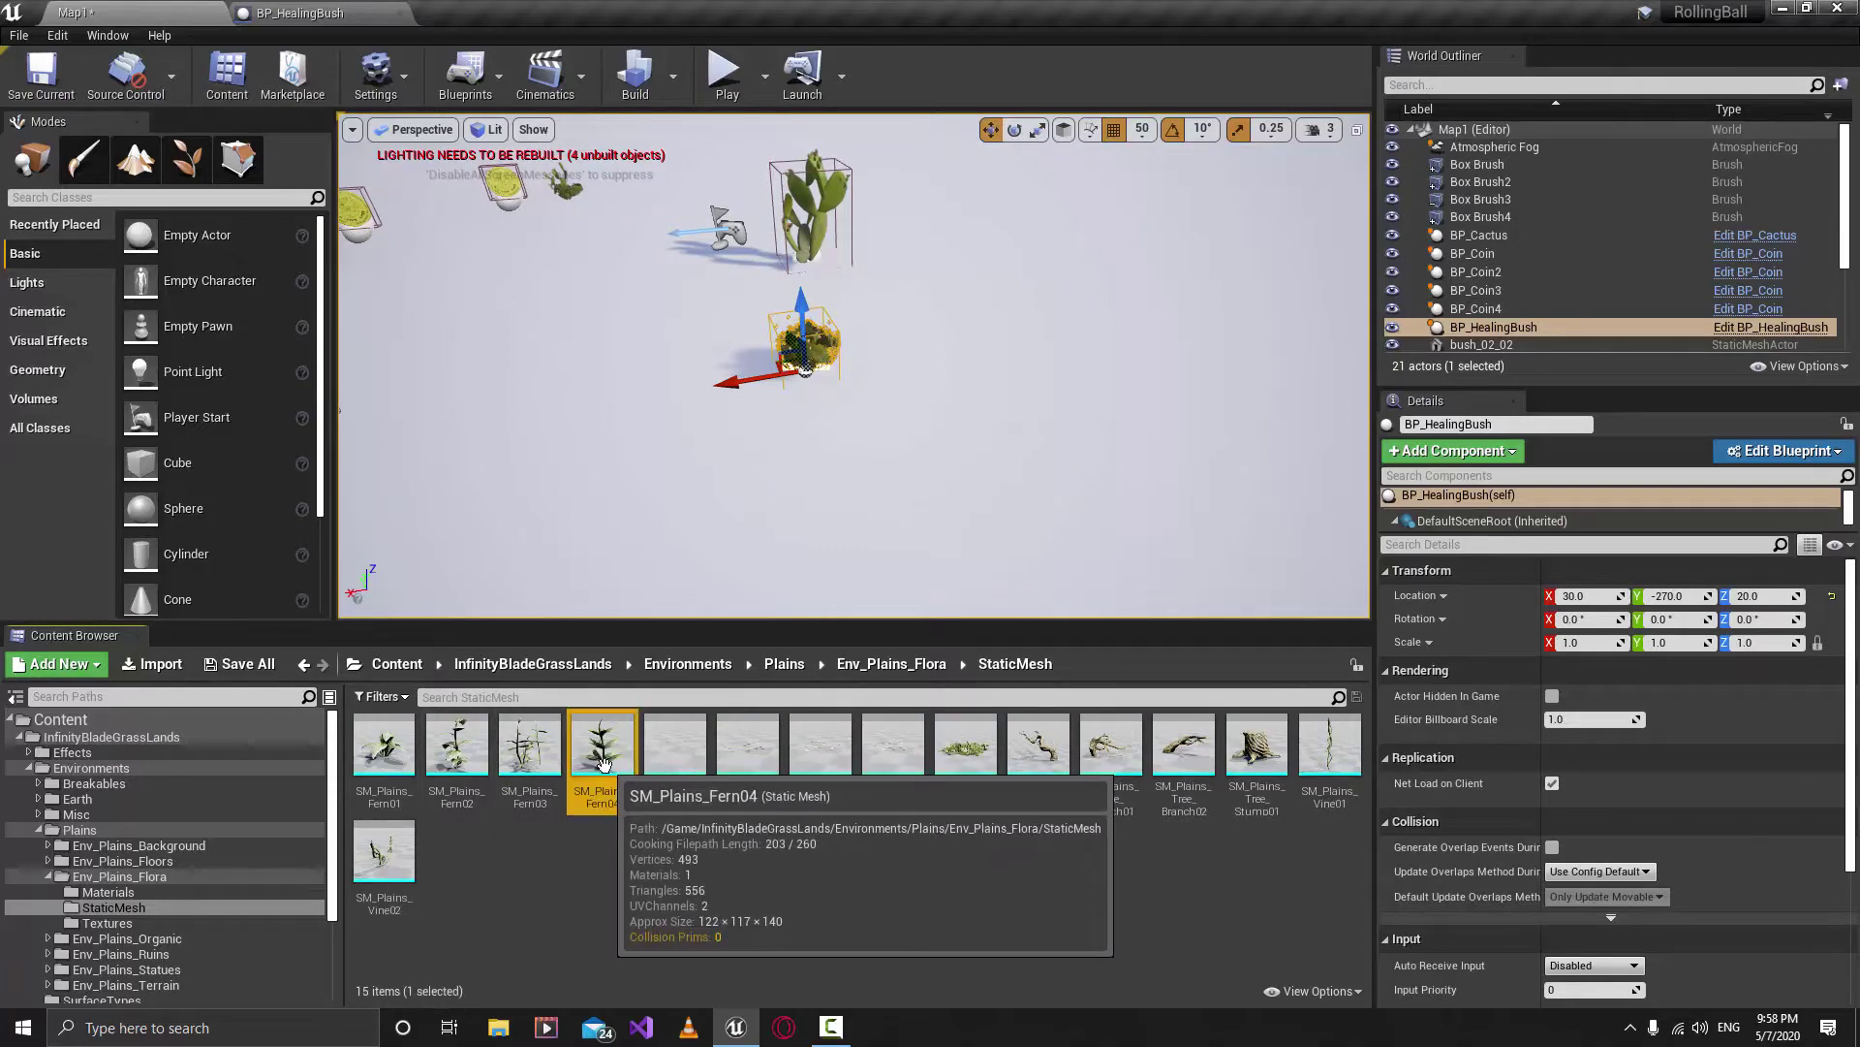
pyautogui.doubleClick(604, 765)
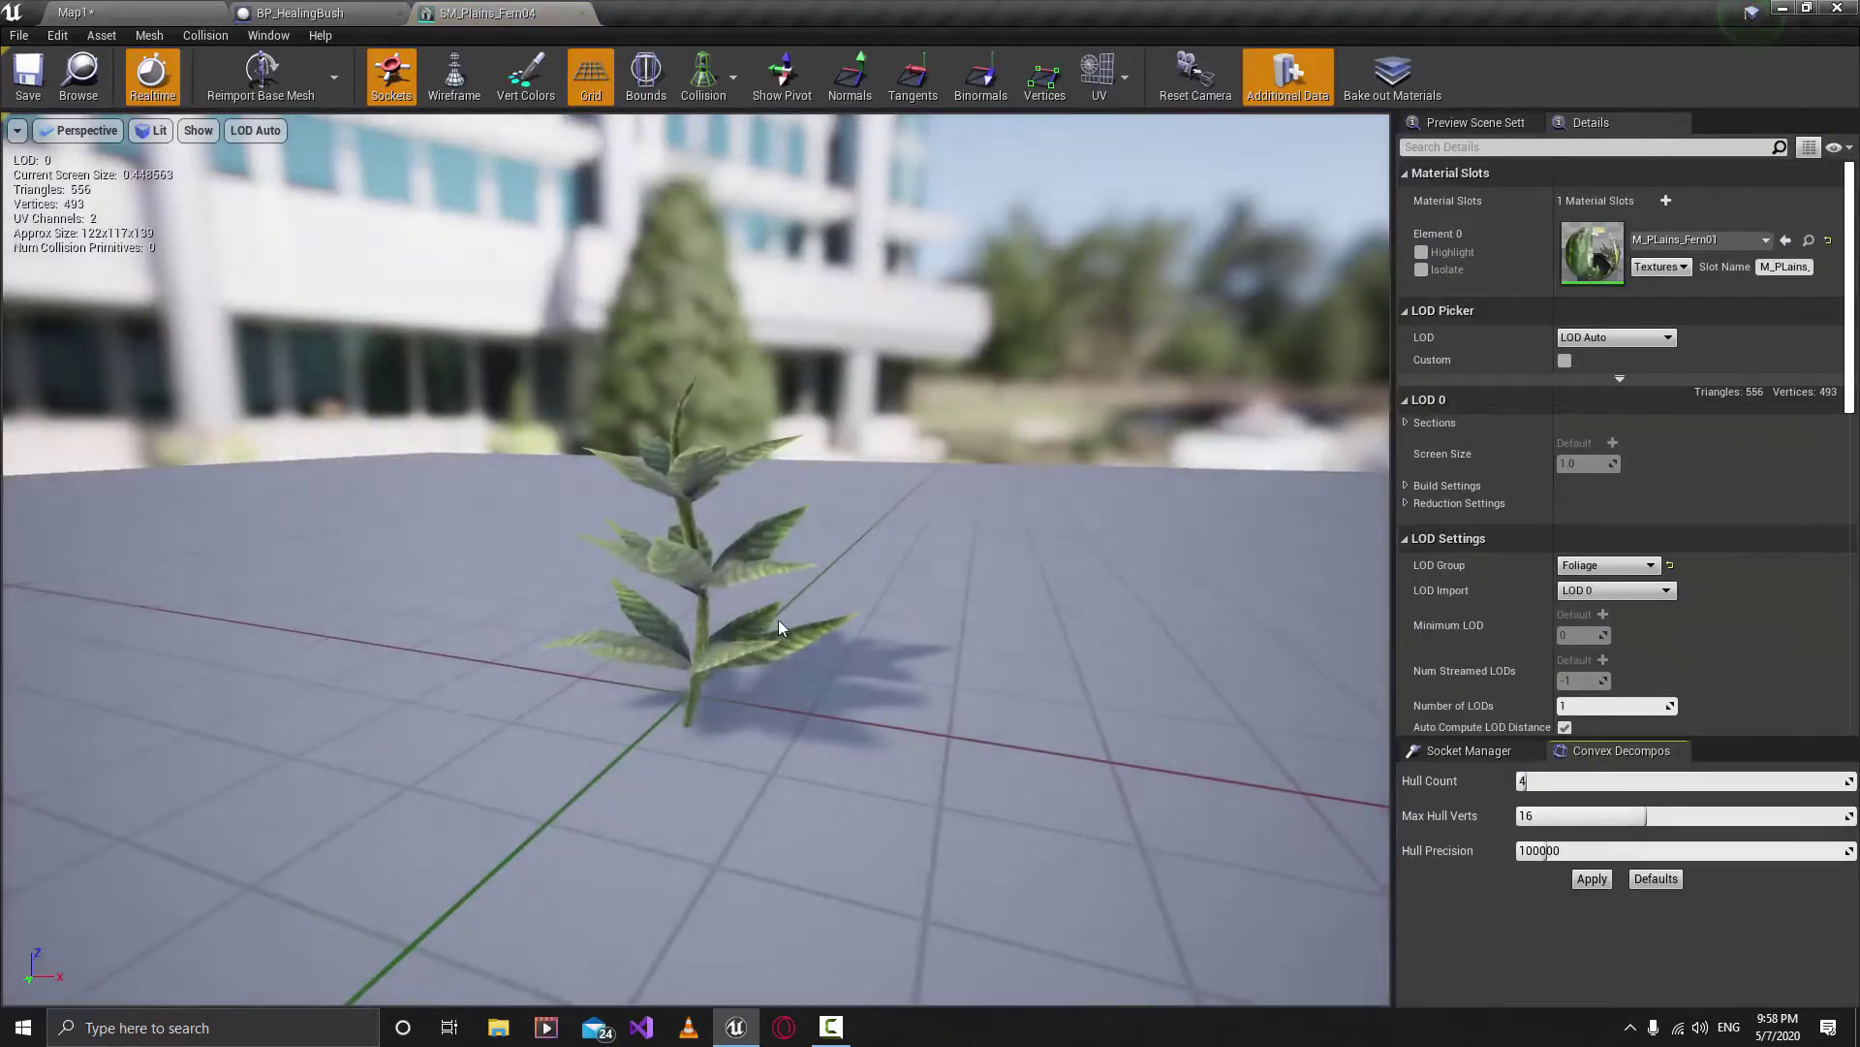
pyautogui.moveTo(776, 625); pyautogui.dragTo(752, 554, button='right')
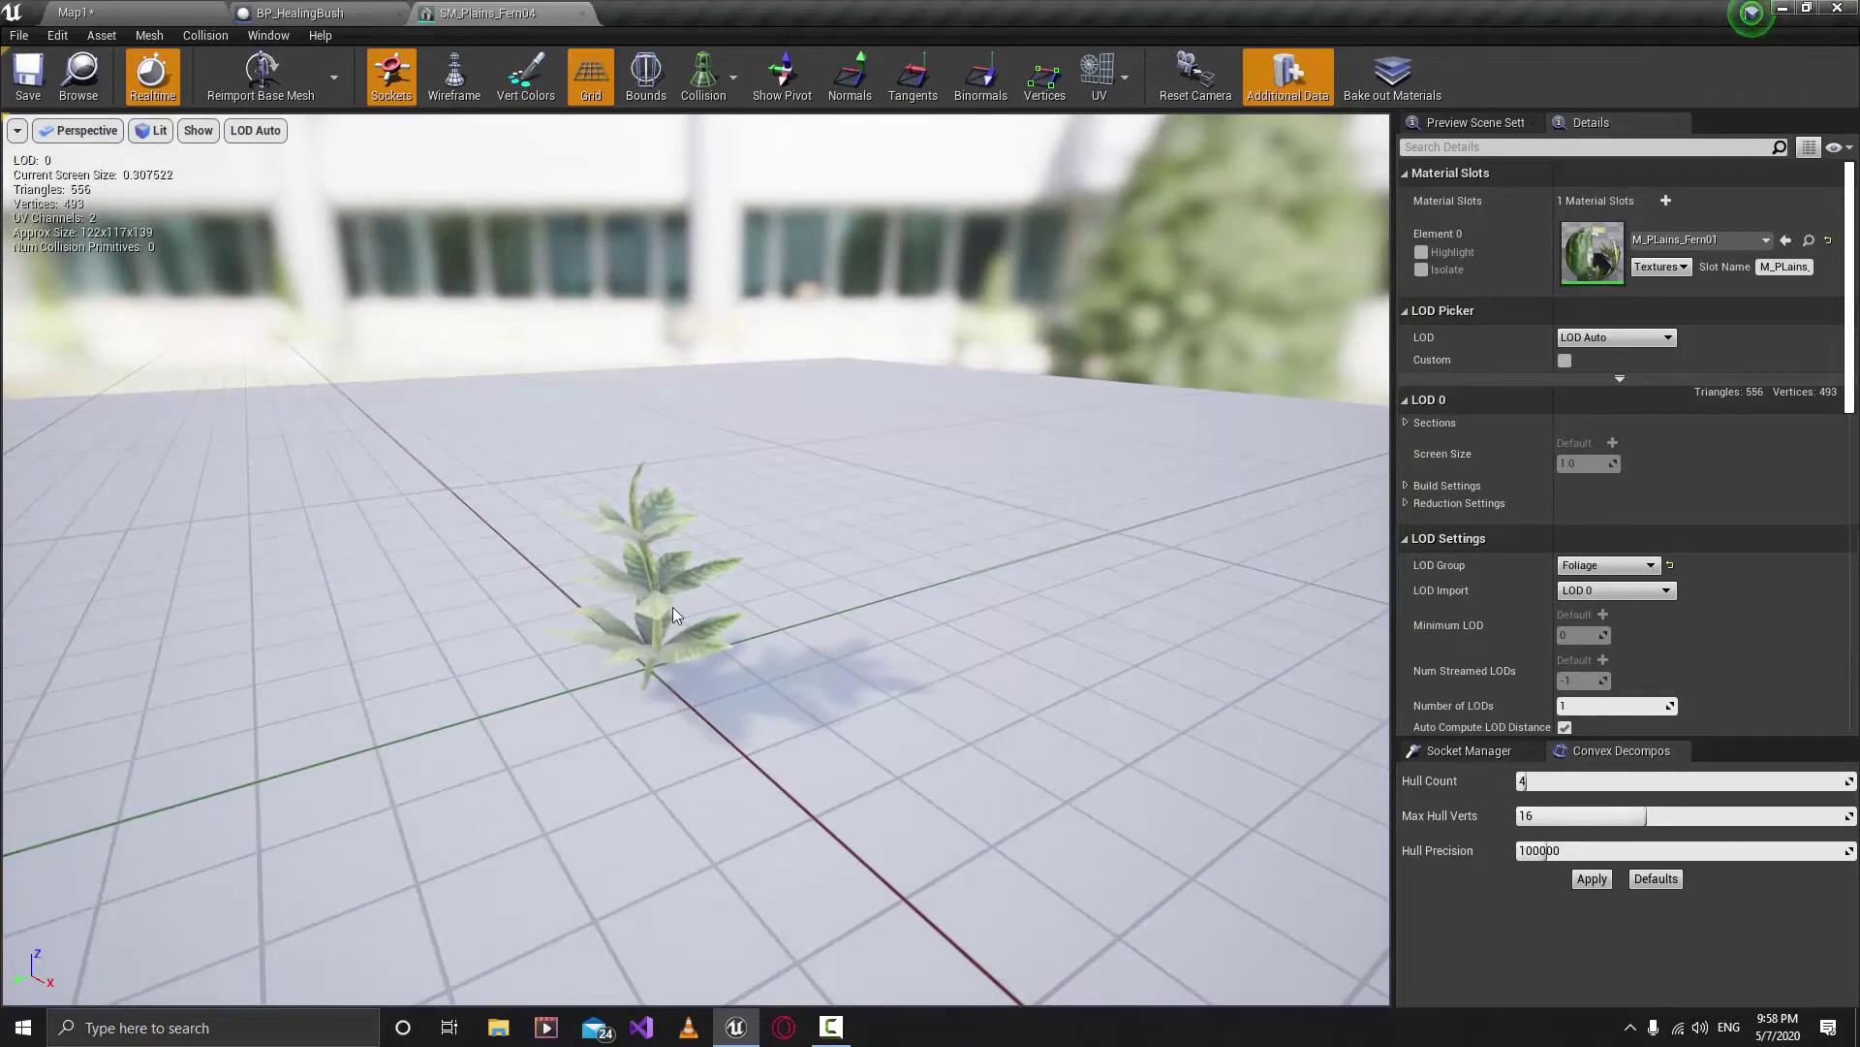
pyautogui.click(325, 13)
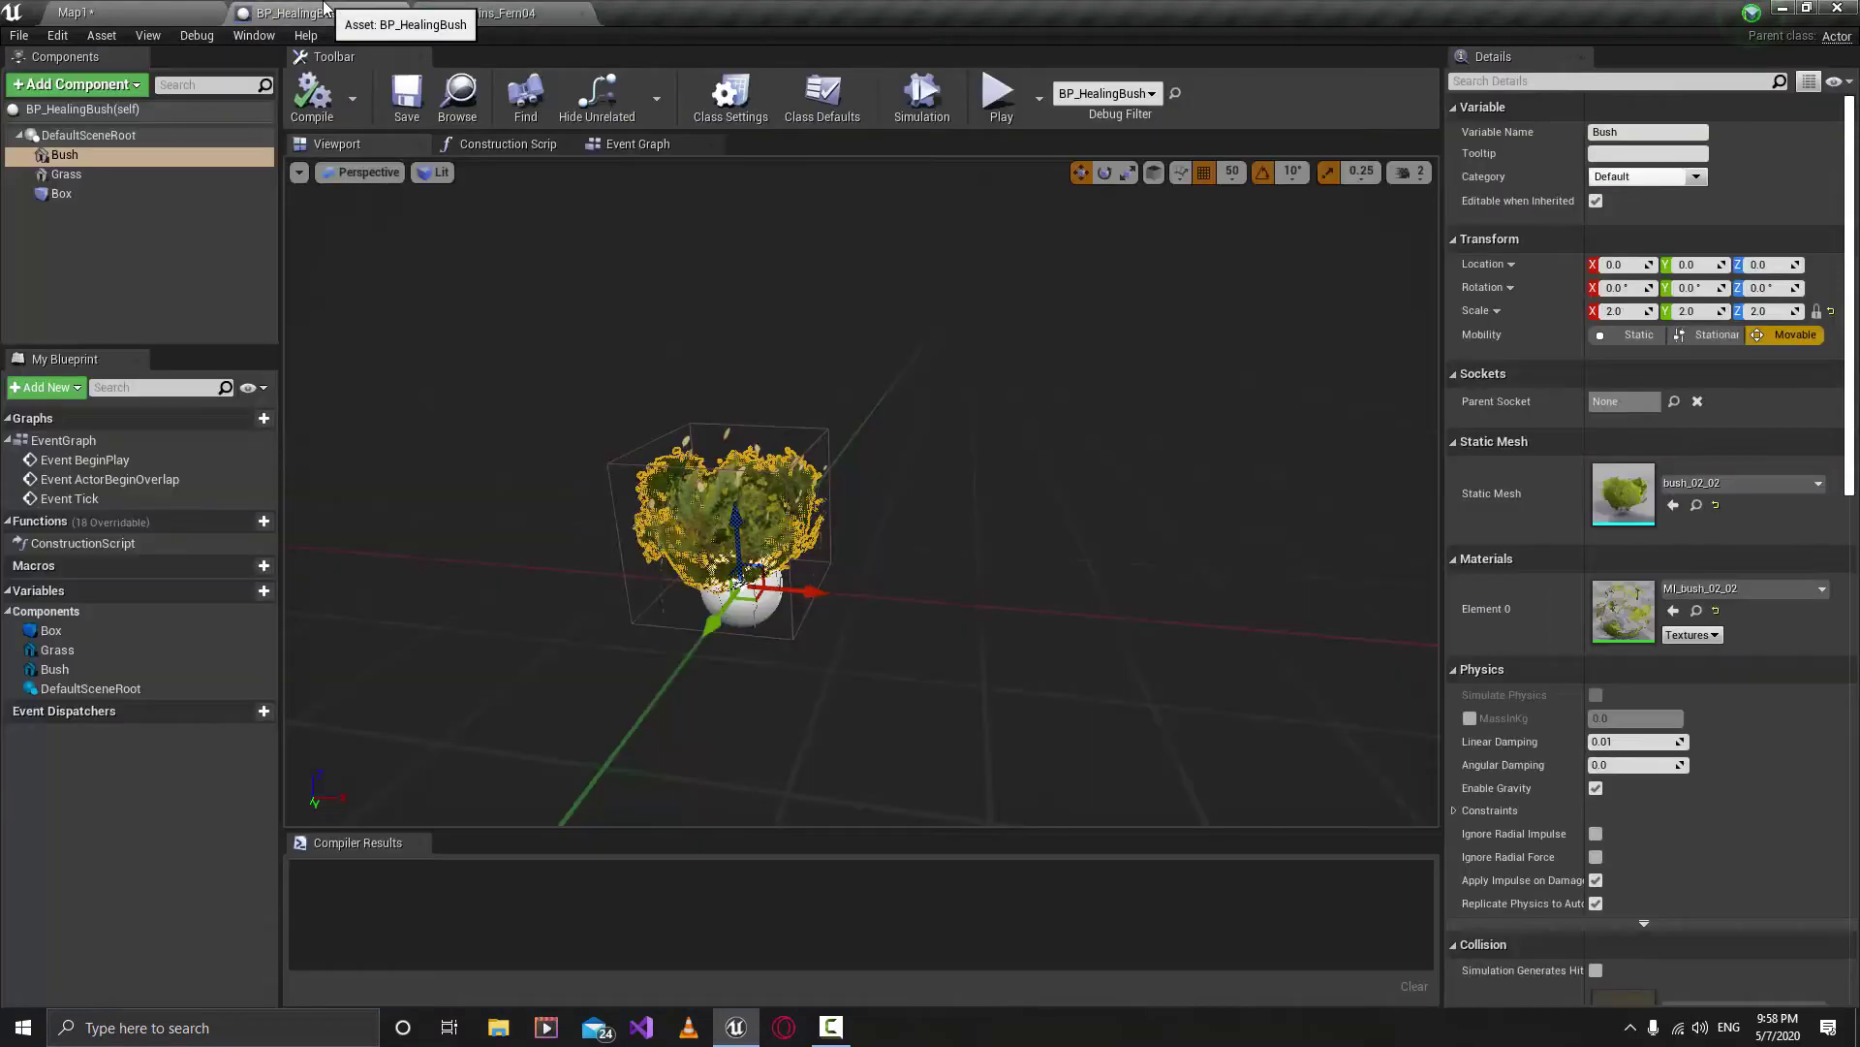
pyautogui.click(201, 10)
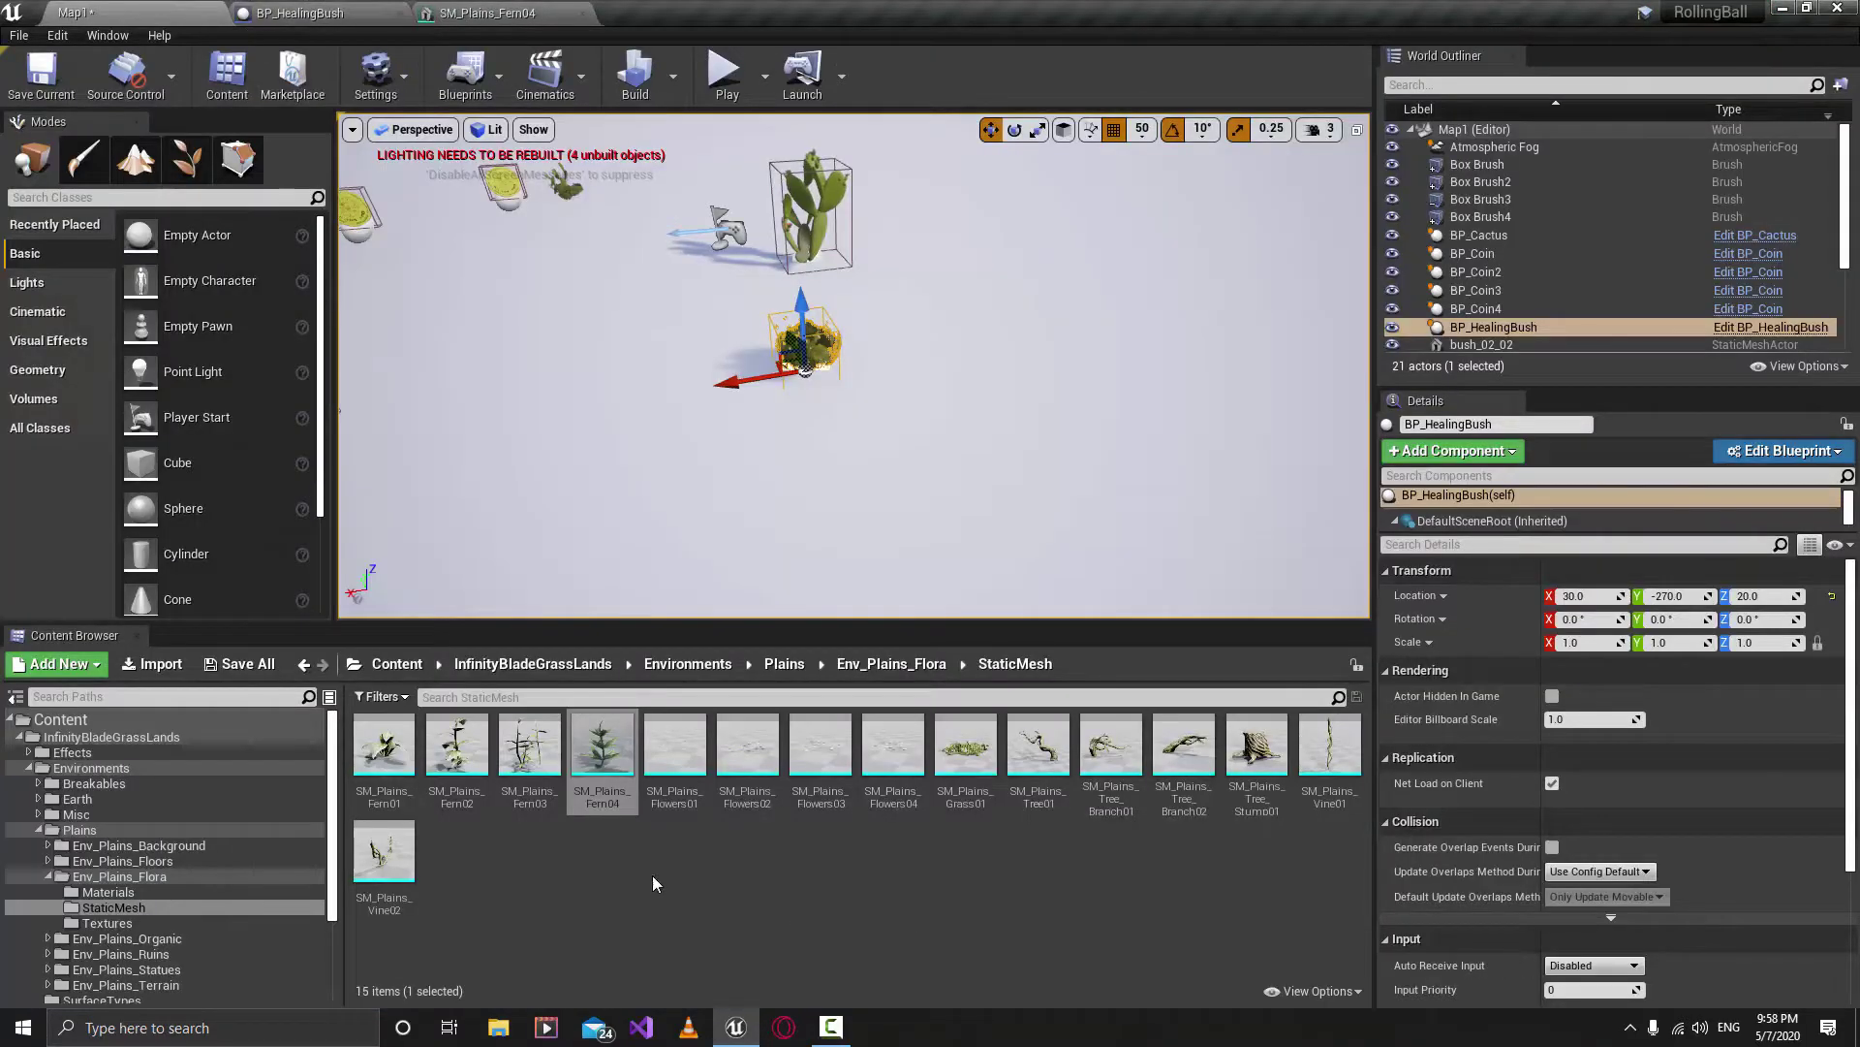
# Reopen SM_Plains_Fern04, turn on the simple collision display to check whether the fern has collision, and close the mesh.
pyautogui.doubleClick(612, 789)
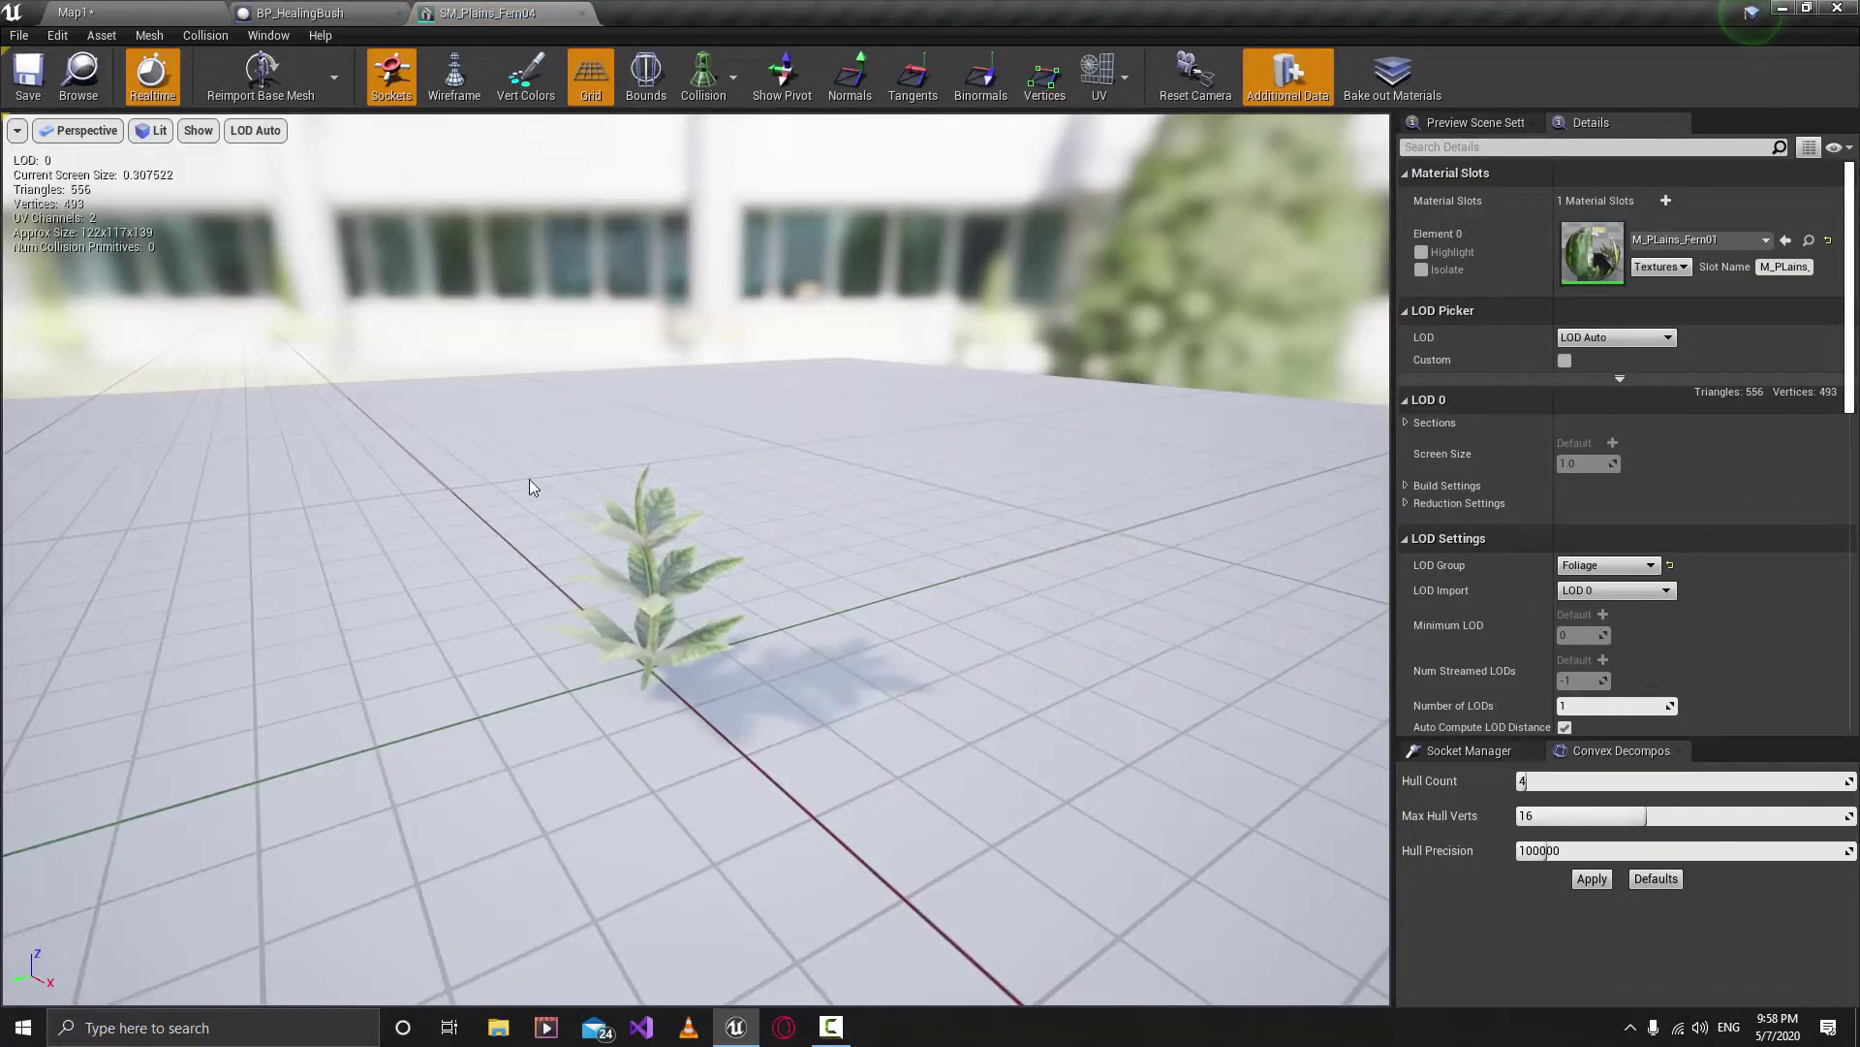
pyautogui.click(715, 83)
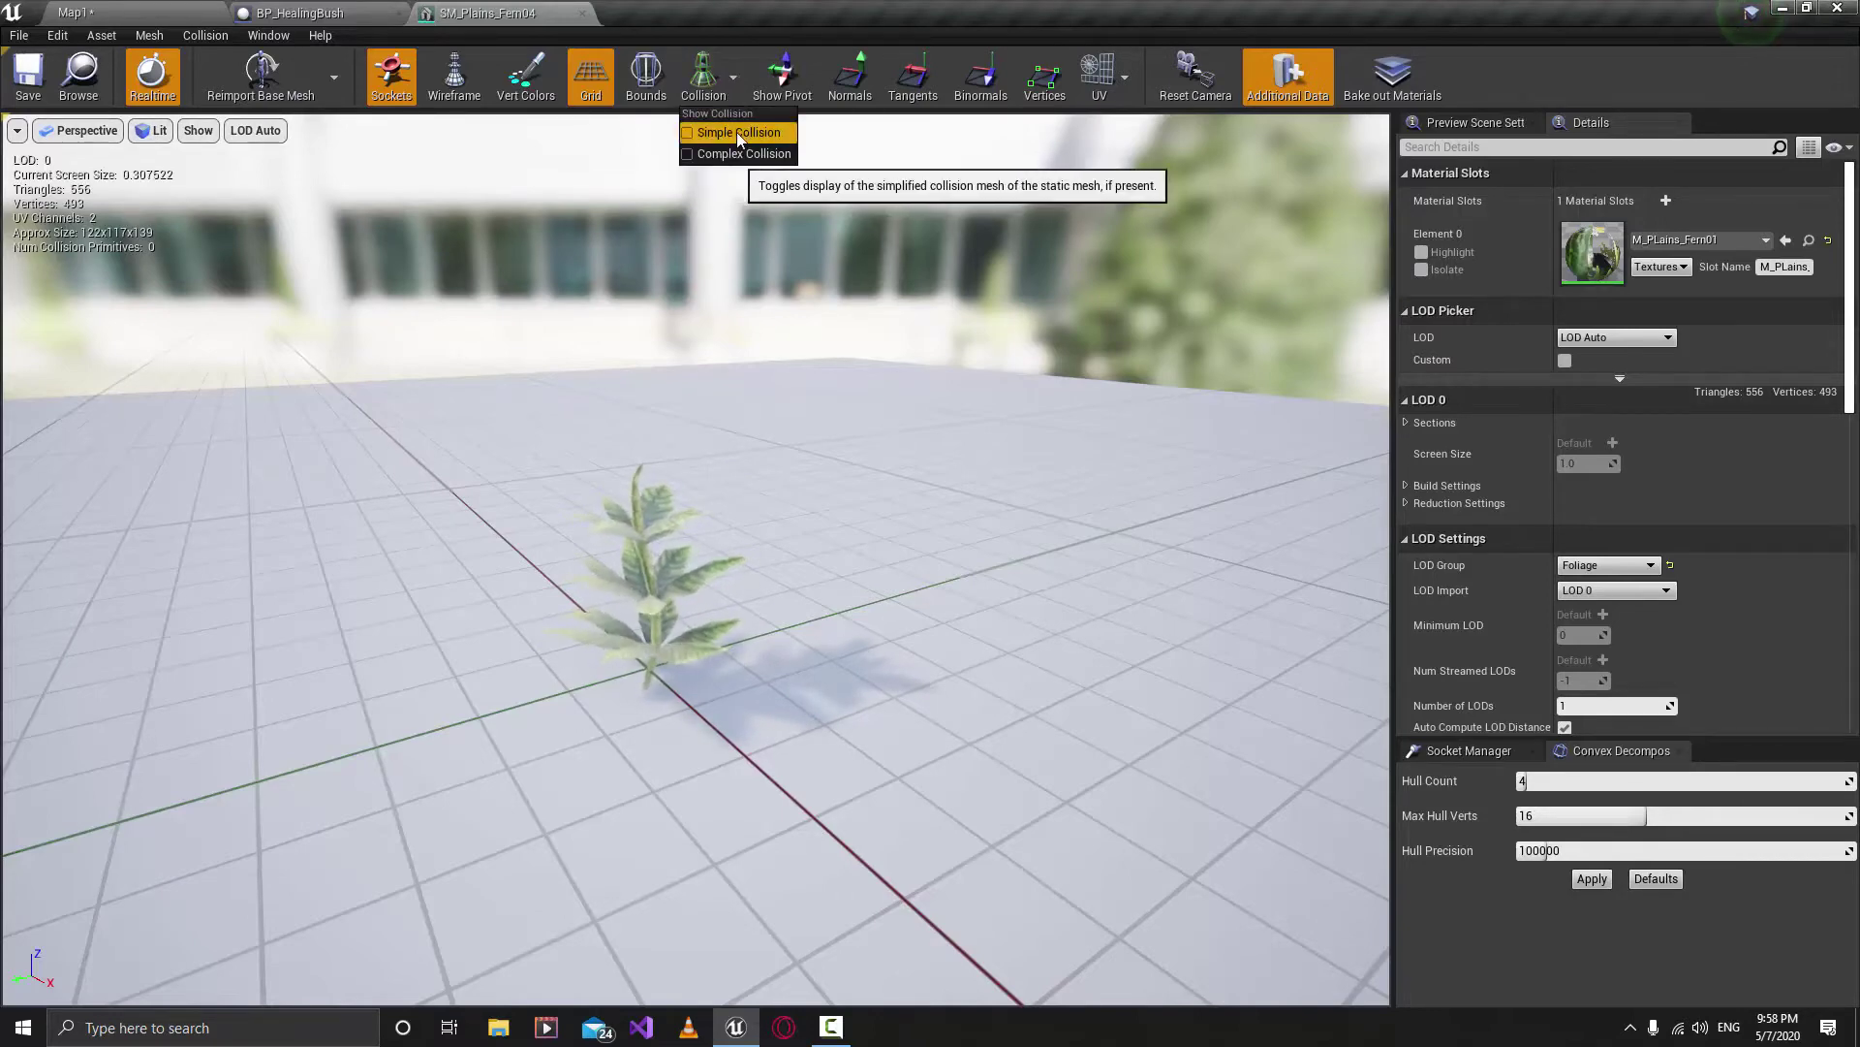
pyautogui.click(735, 136)
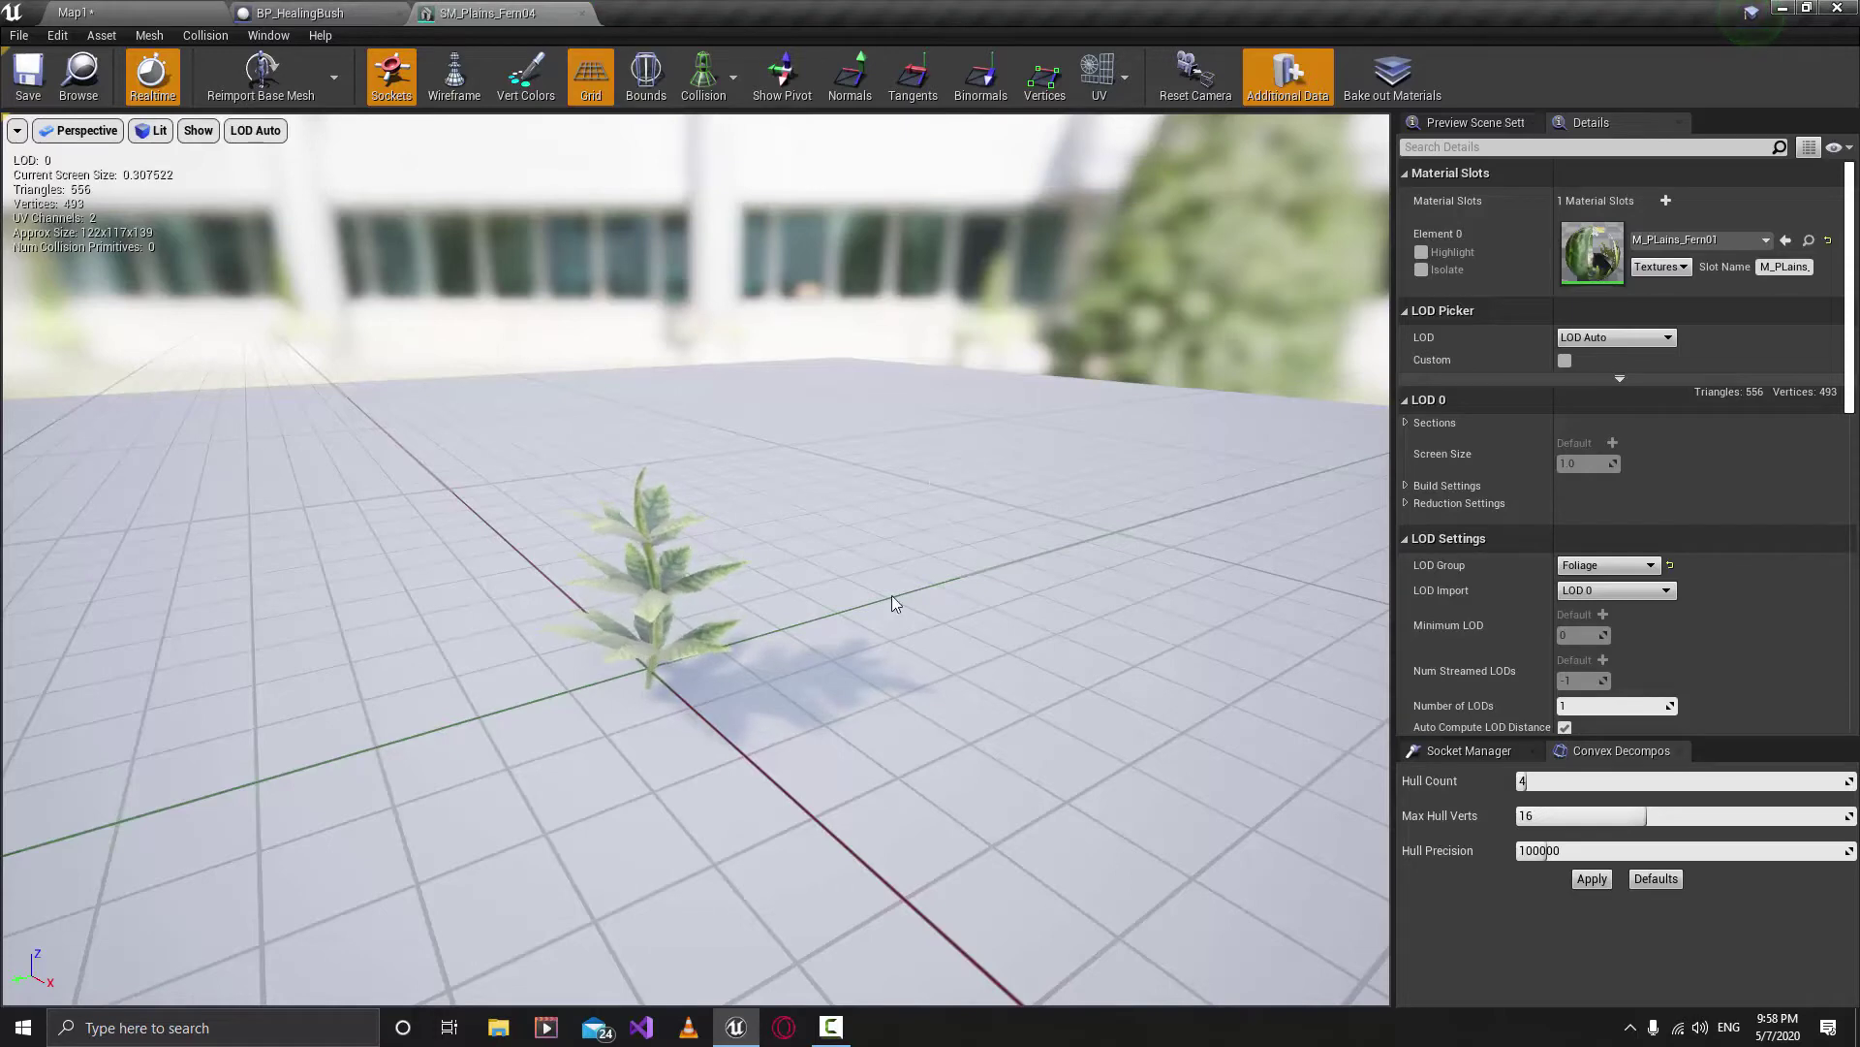
pyautogui.press('w')
pyautogui.moveTo(892, 604); pyautogui.dragTo(783, 576, button='right')
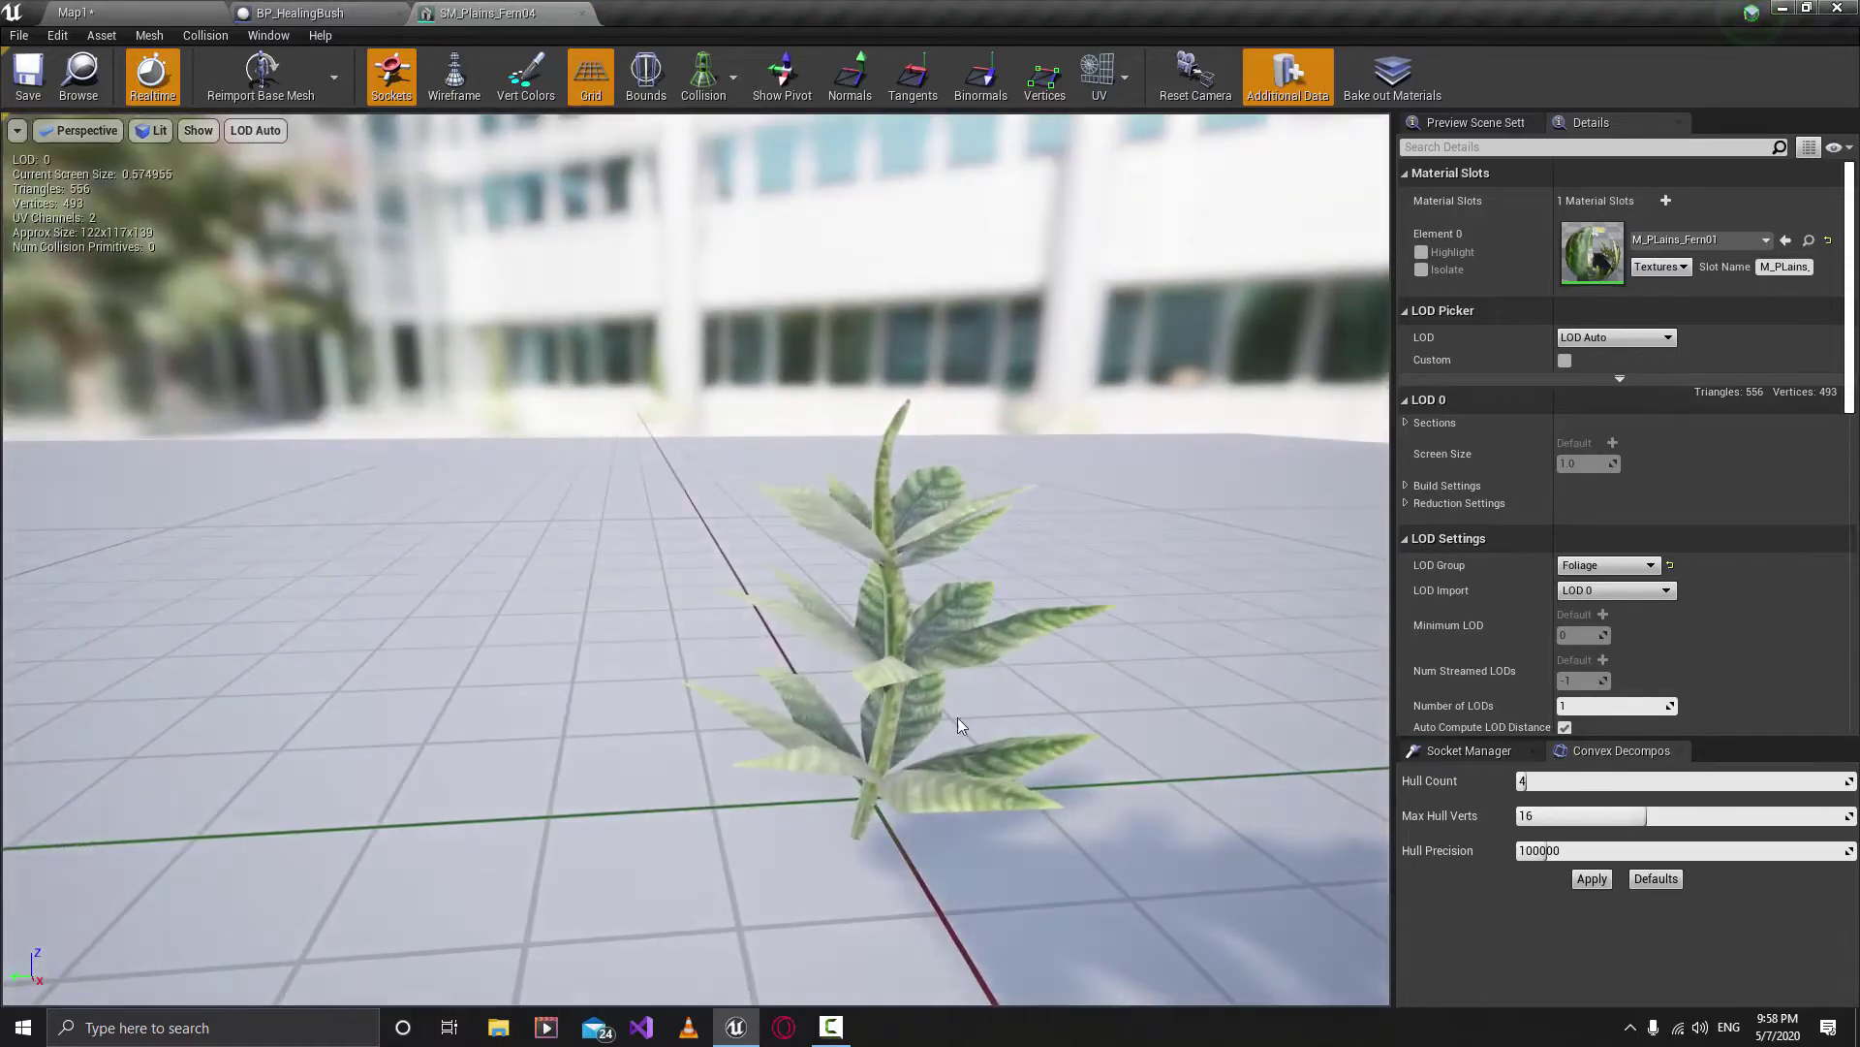
pyautogui.moveTo(959, 725); pyautogui.dragTo(964, 532, button='right')
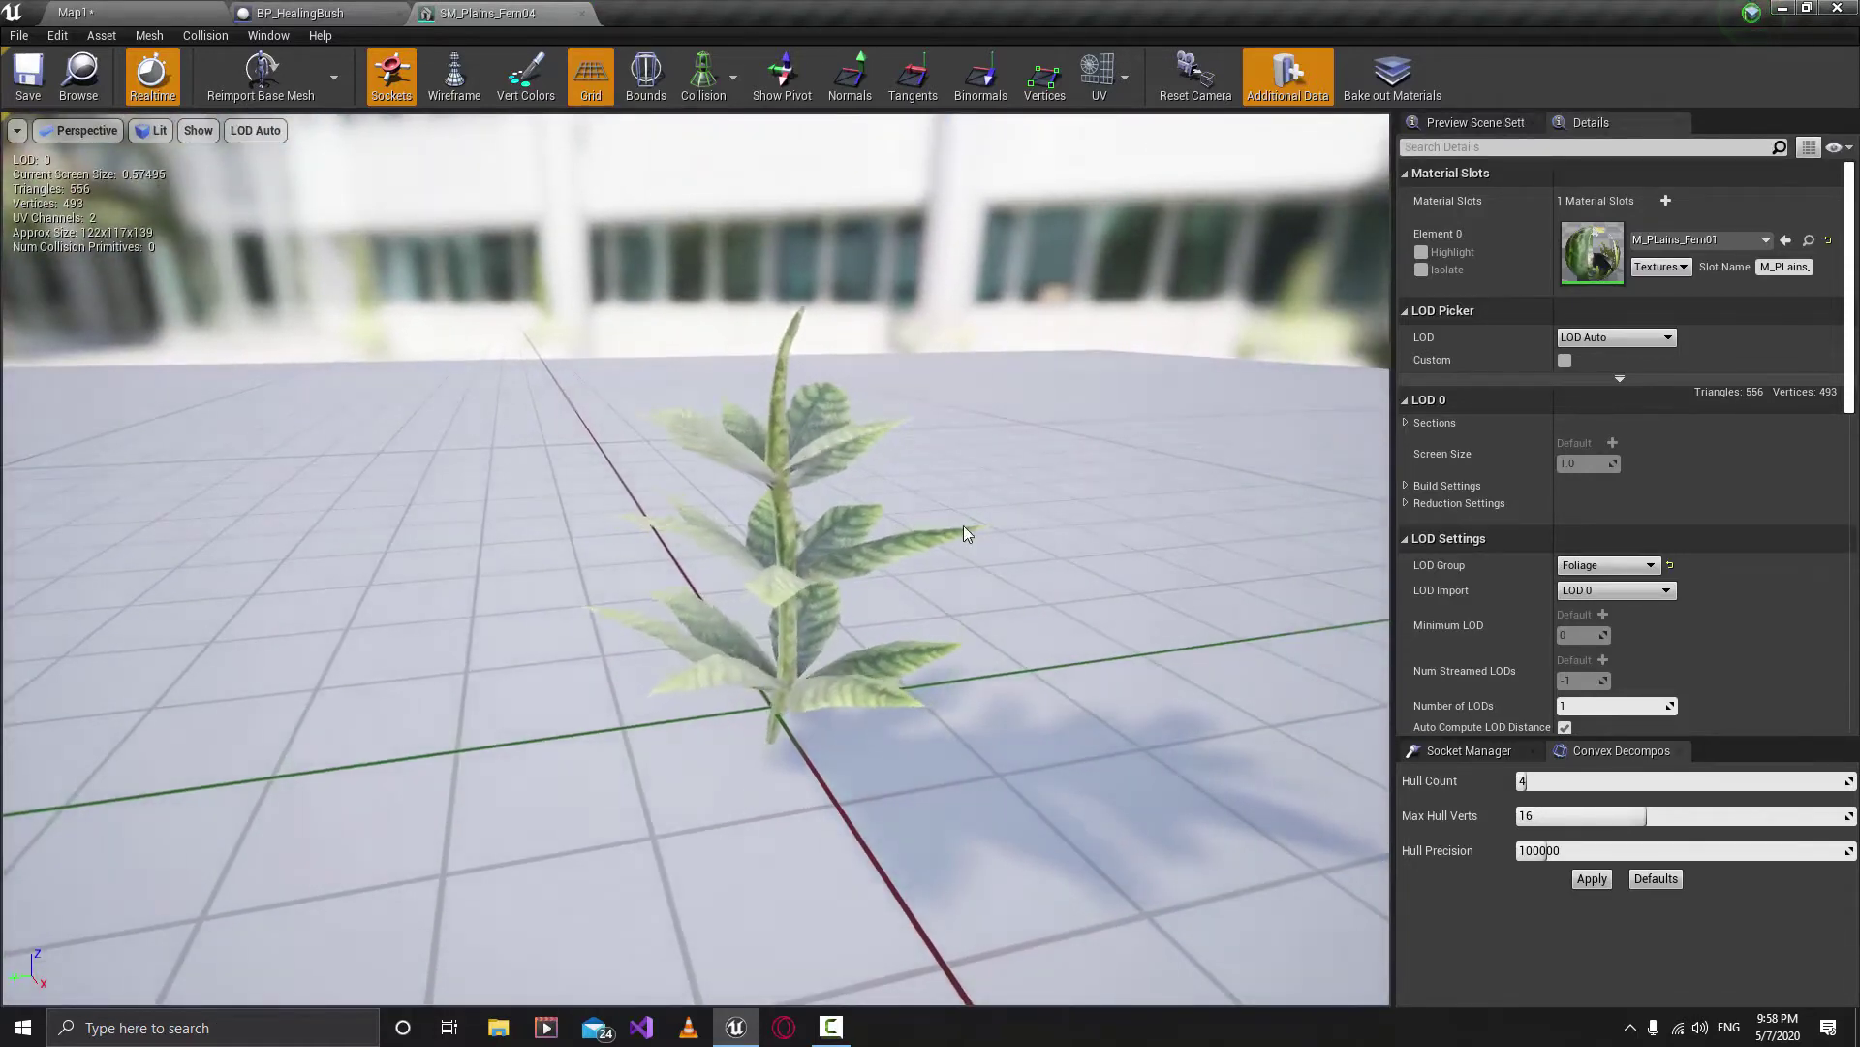
pyautogui.click(577, 14)
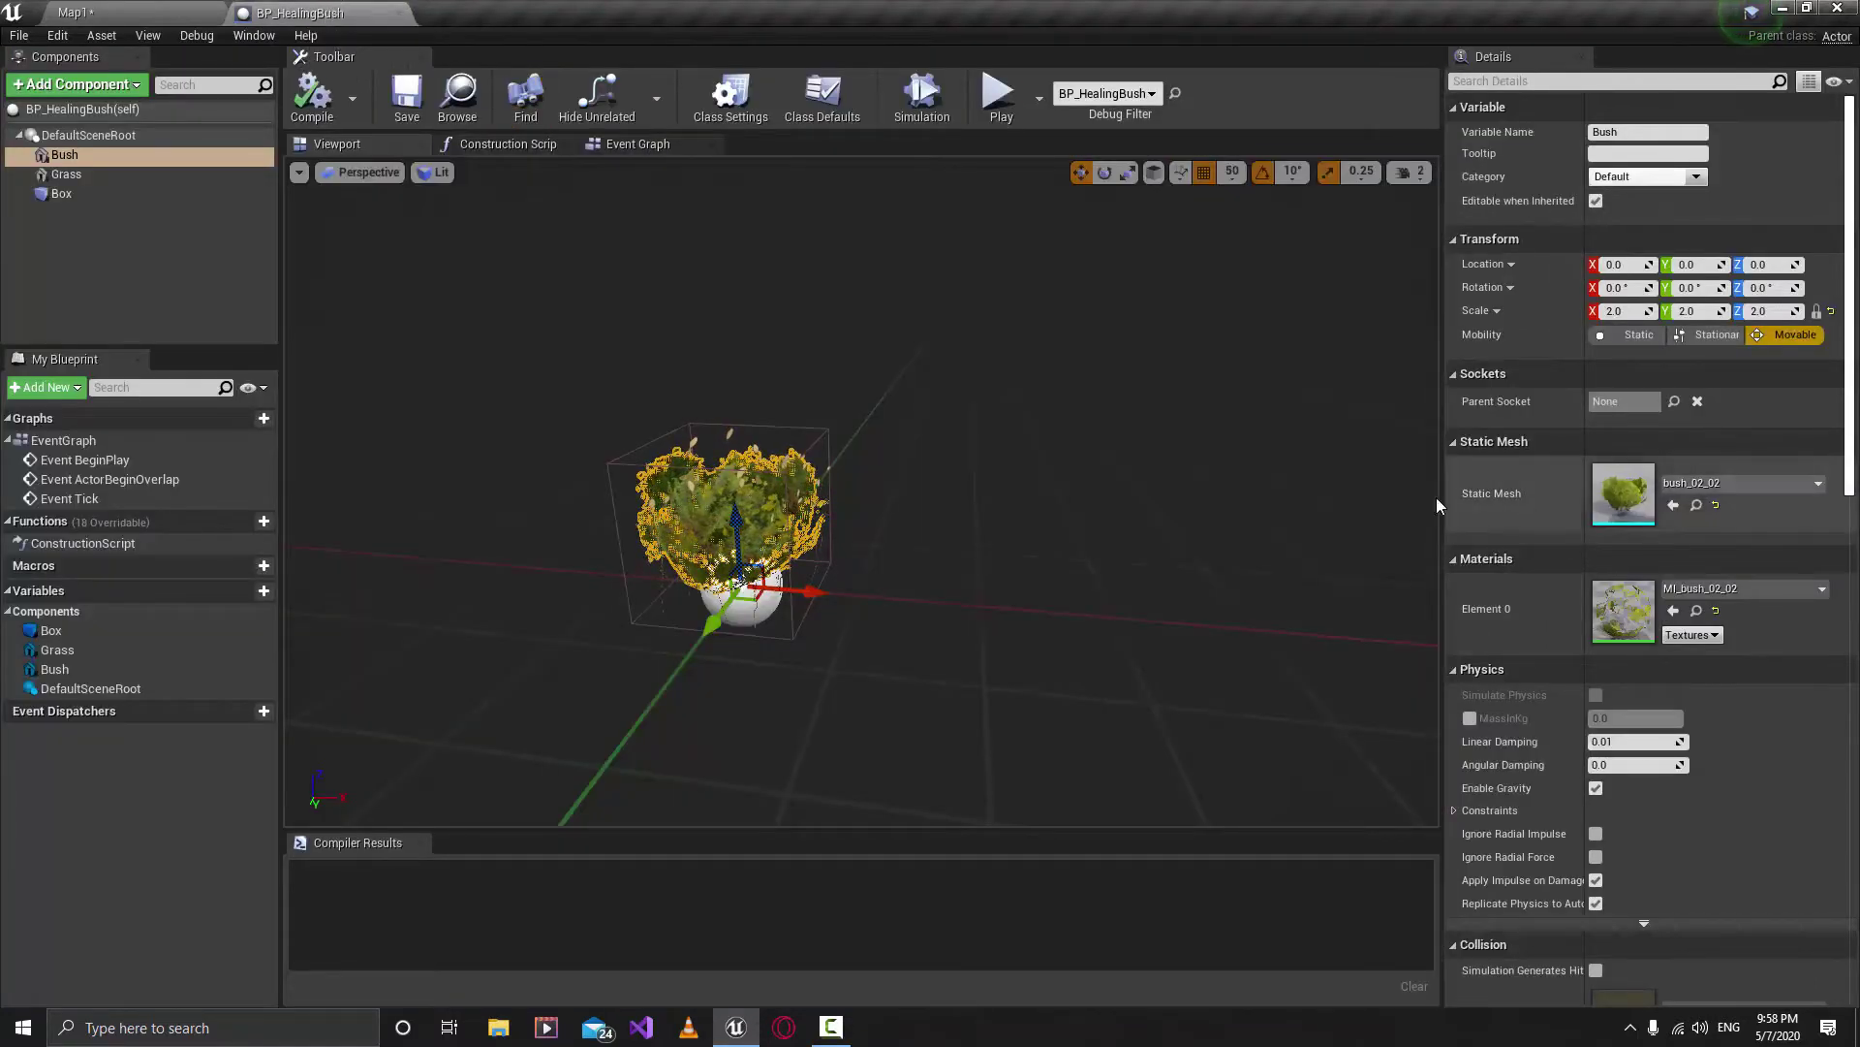
# Replace the static mesh of the Bush component in BP_HealingBush with SM_Plains_Fern04.
pyautogui.click(87, 157)
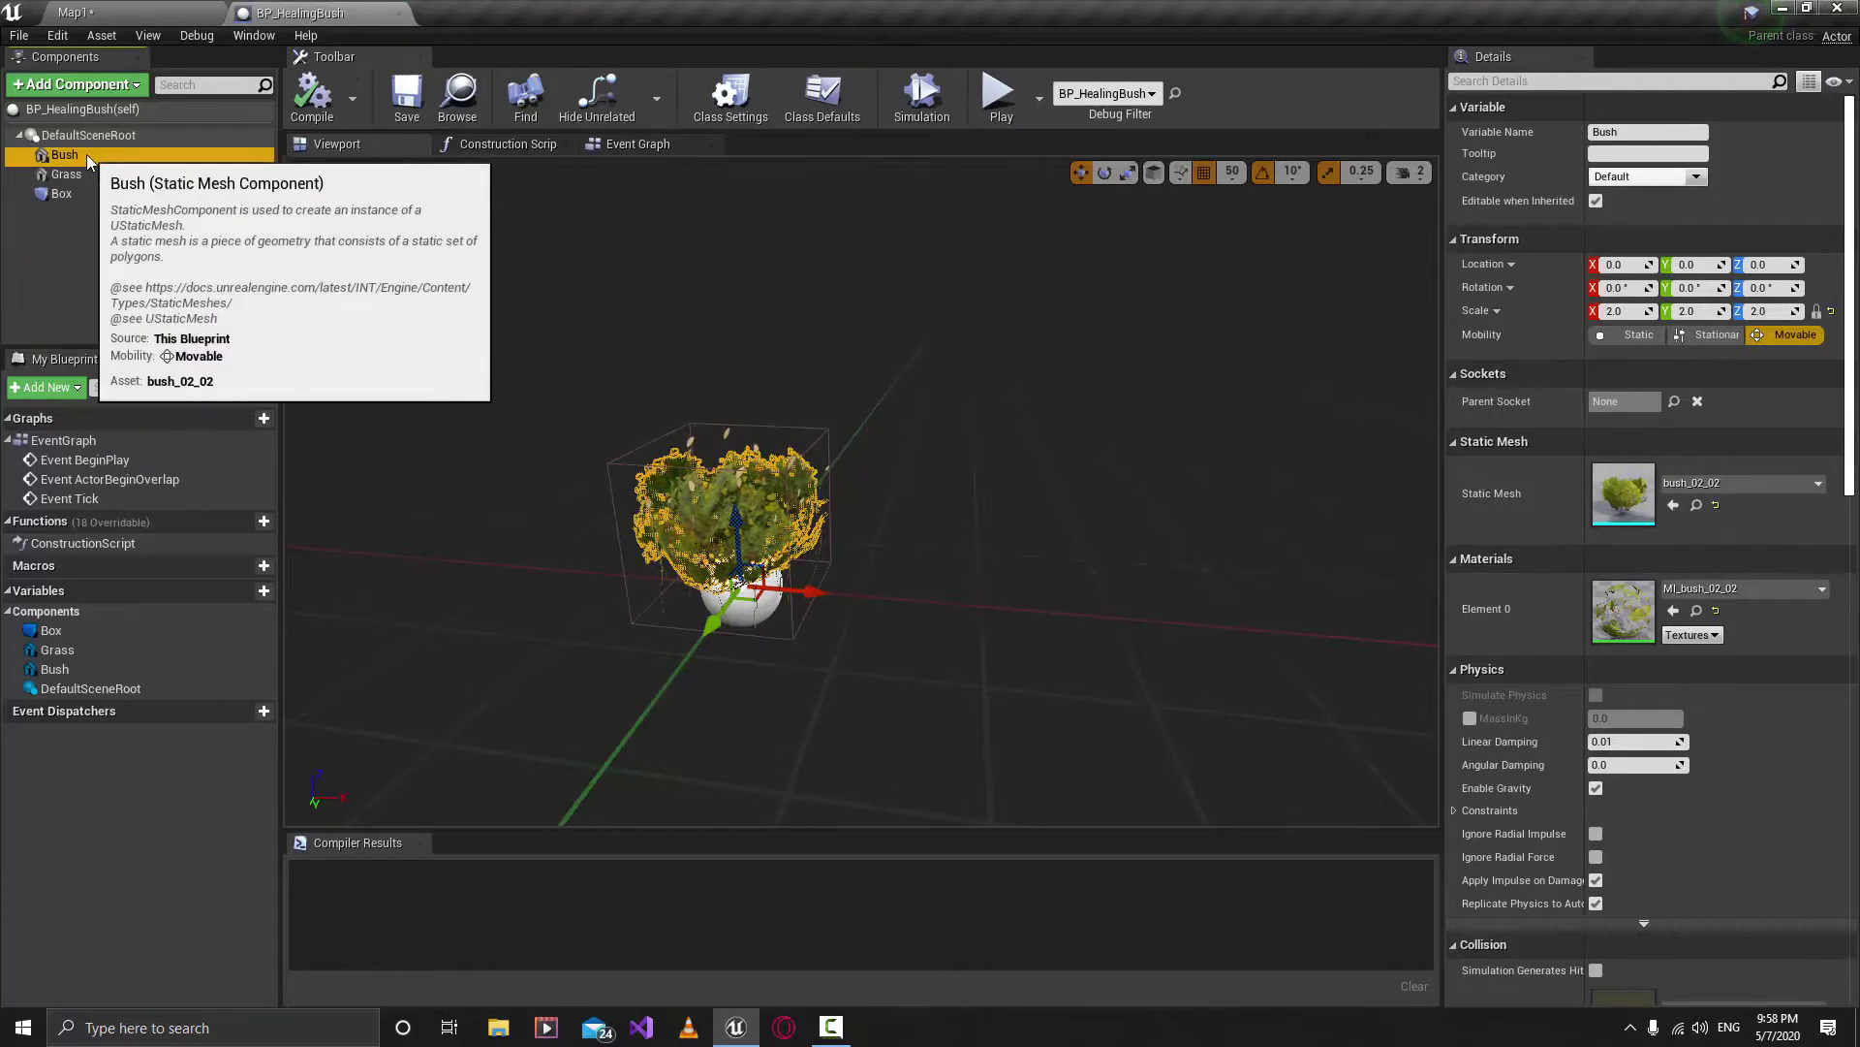
pyautogui.click(1760, 487)
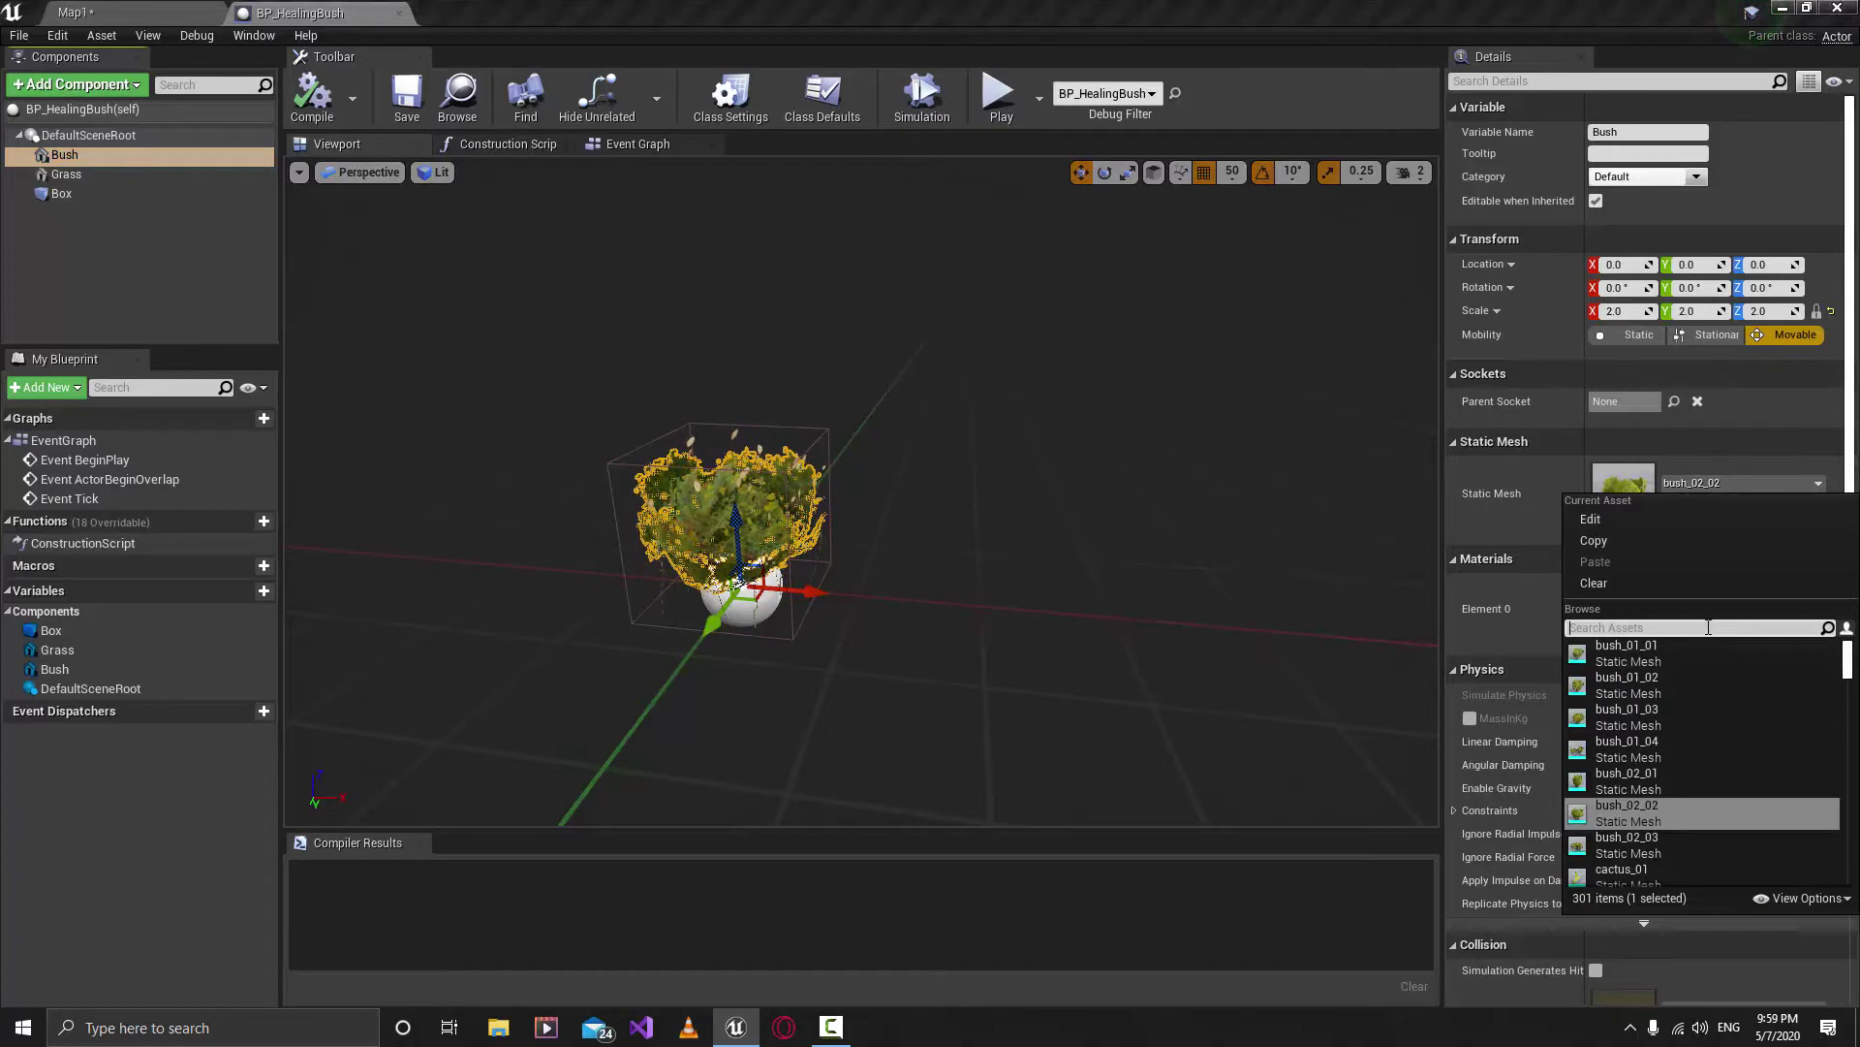
pyautogui.write('sm')
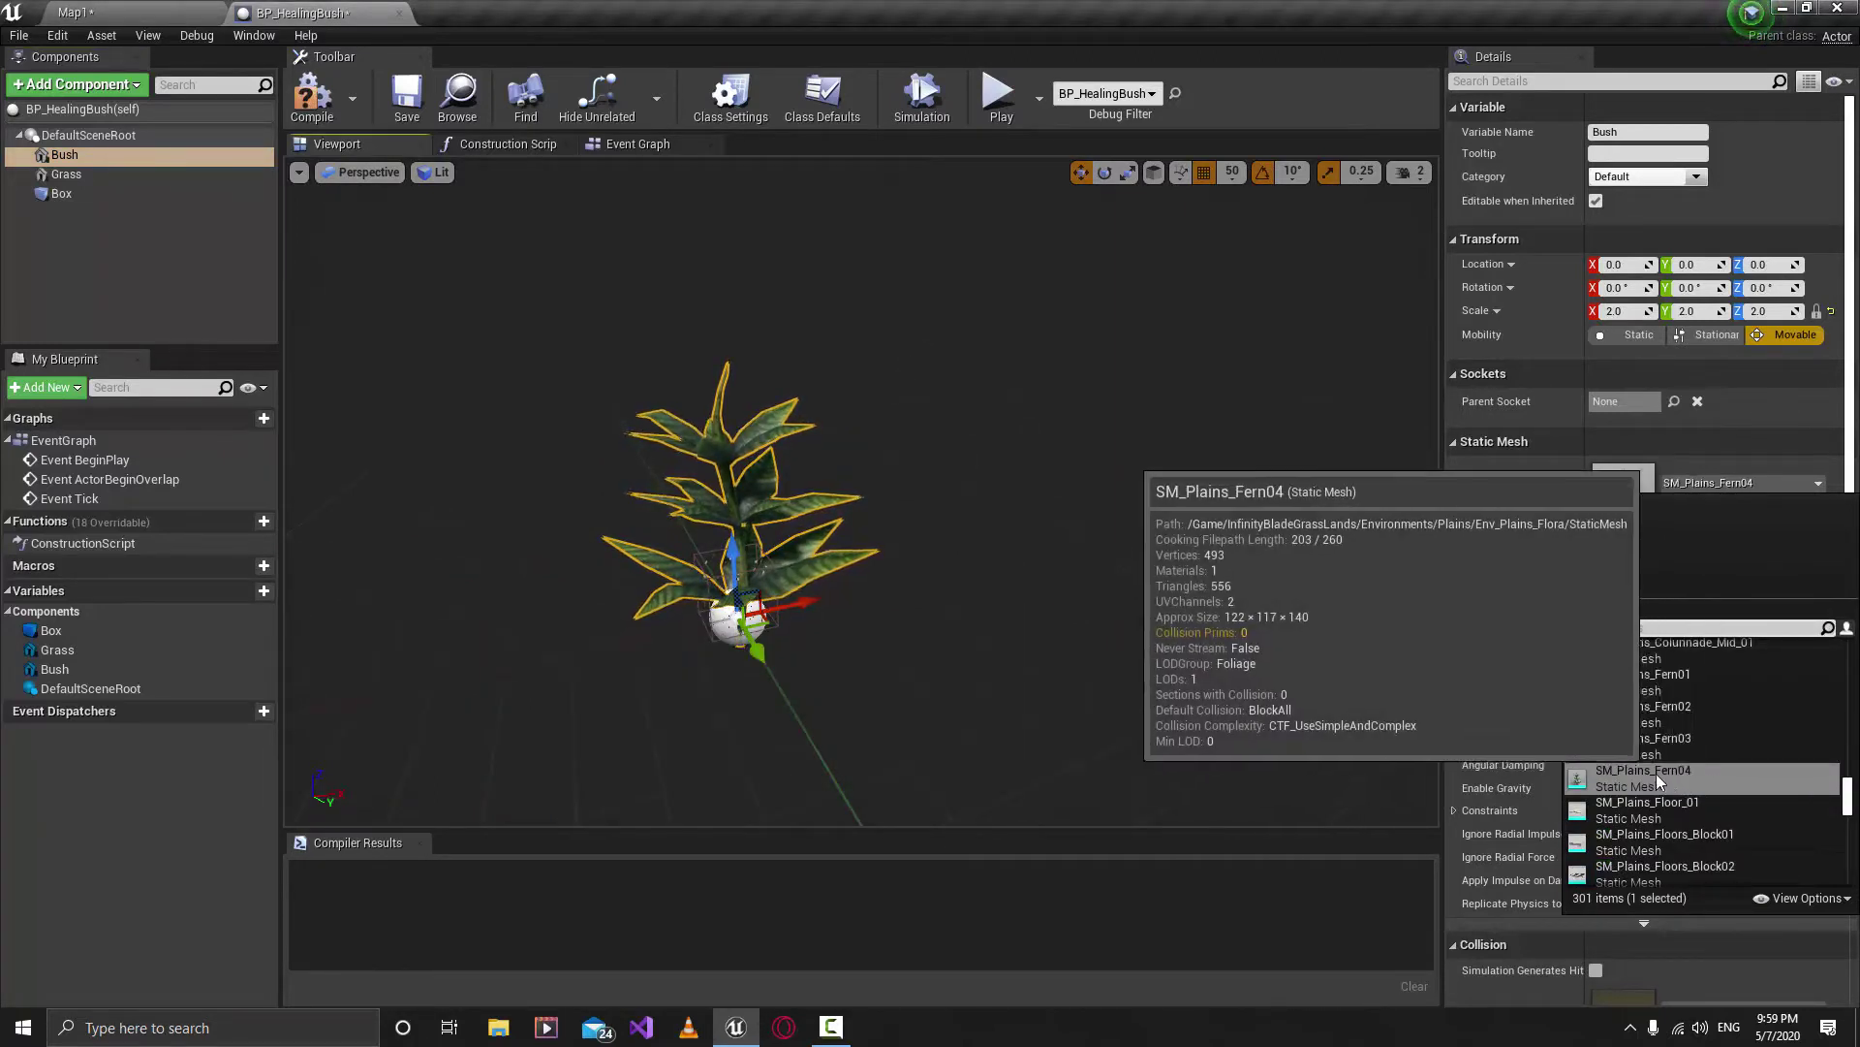
pyautogui.click(1665, 787)
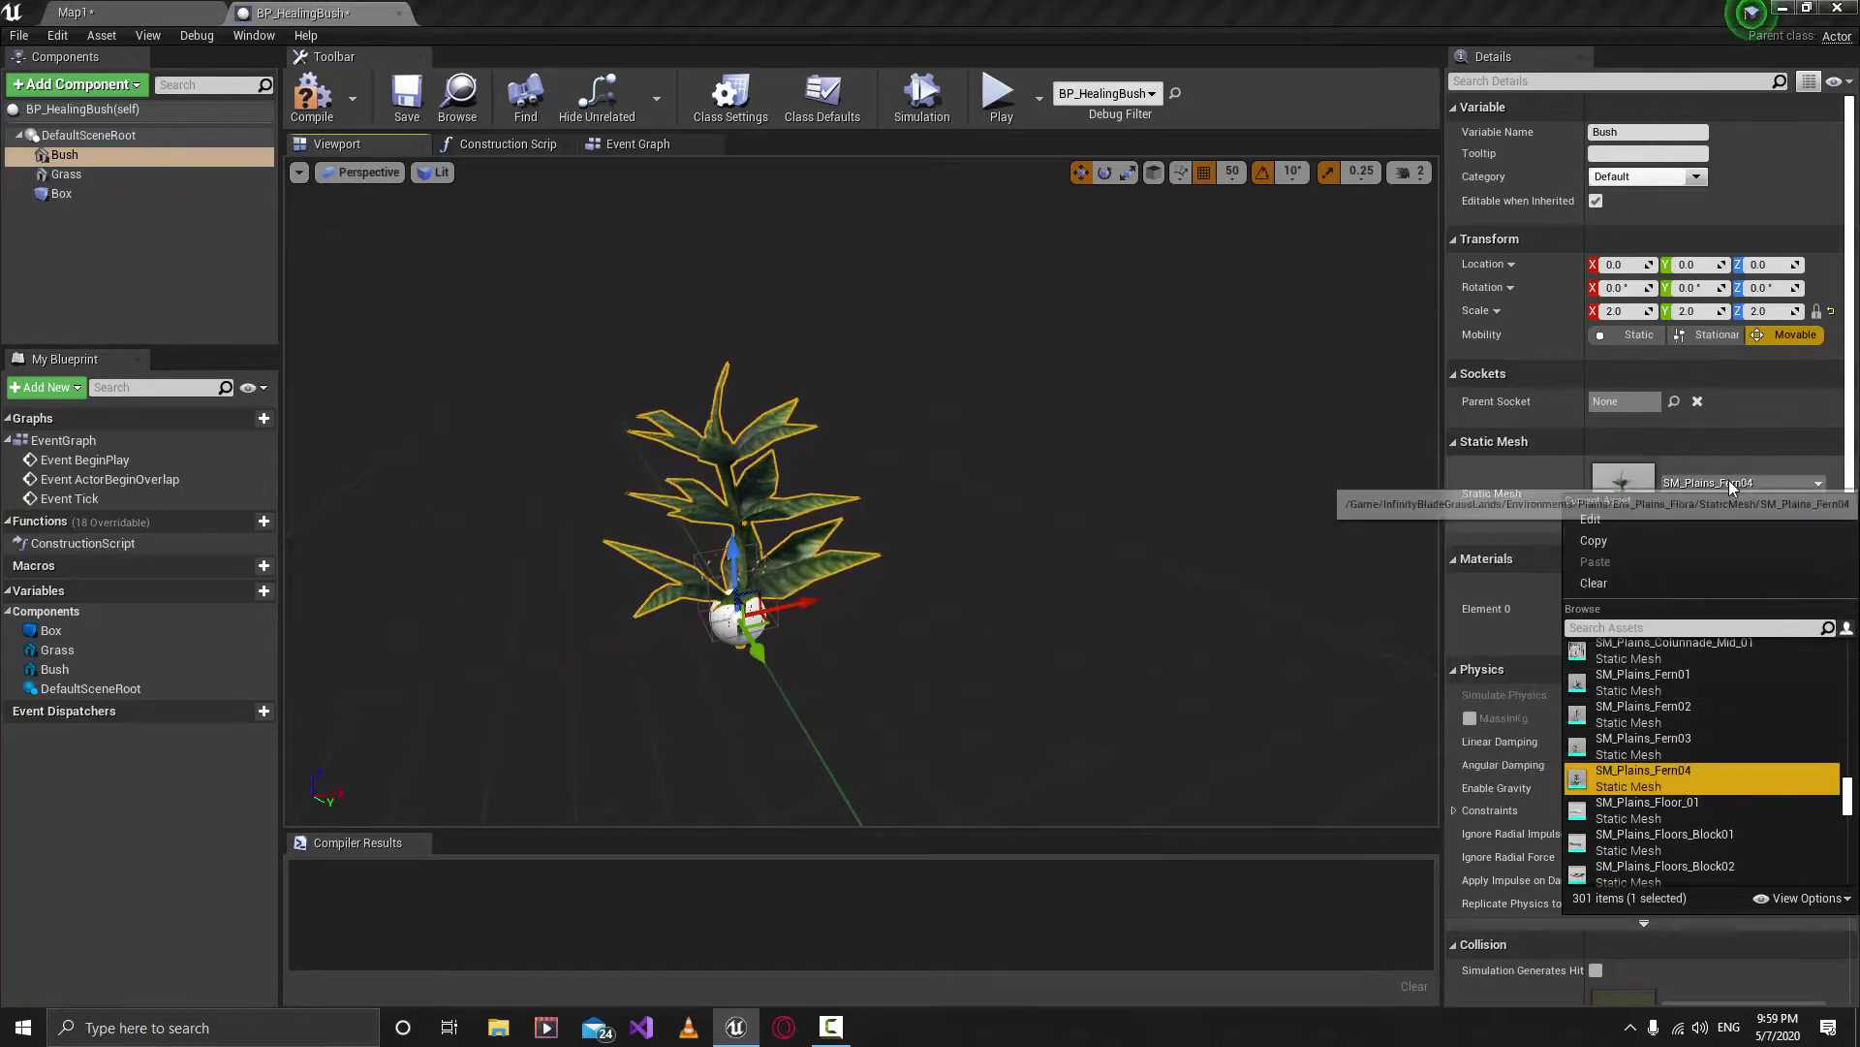
pyautogui.click(842, 520)
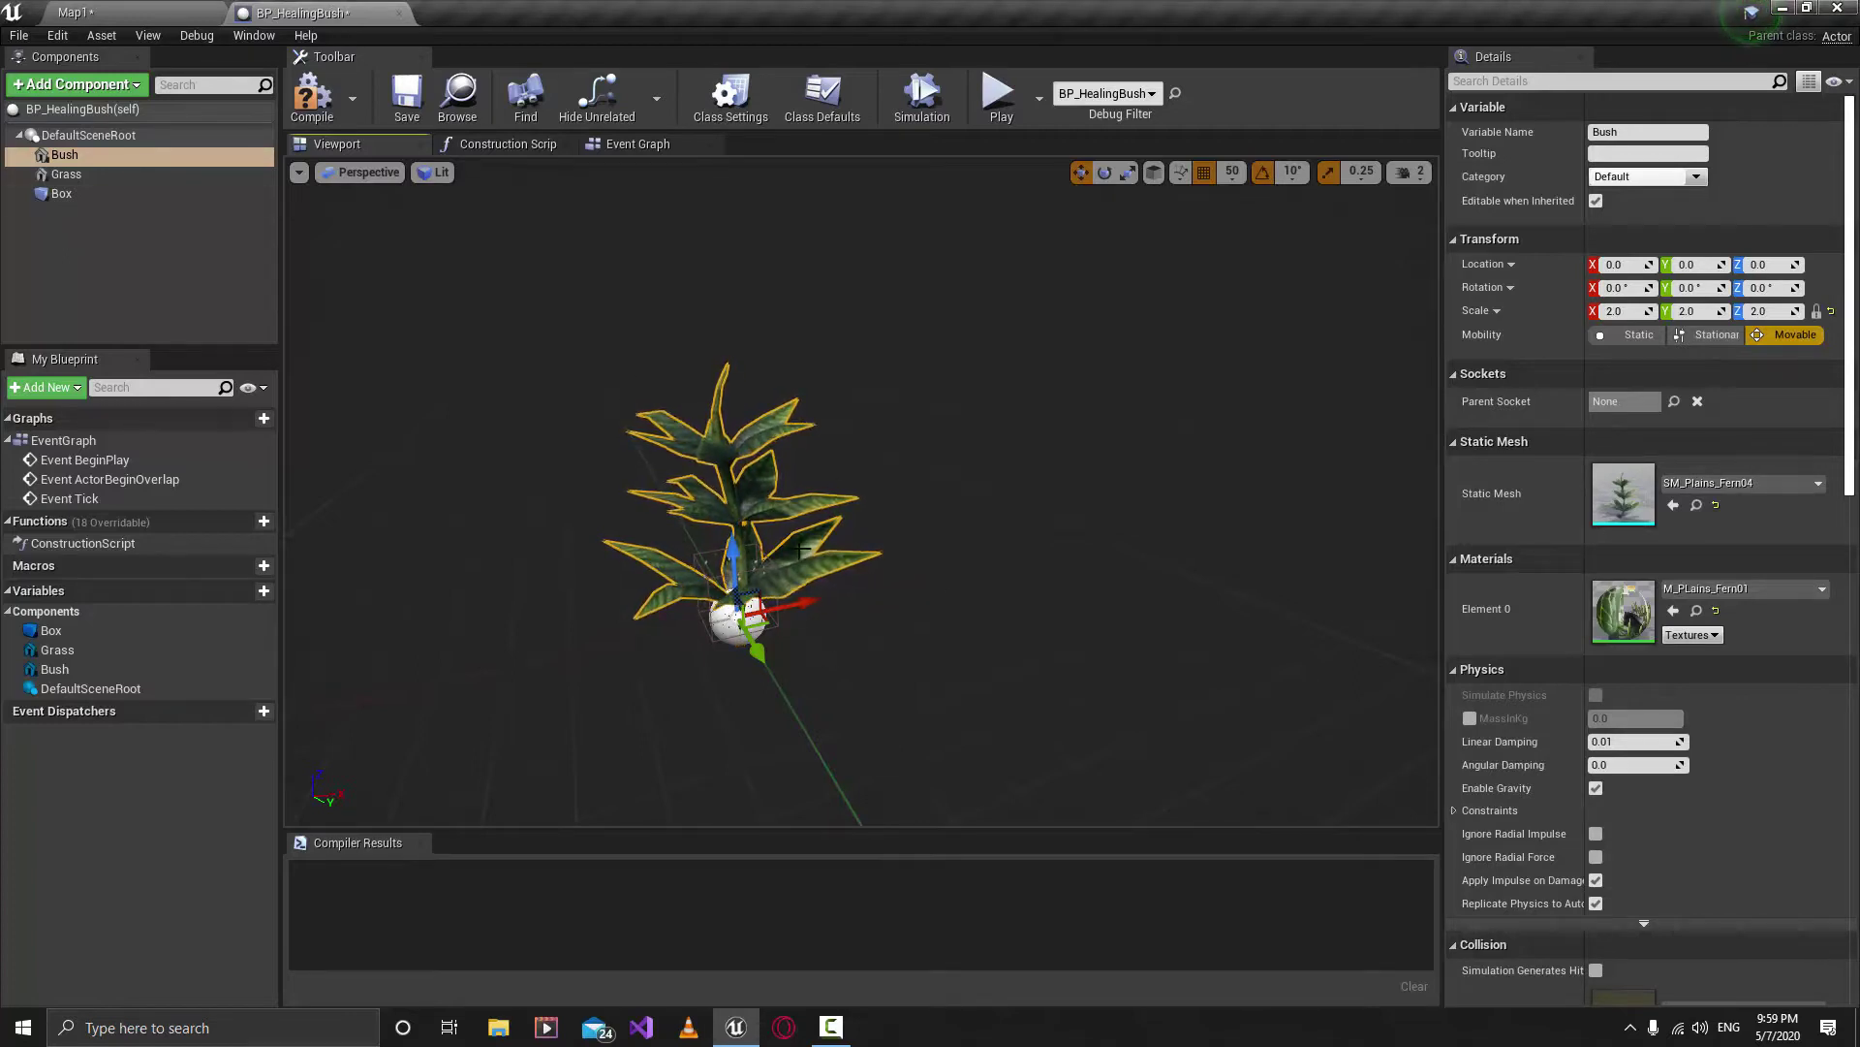
# Set the Bush component's scale to 1.0 on all axes, and compile and save the blueprint.
pyautogui.moveTo(612, 649); pyautogui.dragTo(562, 615, button='right')
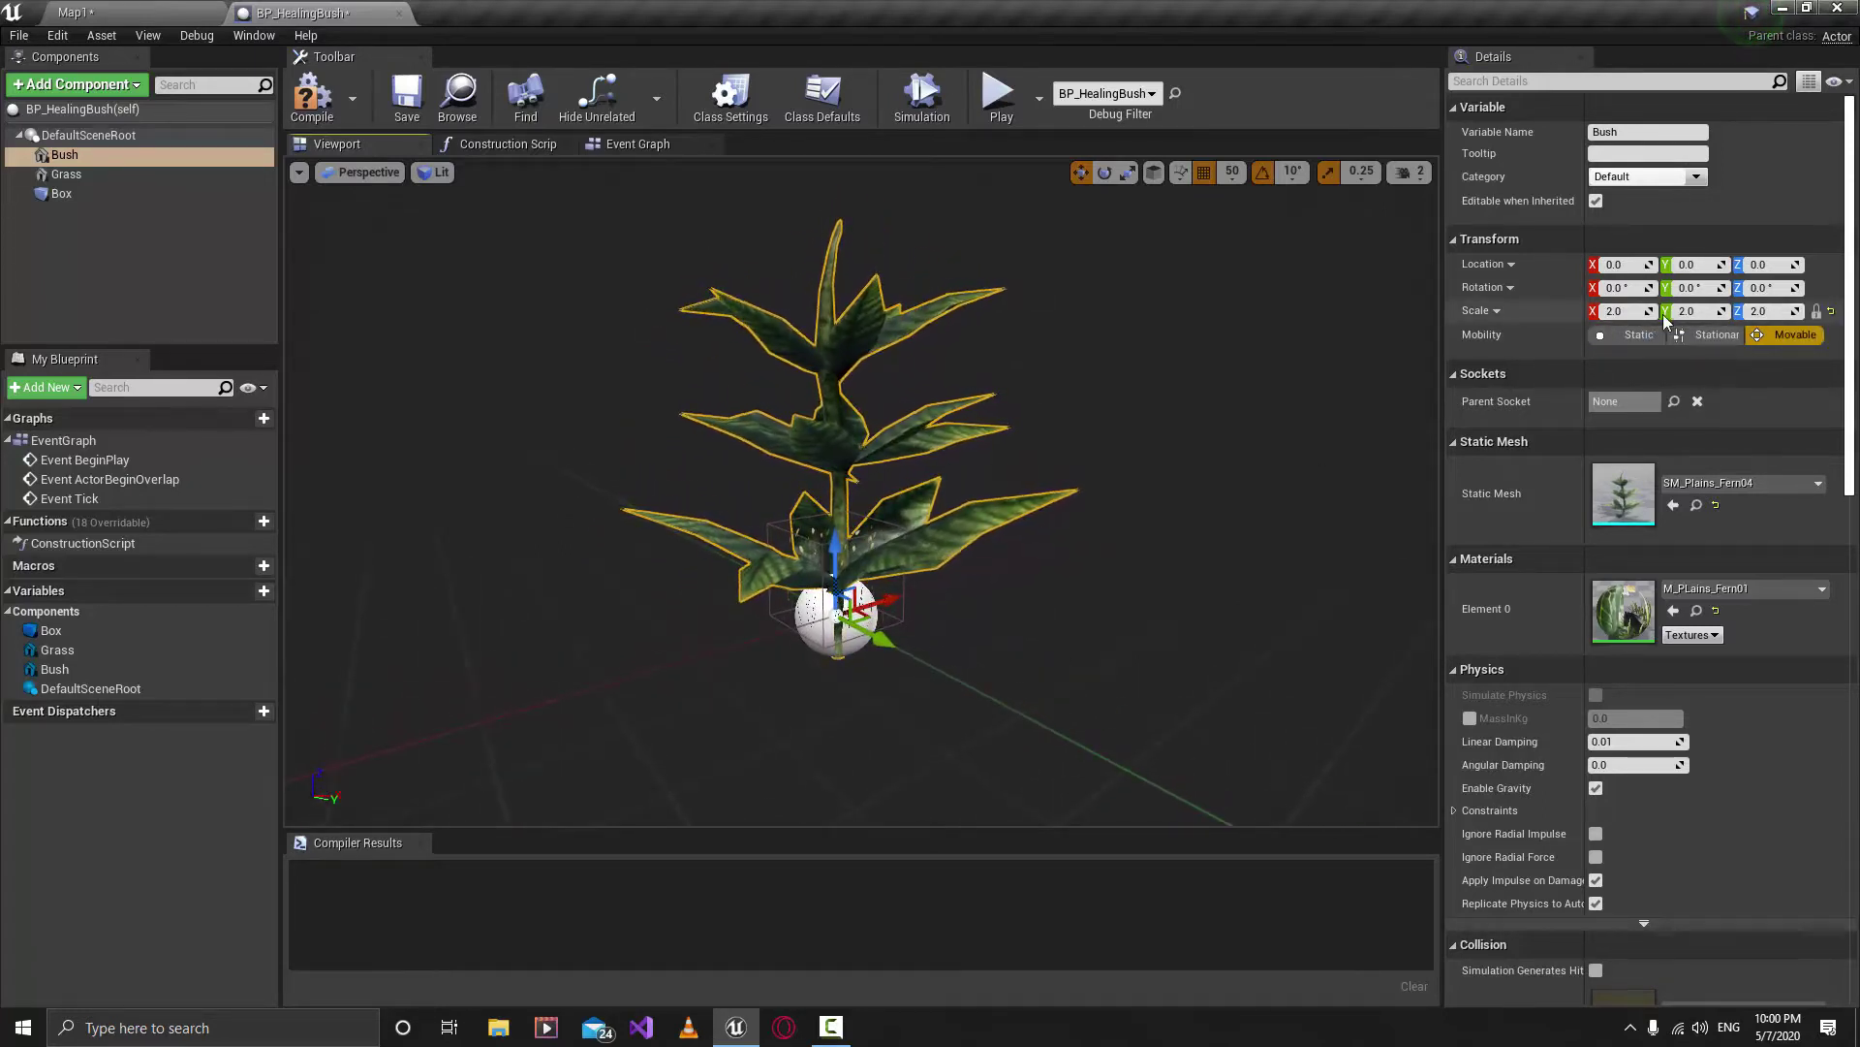
pyautogui.moveTo(1590, 309); pyautogui.dragTo(1635, 305)
pyautogui.moveTo(833, 620); pyautogui.dragTo(841, 681, button='right')
pyautogui.moveTo(842, 681); pyautogui.dragTo(939, 514)
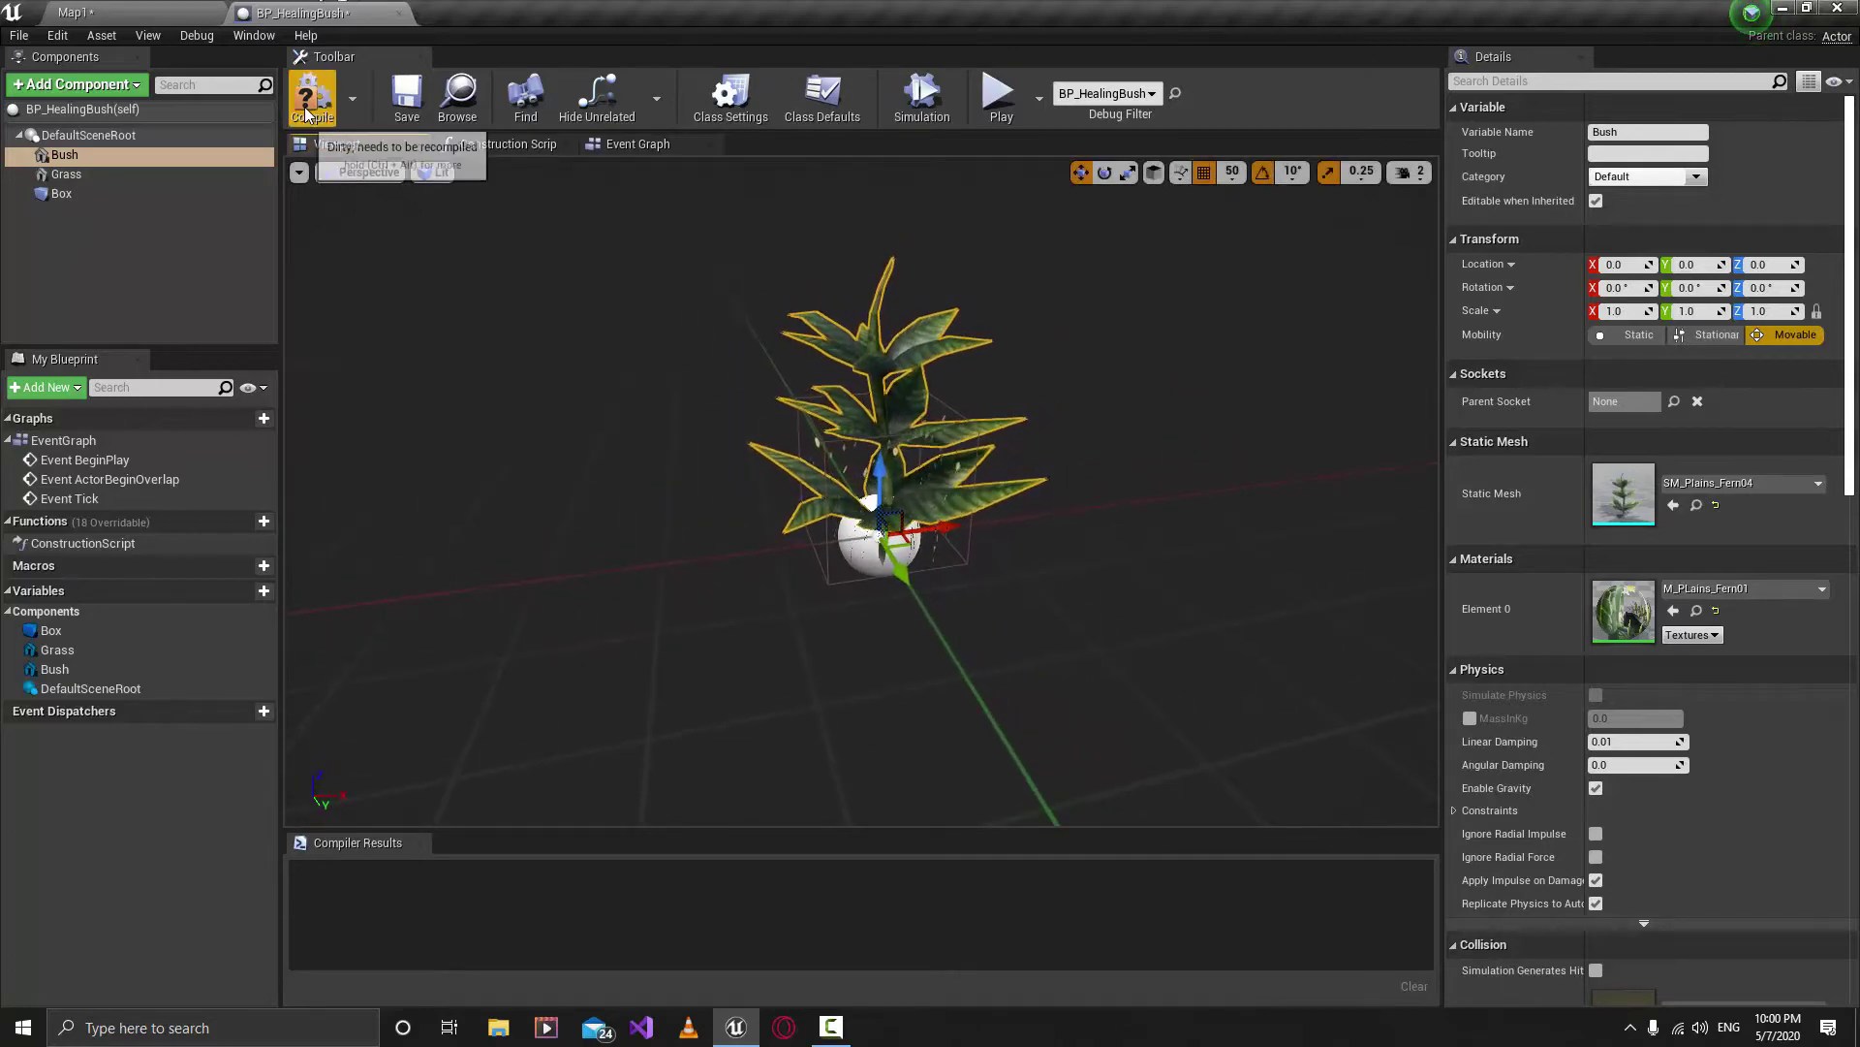
pyautogui.click(407, 97)
# Play Map1 and roll the ball around the new fern healing bush to test it, and stop the play session.
pyautogui.click(76, 11)
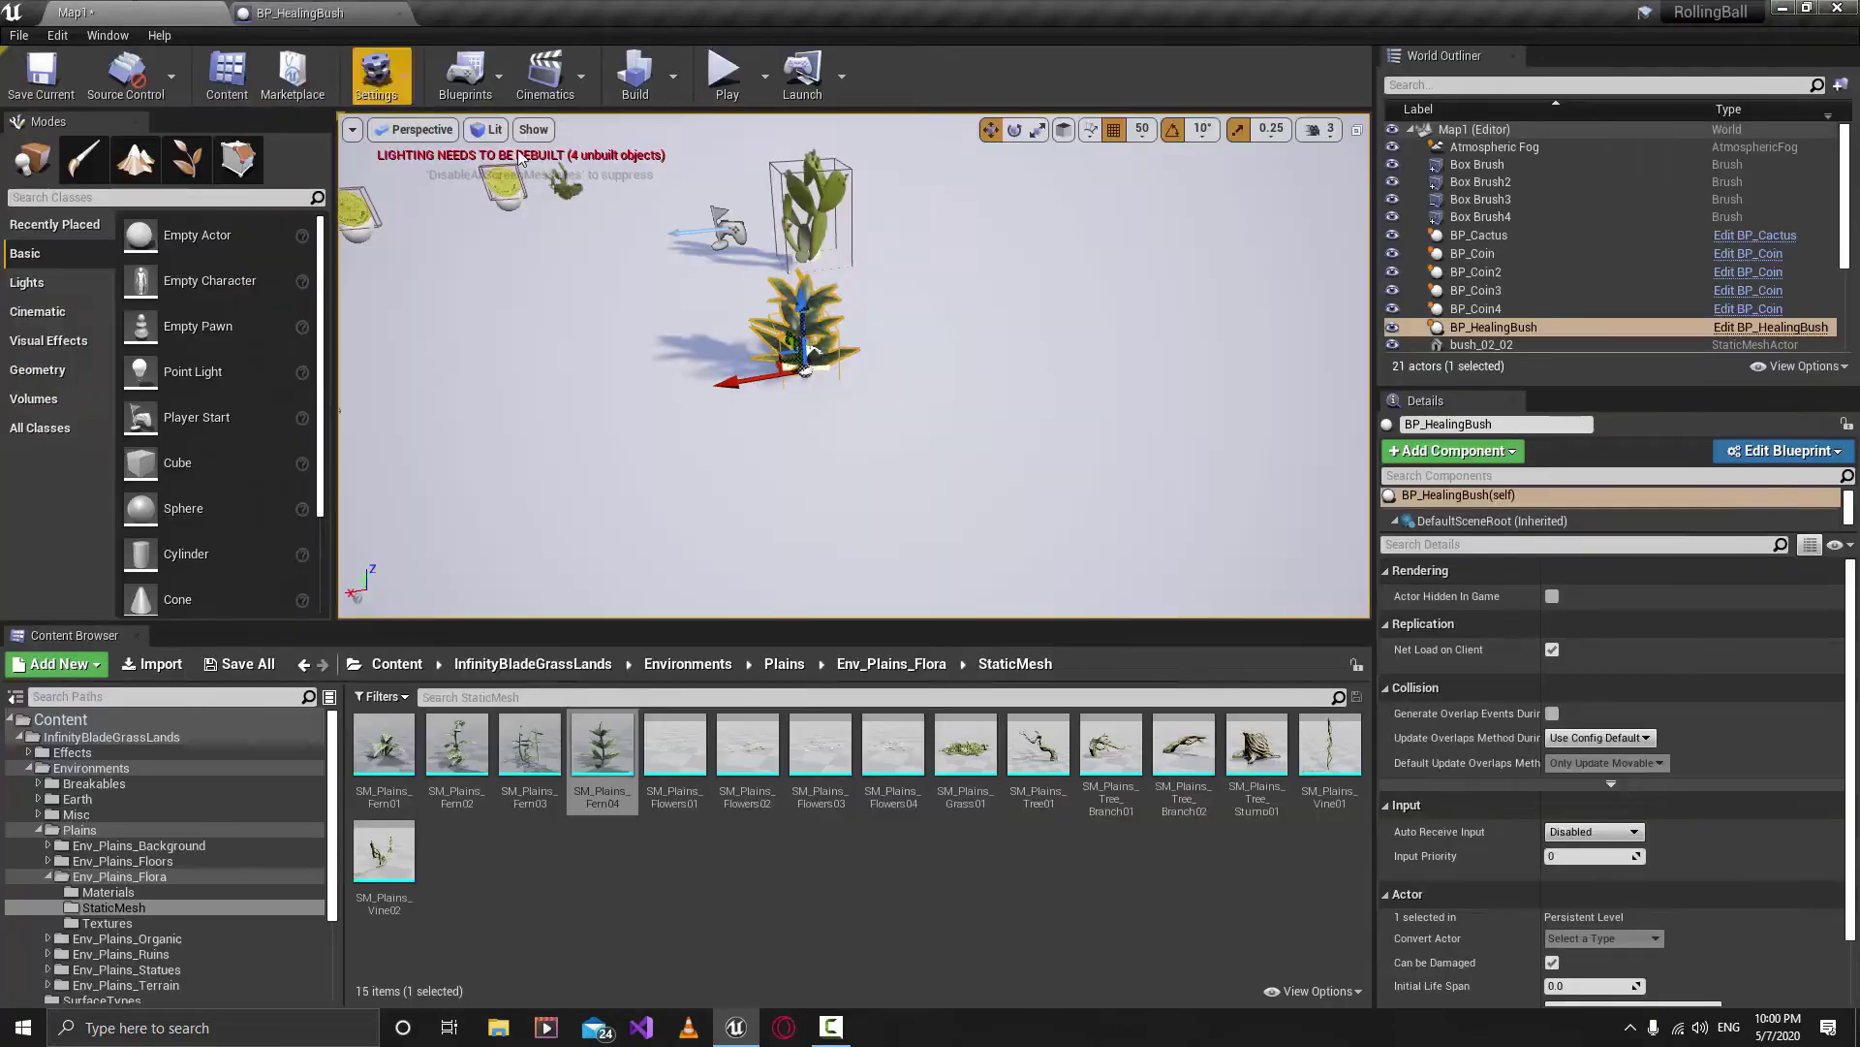
pyautogui.click(725, 77)
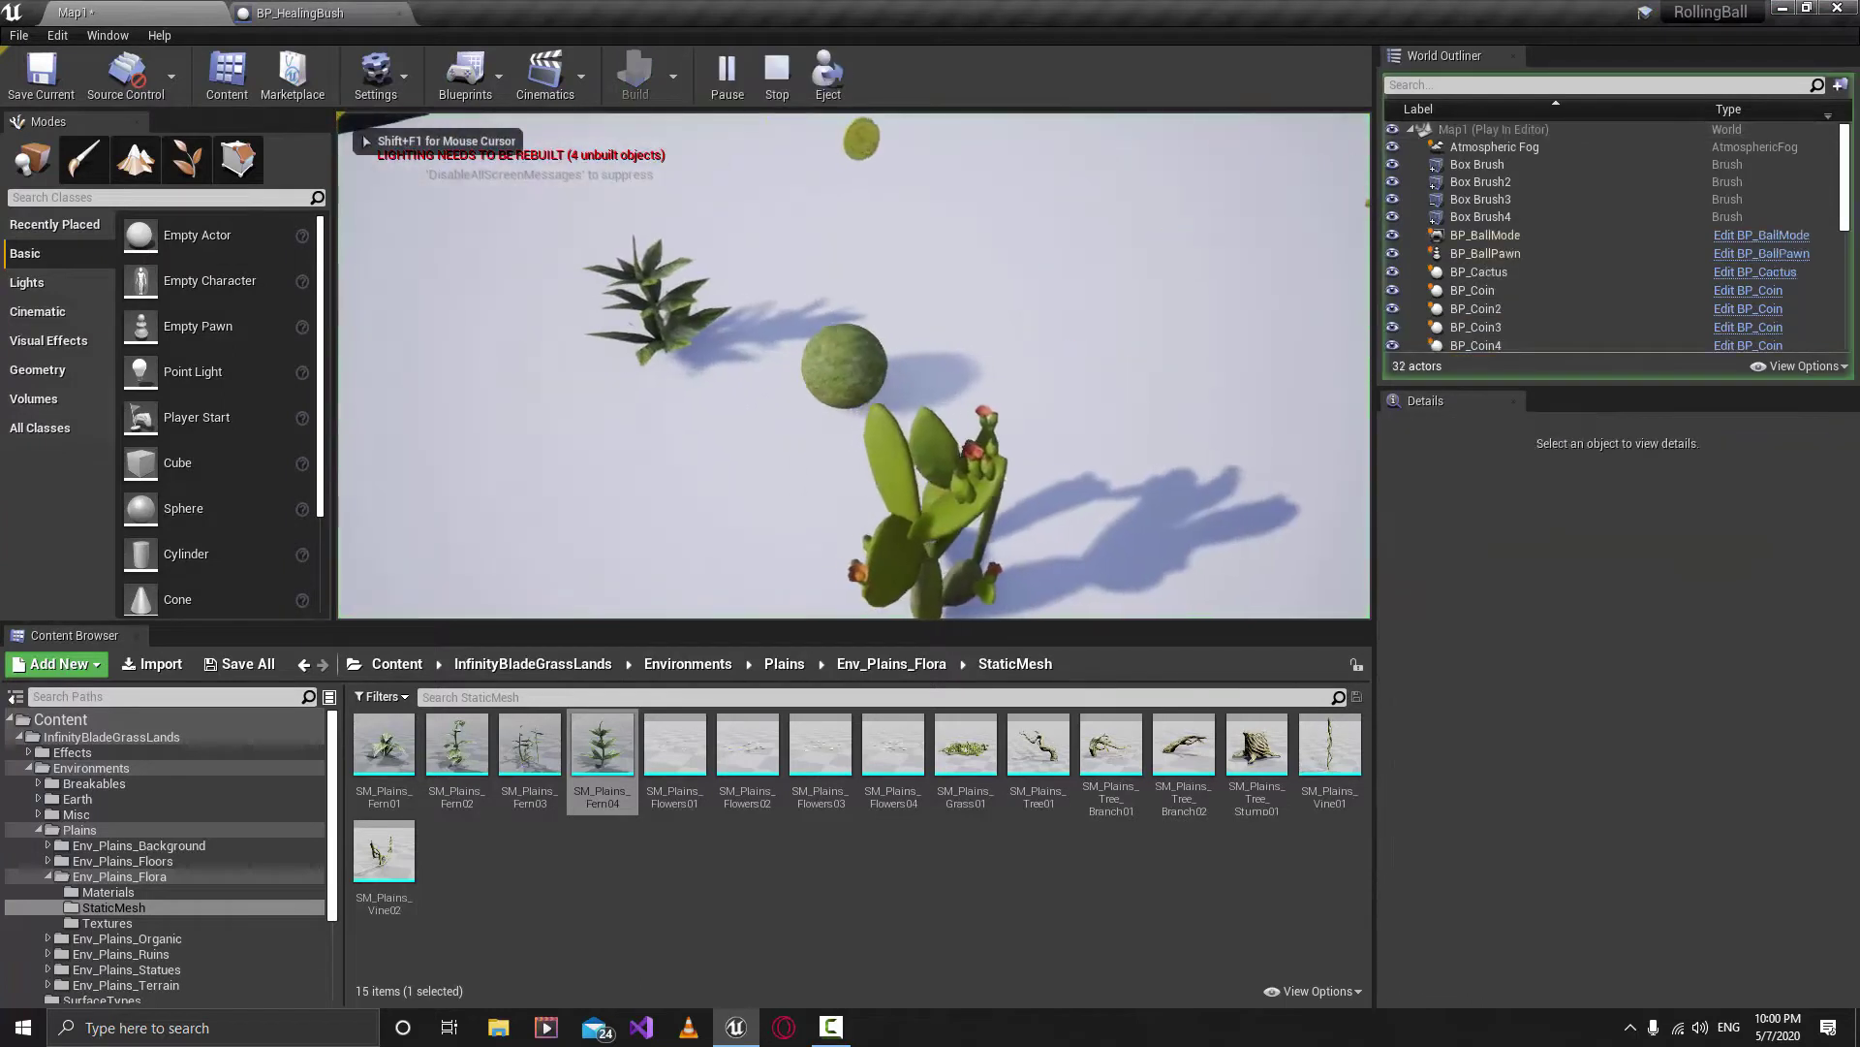
pyautogui.press('s')
pyautogui.press('a')
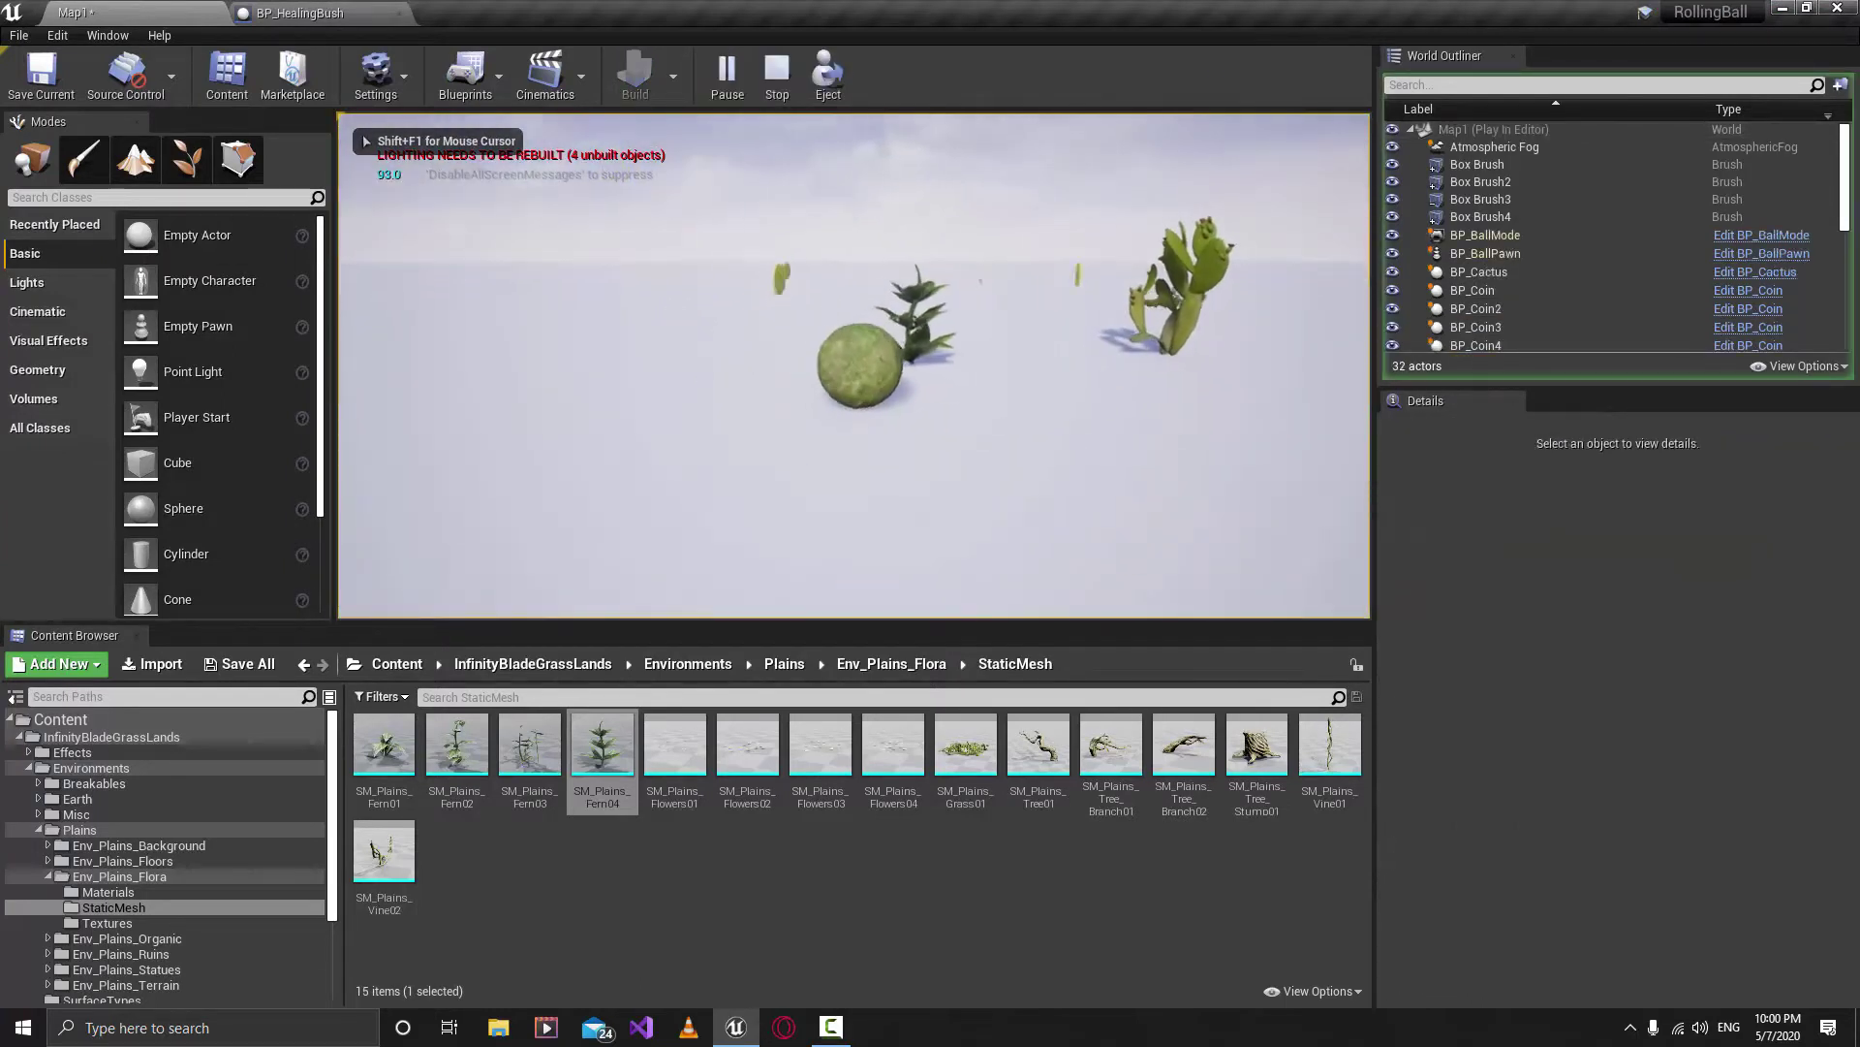
pyautogui.press('w')
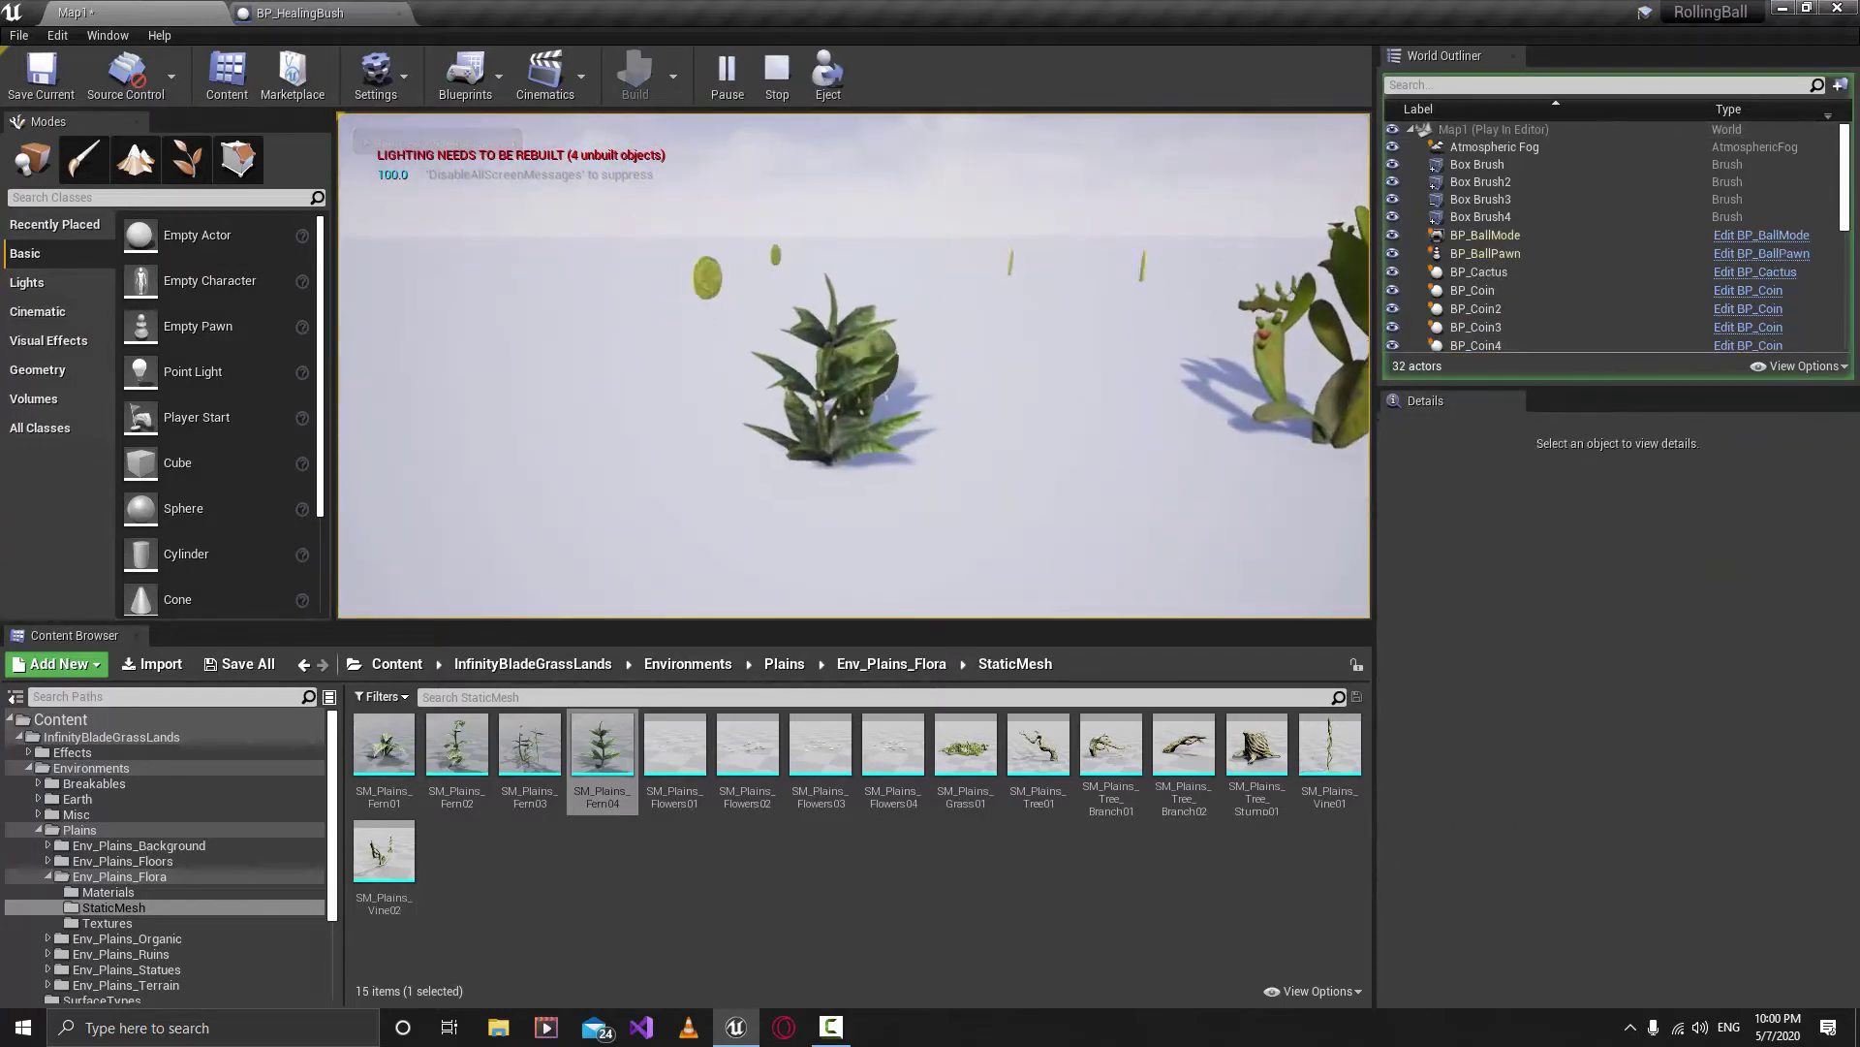
pyautogui.press('s')
pyautogui.press('d')
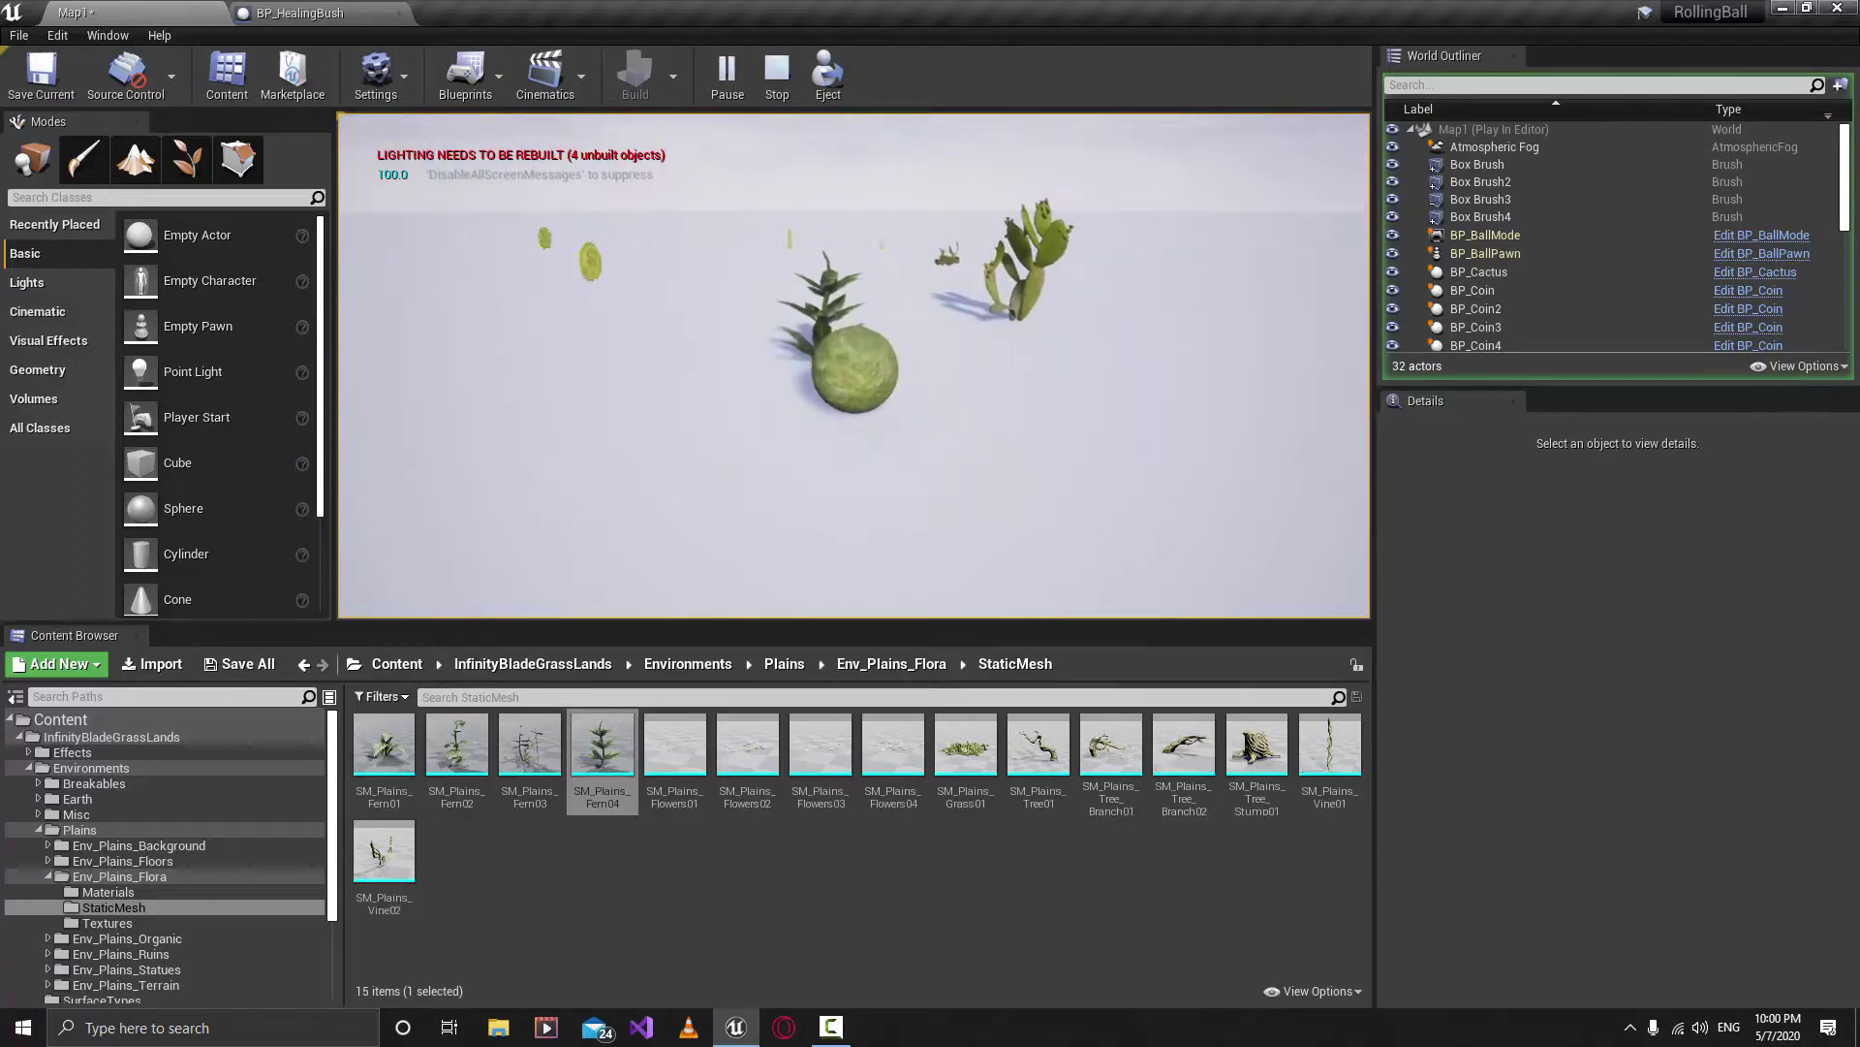
pyautogui.press('a')
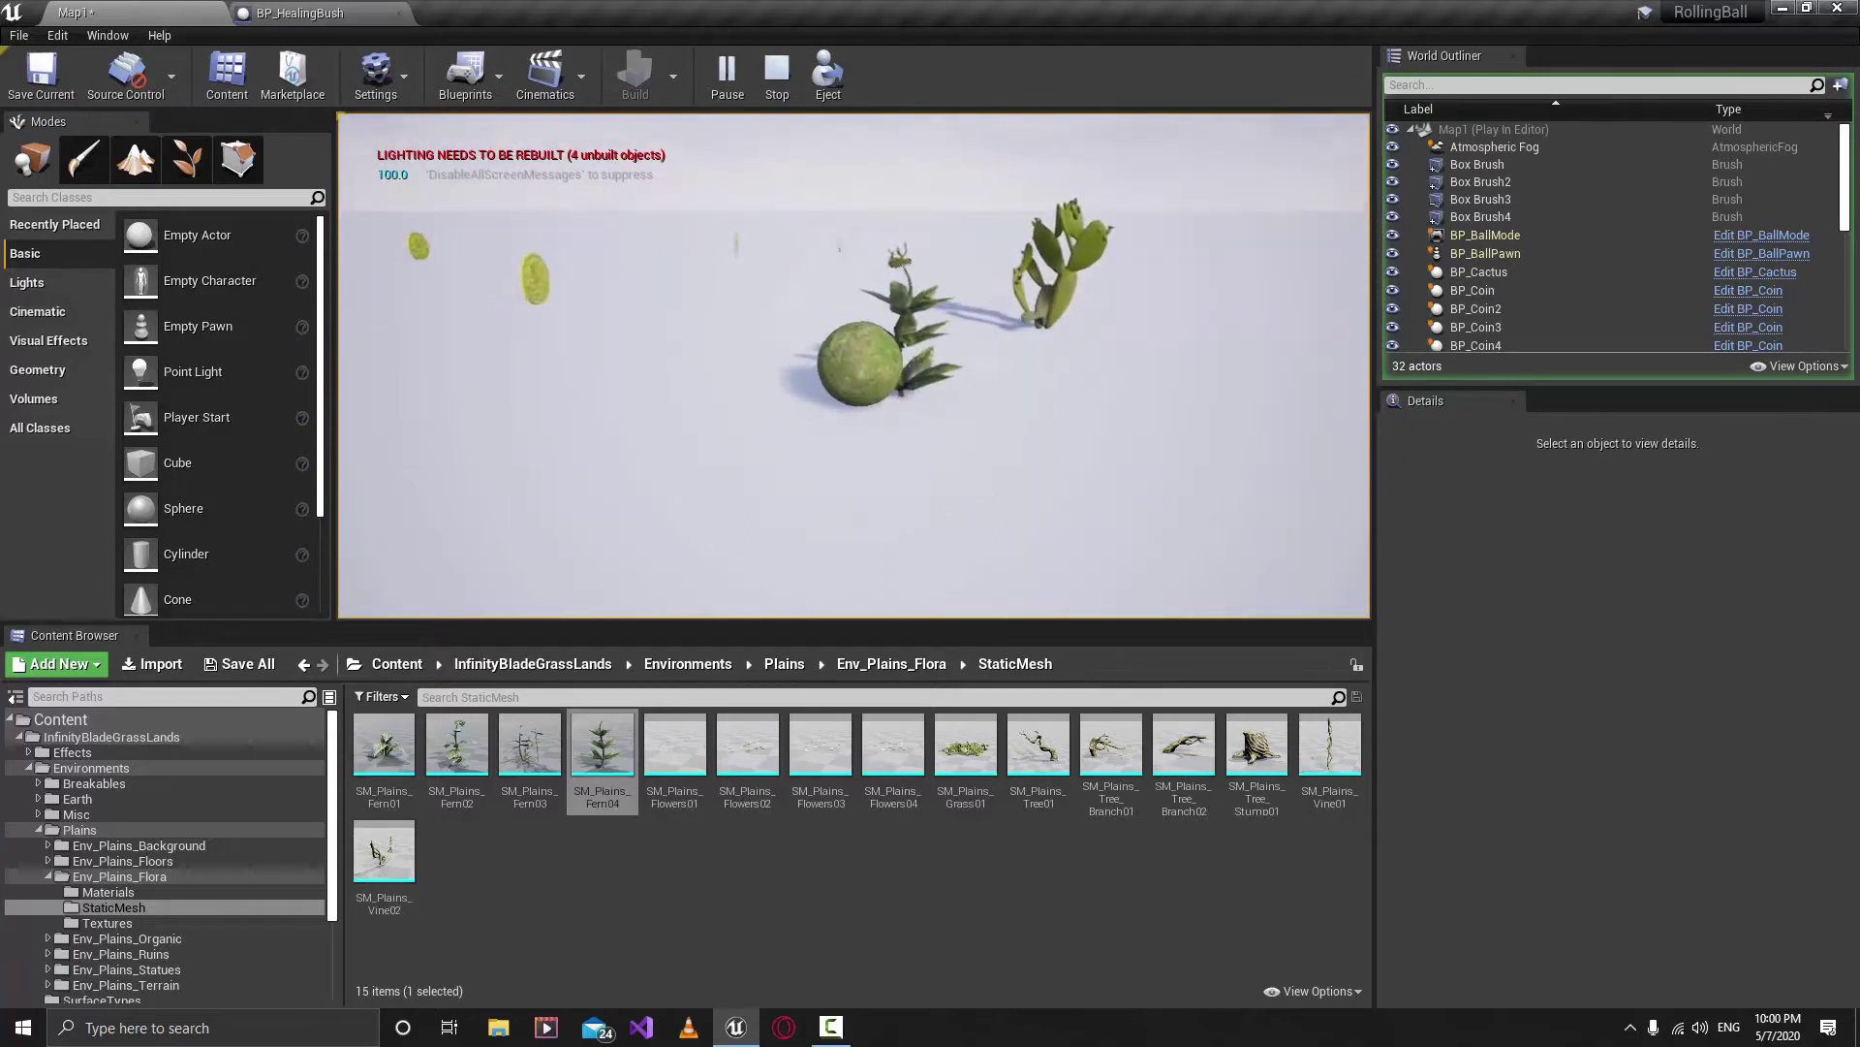
pyautogui.press('d')
pyautogui.press('w')
pyautogui.press('a')
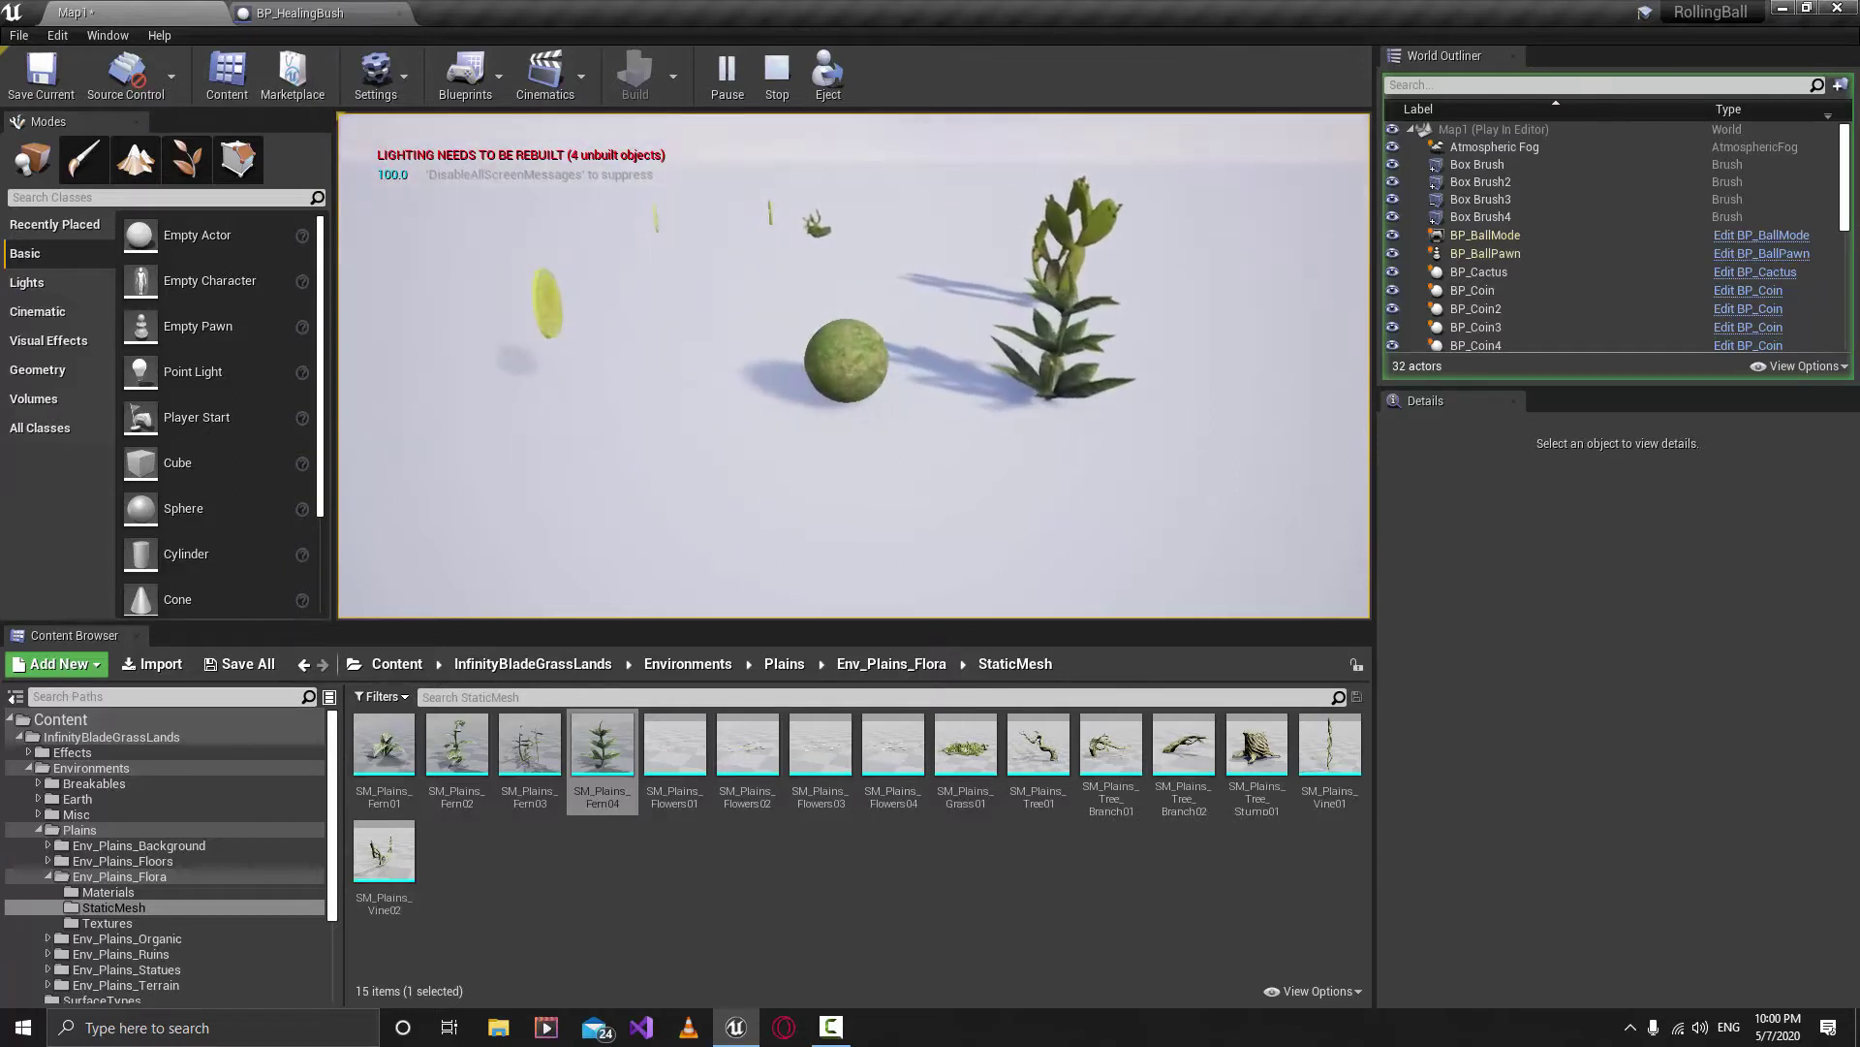
pyautogui.press('Escape')
# Switch to foliage painting and add SM_Plains_Fern01, SM_Plains_Fern02 and SM_Plains_Fern03 as foliage types.
pyautogui.moveTo(1042, 469); pyautogui.dragTo(1114, 446, button='right')
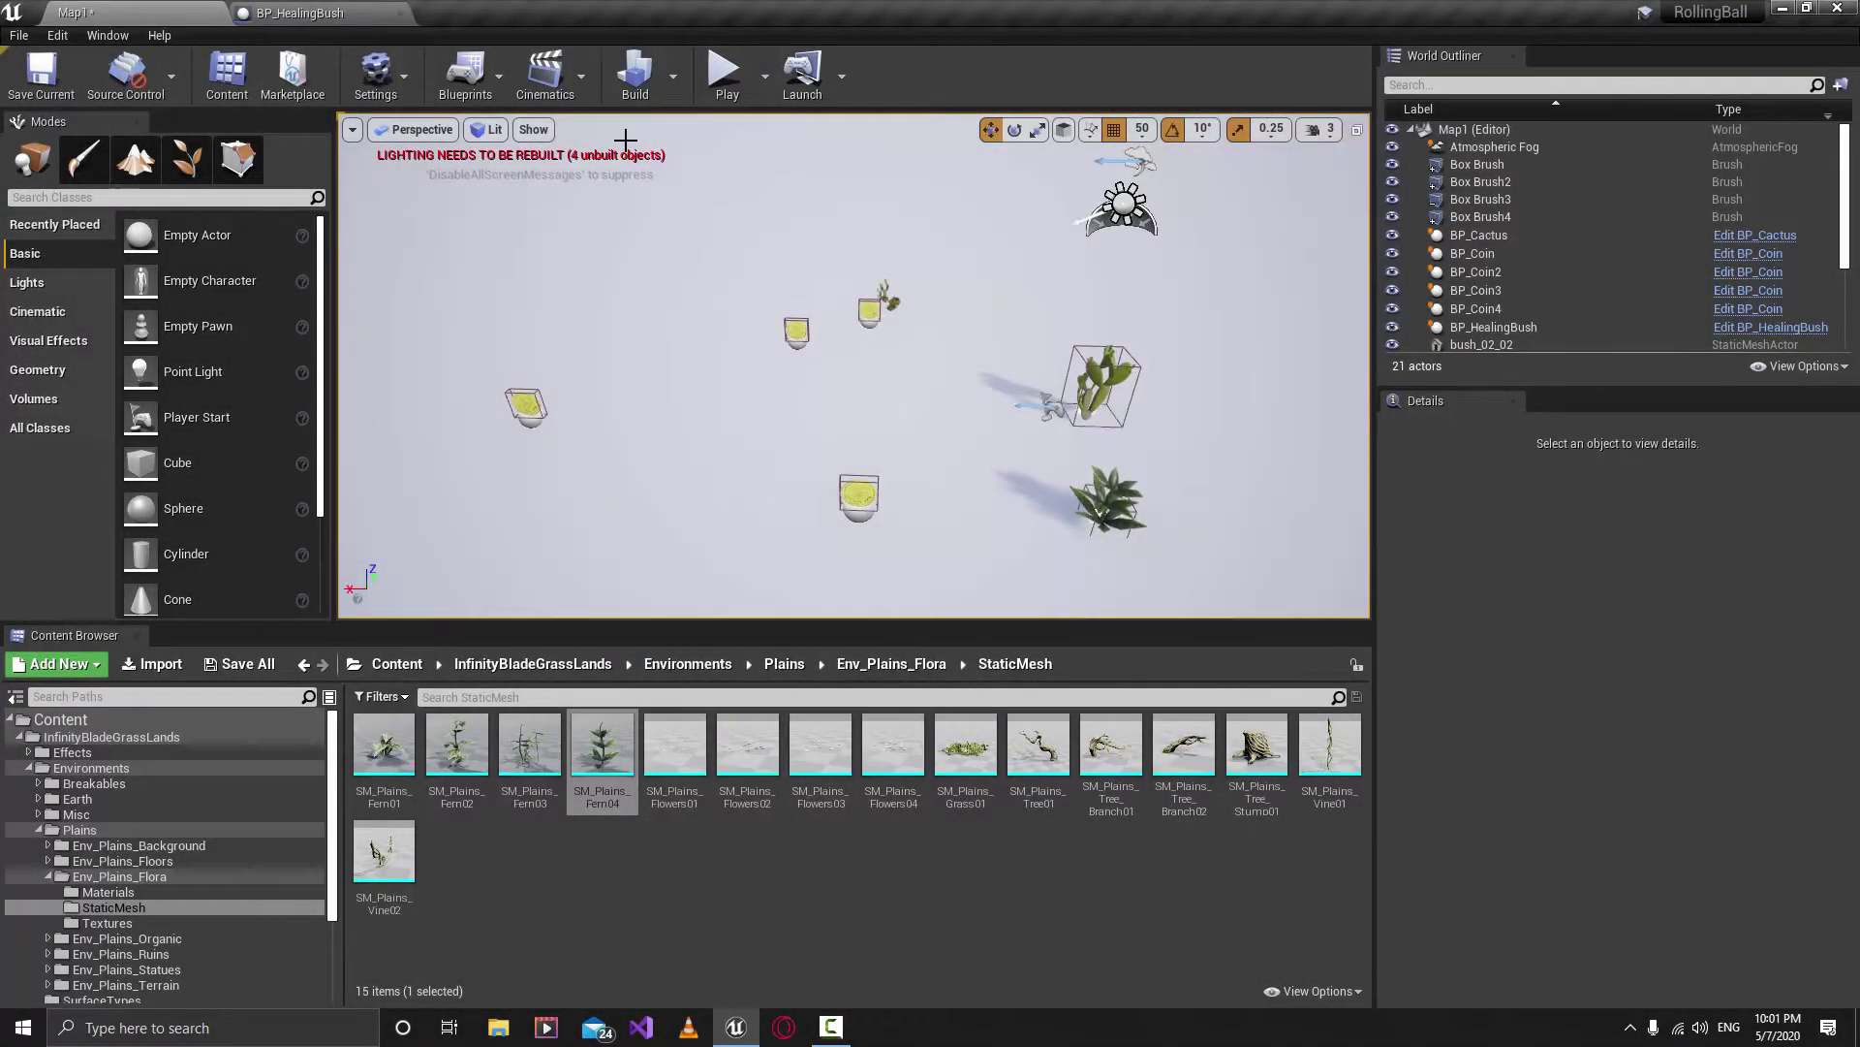
pyautogui.scroll(-4, 888, 348)
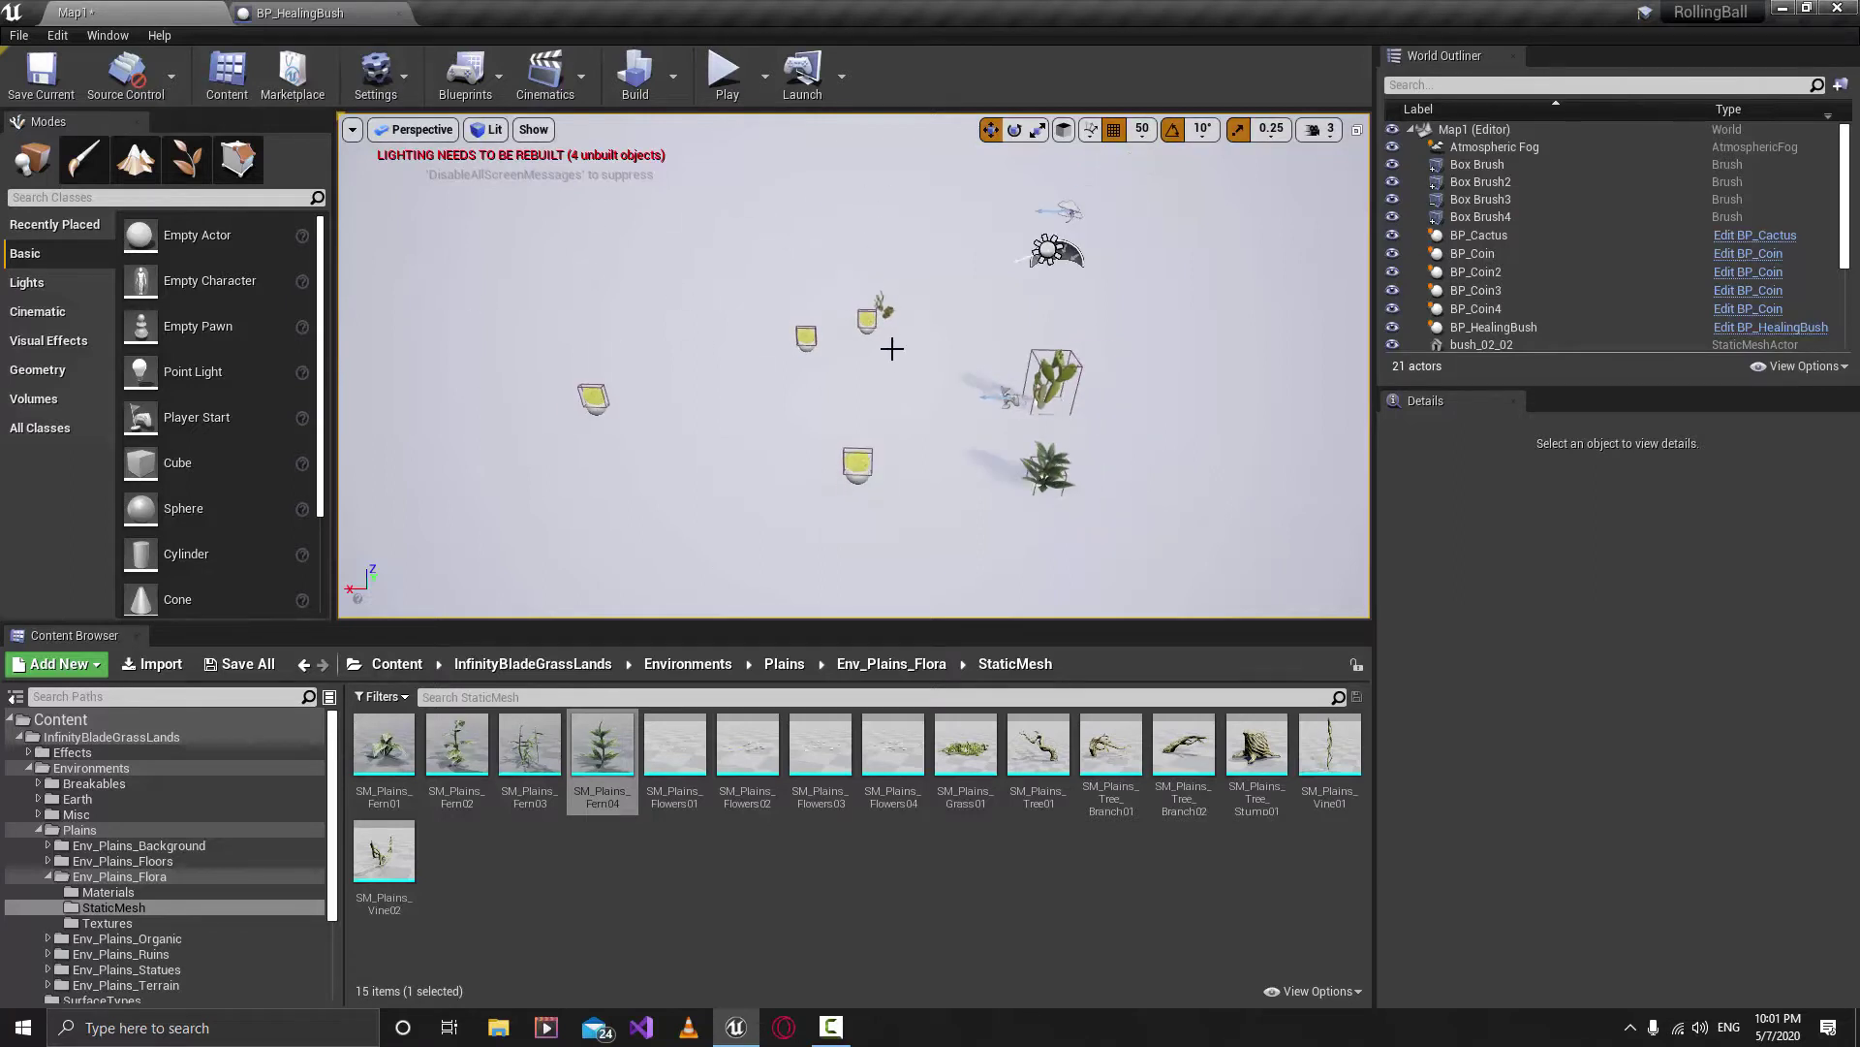
pyautogui.moveTo(930, 366)
pyautogui.mouseDown(button='right')
pyautogui.moveTo(862, 295)
pyautogui.moveTo(931, 365)
pyautogui.mouseUp(button='right')
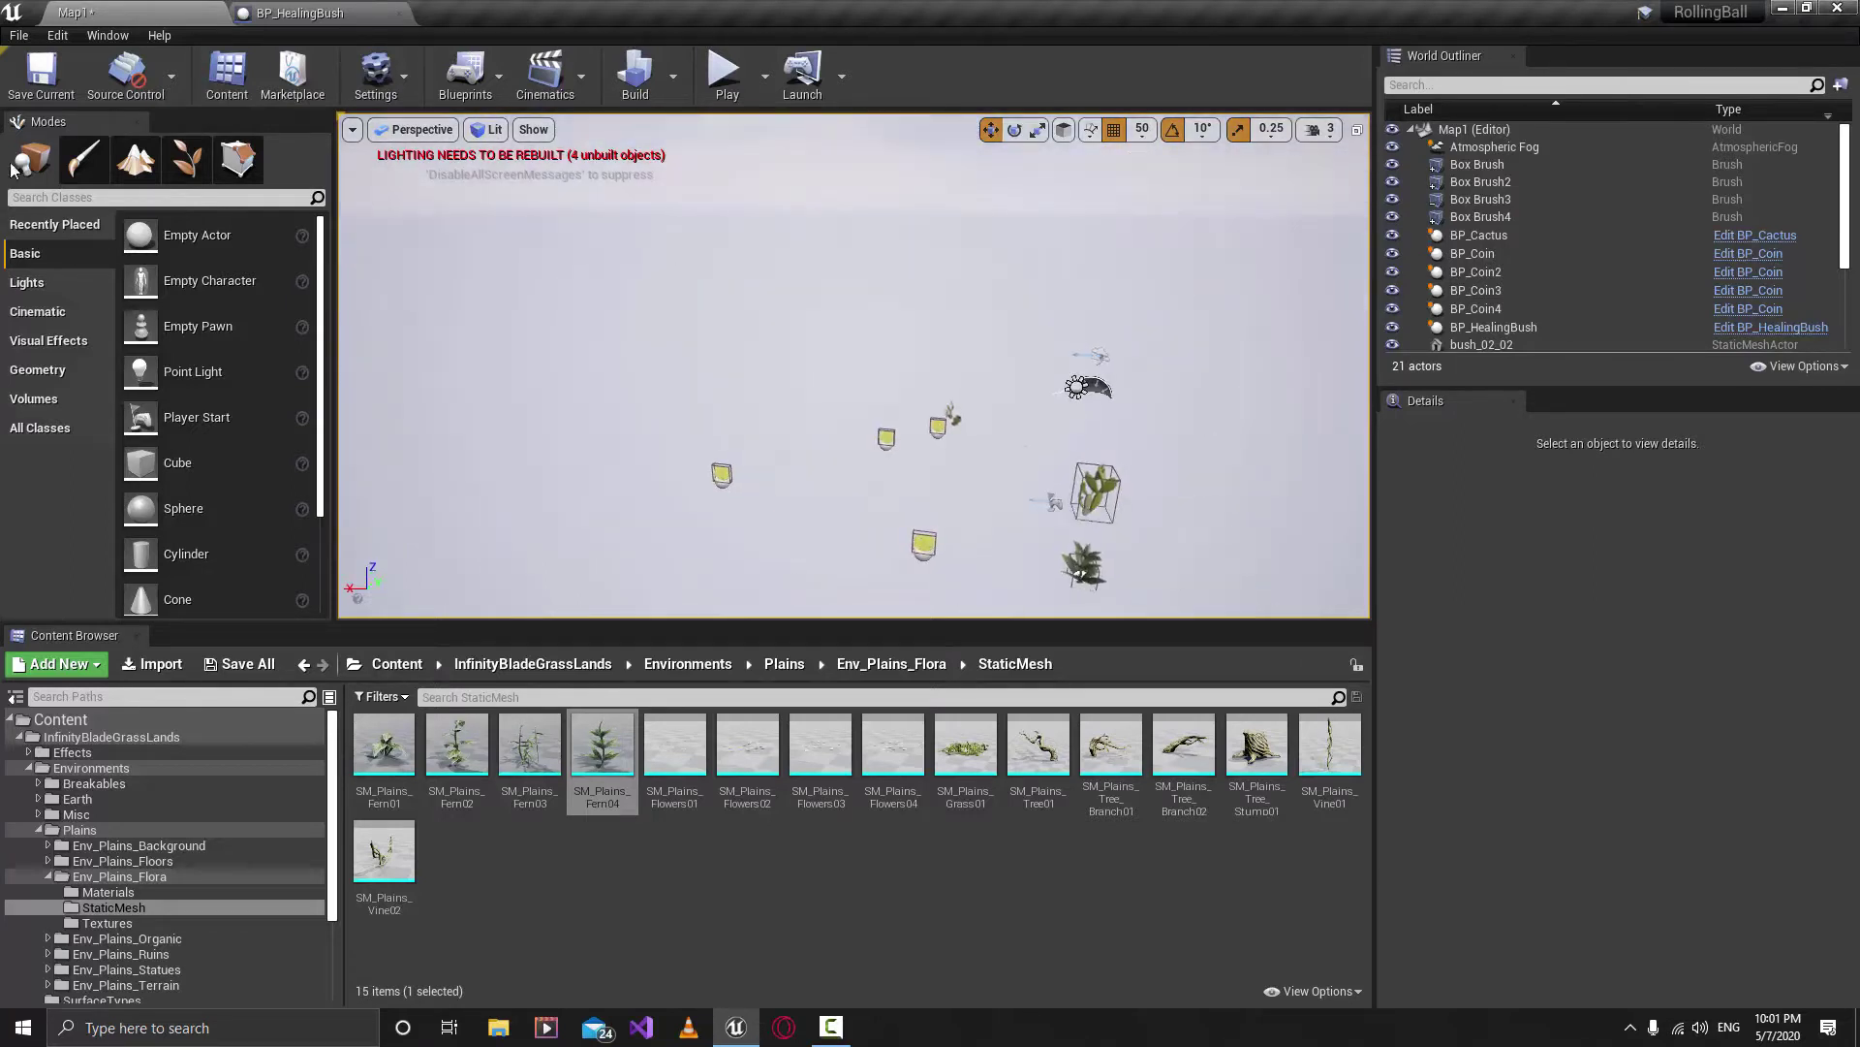
pyautogui.click(186, 164)
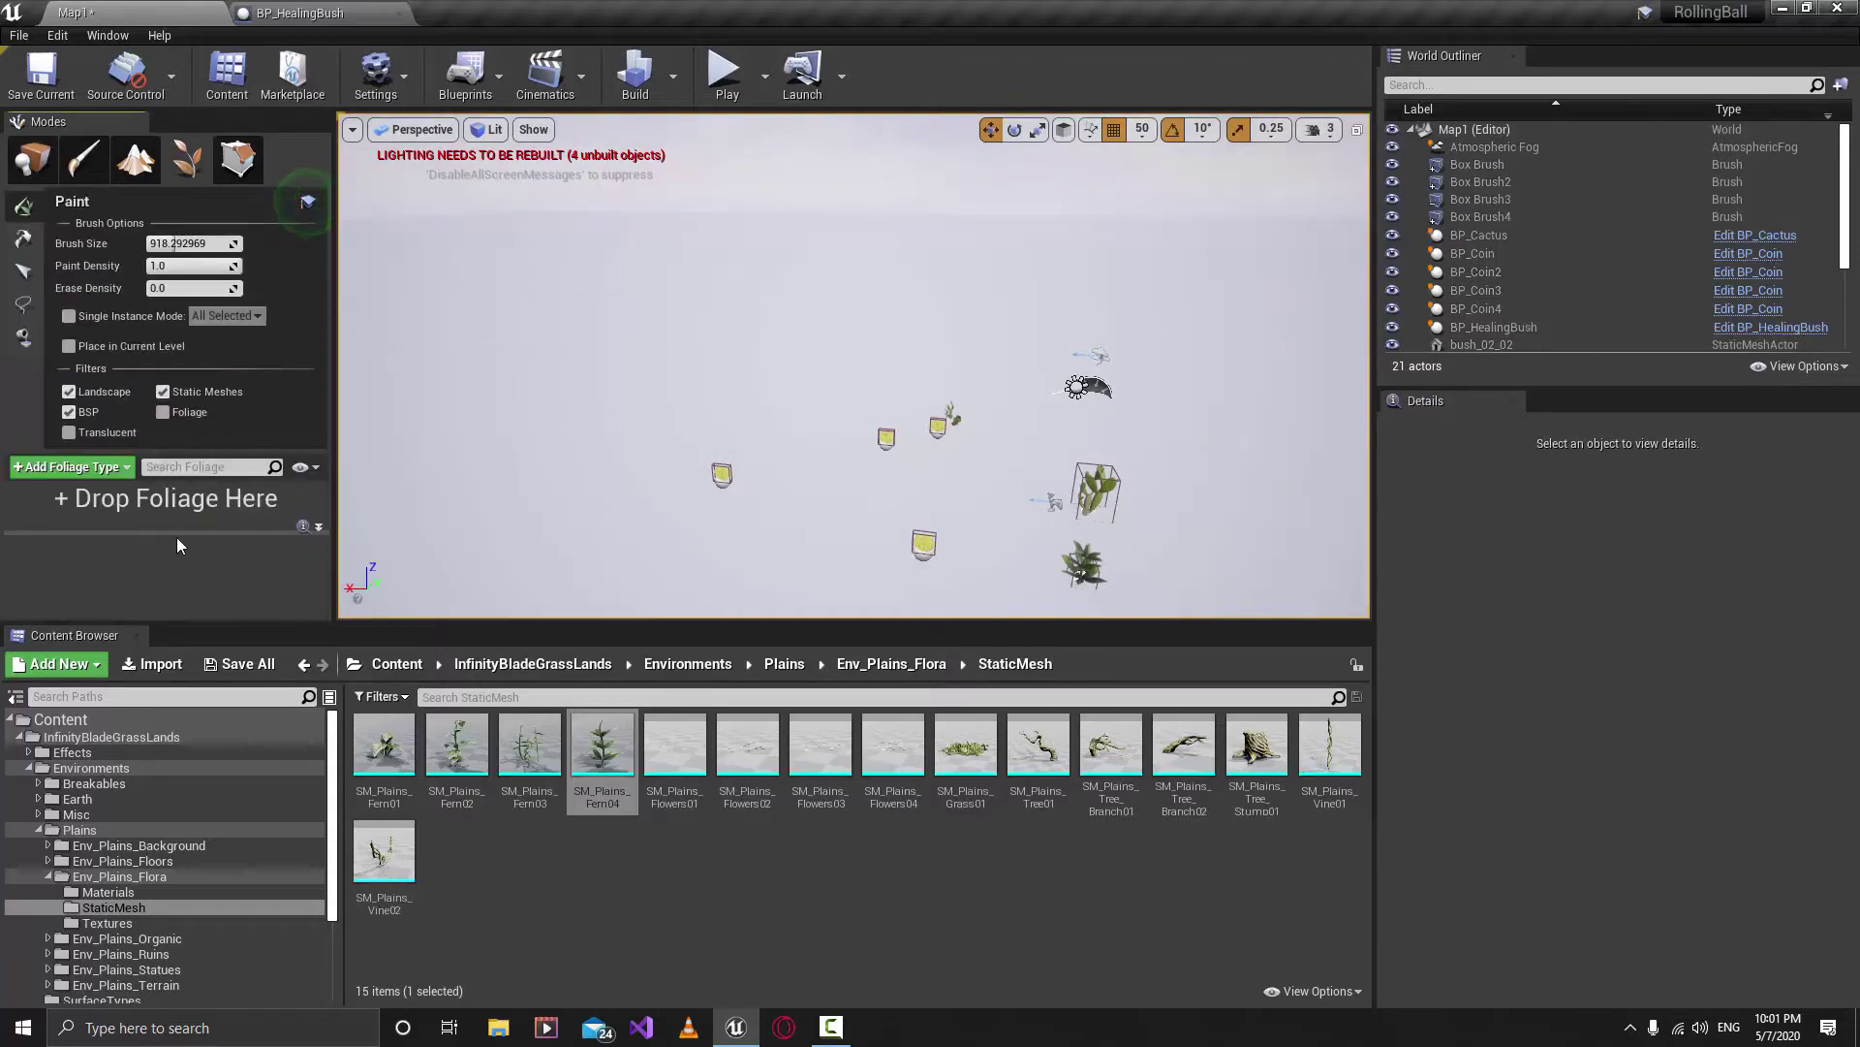
pyautogui.moveTo(190, 531); pyautogui.dragTo(192, 565)
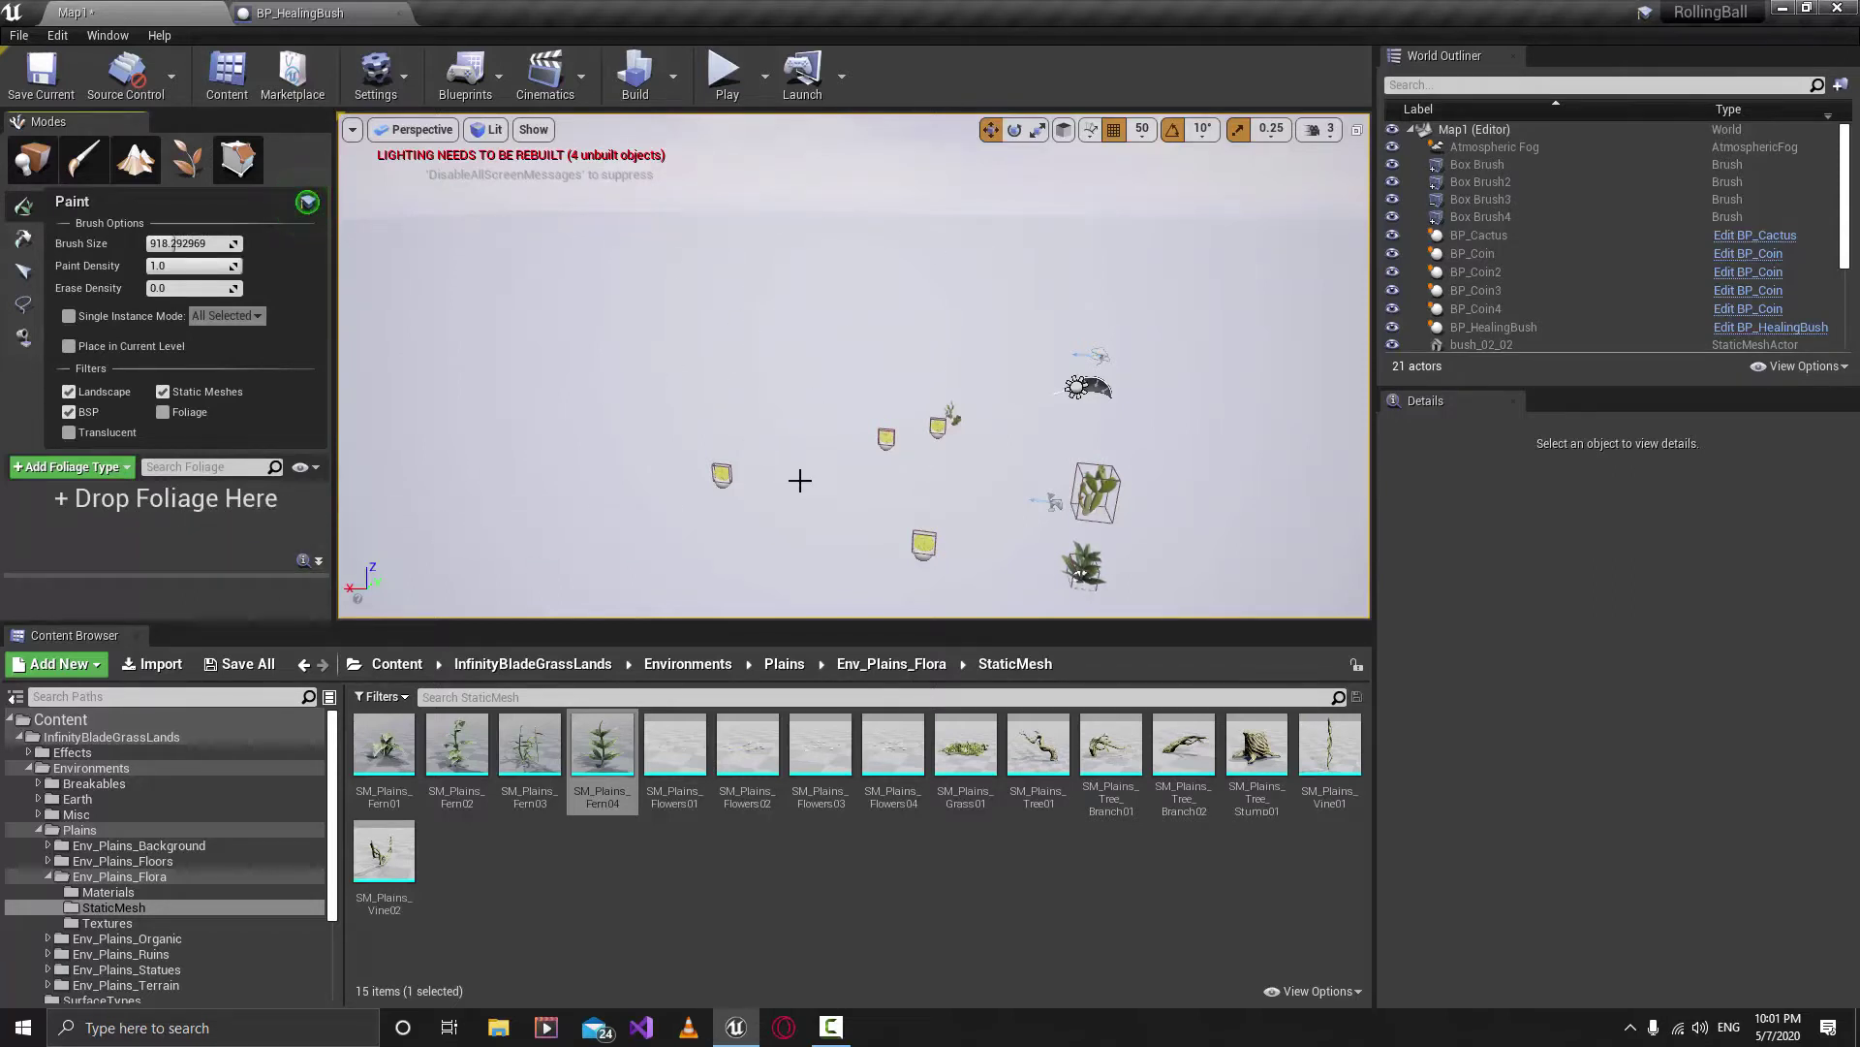
pyautogui.click(734, 893)
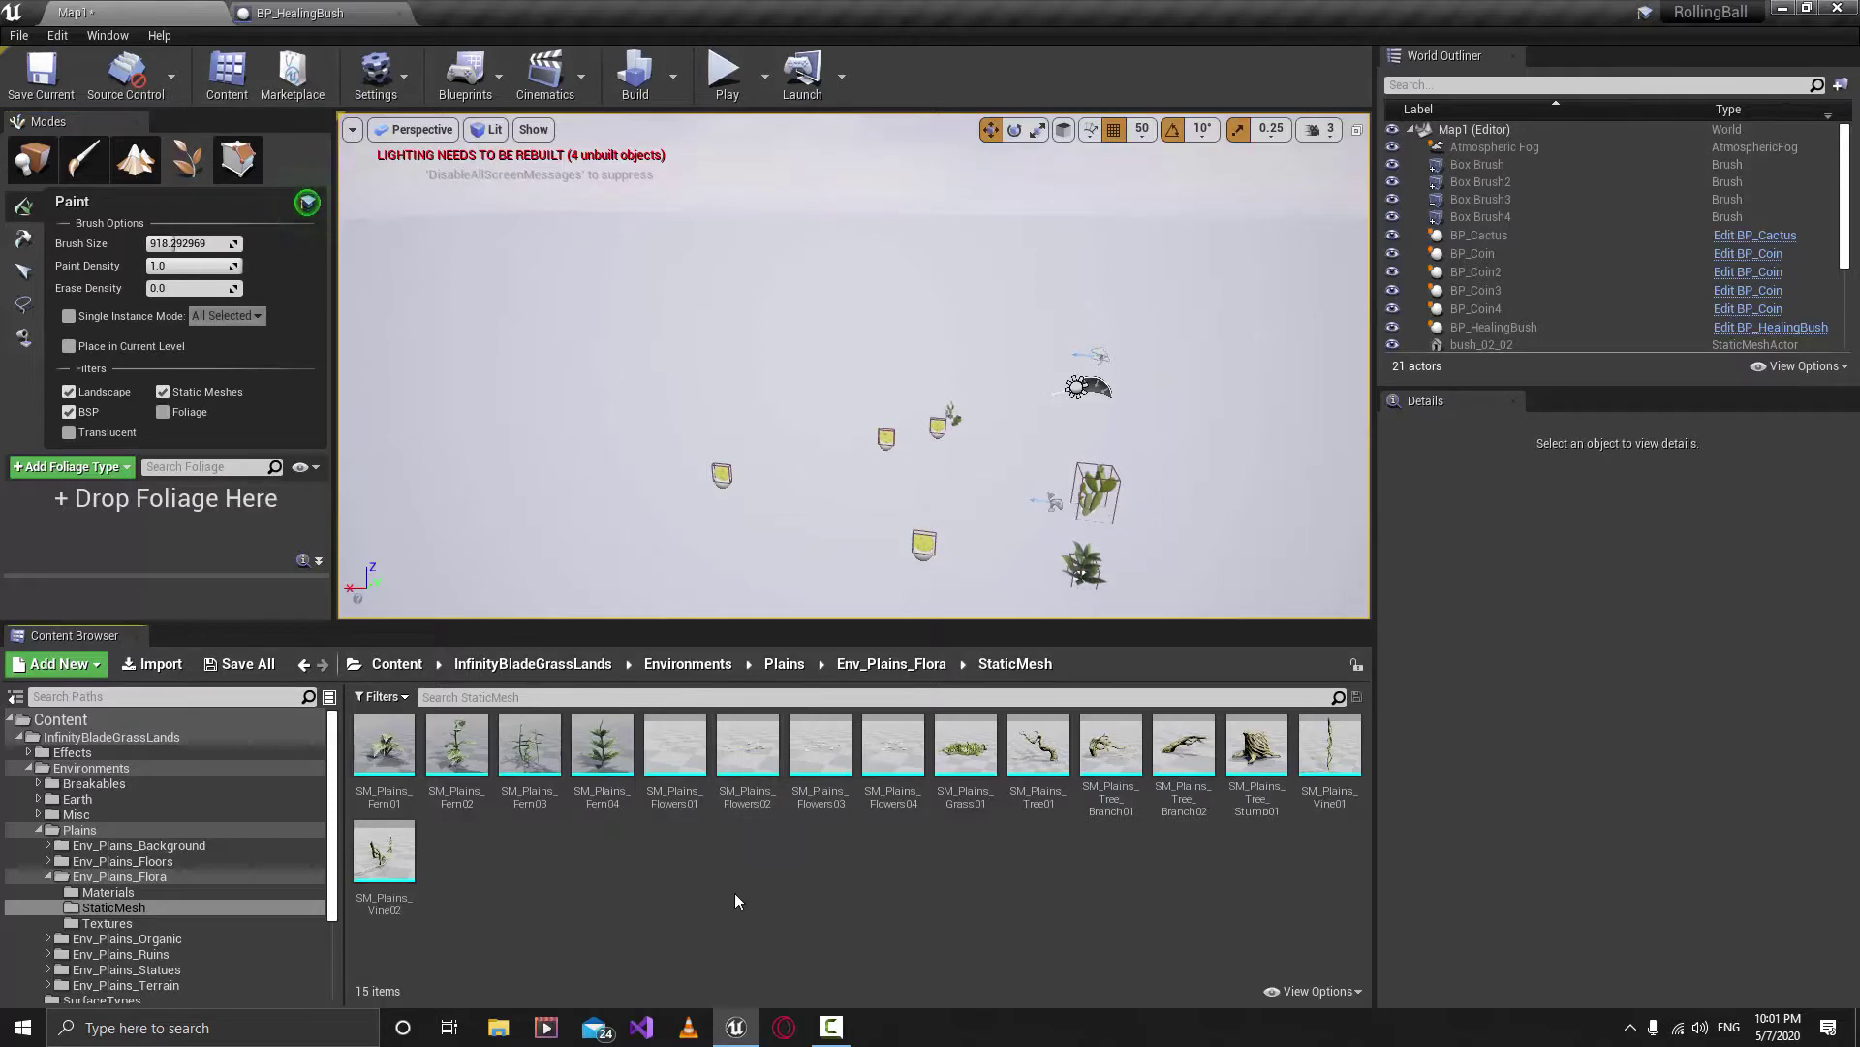
pyautogui.click(394, 780)
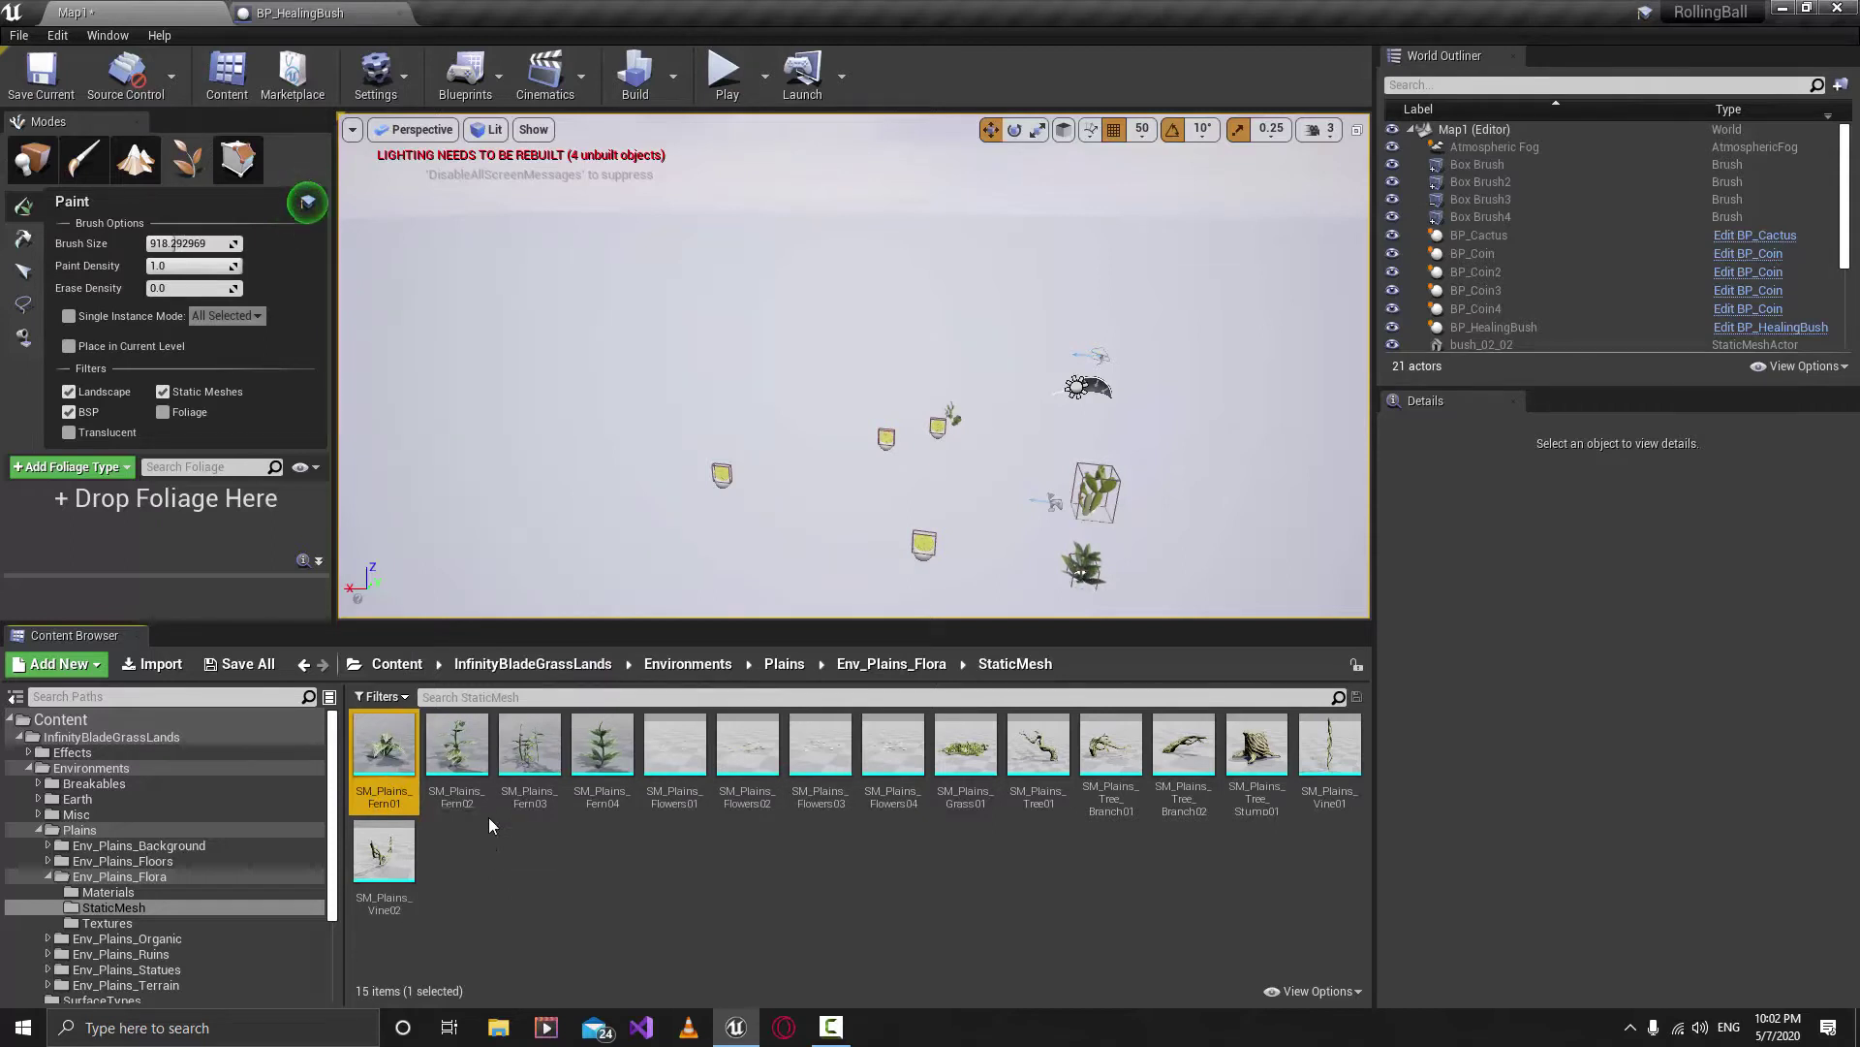
pyautogui.keyDown('ctrl'); pyautogui.click(485, 773); pyautogui.keyUp('ctrl')
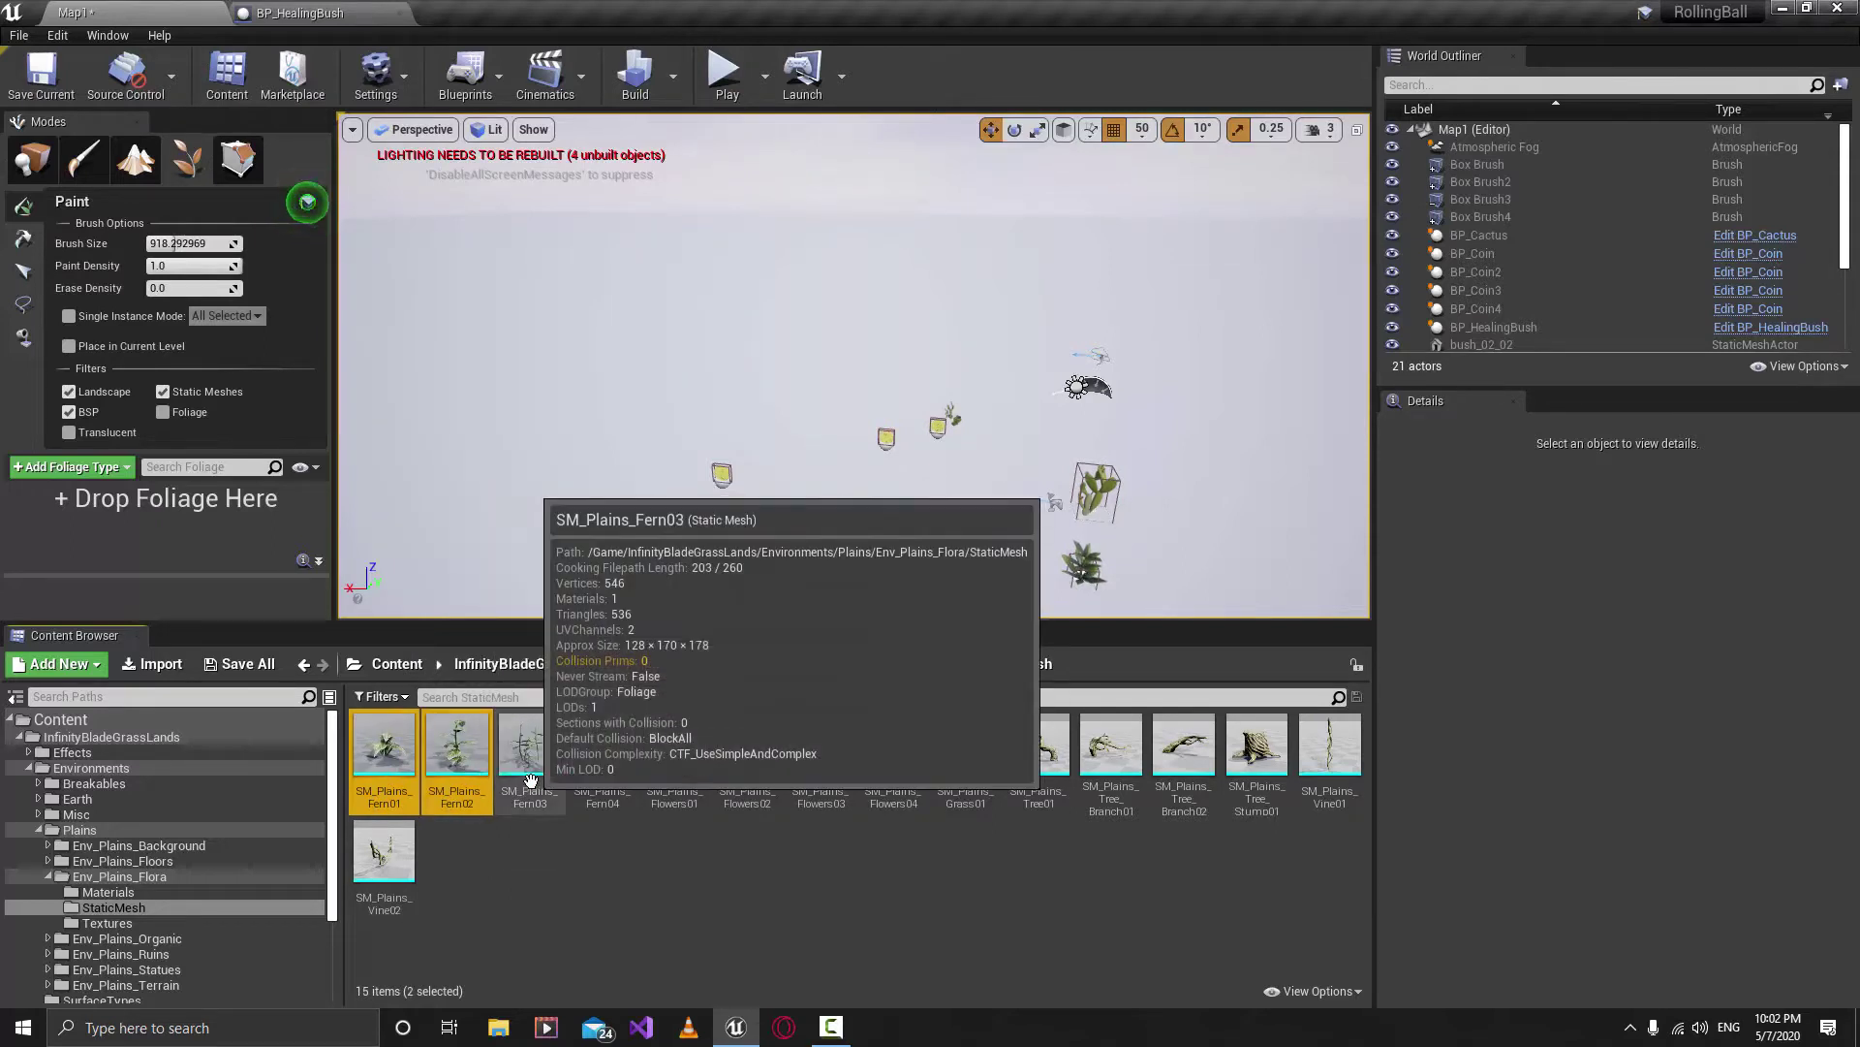
pyautogui.keyDown('ctrl'); pyautogui.click(511, 766); pyautogui.keyUp('ctrl')
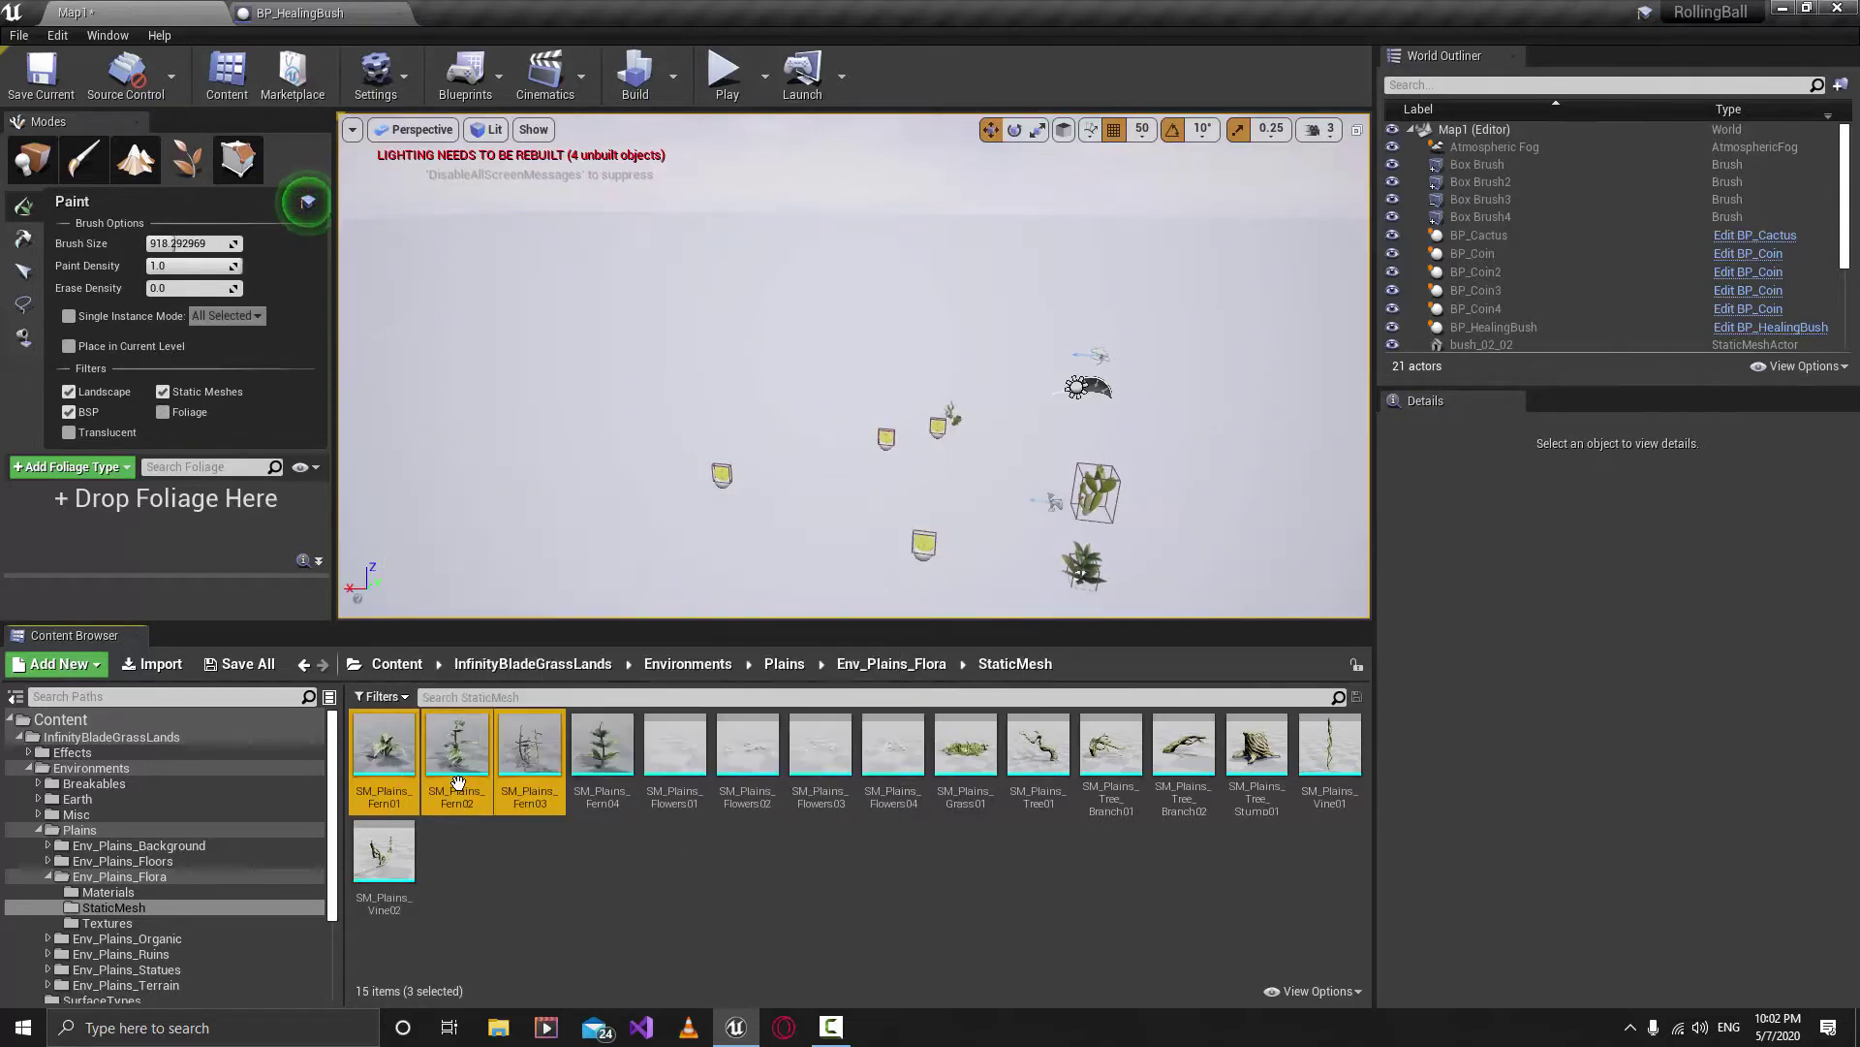
pyautogui.moveTo(458, 768); pyautogui.dragTo(141, 529)
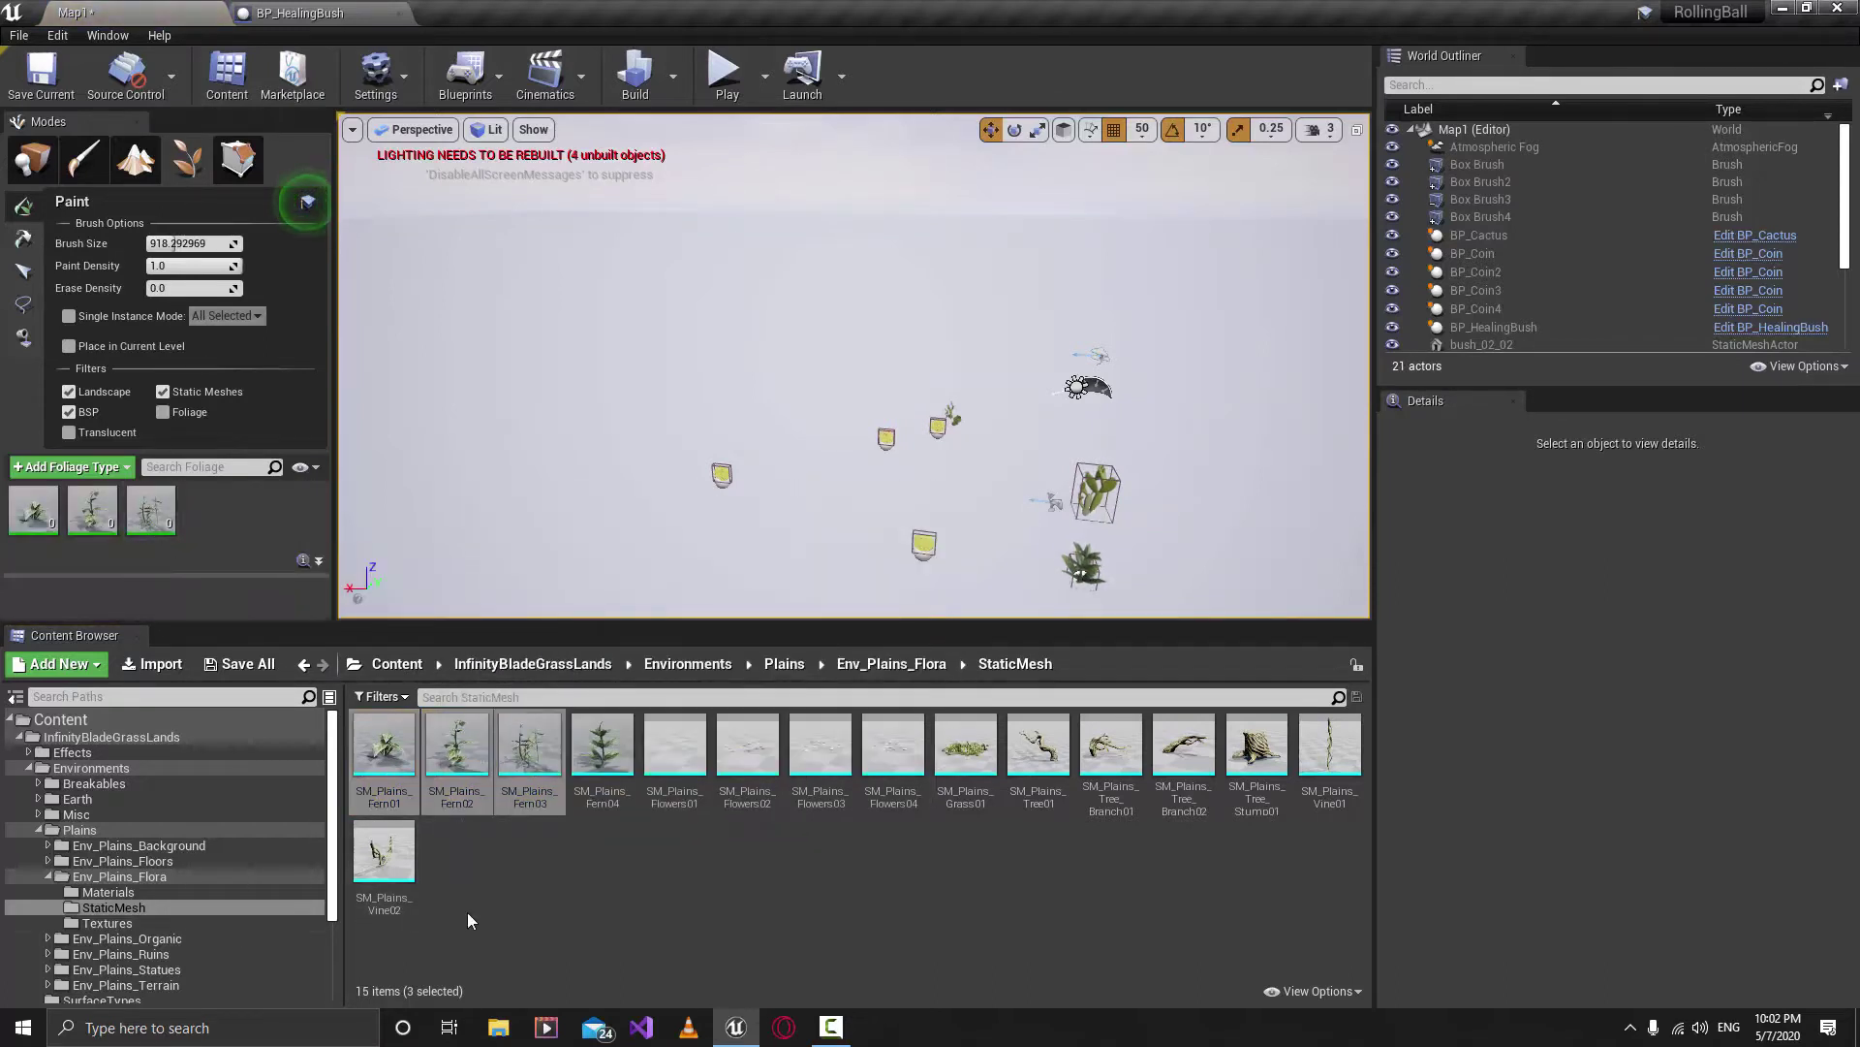
# Add flower_03, cactus_01, bush_02_03, bush_02_01, bush_01_03 and bush_01_02 from the PN_mediterraneanPlants_II Meshes folder as foliage types.
pyautogui.click(19, 737)
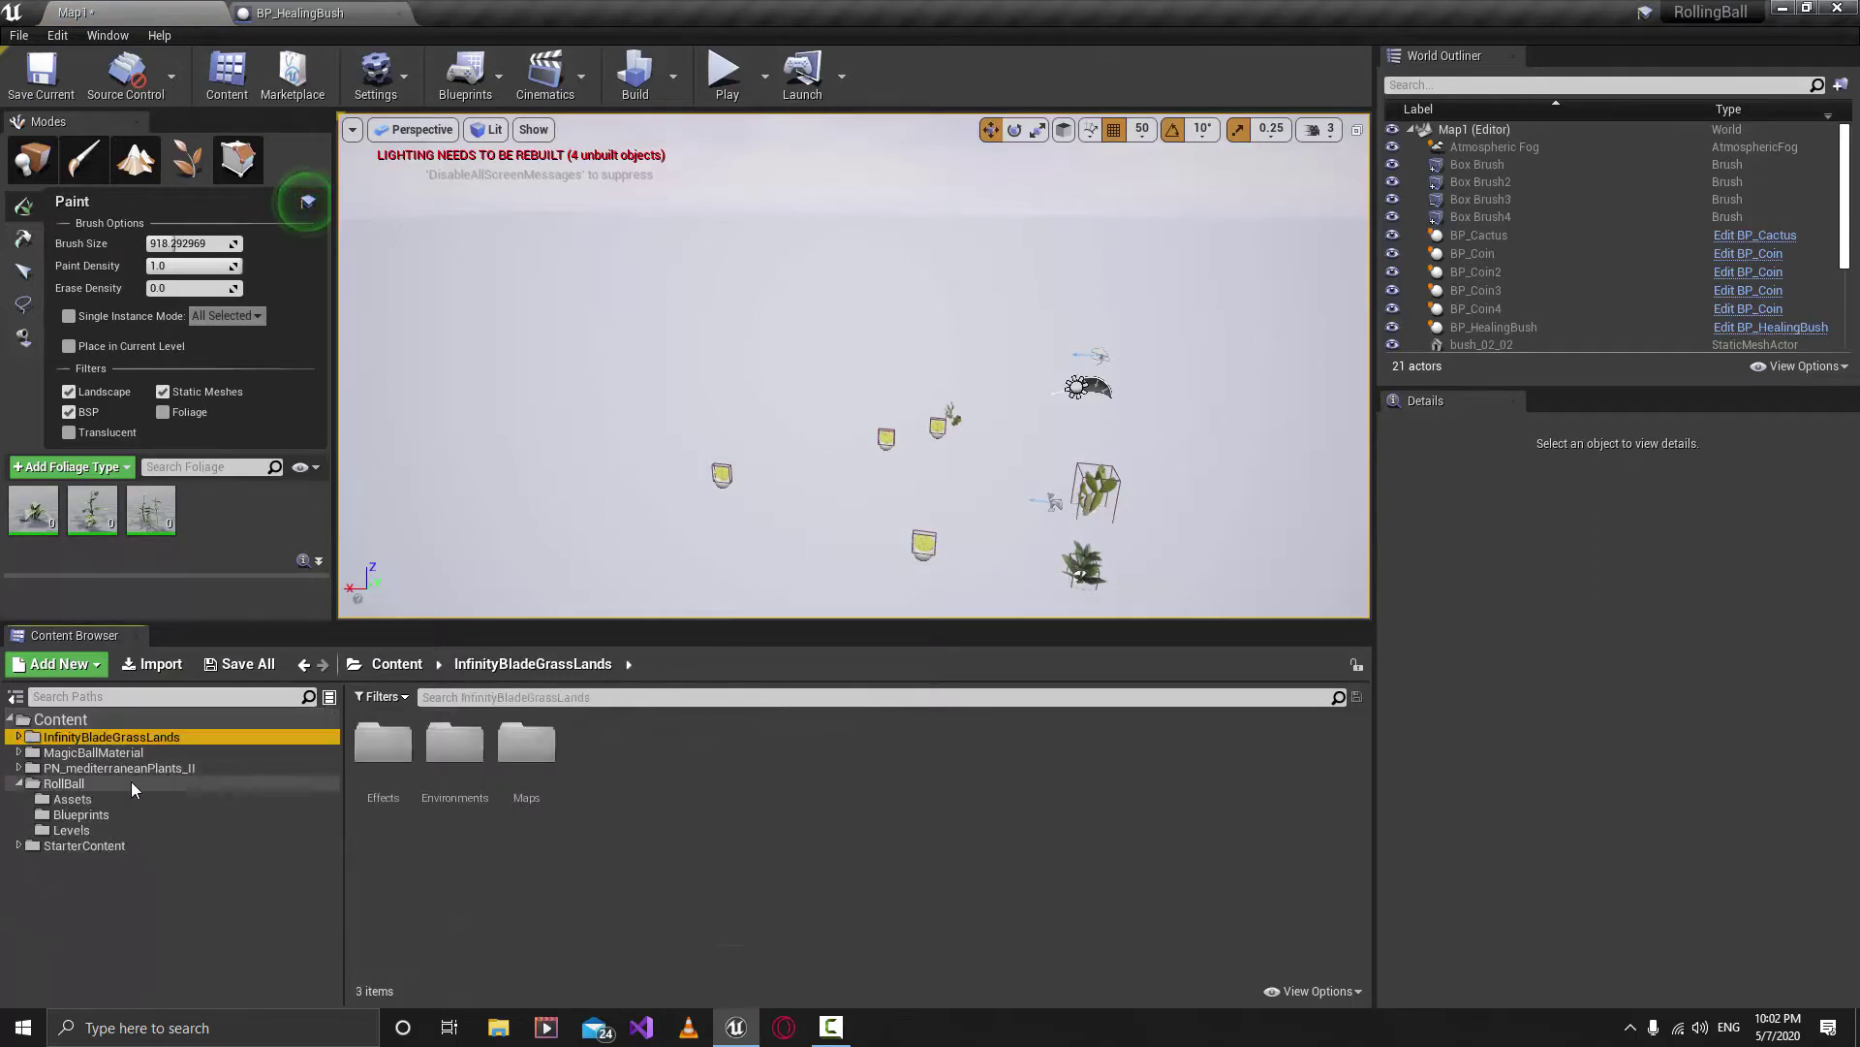
pyautogui.click(79, 768)
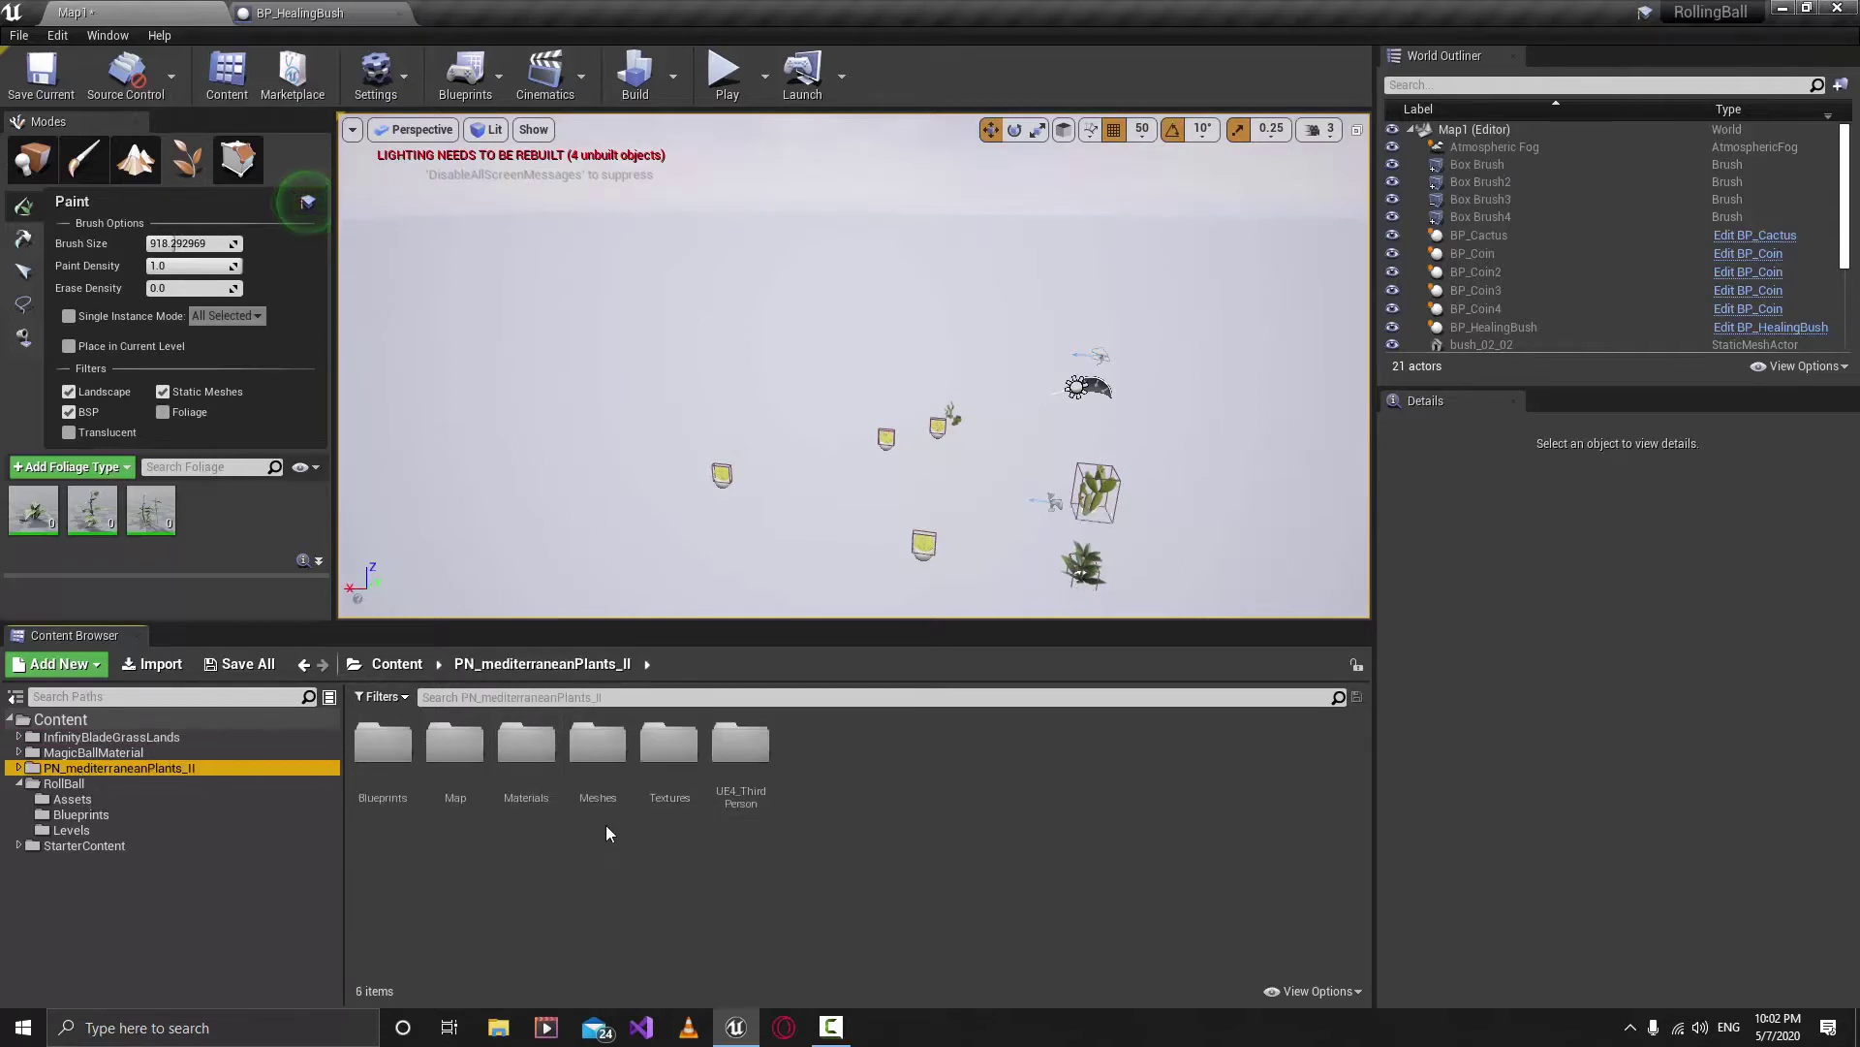
pyautogui.doubleClick(577, 770)
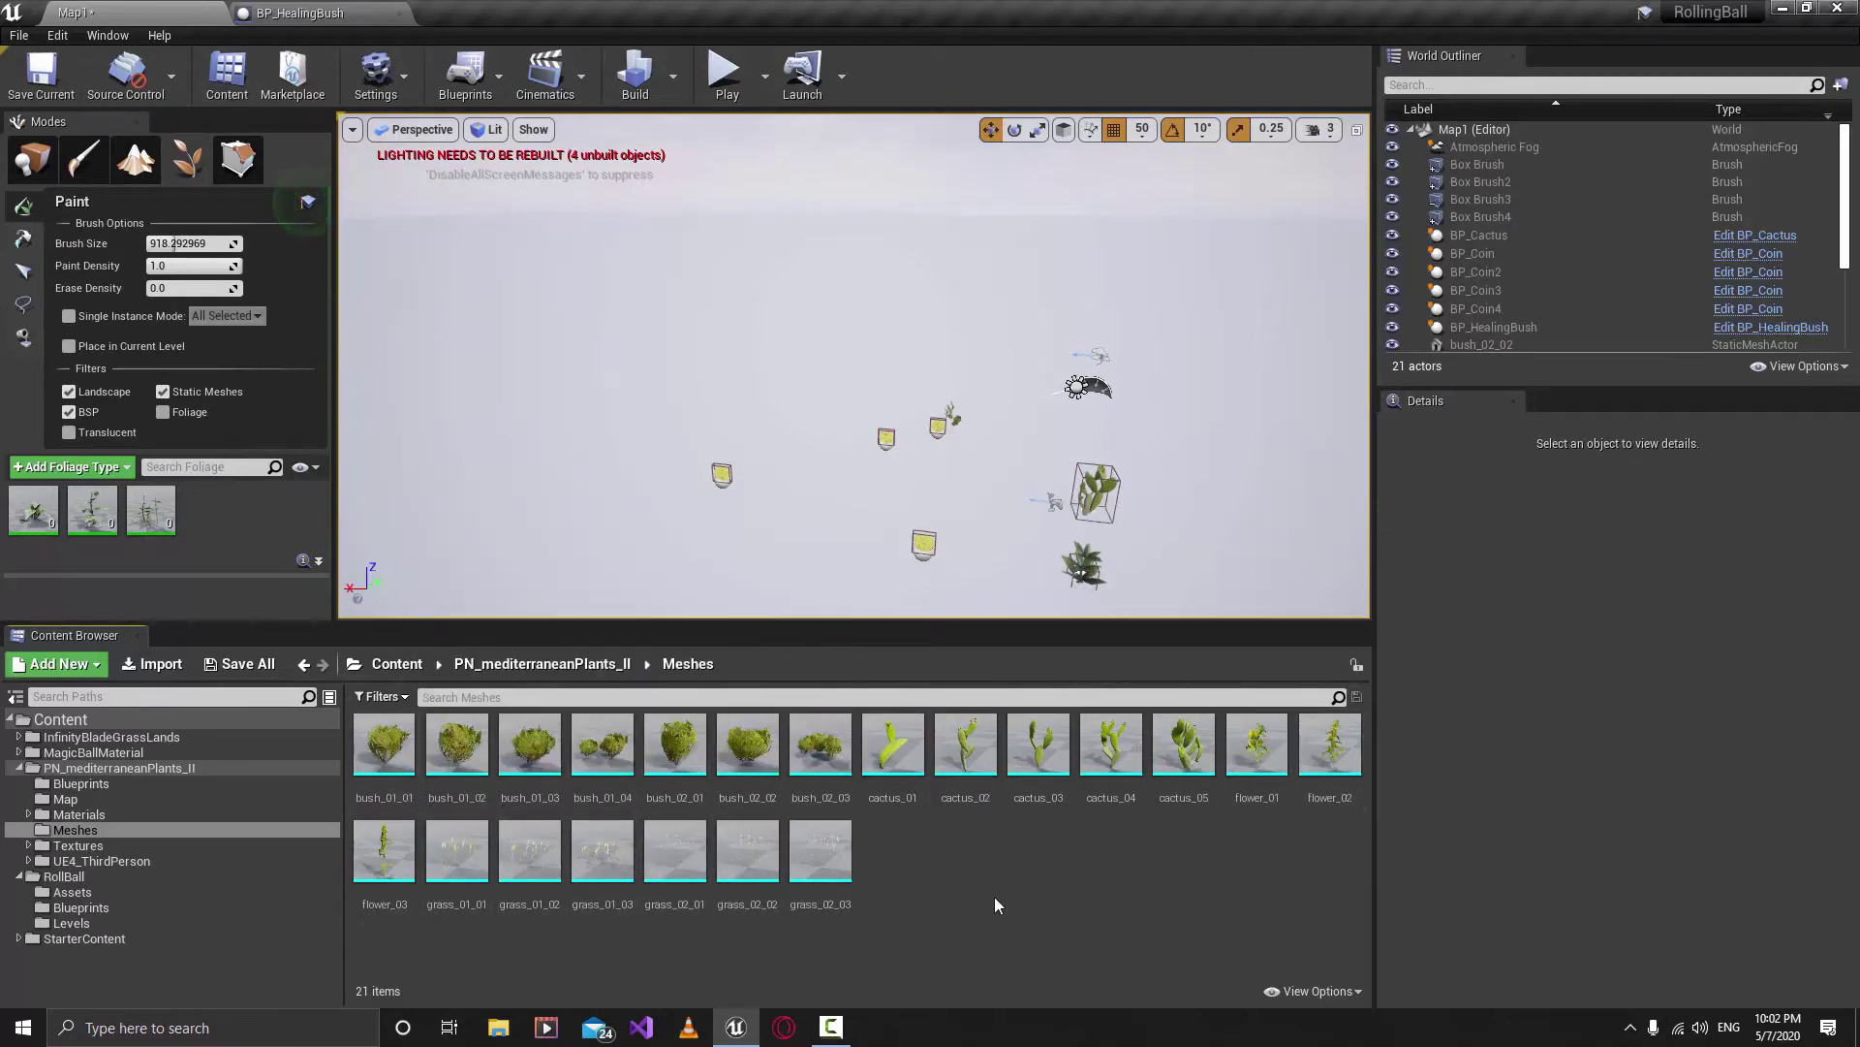
pyautogui.click(391, 882)
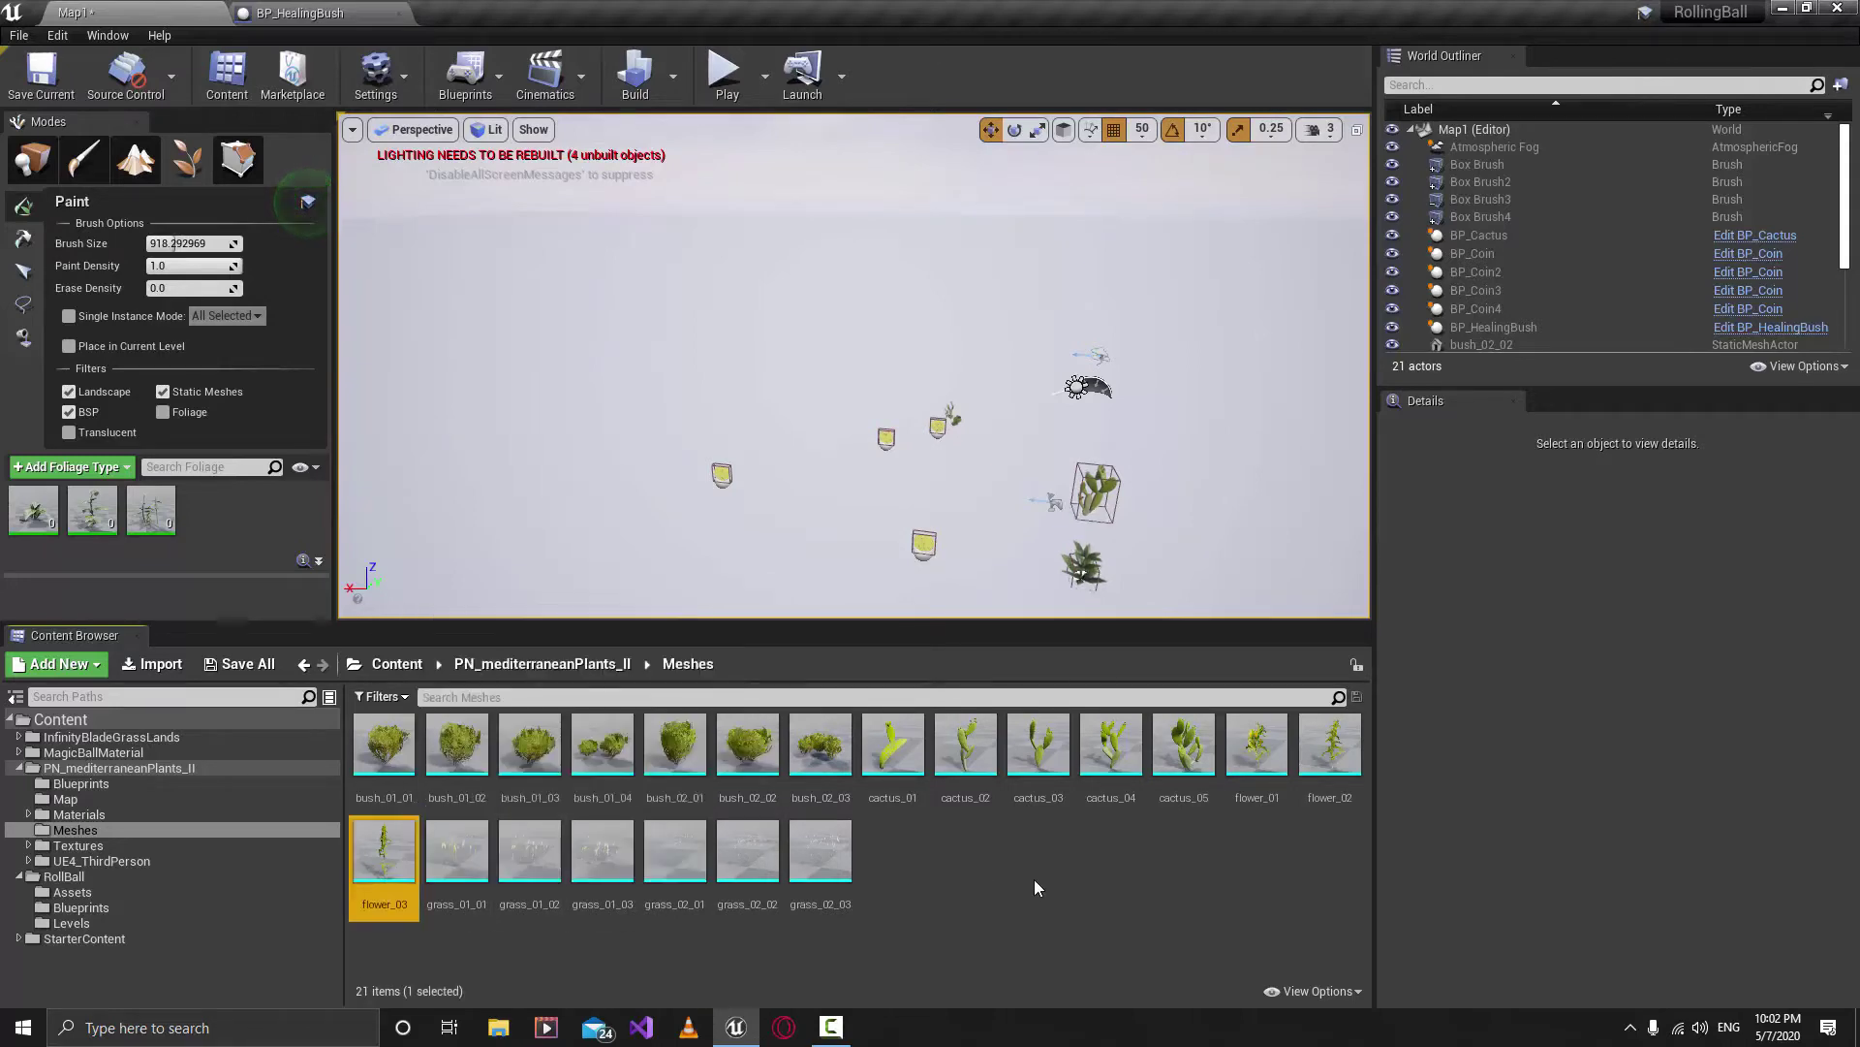
pyautogui.keyDown('ctrl'); pyautogui.click(915, 758); pyautogui.keyUp('ctrl')
pyautogui.keyDown('ctrl'); pyautogui.click(819, 746); pyautogui.keyUp('ctrl')
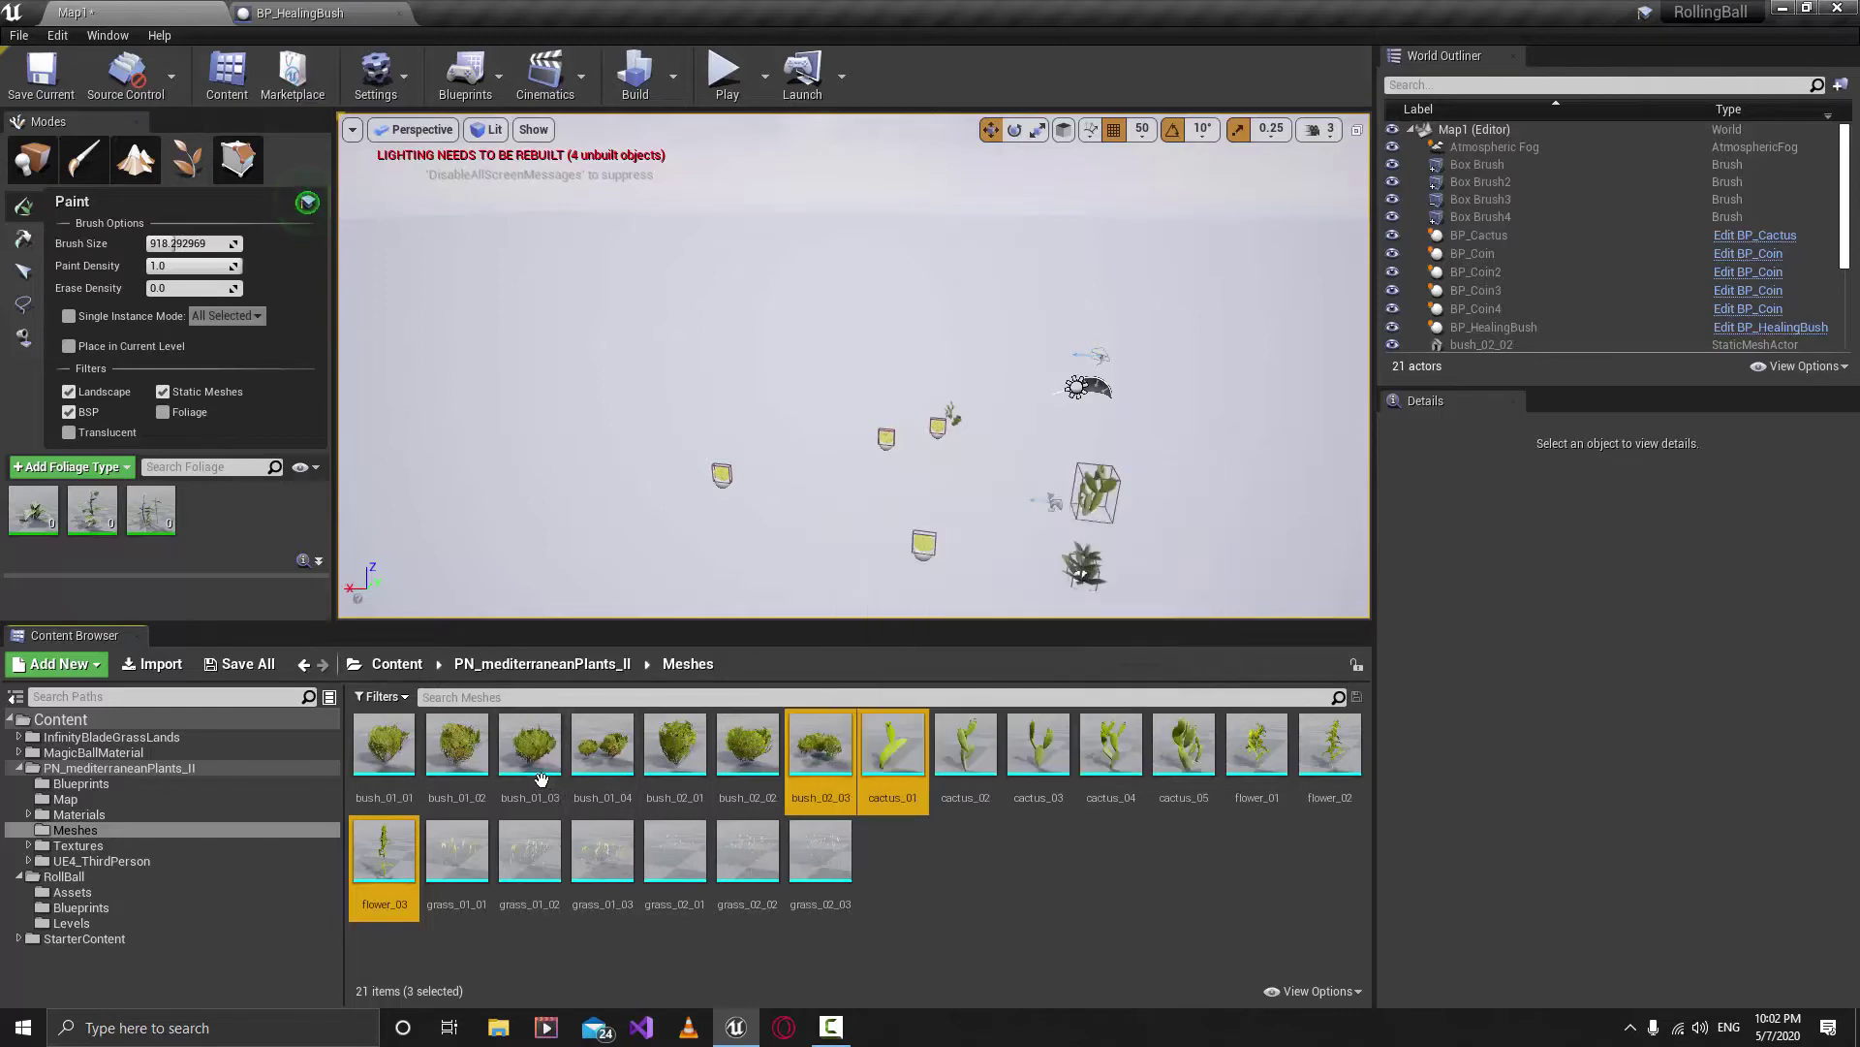
pyautogui.keyDown('ctrl'); pyautogui.click(675, 746); pyautogui.keyUp('ctrl')
pyautogui.keyDown('ctrl'); pyautogui.click(530, 747); pyautogui.keyUp('ctrl')
pyautogui.keyDown('ctrl'); pyautogui.click(455, 756); pyautogui.keyUp('ctrl')
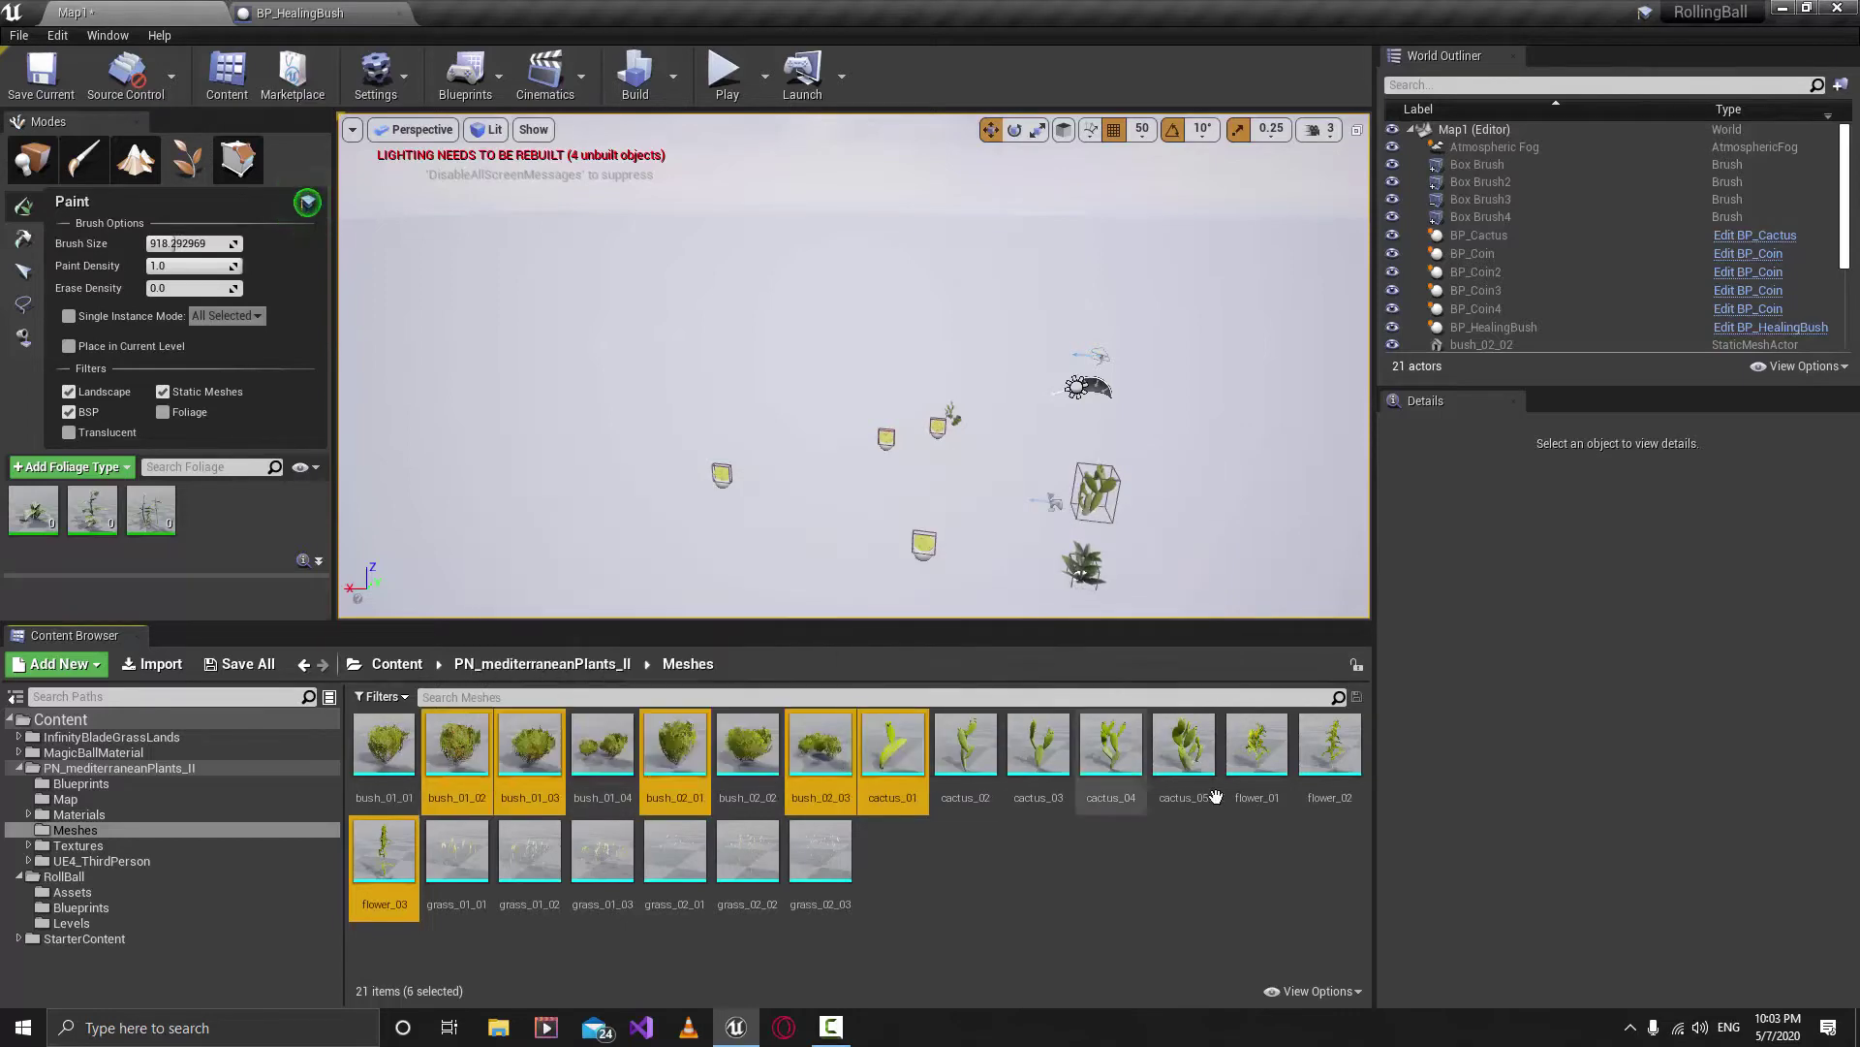
pyautogui.moveTo(539, 787); pyautogui.dragTo(207, 527)
pyautogui.scroll(-1, 281, 538)
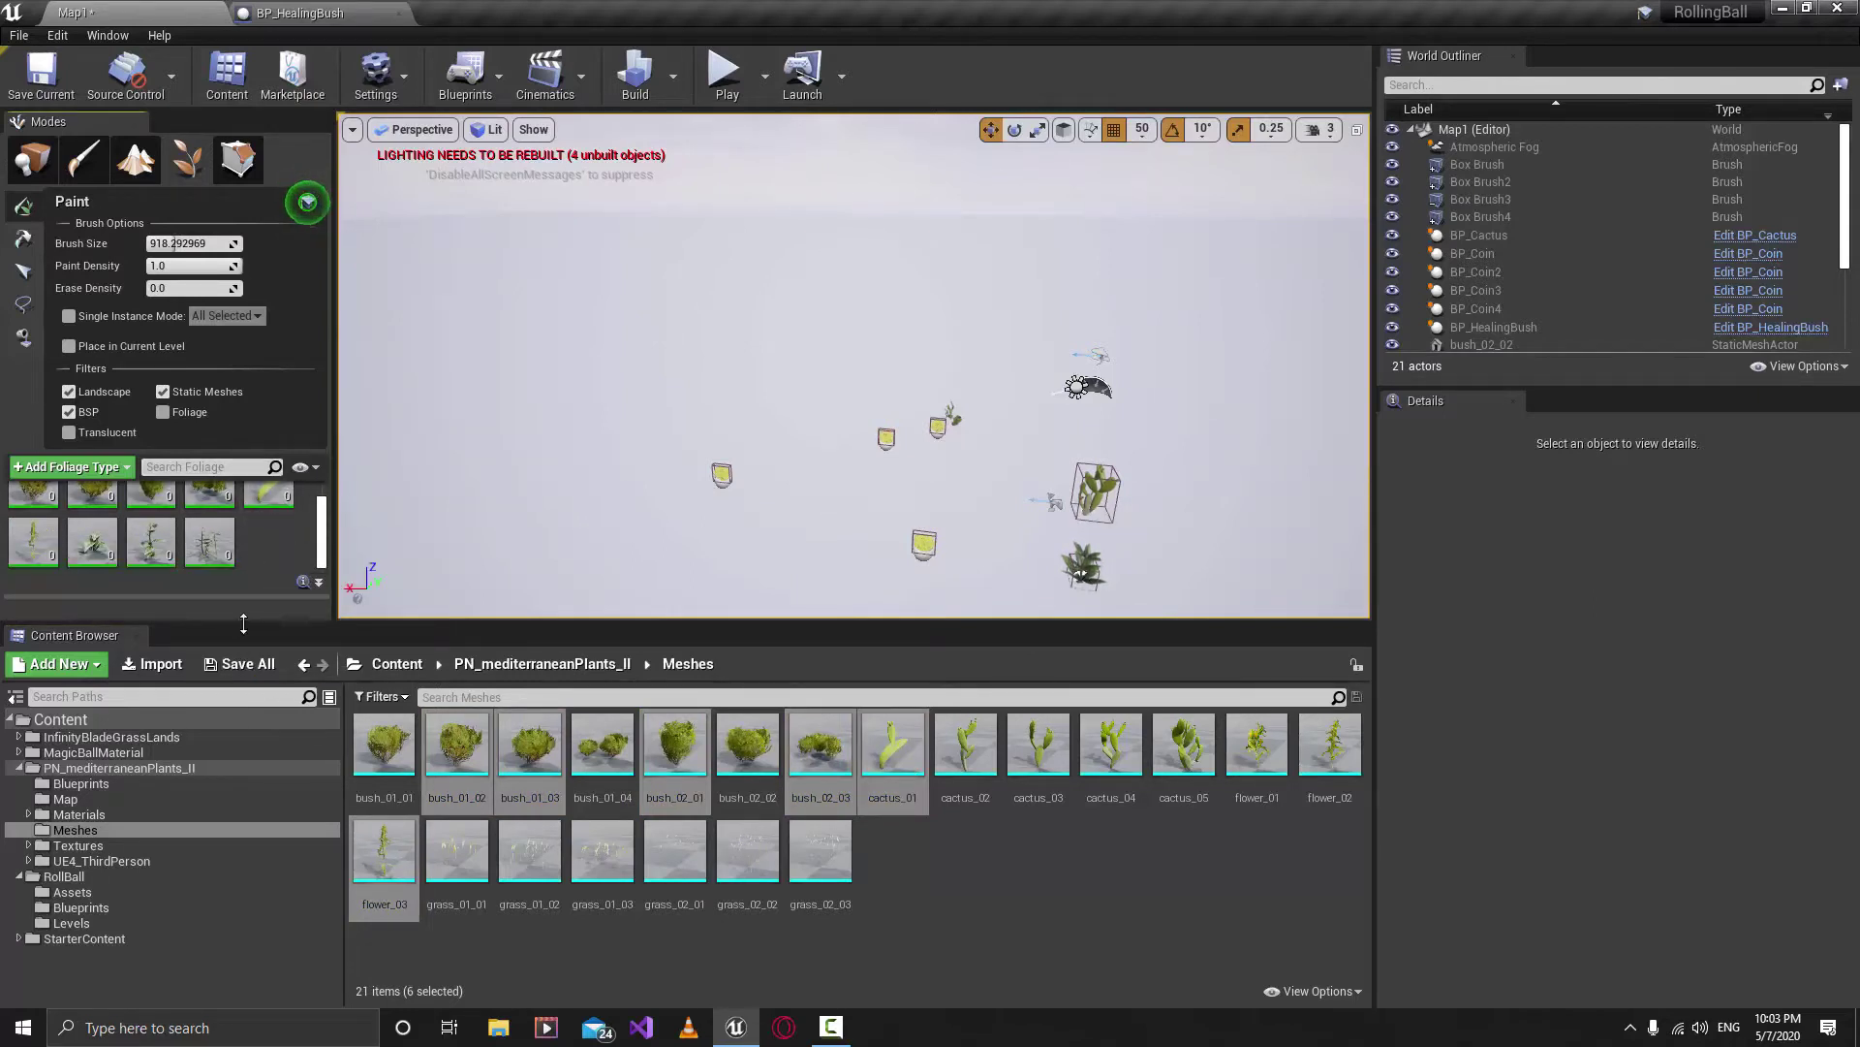
pyautogui.moveTo(243, 624); pyautogui.dragTo(250, 733)
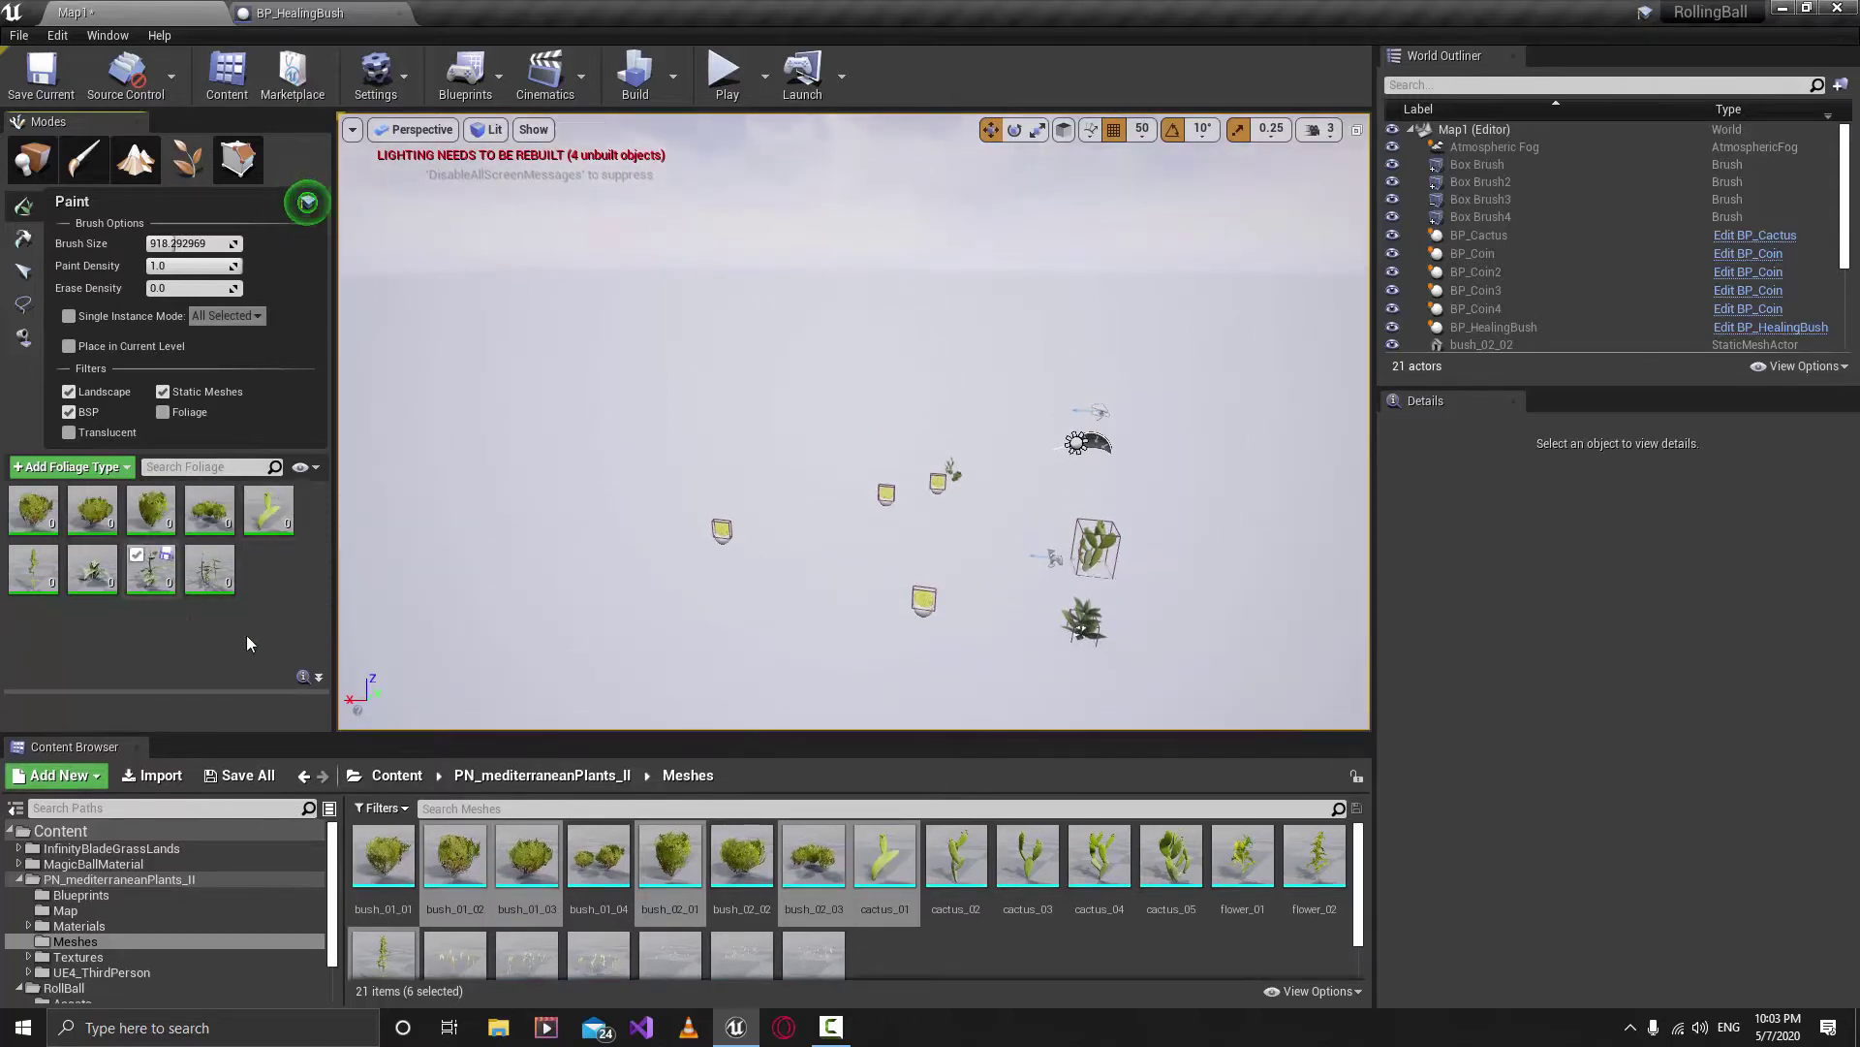
# Try painting a patch of all the added foliage types on the empty floor, and undo the painting.
pyautogui.moveTo(344, 633); pyautogui.dragTo(285, 615, button='right')
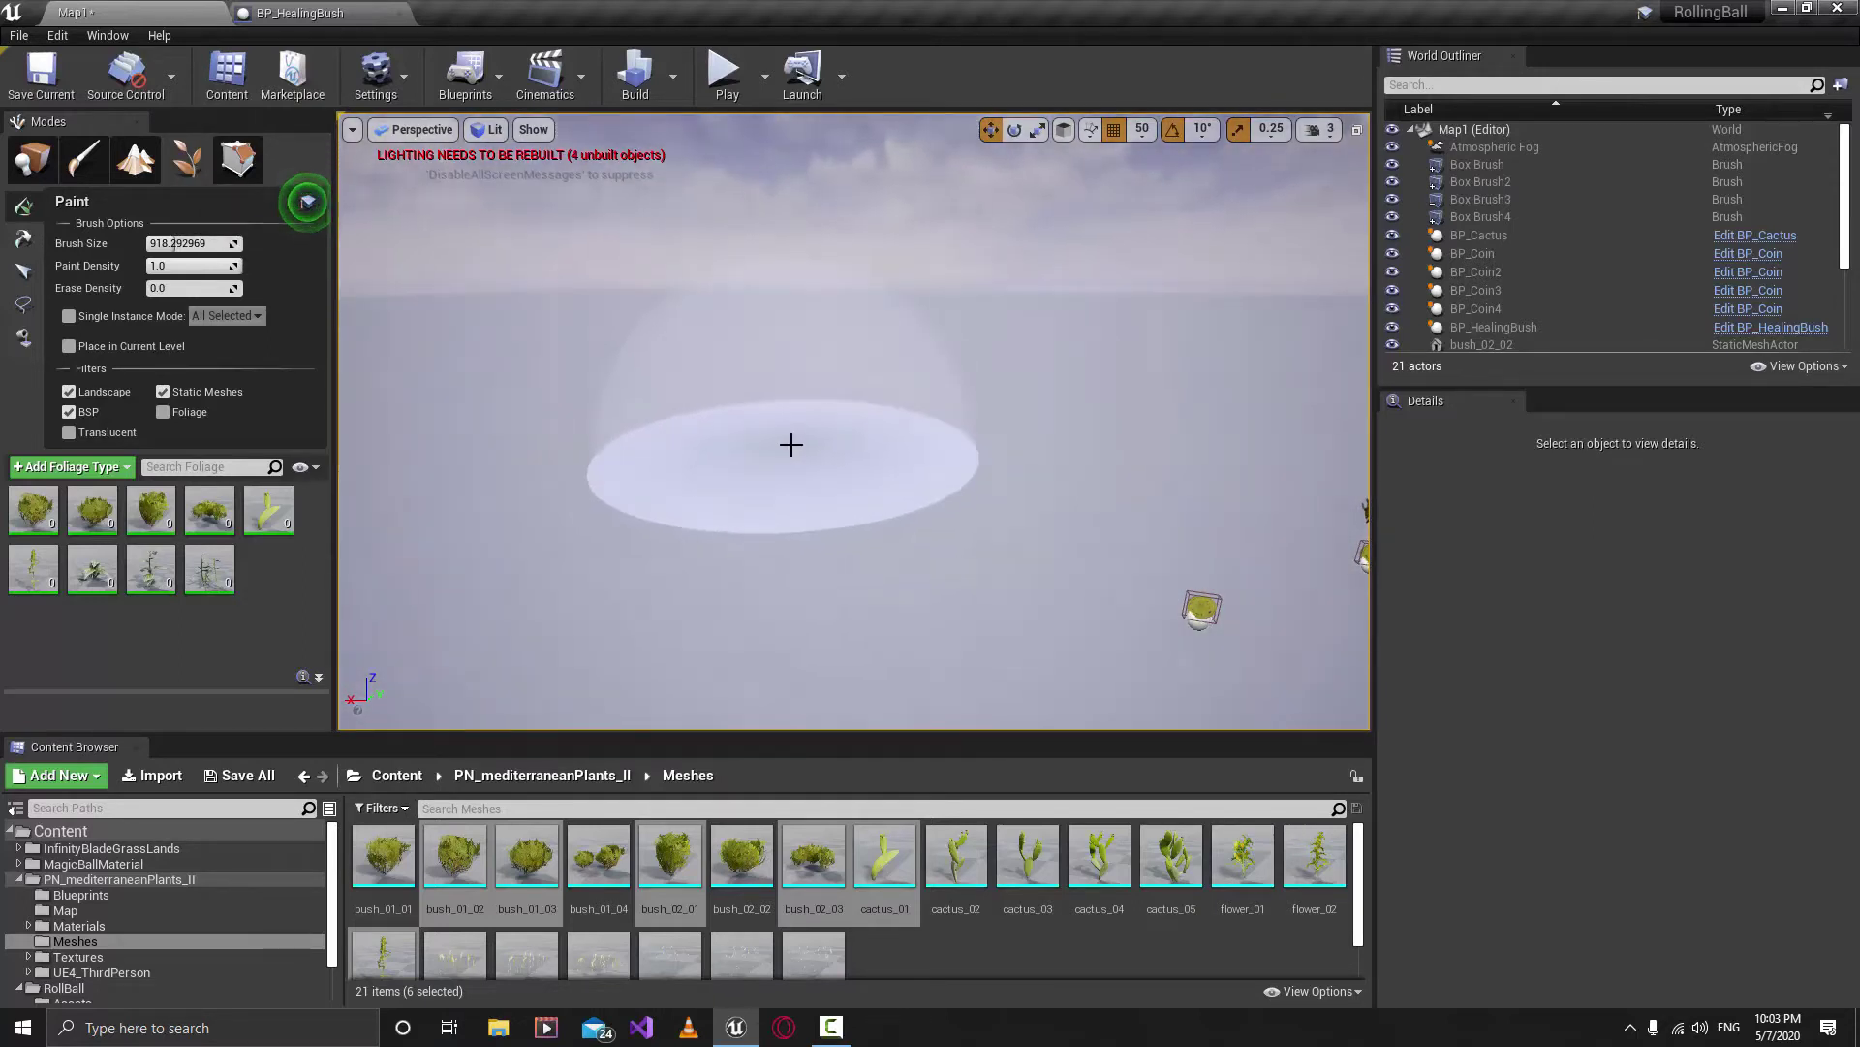
pyautogui.click(728, 473)
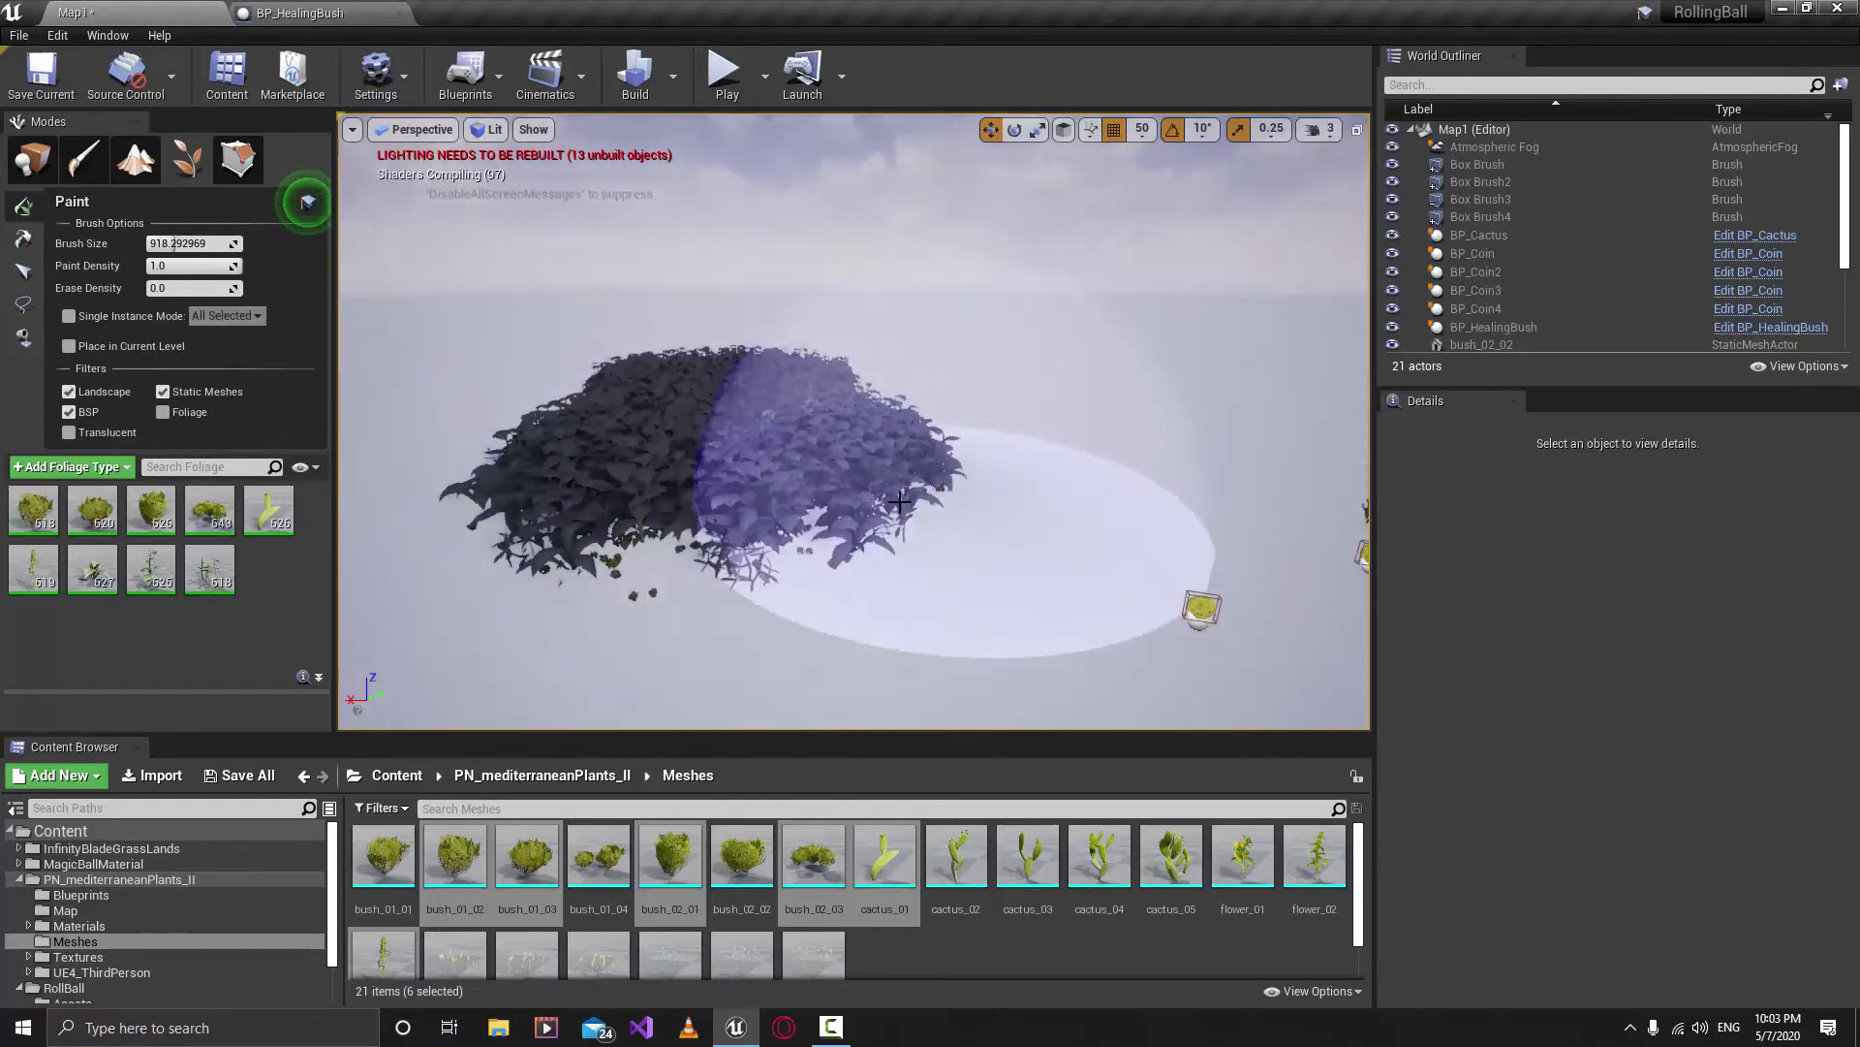
pyautogui.moveTo(821, 509)
pyautogui.mouseDown(button='right')
pyautogui.moveTo(887, 509)
pyautogui.moveTo(809, 508)
pyautogui.moveTo(867, 562)
pyautogui.moveTo(857, 577)
pyautogui.moveTo(851, 446)
pyautogui.moveTo(814, 436)
pyautogui.mouseUp(button='right')
pyautogui.press('w')
pyautogui.press('s')
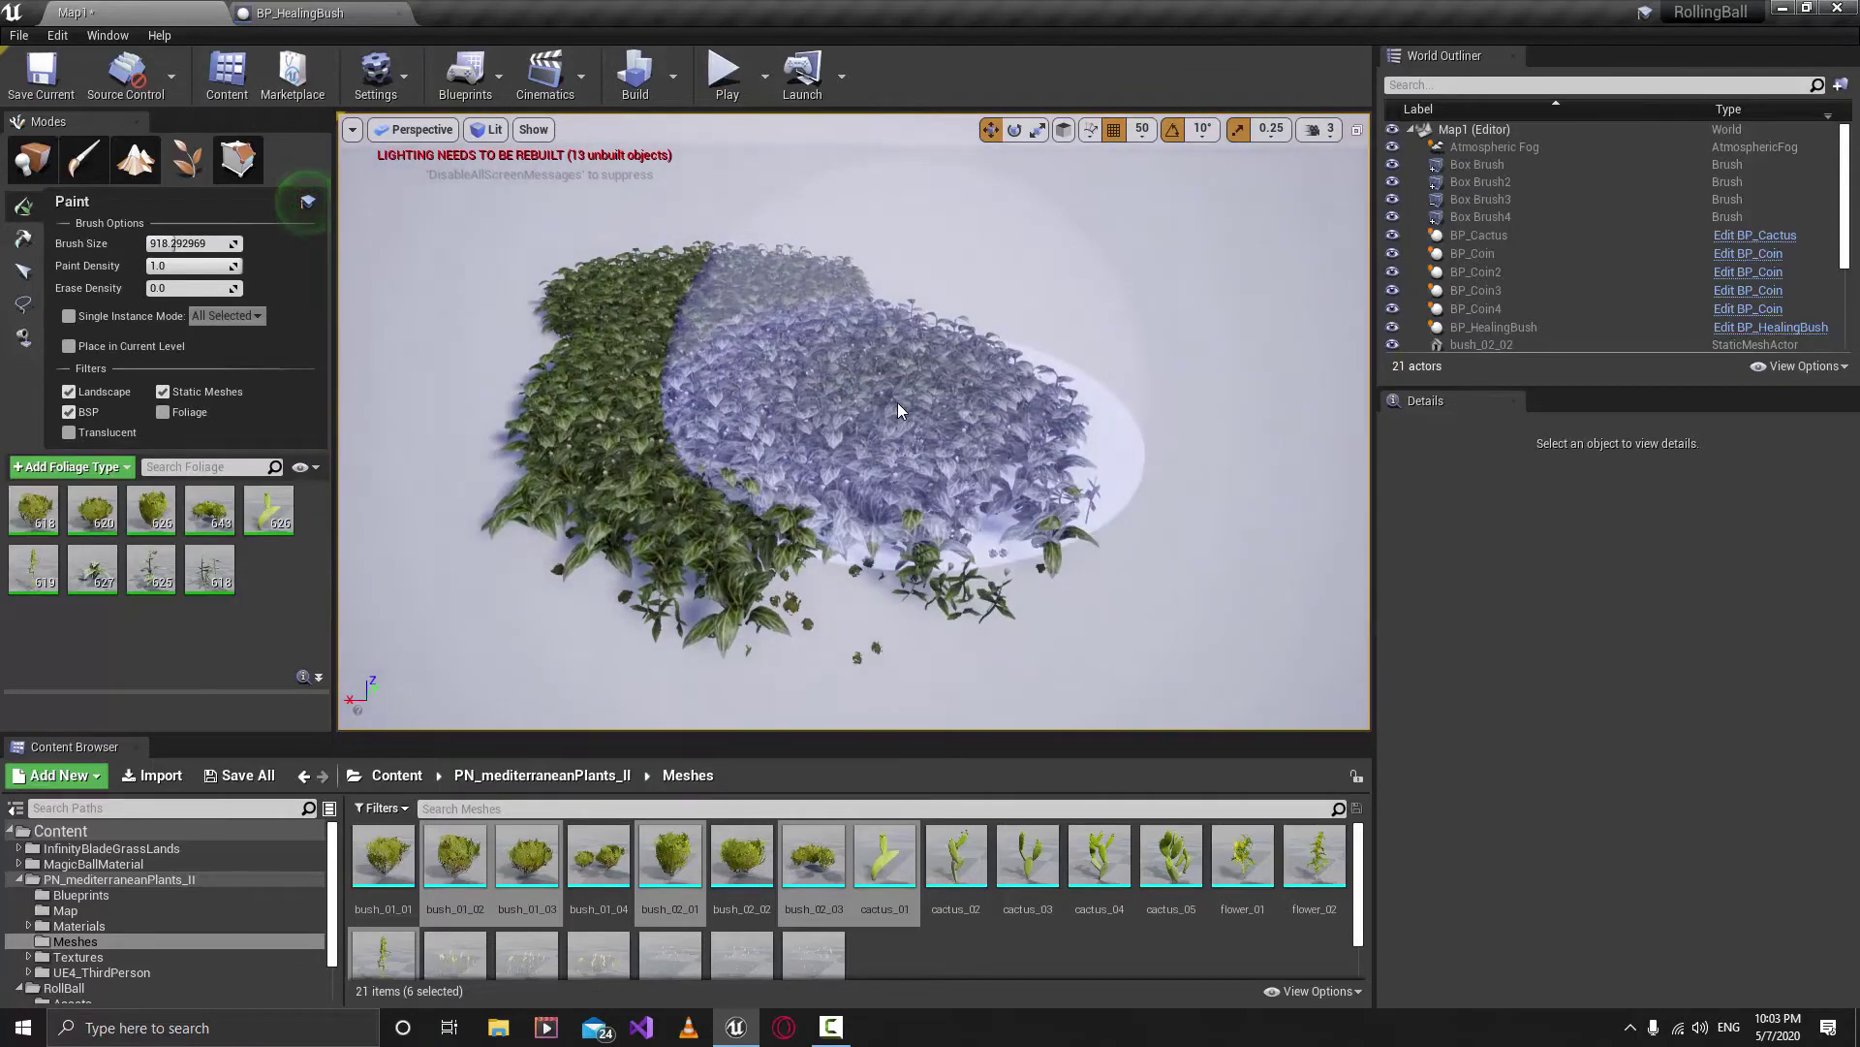
pyautogui.moveTo(898, 403)
pyautogui.mouseDown(button='right')
pyautogui.moveTo(882, 417)
pyautogui.moveTo(833, 358)
pyautogui.mouseUp(button='right')
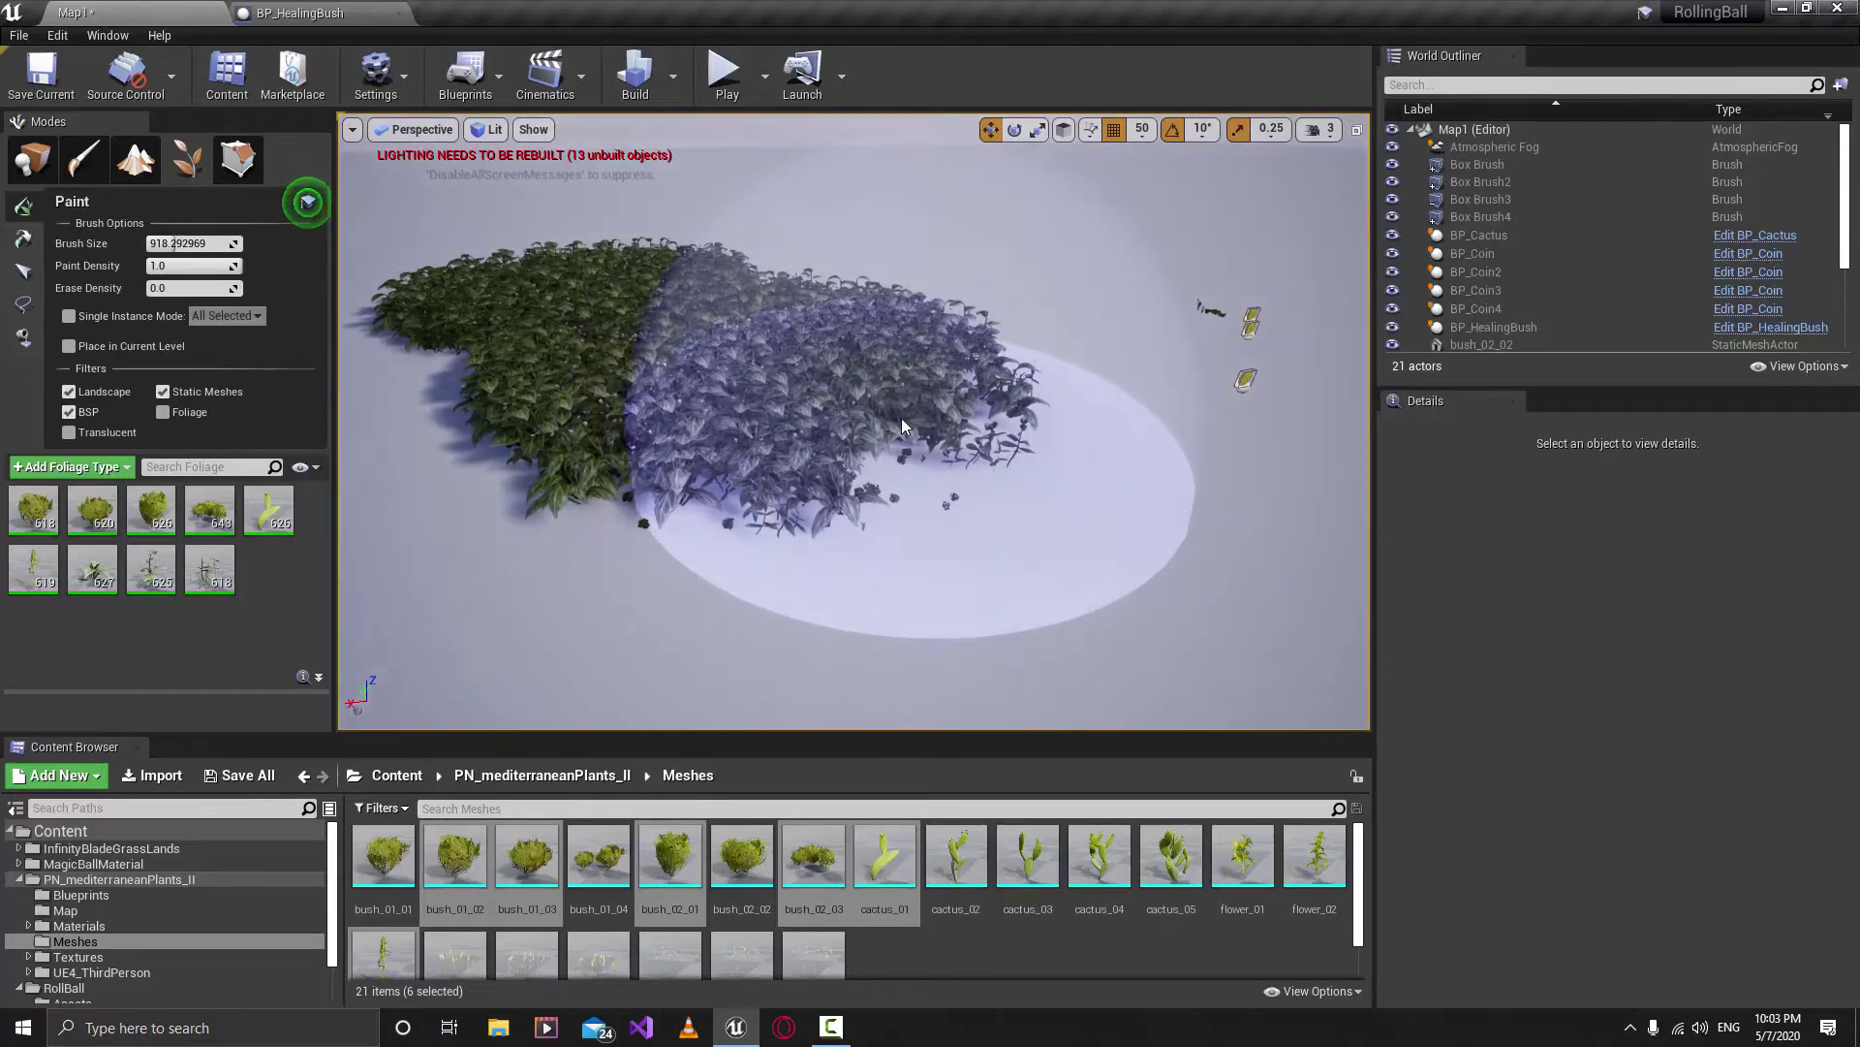
pyautogui.hotkey('ctrl', 'z')
pyautogui.moveTo(901, 425)
pyautogui.mouseDown(button='right')
pyautogui.moveTo(998, 498)
pyautogui.moveTo(1074, 470)
pyautogui.mouseUp(button='right')
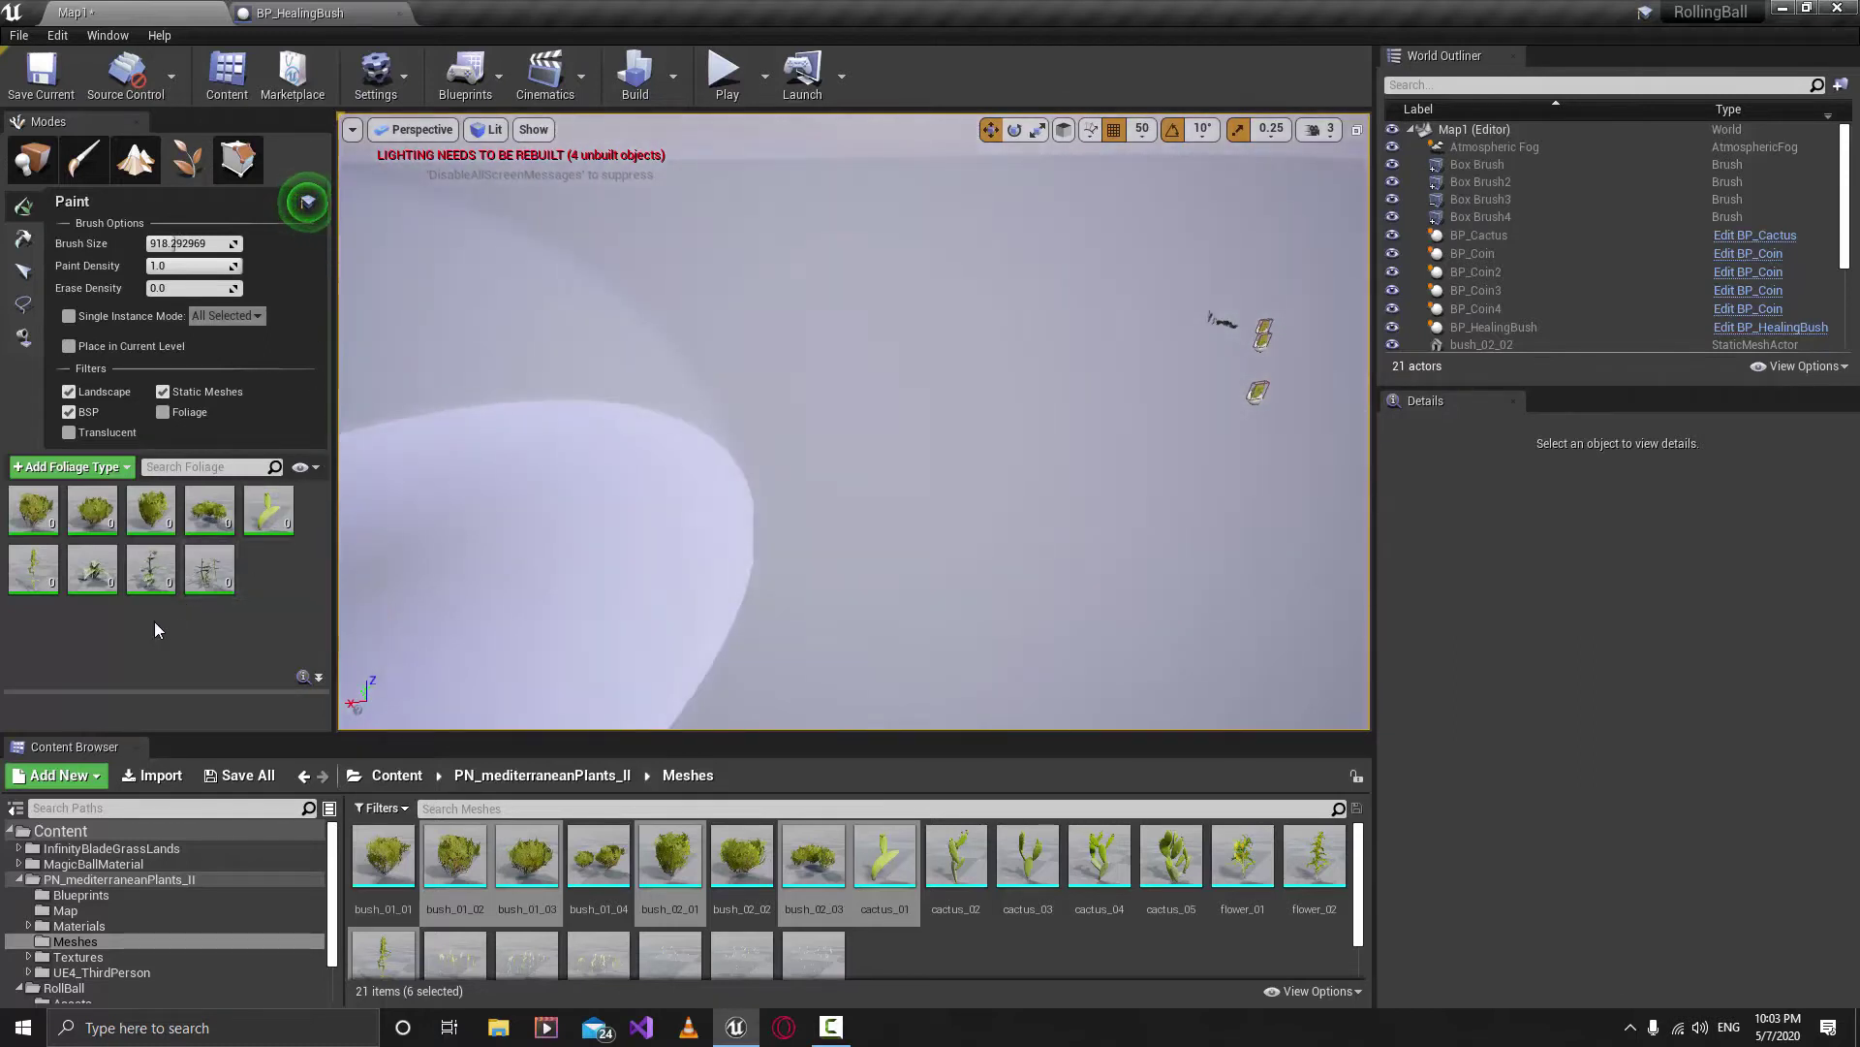
# Set the foliage brush size to about 587 and the paint density to 0.34, and paint a patch of plants on the empty floor.
pyautogui.click(173, 528)
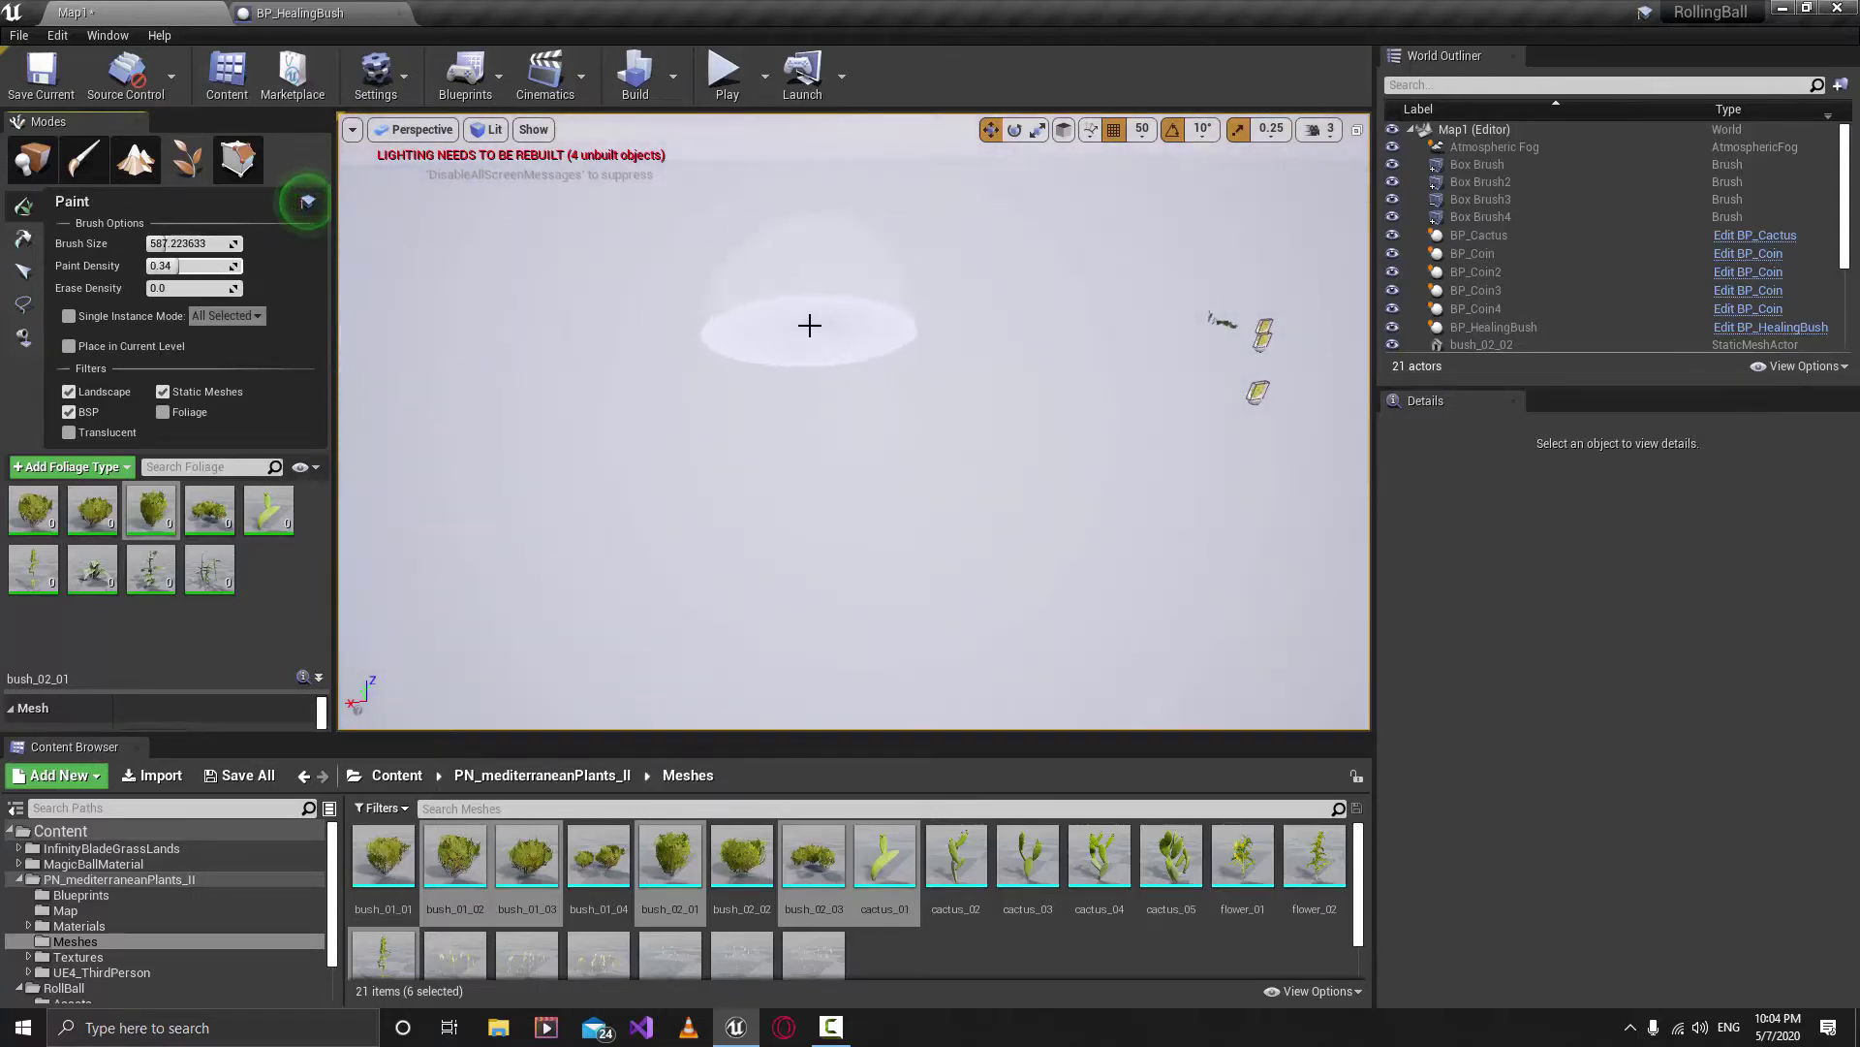
pyautogui.moveTo(680, 280); pyautogui.dragTo(802, 382)
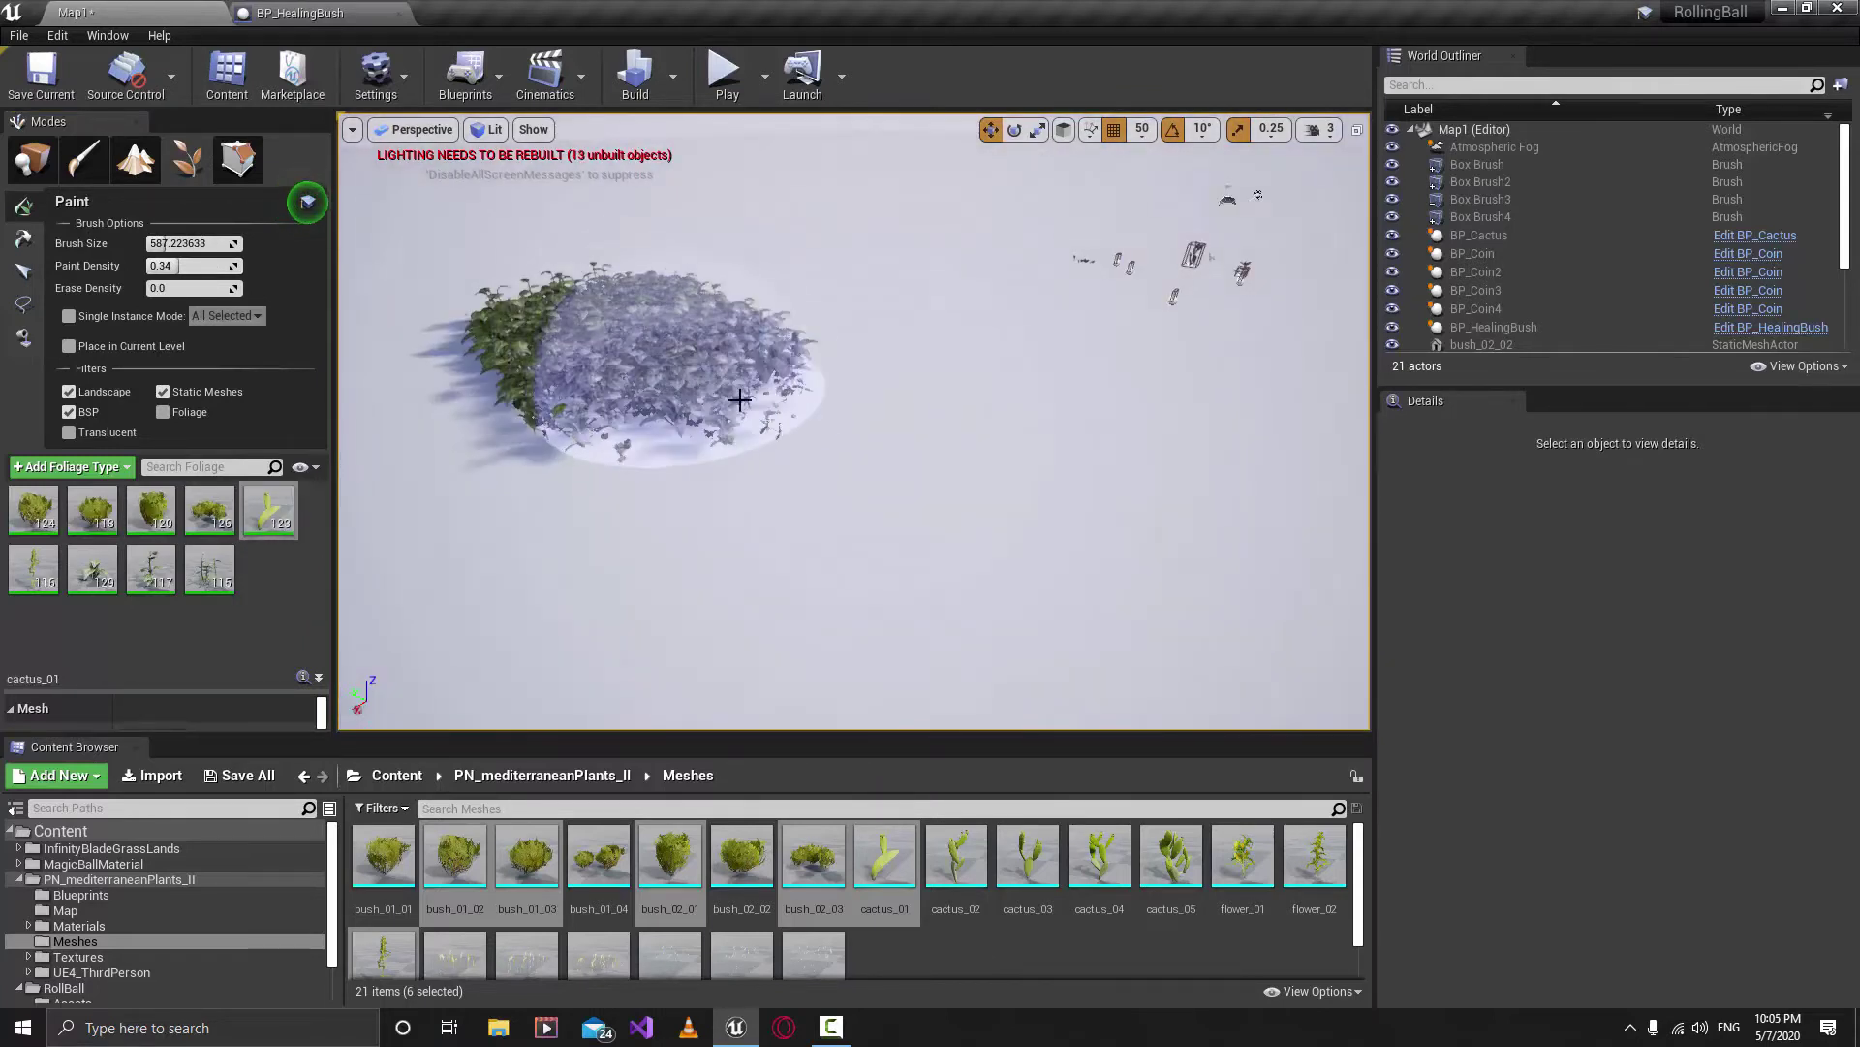
pyautogui.moveTo(740, 401); pyautogui.dragTo(862, 454)
pyautogui.moveTo(877, 448)
pyautogui.mouseDown(button='right')
pyautogui.moveTo(955, 475)
pyautogui.moveTo(911, 474)
pyautogui.moveTo(994, 482)
pyautogui.moveTo(1027, 504)
pyautogui.moveTo(1022, 528)
pyautogui.moveTo(1013, 499)
pyautogui.moveTo(932, 463)
pyautogui.mouseUp(button='right')
pyautogui.press('w')
pyautogui.press('s')
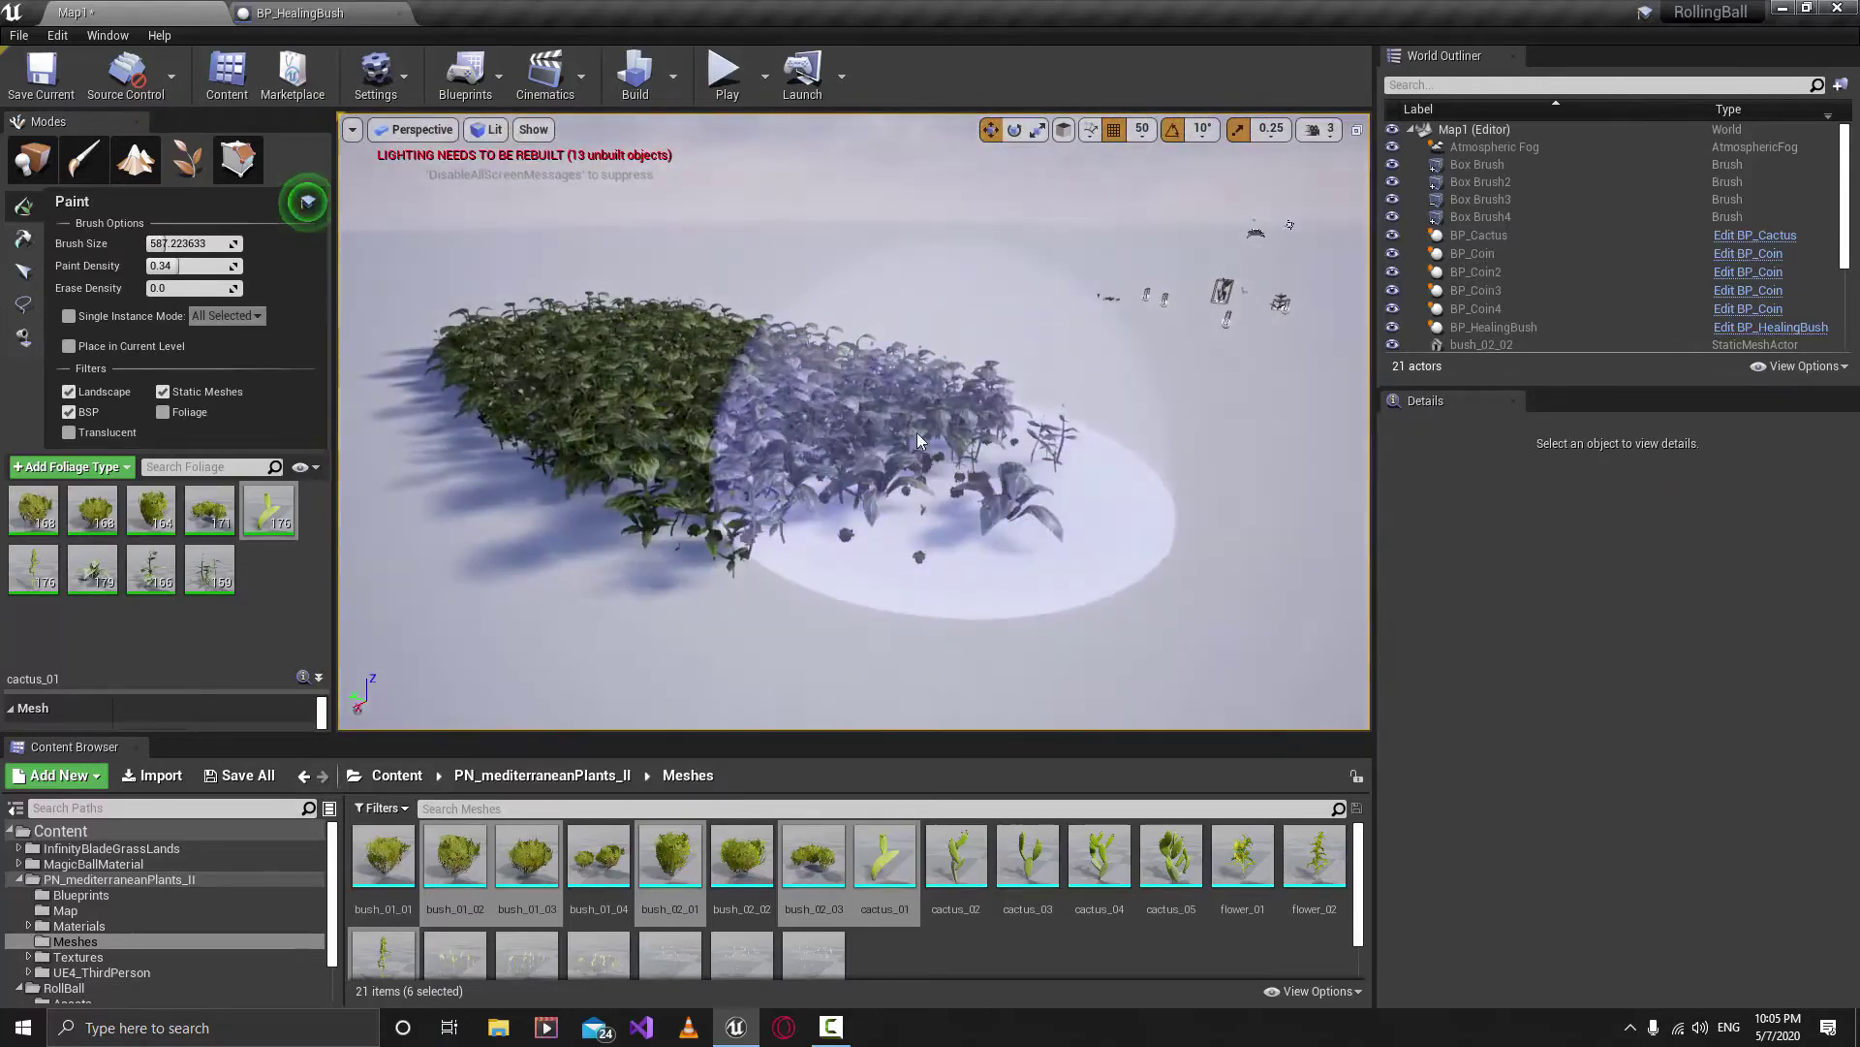
# Play the level in the viewport, roll the ball through the painted plants, and stop the play session.
pyautogui.click(725, 70)
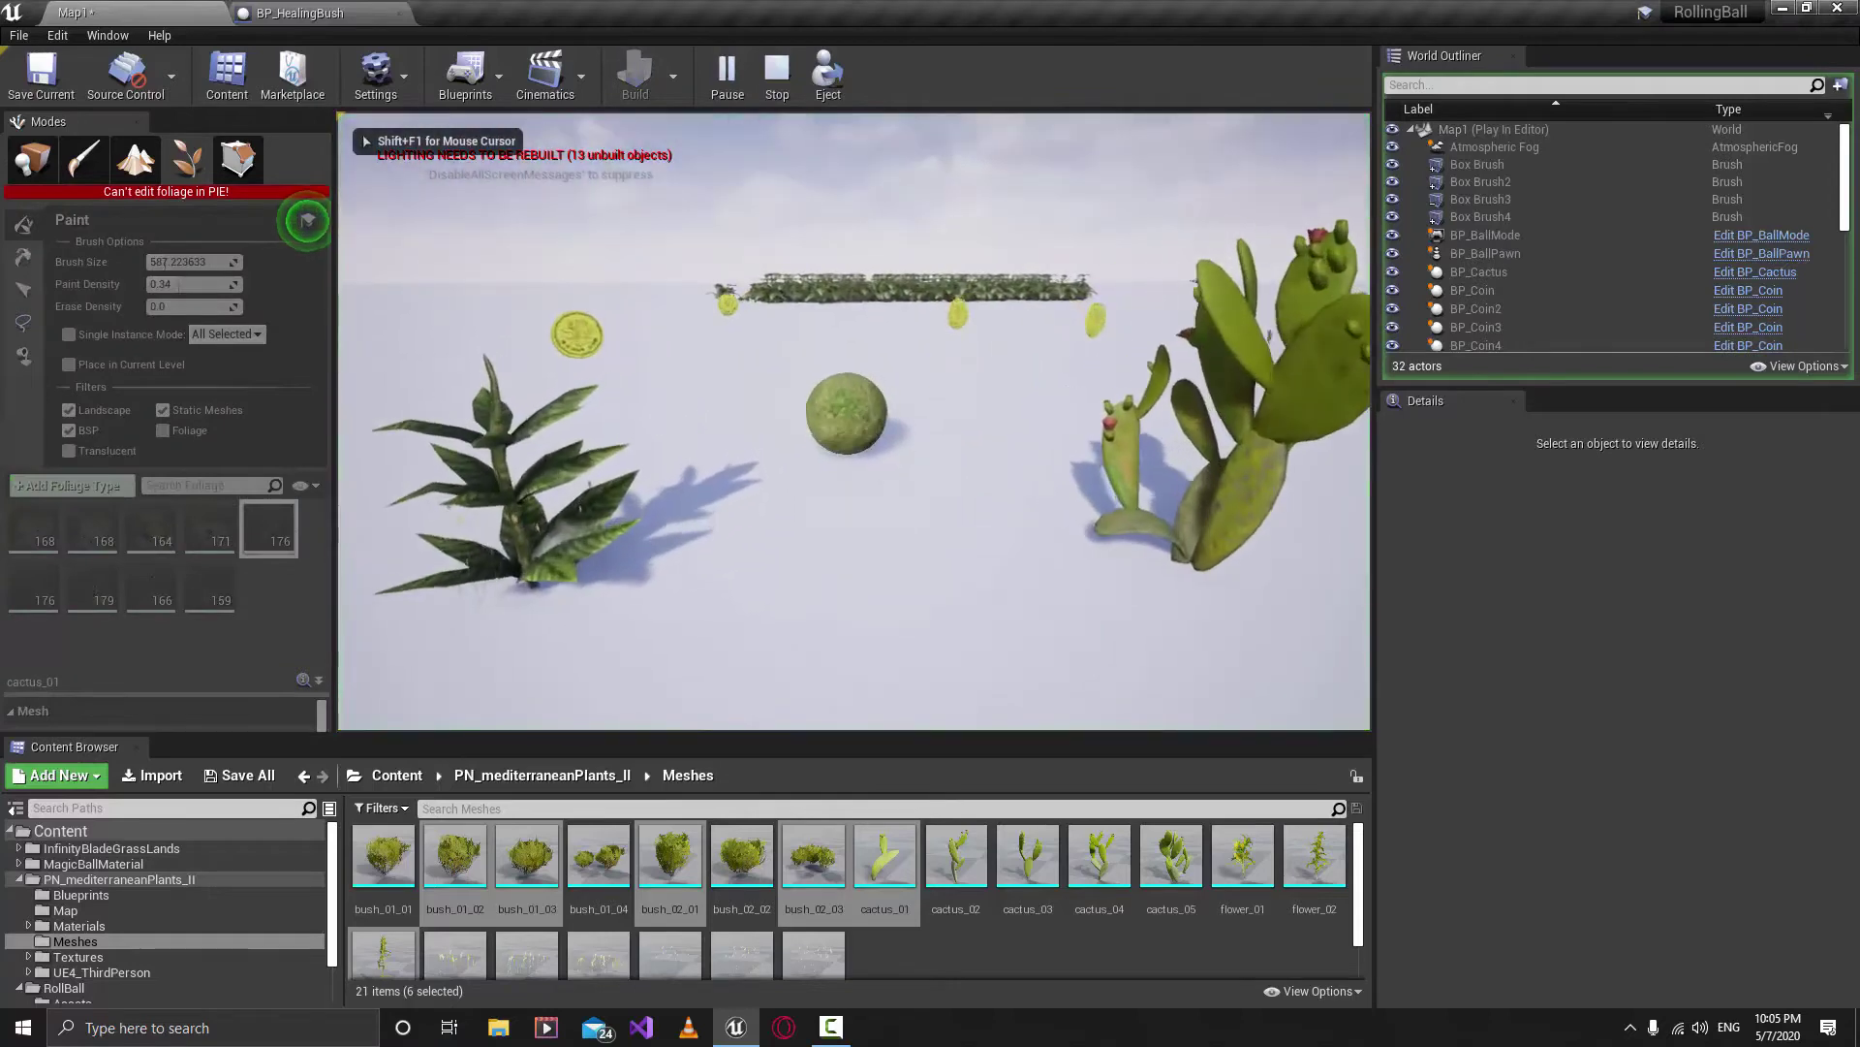
pyautogui.press('w')
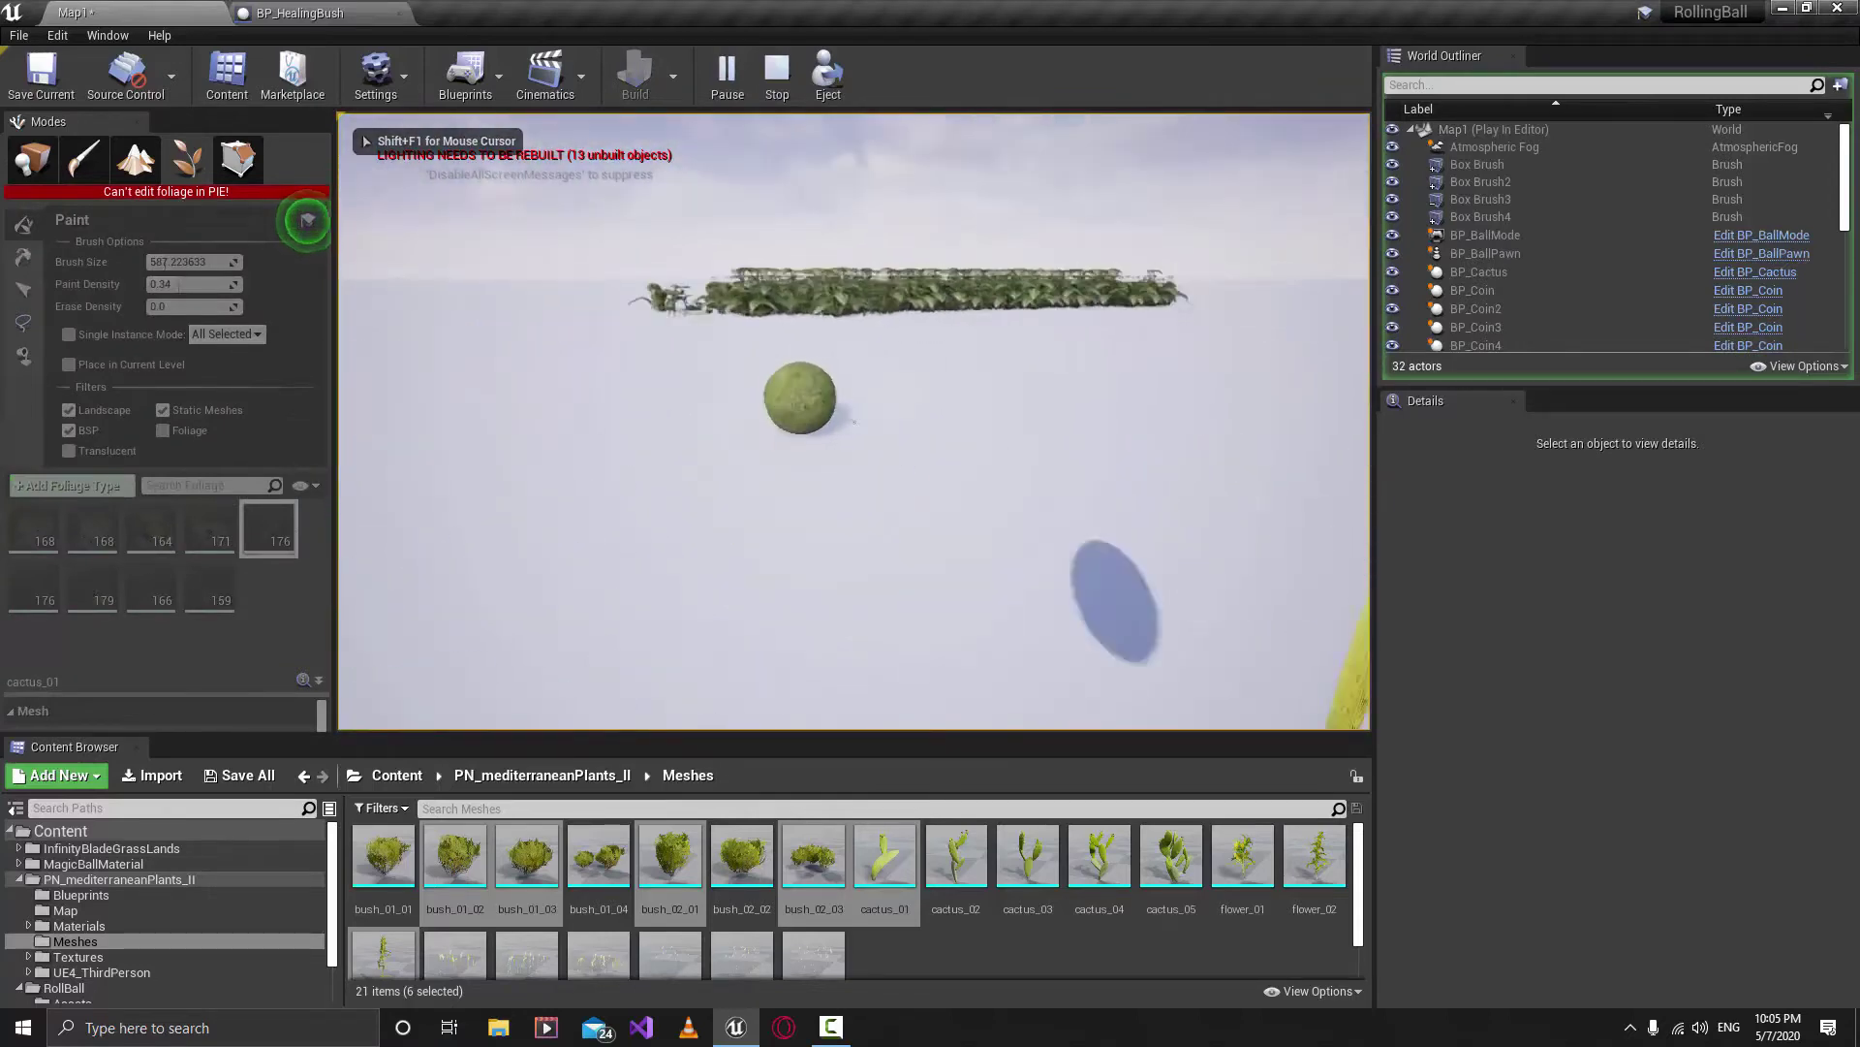
pyautogui.press('w')
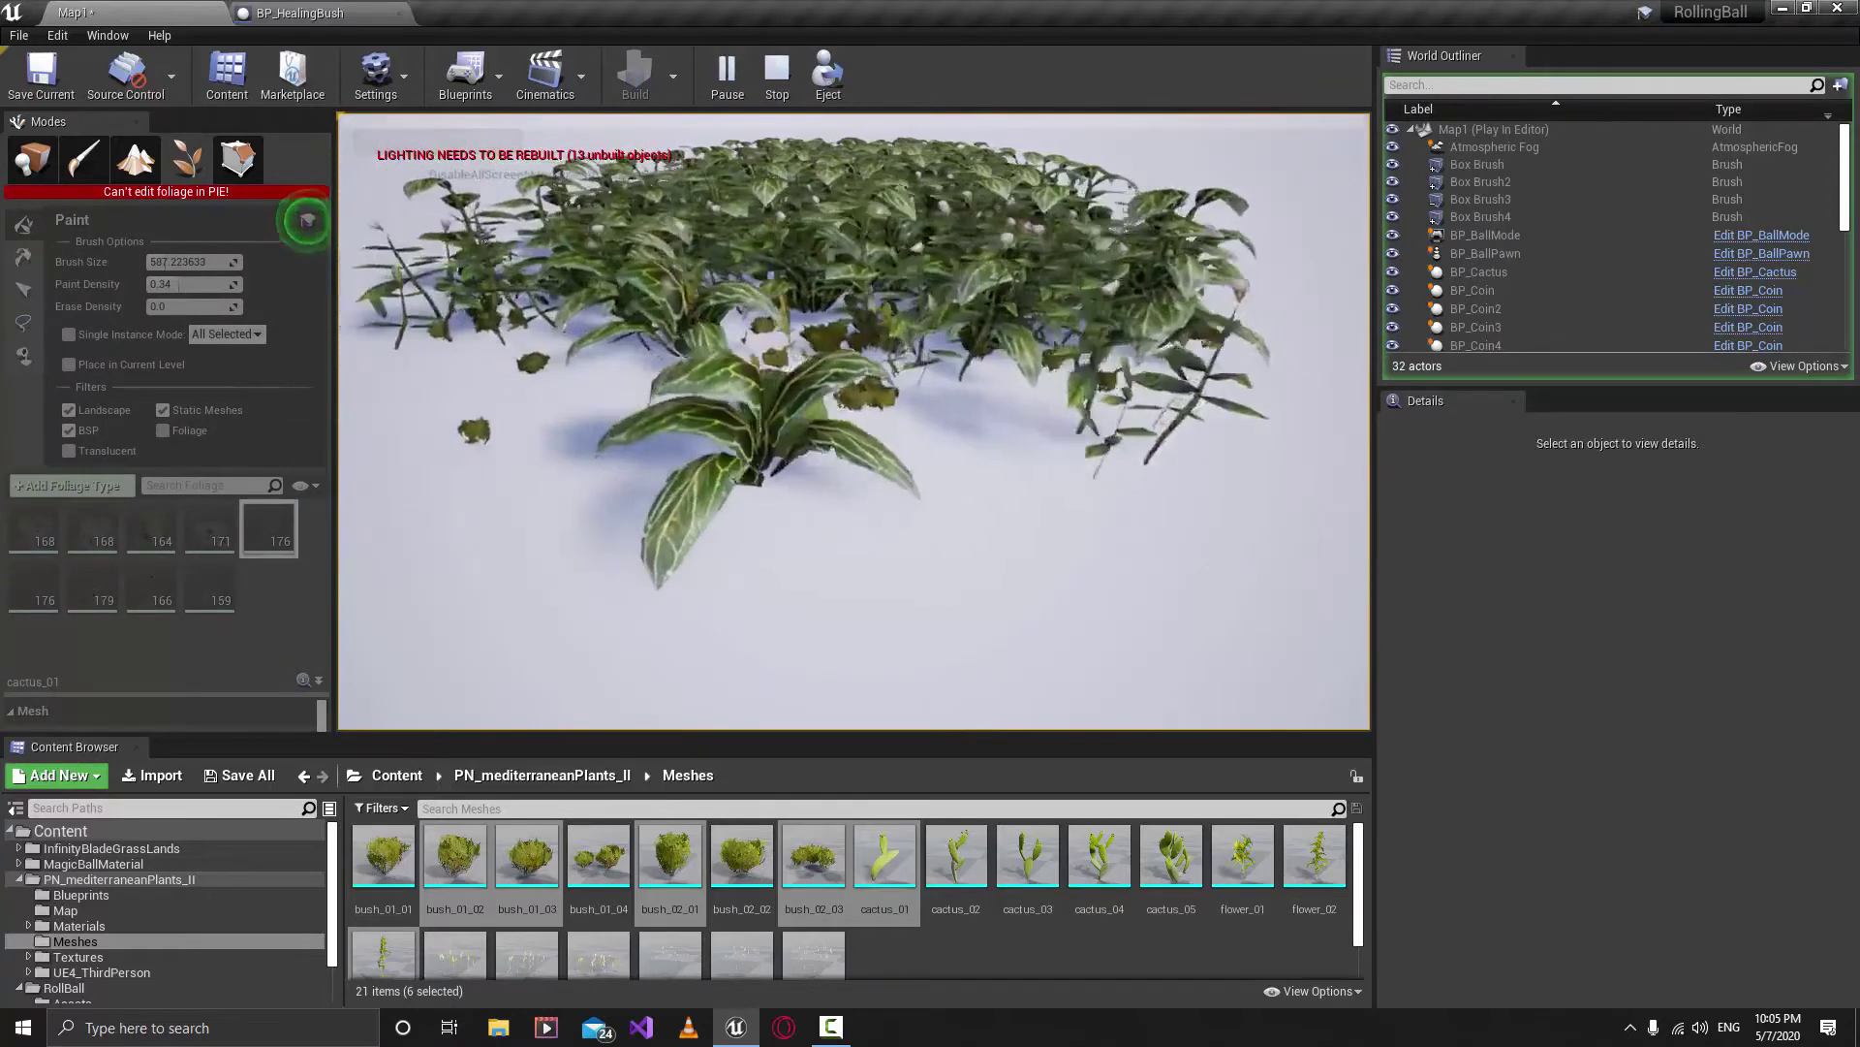
pyautogui.press('w')
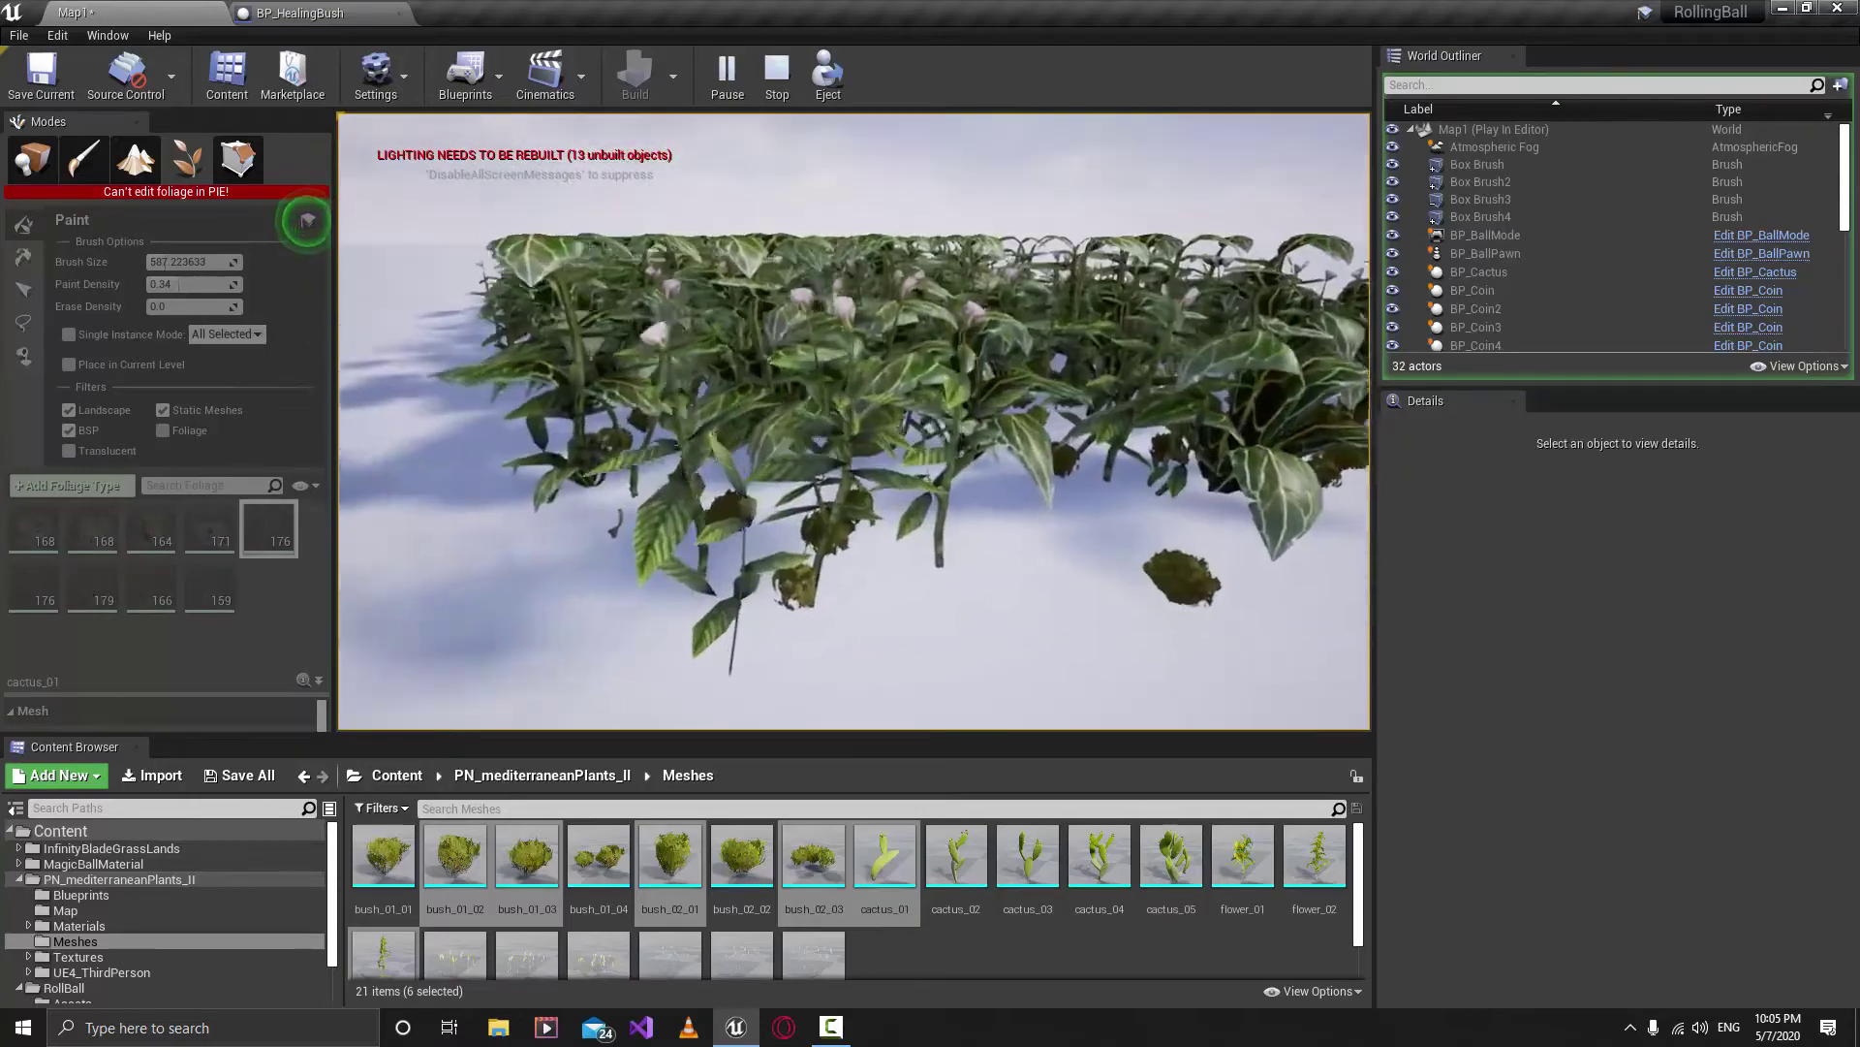
pyautogui.press('w')
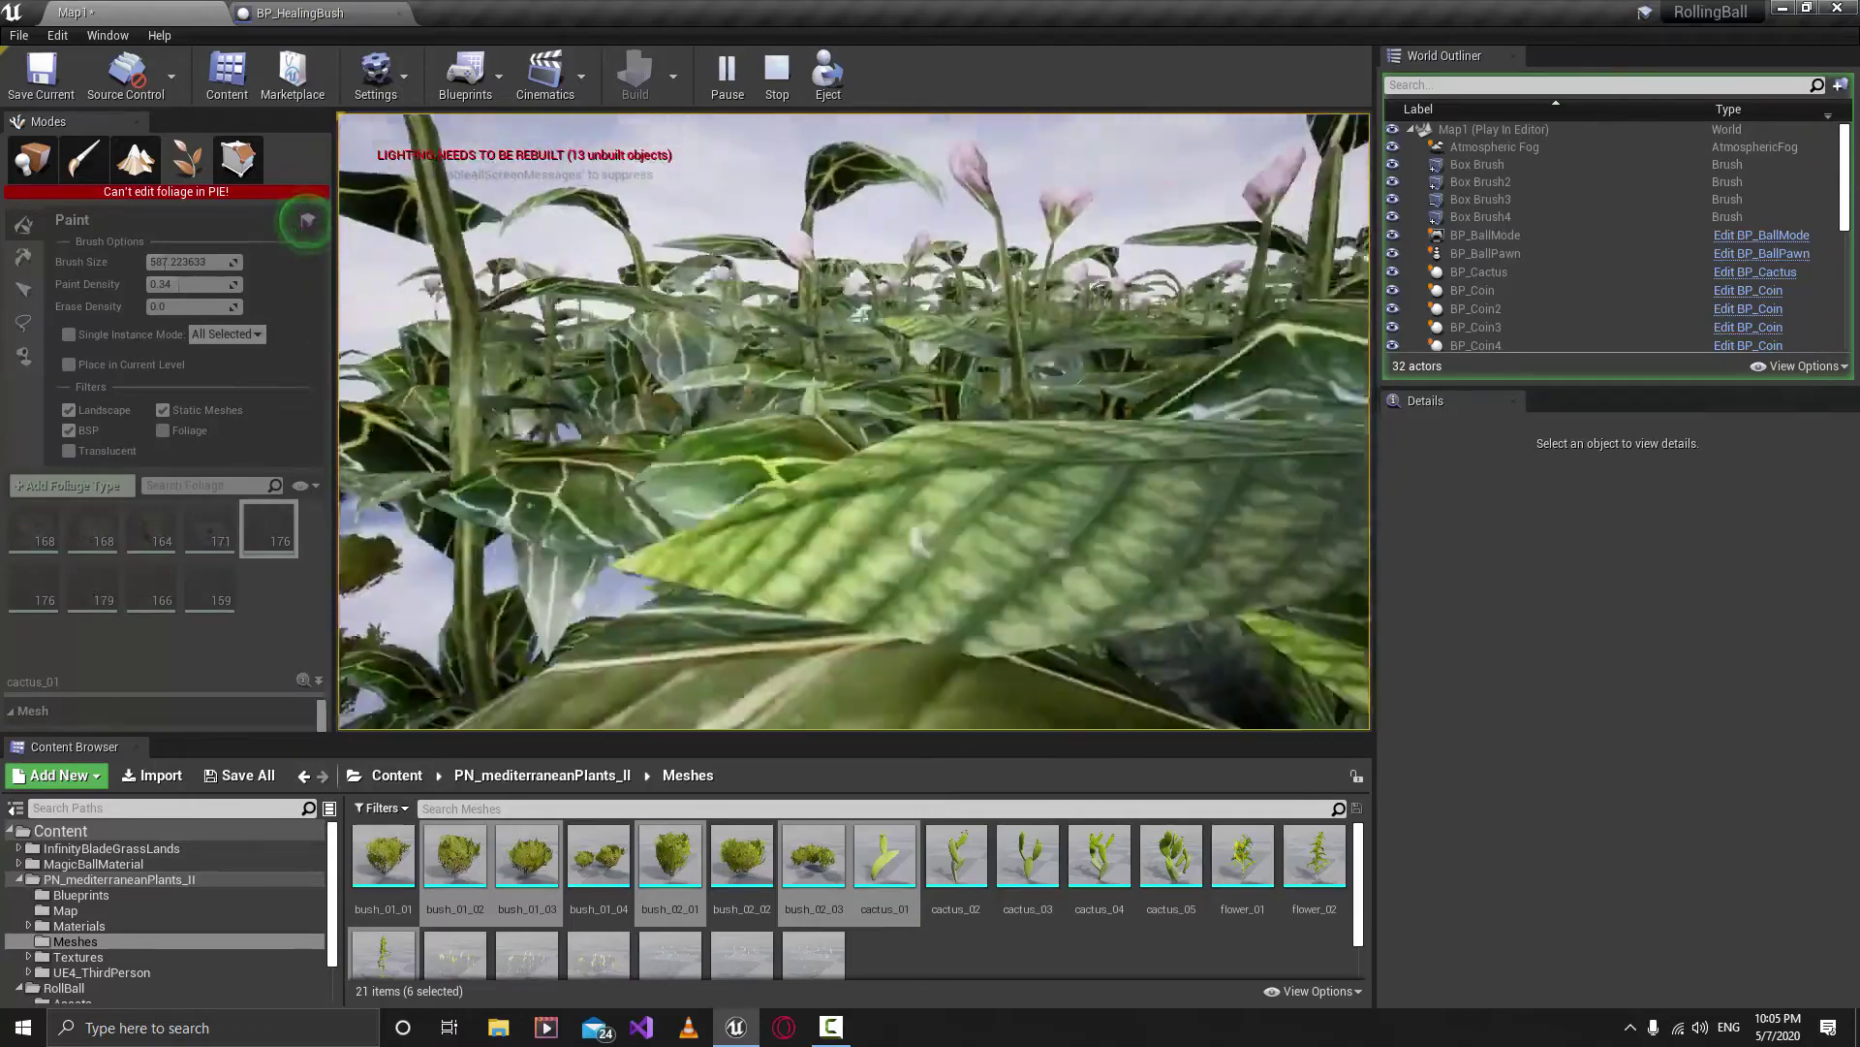
pyautogui.press('w')
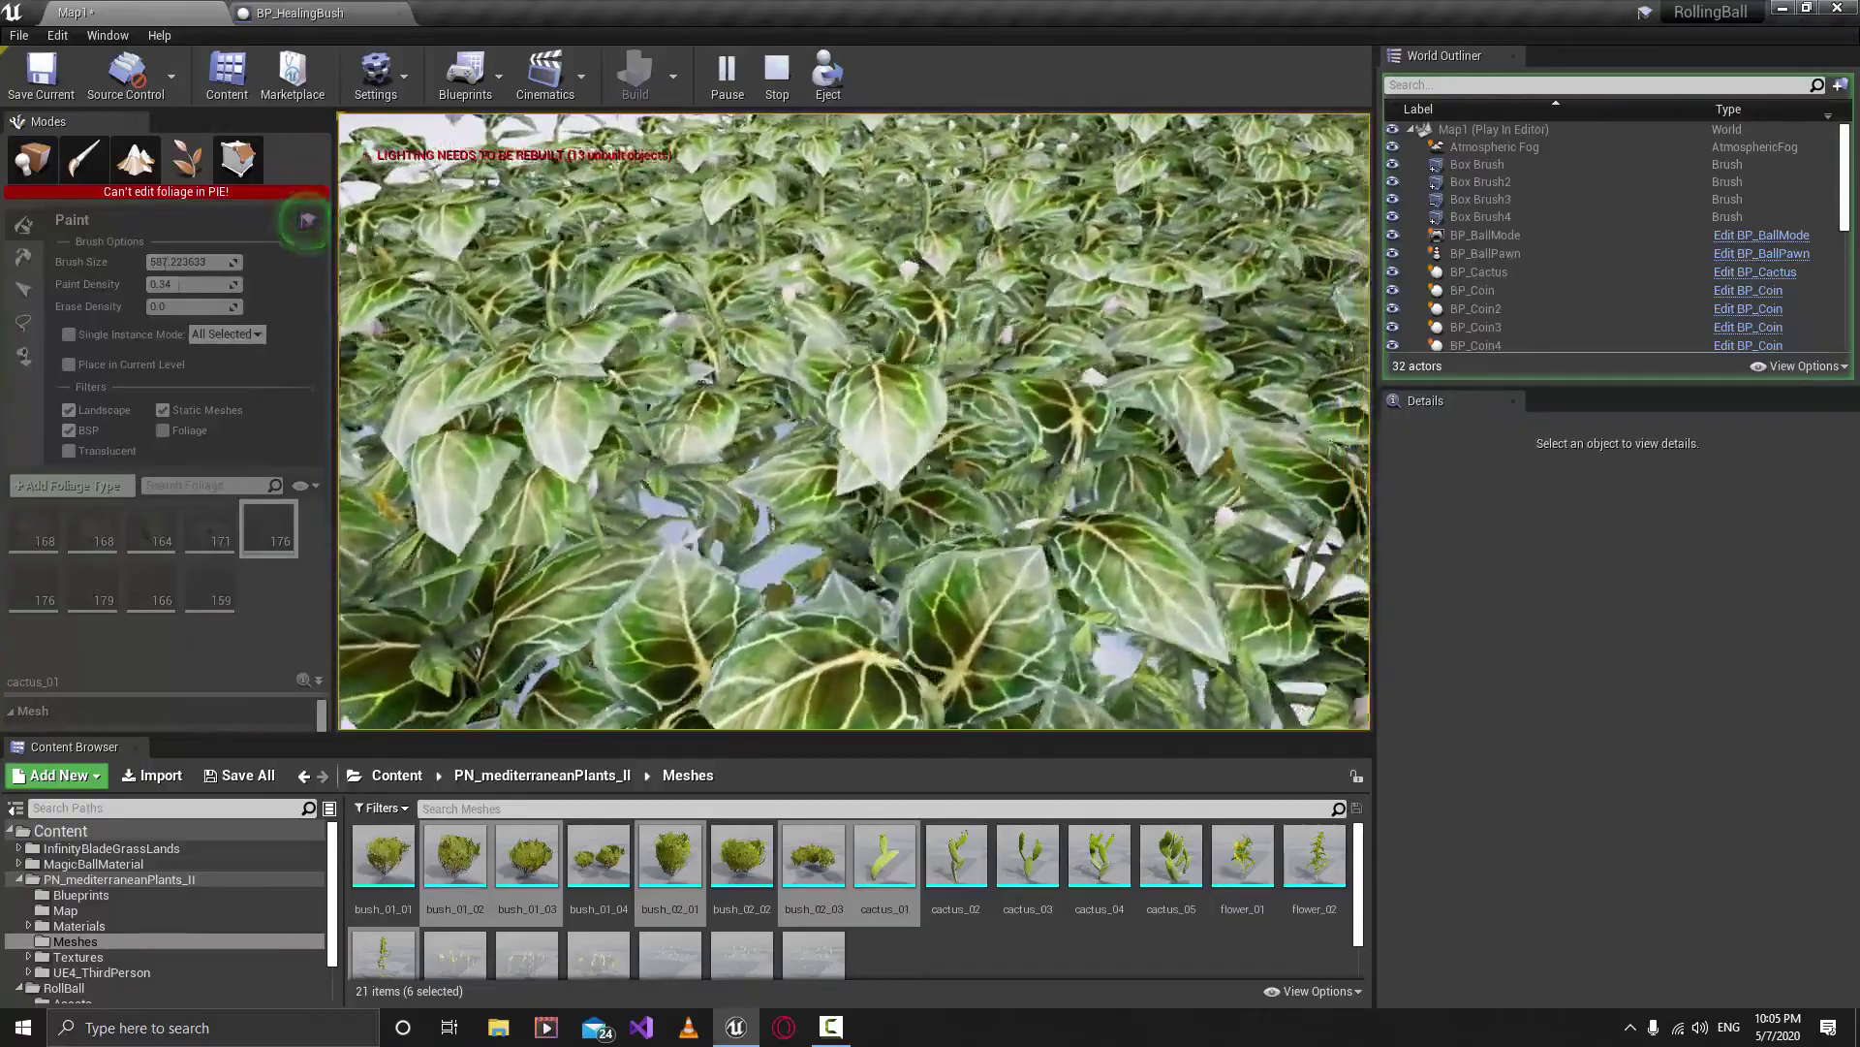
pyautogui.press('w')
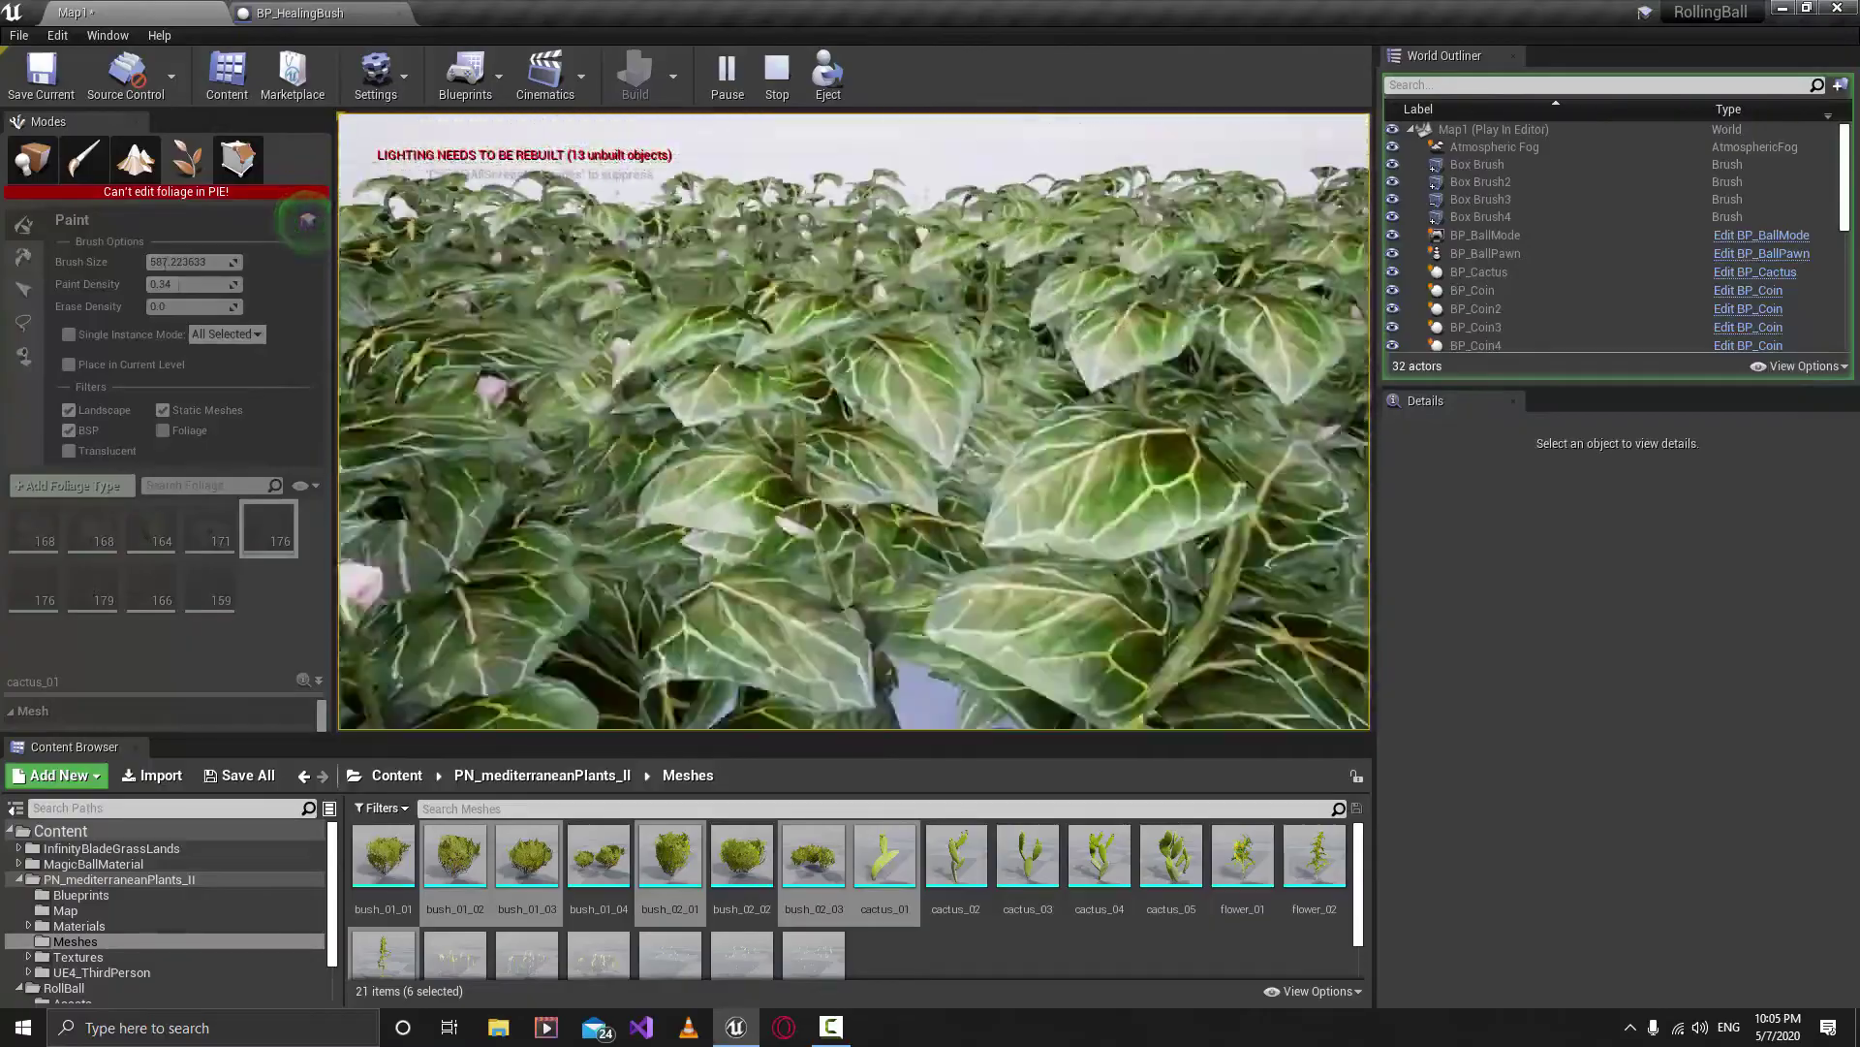
pyautogui.press('w')
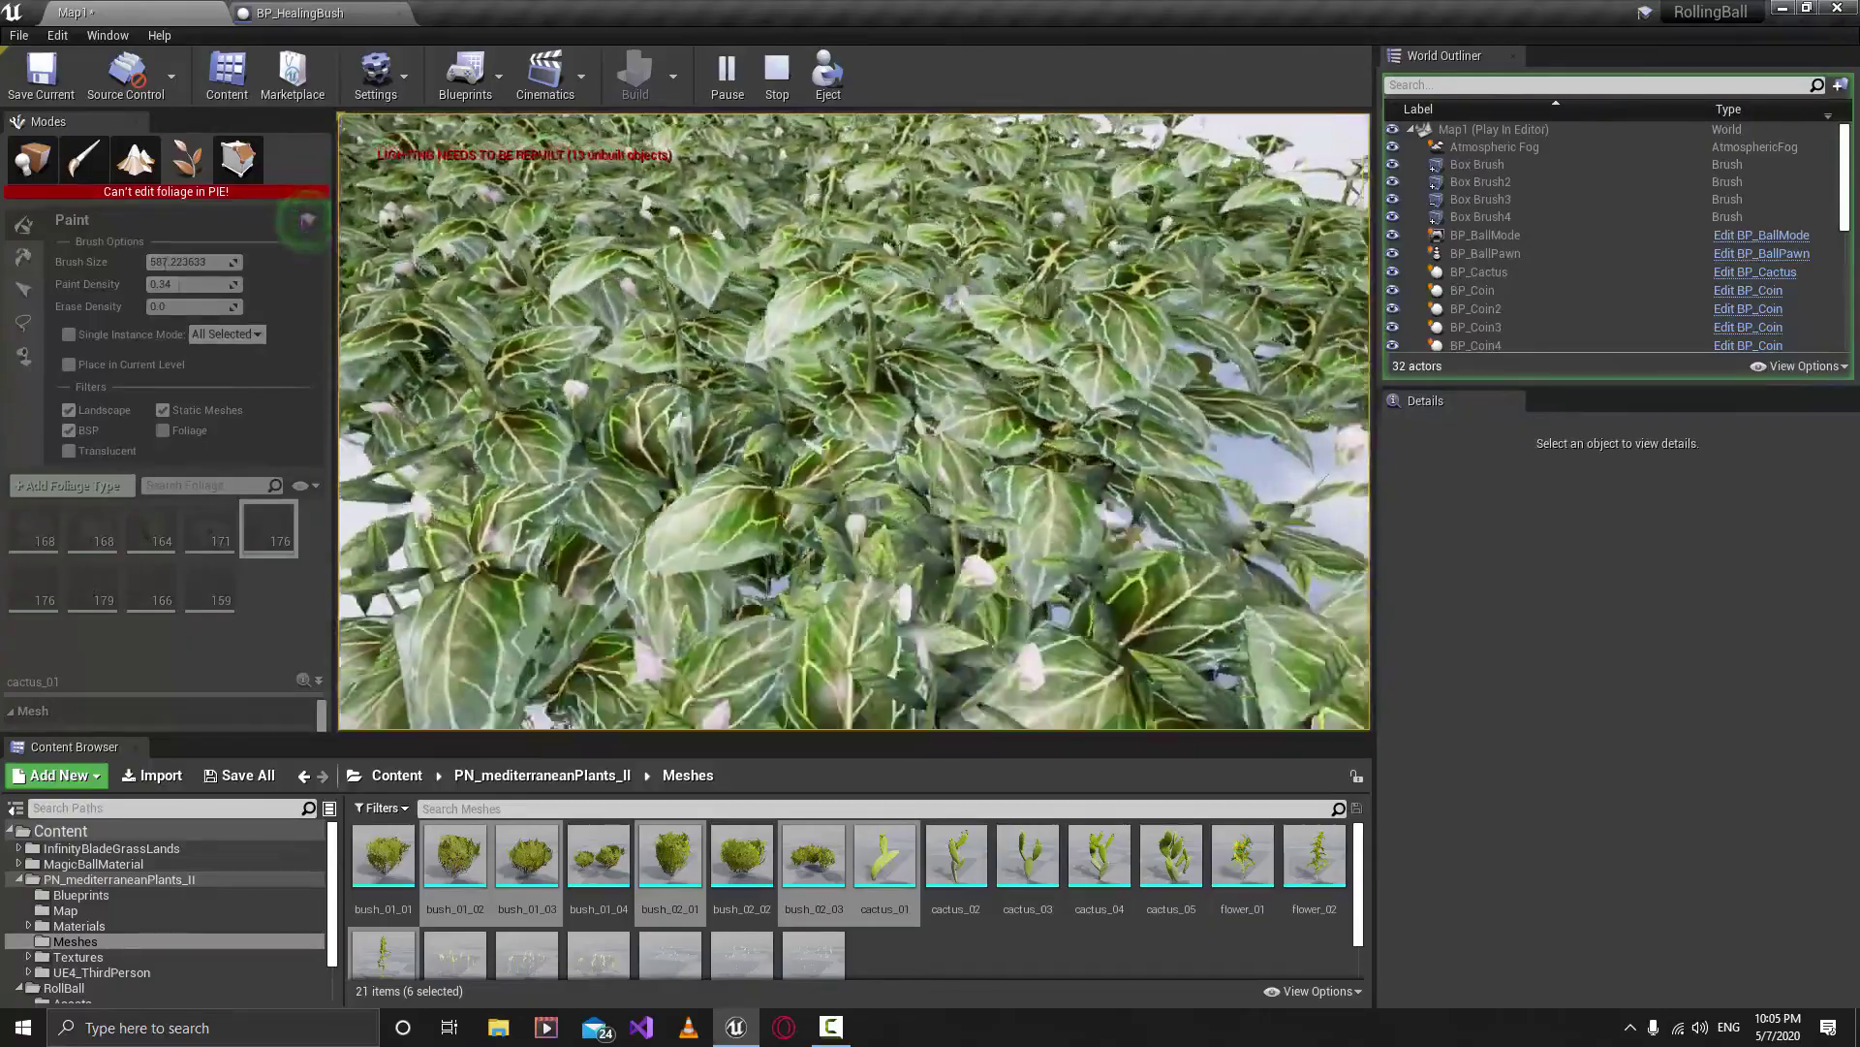
pyautogui.press('s')
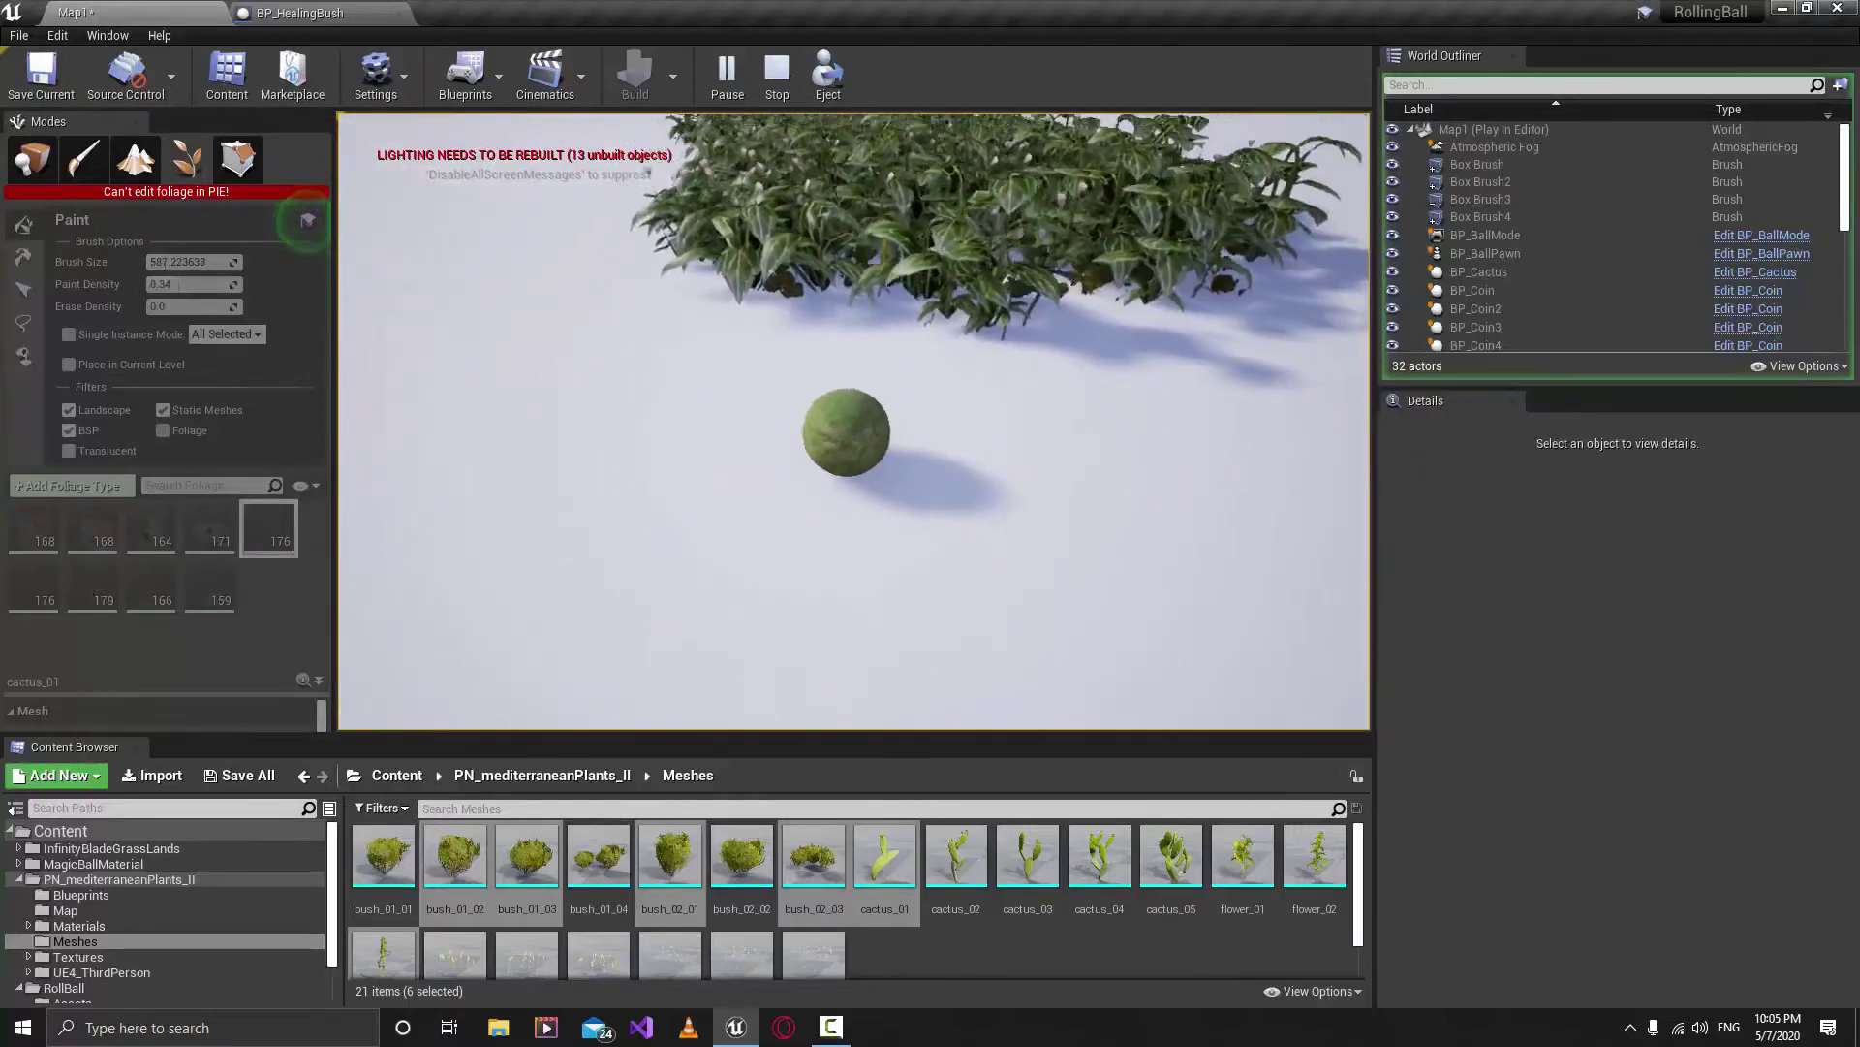
pyautogui.press('Escape')
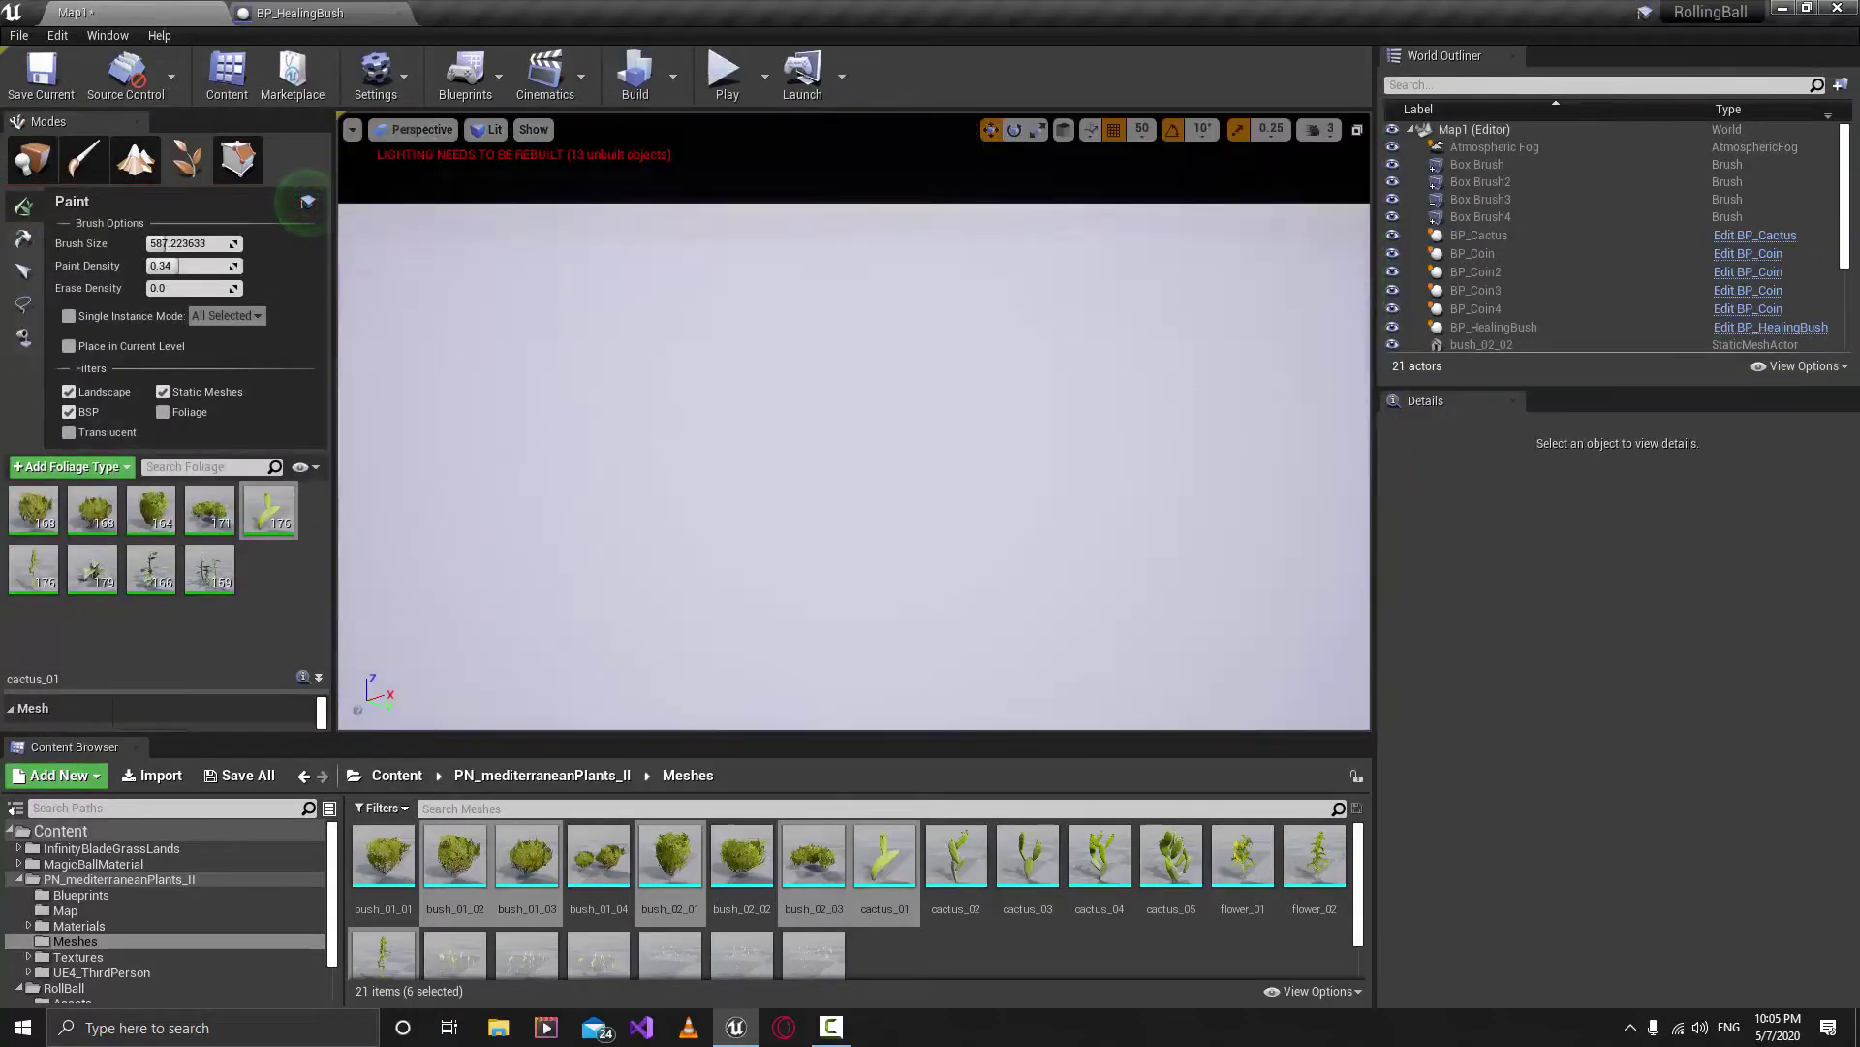
# Erase all the painted plants from the floor with the foliage brush.
pyautogui.moveTo(959, 308); pyautogui.dragTo(994, 469, button='right')
pyautogui.moveTo(1154, 230)
pyautogui.mouseDown()
pyautogui.moveTo(1010, 291)
pyautogui.moveTo(798, 434)
pyautogui.mouseUp()
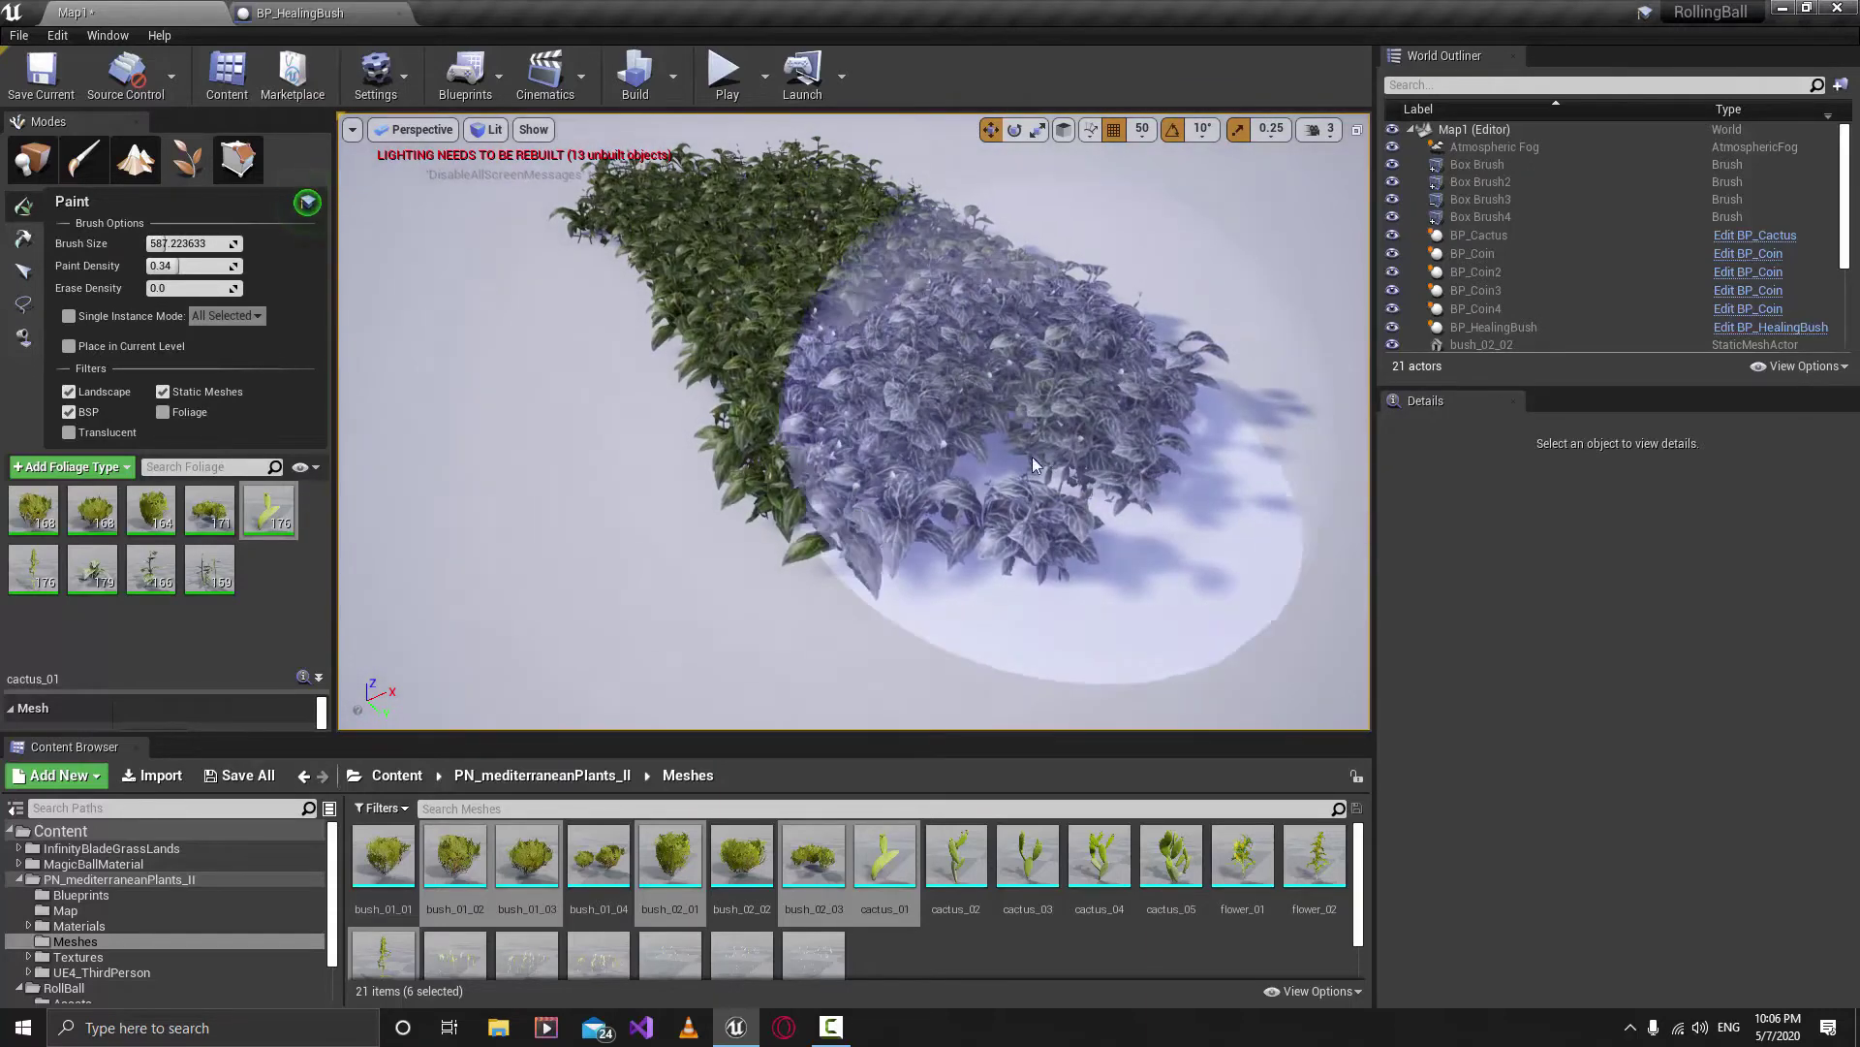
pyautogui.moveTo(1149, 444)
pyautogui.keyDown('shift'); pyautogui.mouseDown()
pyautogui.moveTo(1141, 487)
pyautogui.moveTo(1147, 410)
pyautogui.moveTo(789, 174)
pyautogui.moveTo(614, 207)
pyautogui.moveTo(705, 330)
pyautogui.moveTo(930, 413)
pyautogui.mouseUp(); pyautogui.keyUp('shift')
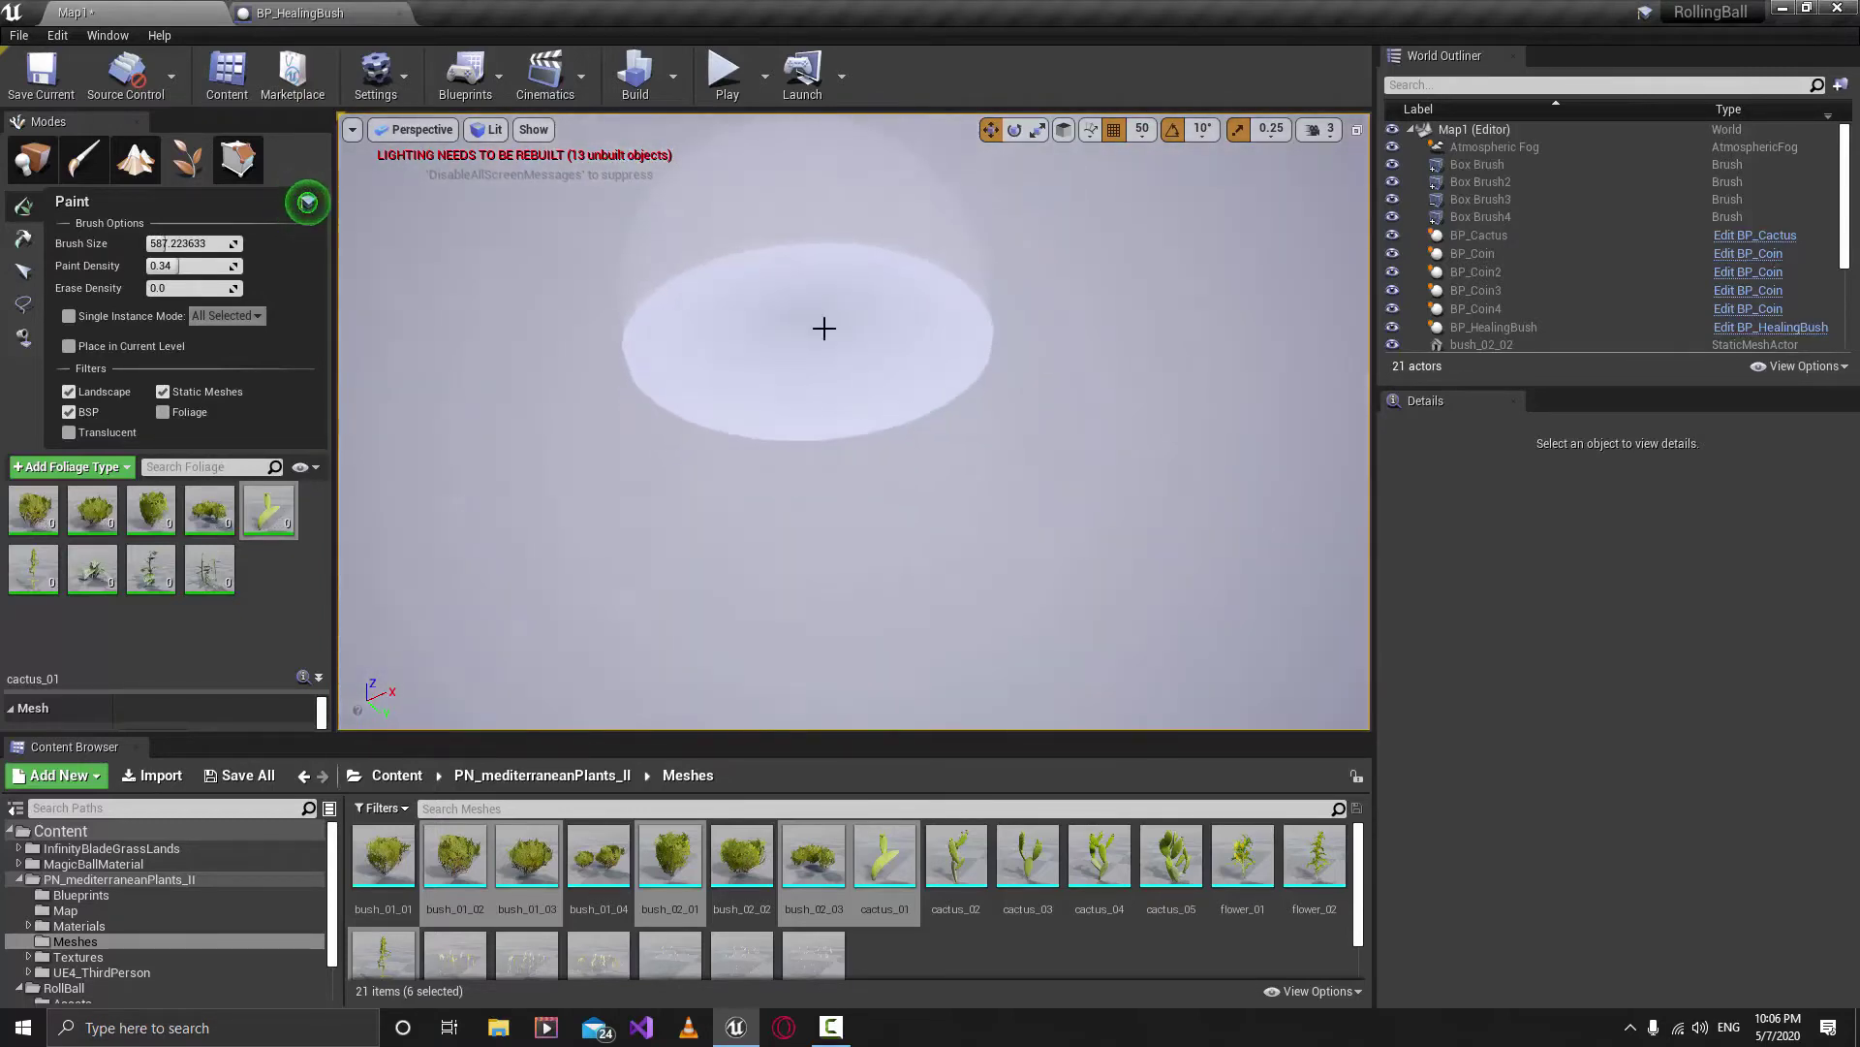
pyautogui.moveTo(823, 329); pyautogui.dragTo(823, 156, button='right')
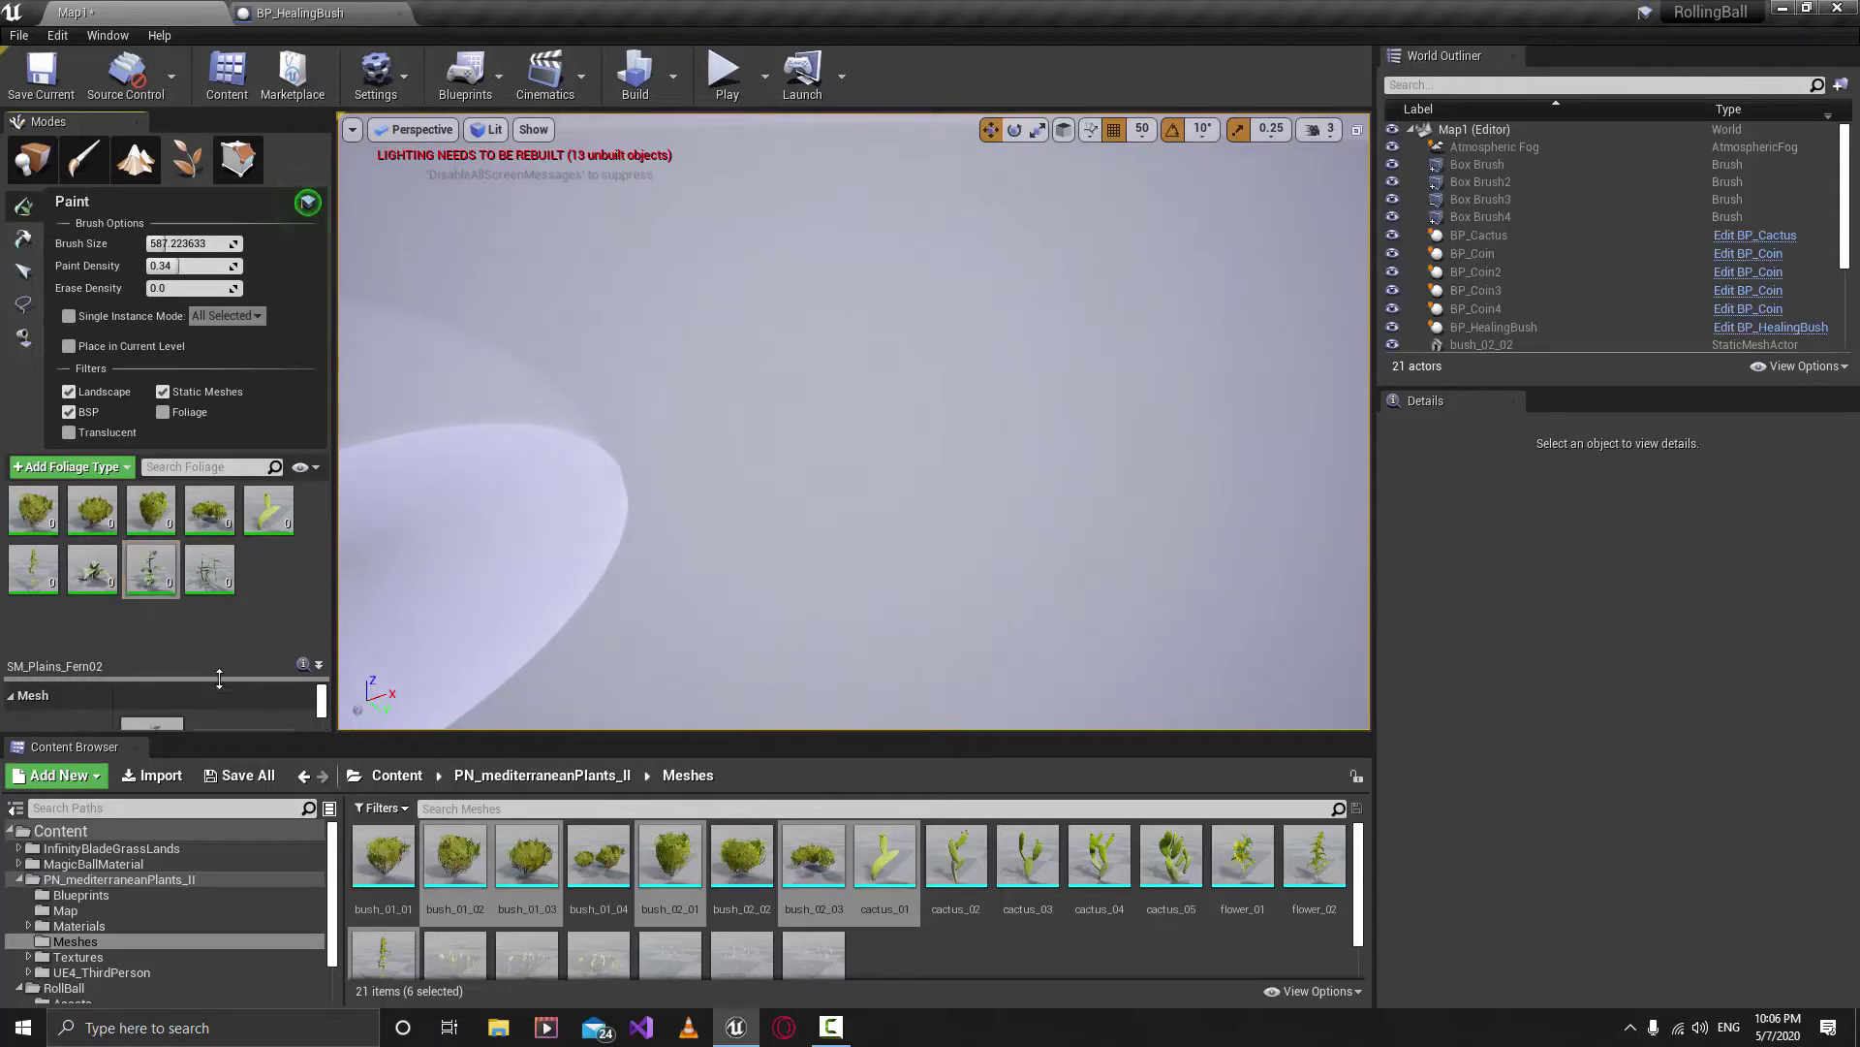
# Set the painting density to 10 for the foliage types SM_Plains_Fern02, SM_Plains_Fern03 and SM_Plains_Fern01.
pyautogui.moveTo(219, 677)
pyautogui.mouseDown()
pyautogui.moveTo(240, 477)
pyautogui.moveTo(240, 579)
pyautogui.mouseUp()
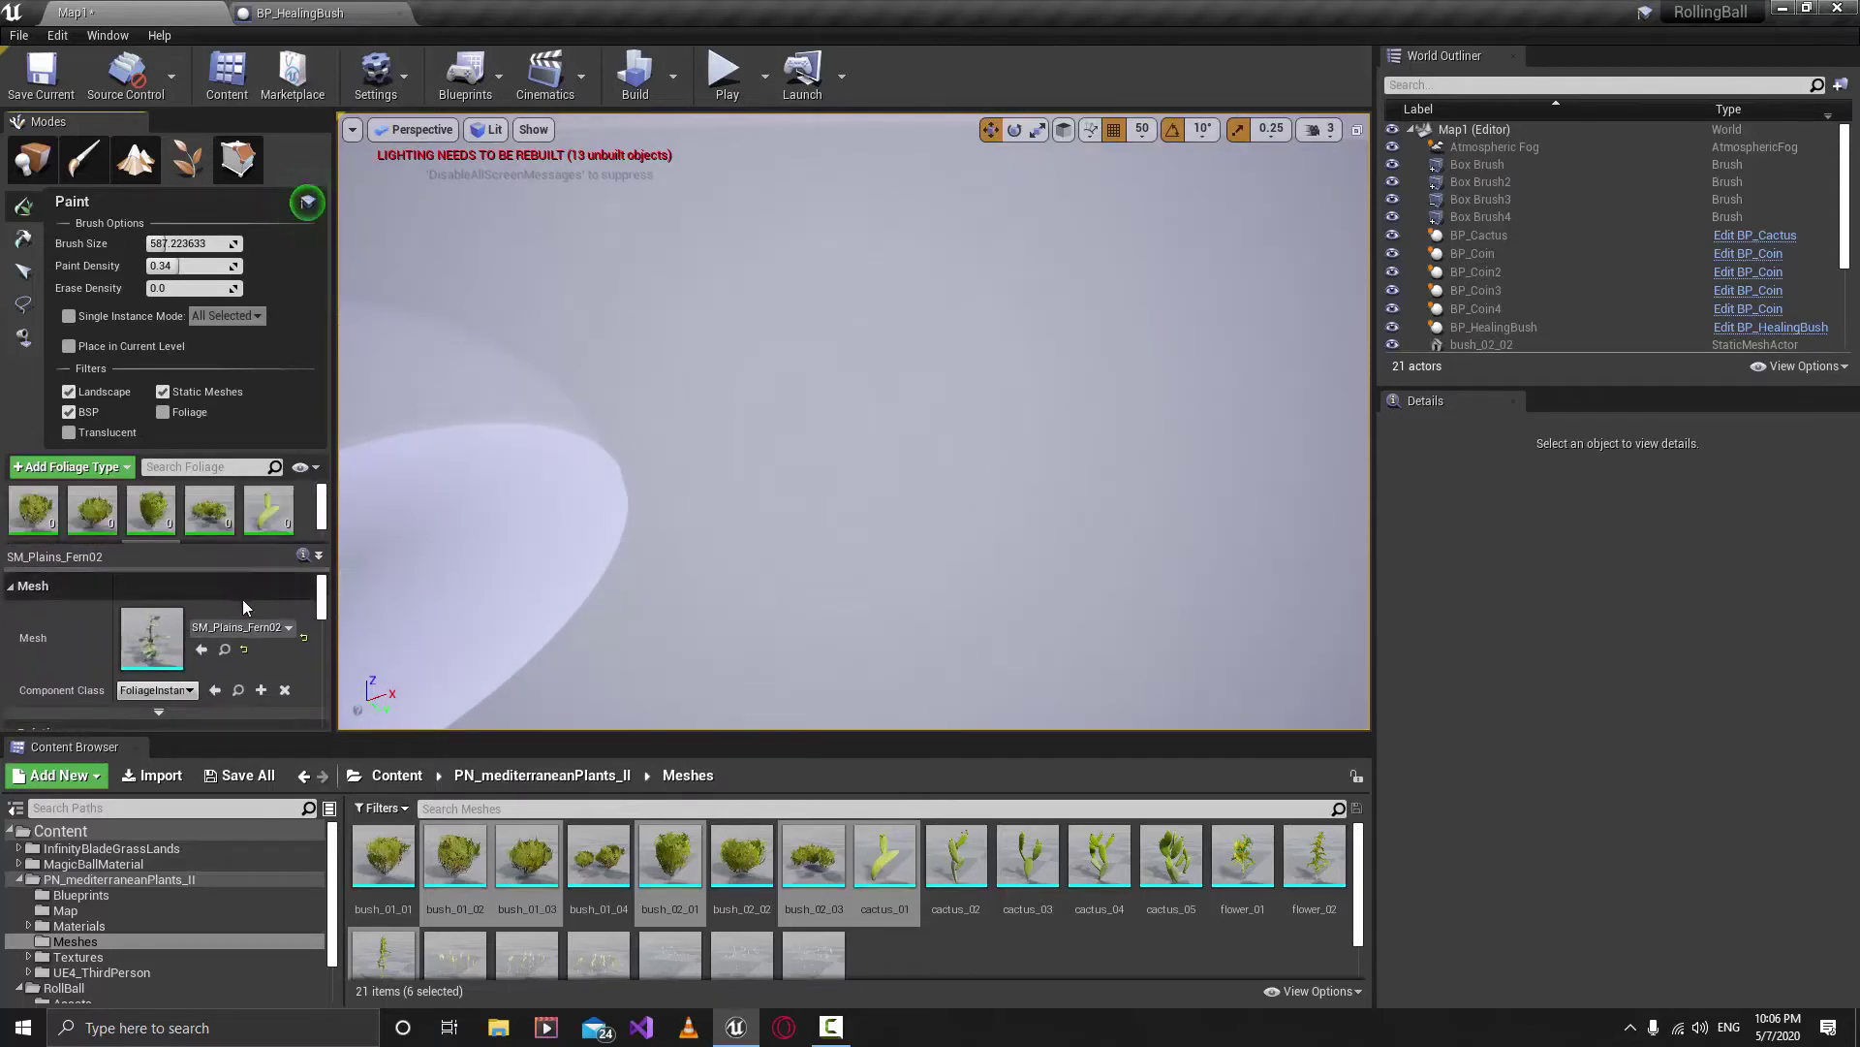
pyautogui.scroll(-4, 243, 611)
pyautogui.scroll(1, 246, 637)
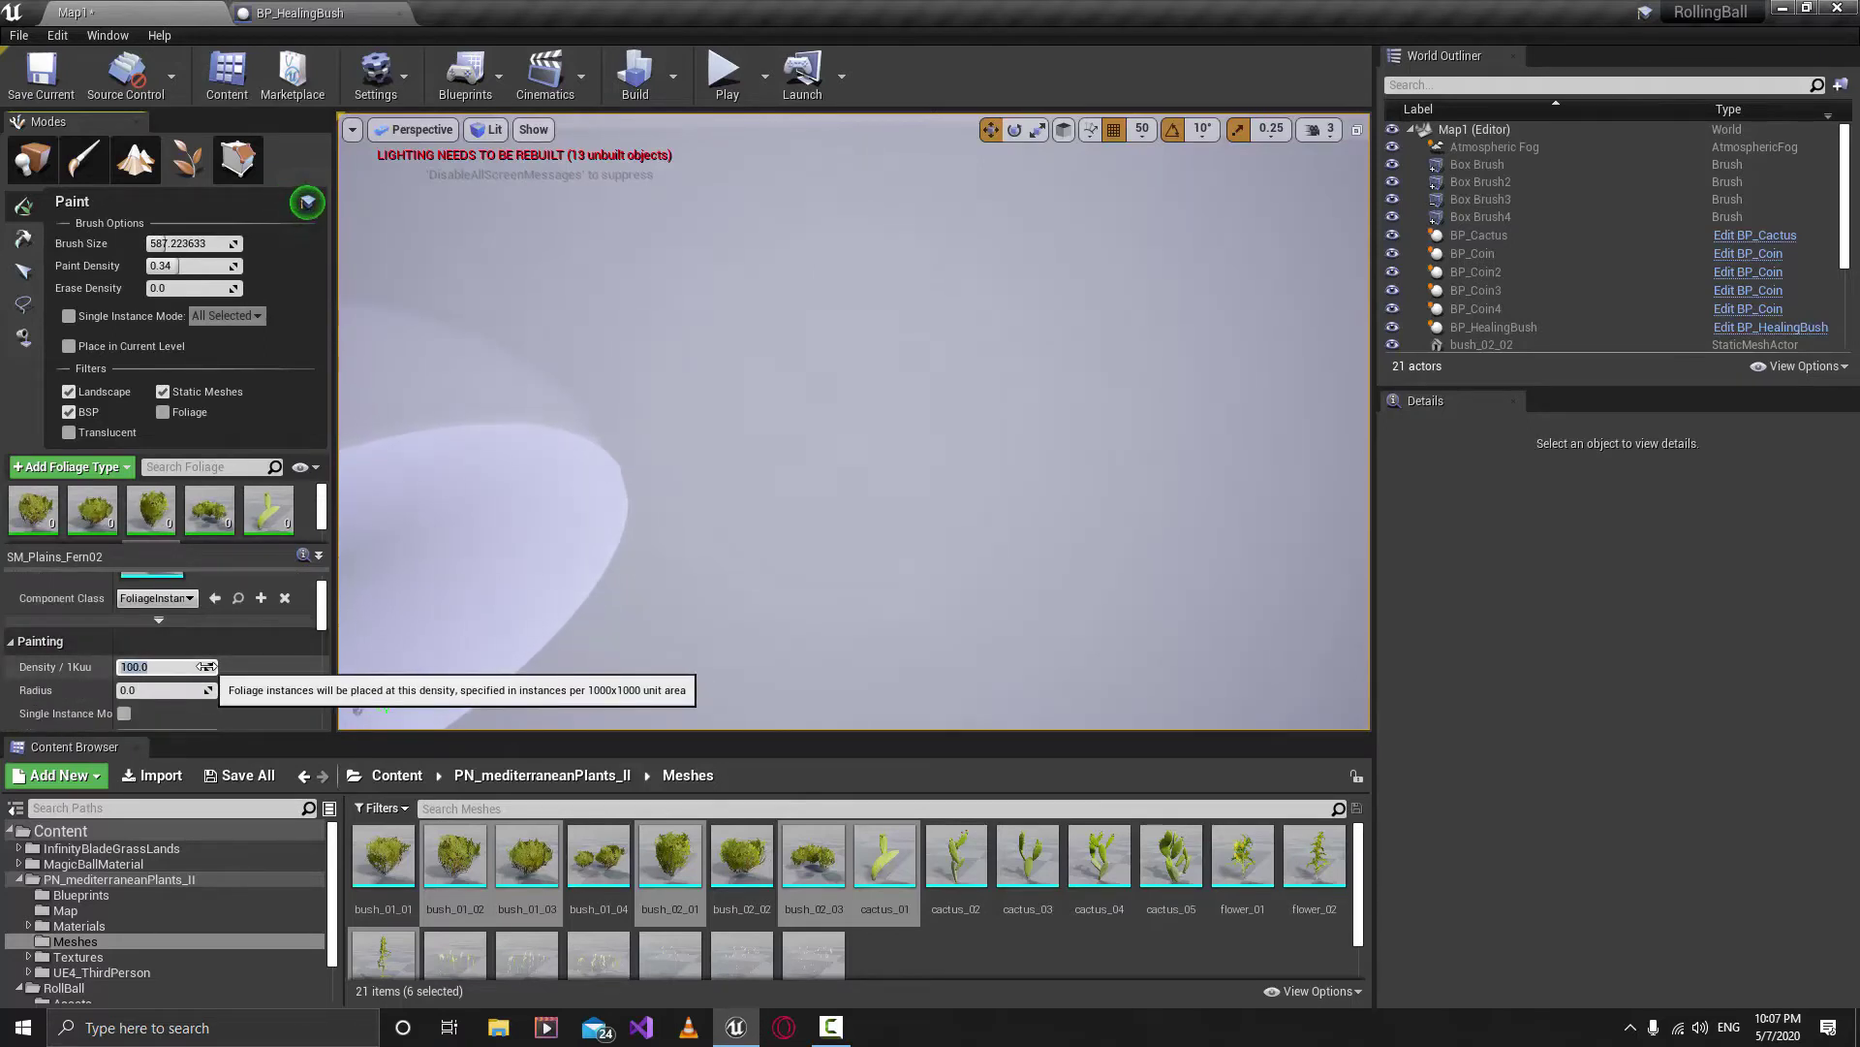
pyautogui.write('10')
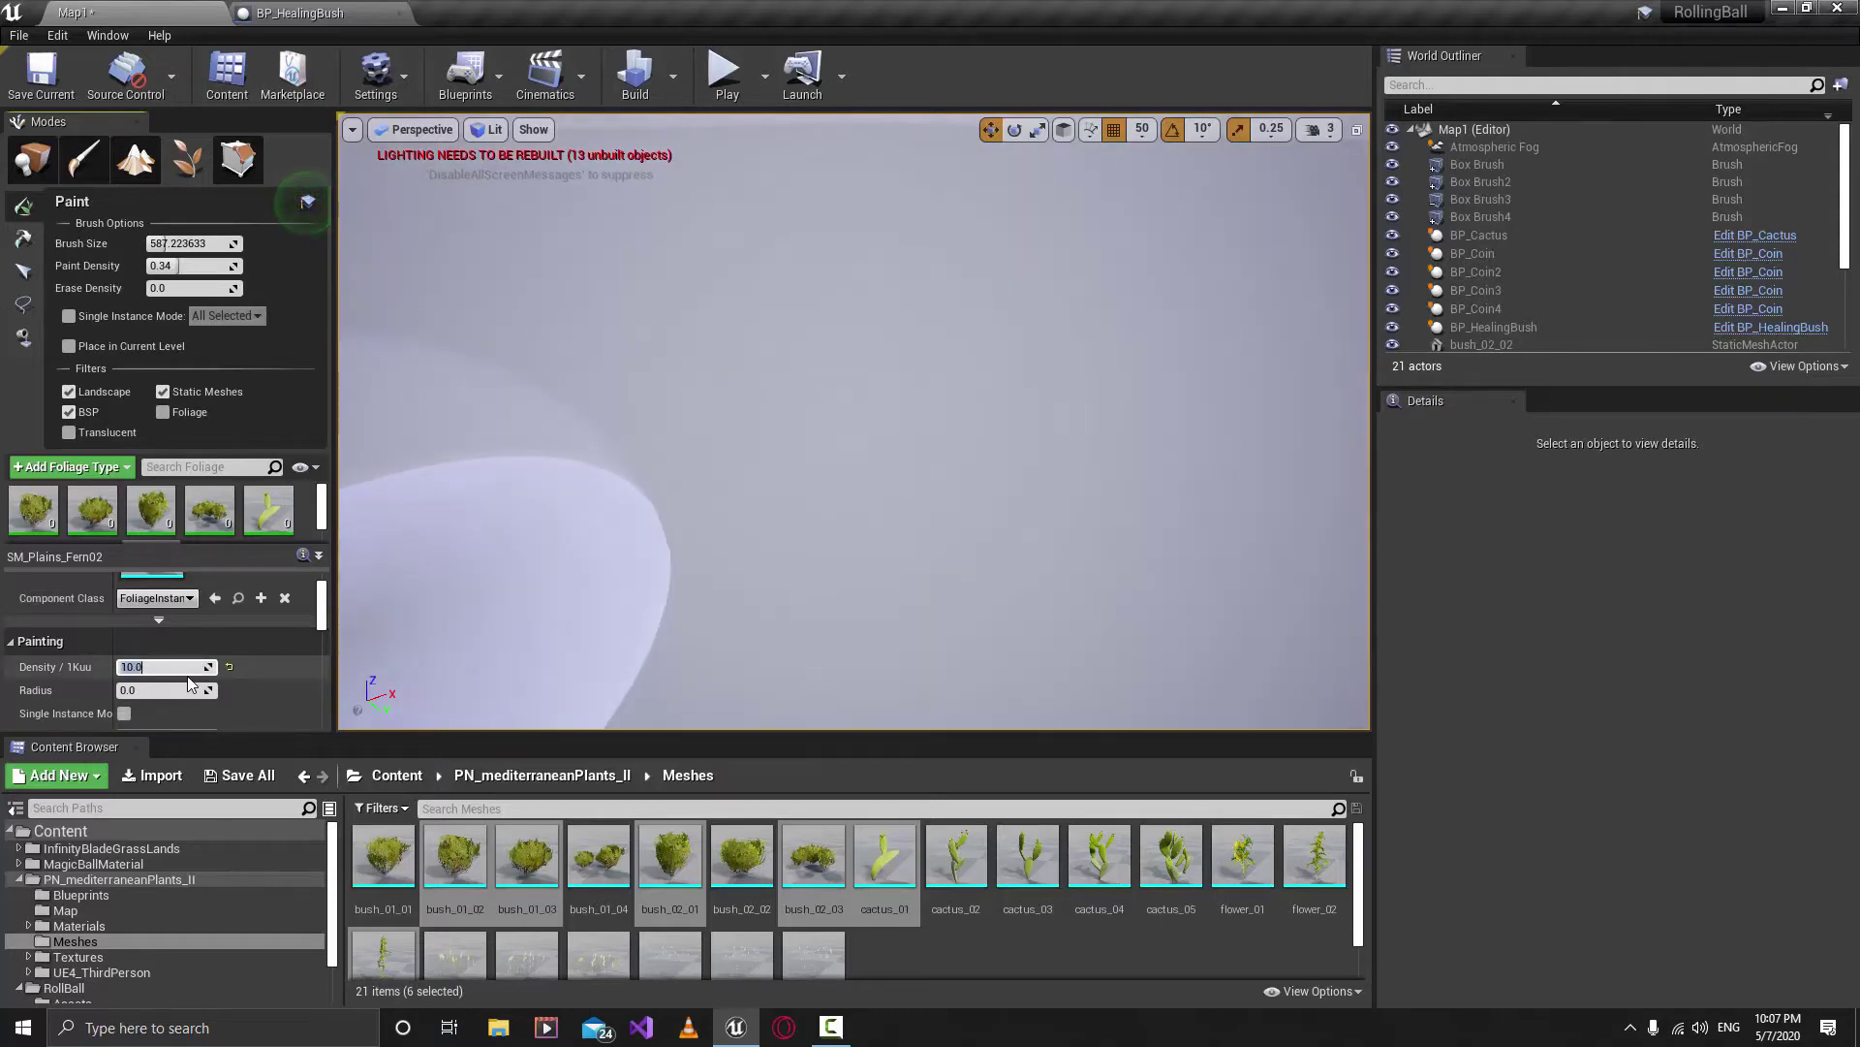
pyautogui.scroll(-1, 184, 521)
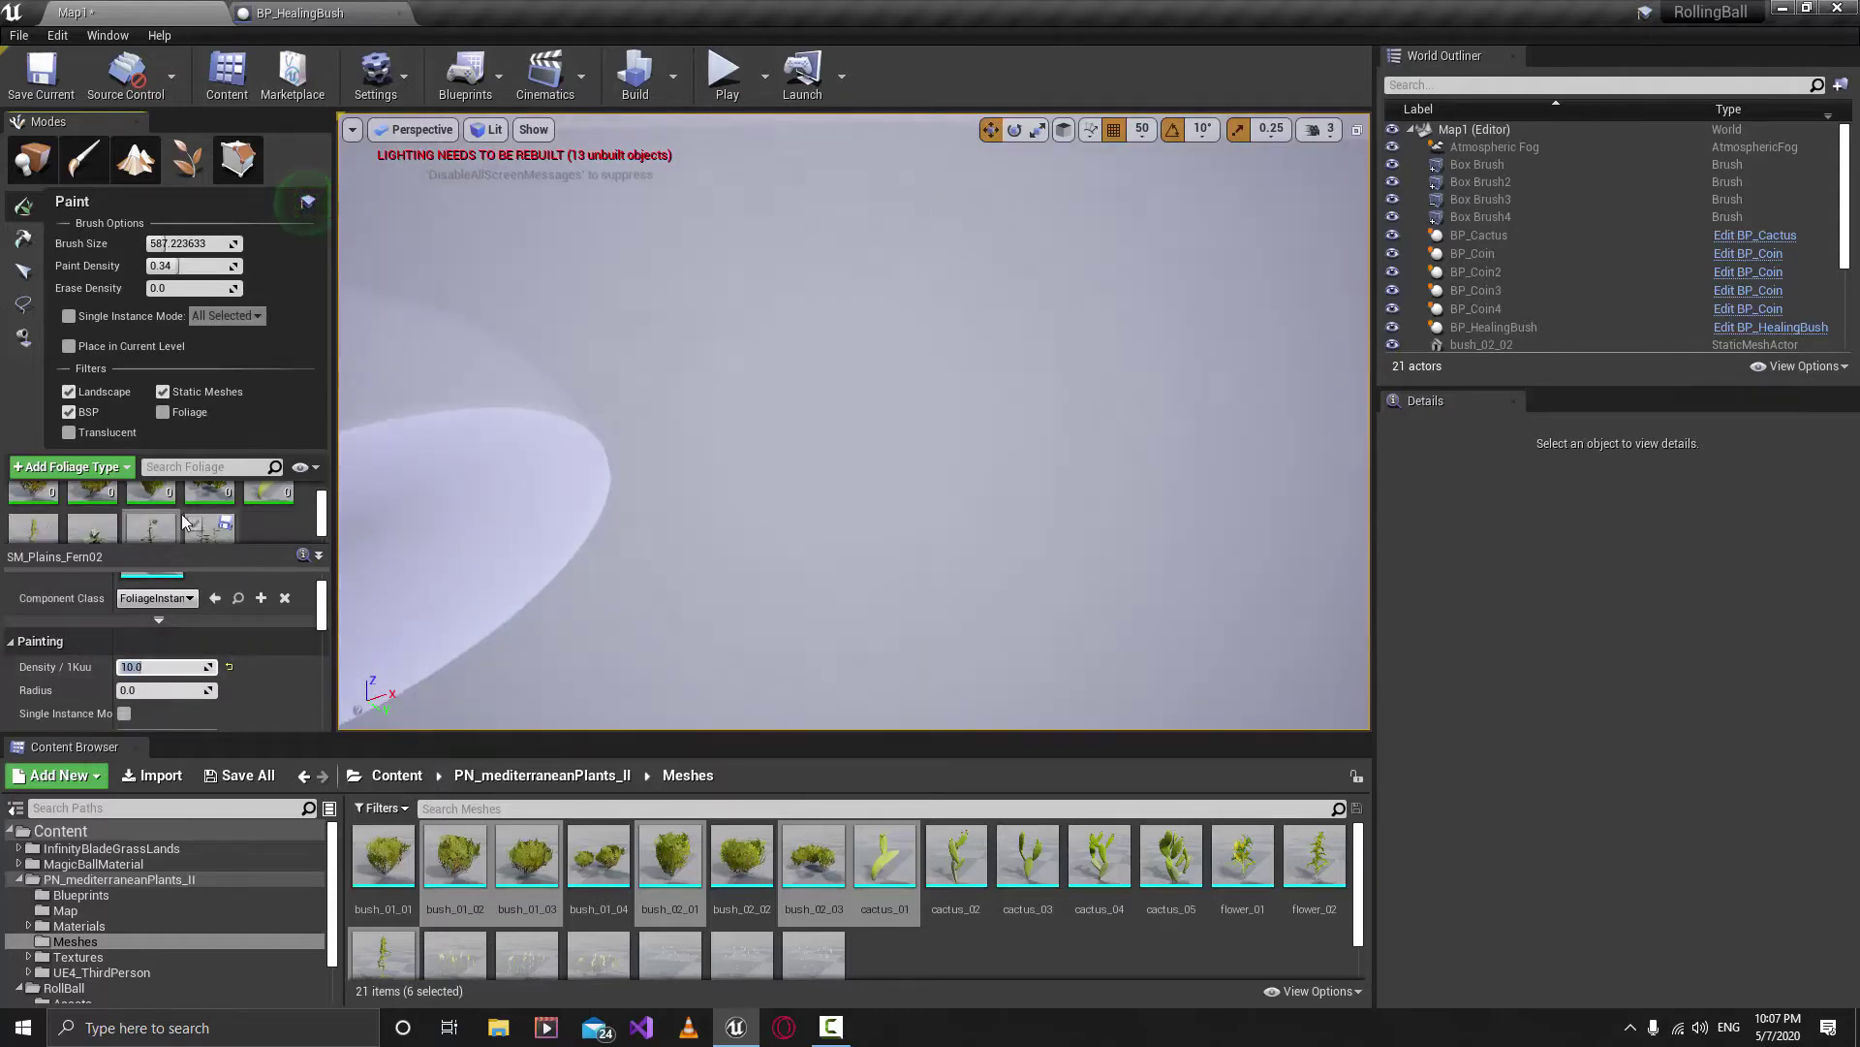
pyautogui.click(206, 528)
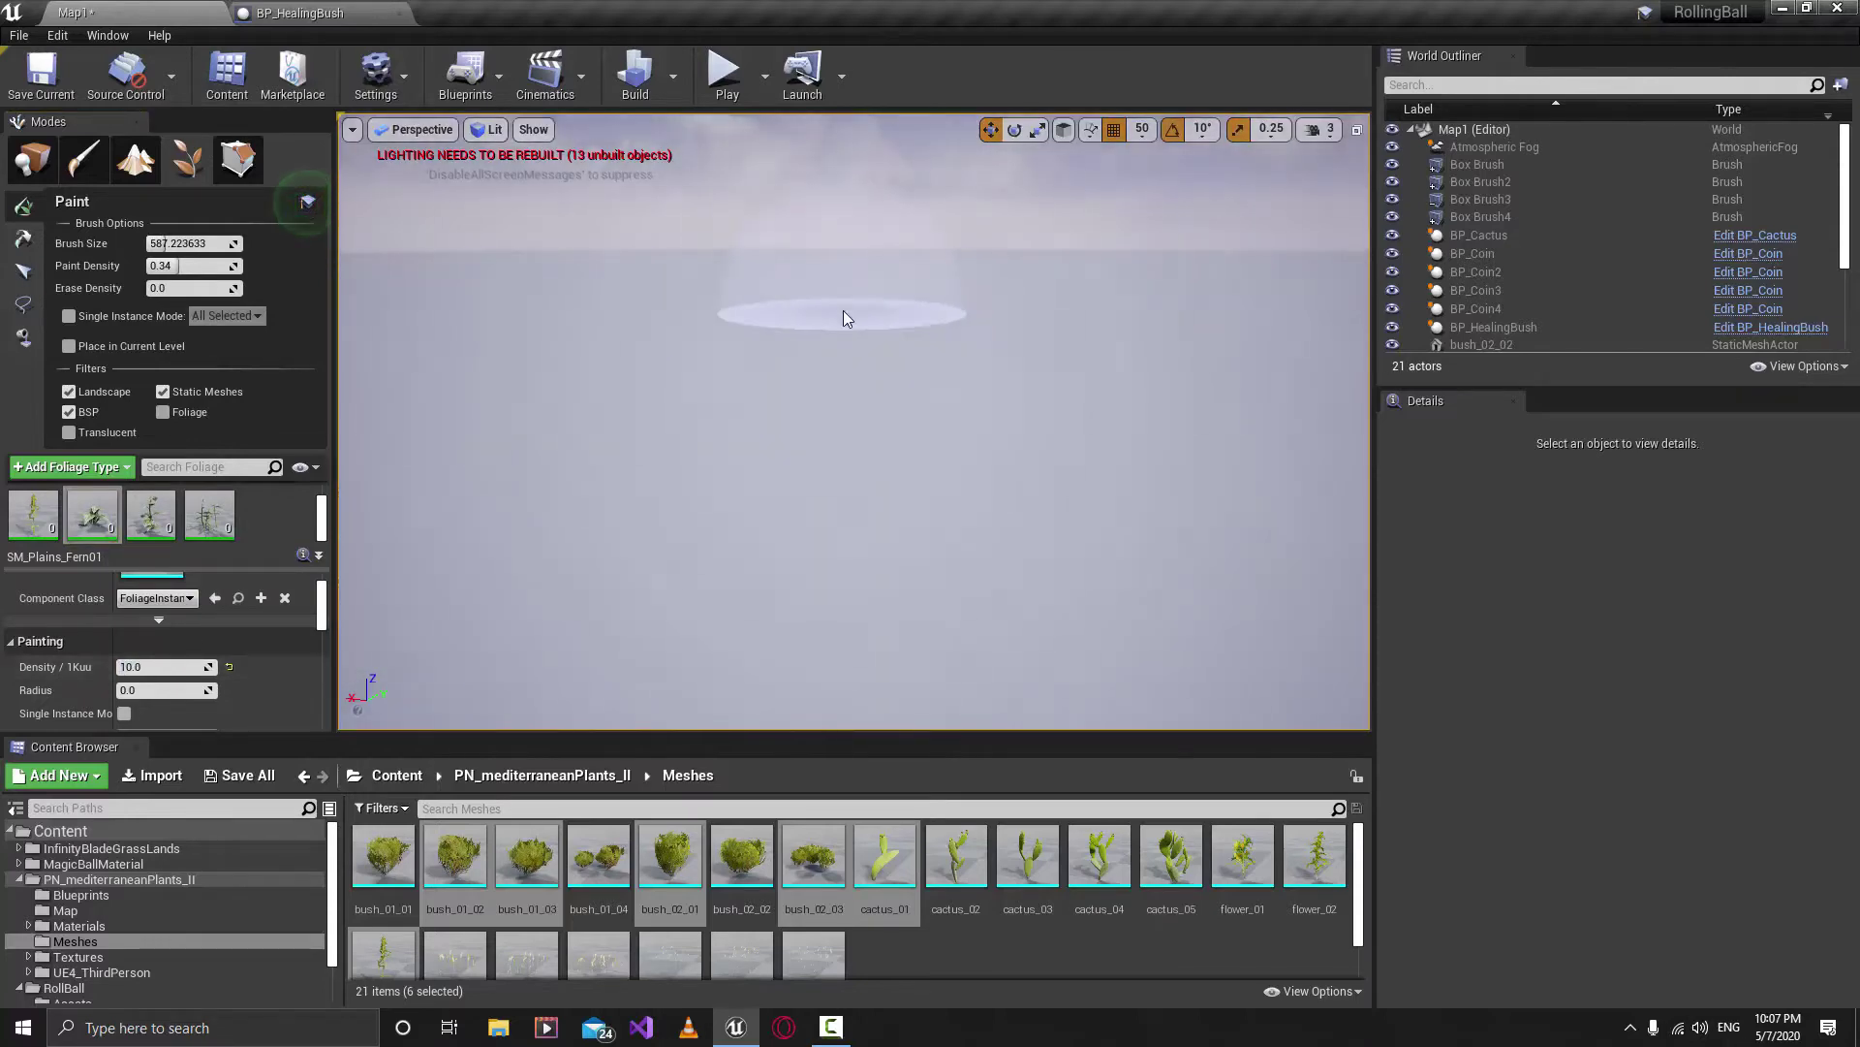
# Paint a test patch of all the foliage types on the empty floor and roll the ball through it in play mode.
pyautogui.moveTo(843, 312)
pyautogui.mouseDown()
pyautogui.moveTo(817, 407)
pyautogui.moveTo(826, 545)
pyautogui.mouseUp()
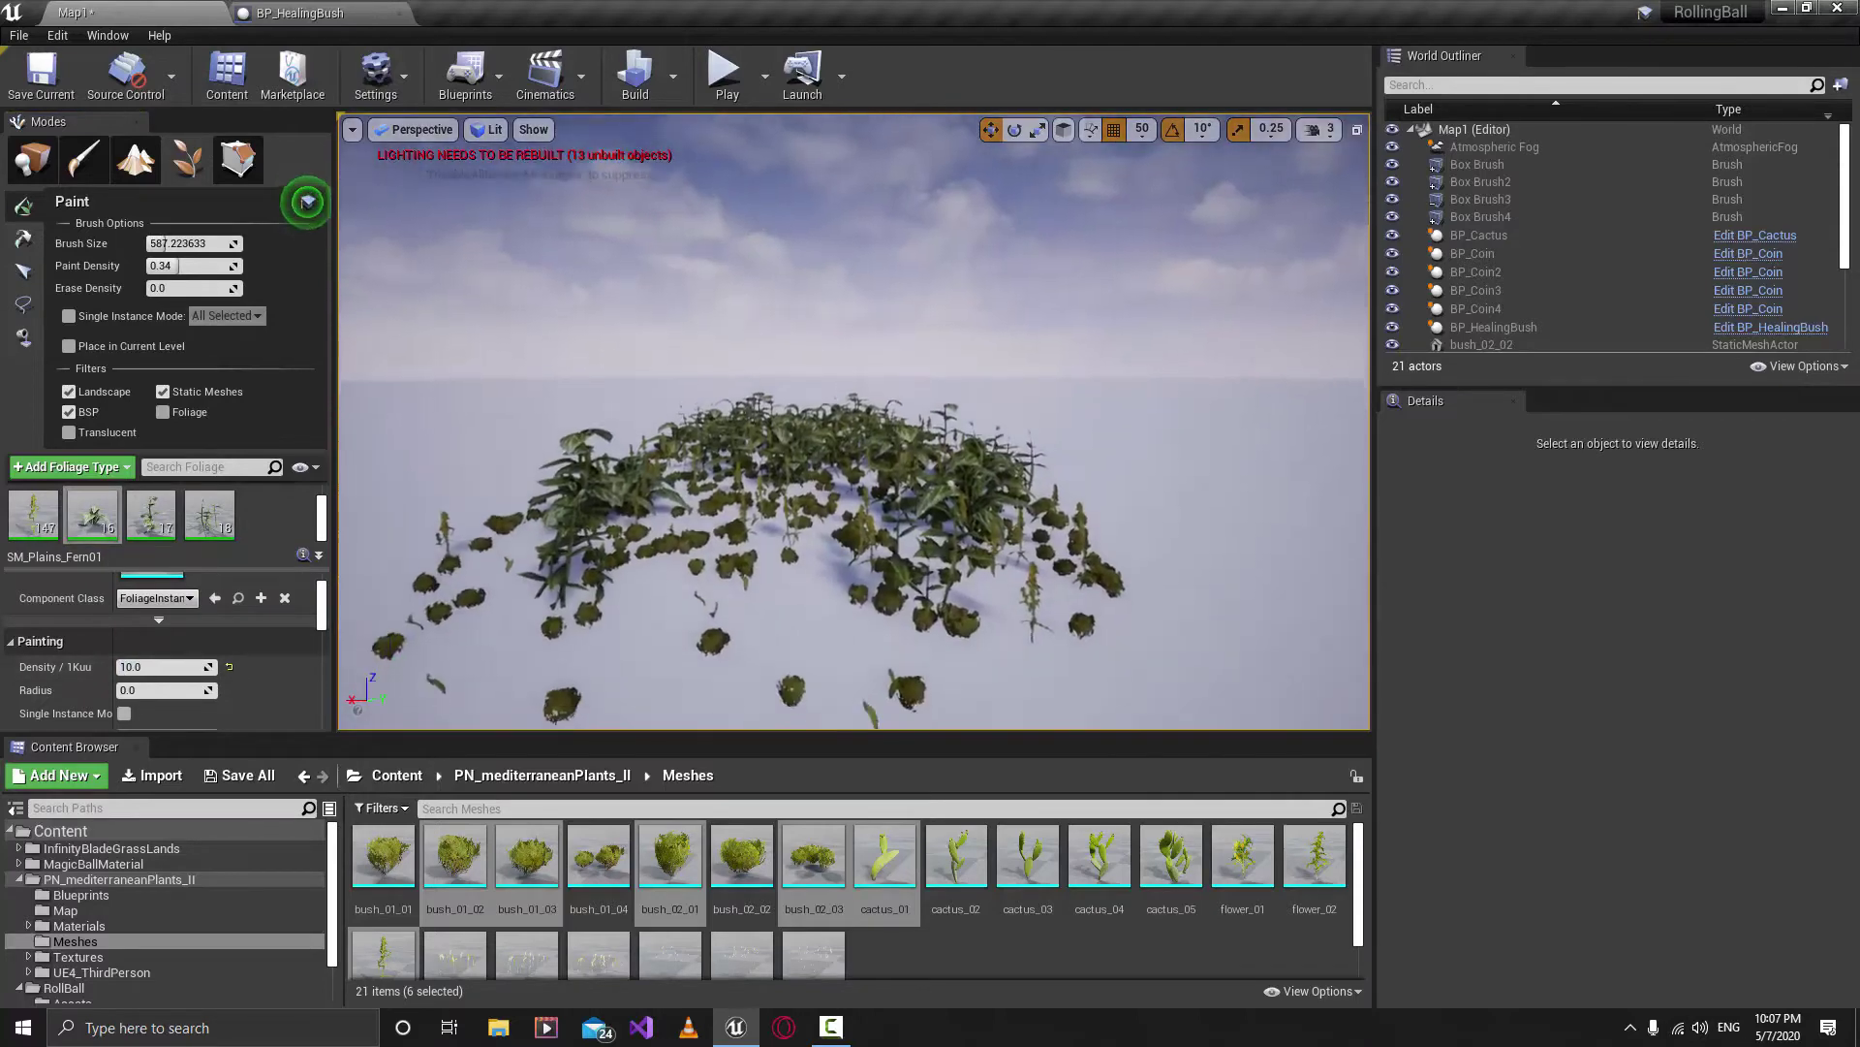
pyautogui.moveTo(852, 421); pyautogui.dragTo(853, 421, button='right')
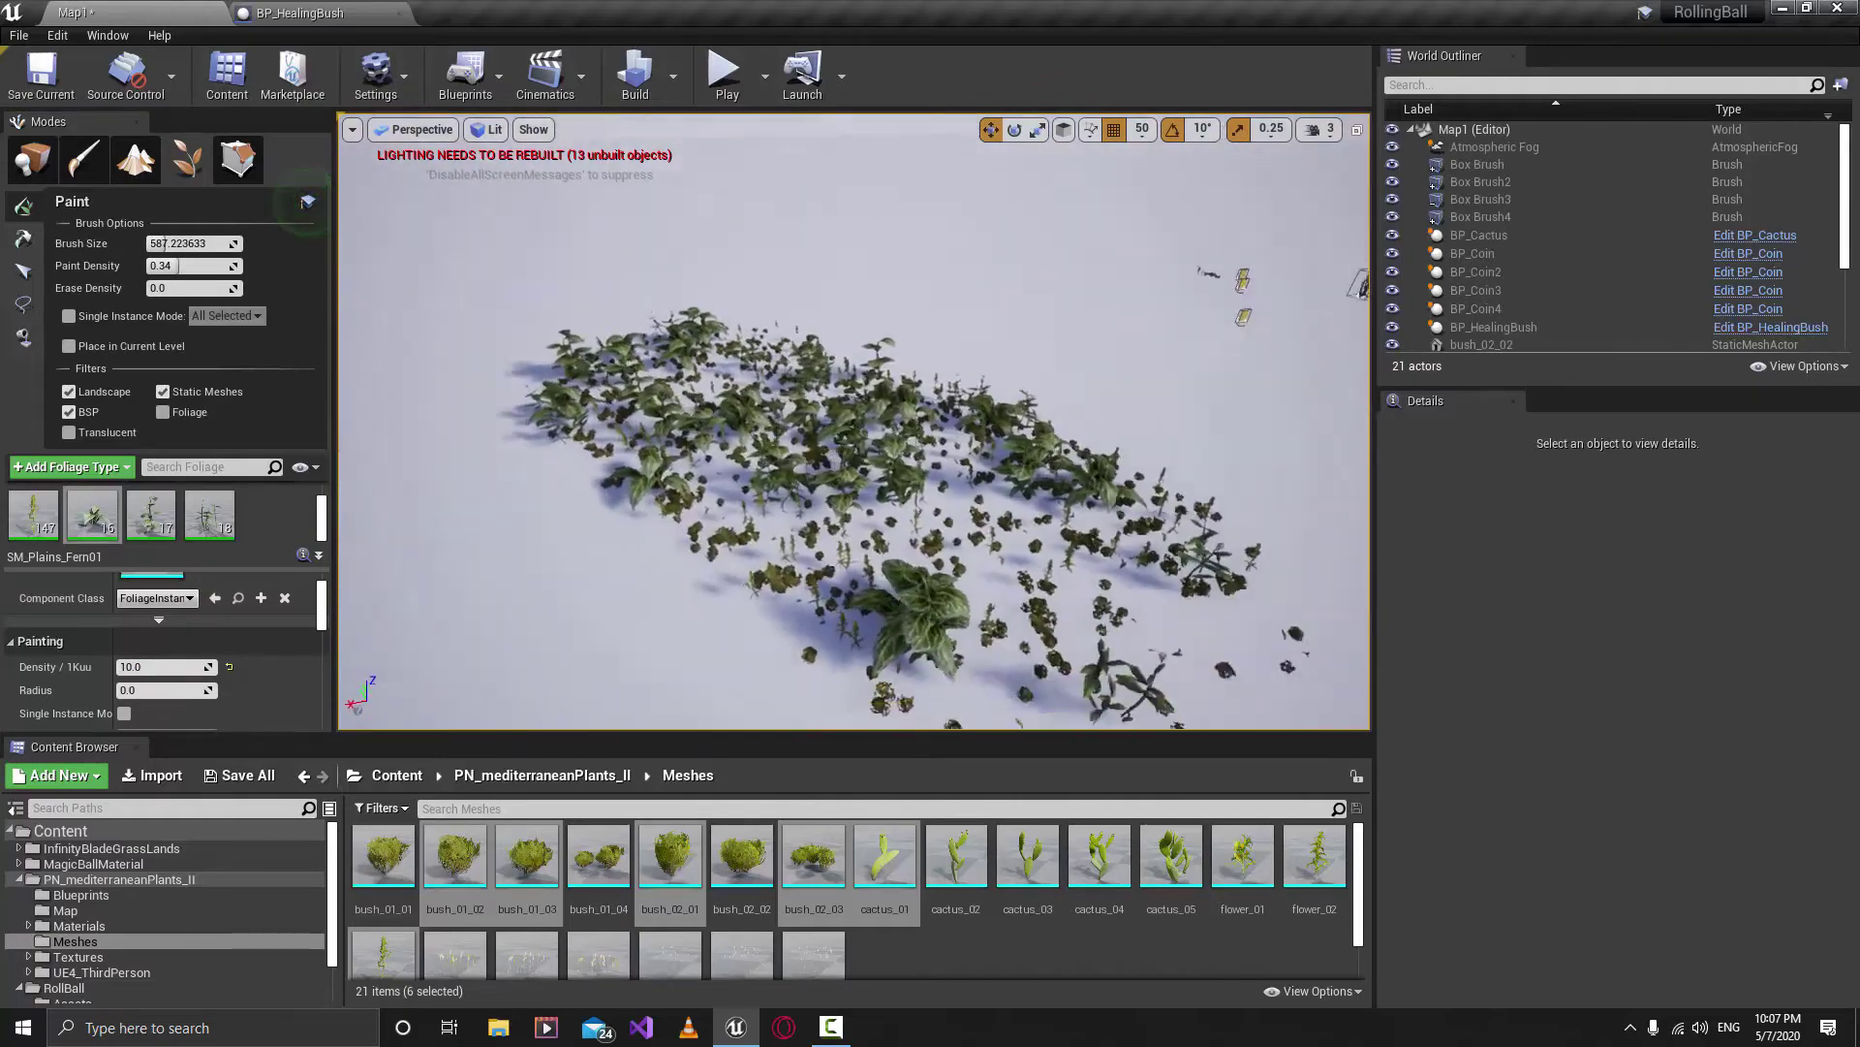
pyautogui.moveTo(853, 421); pyautogui.dragTo(853, 422, button='right')
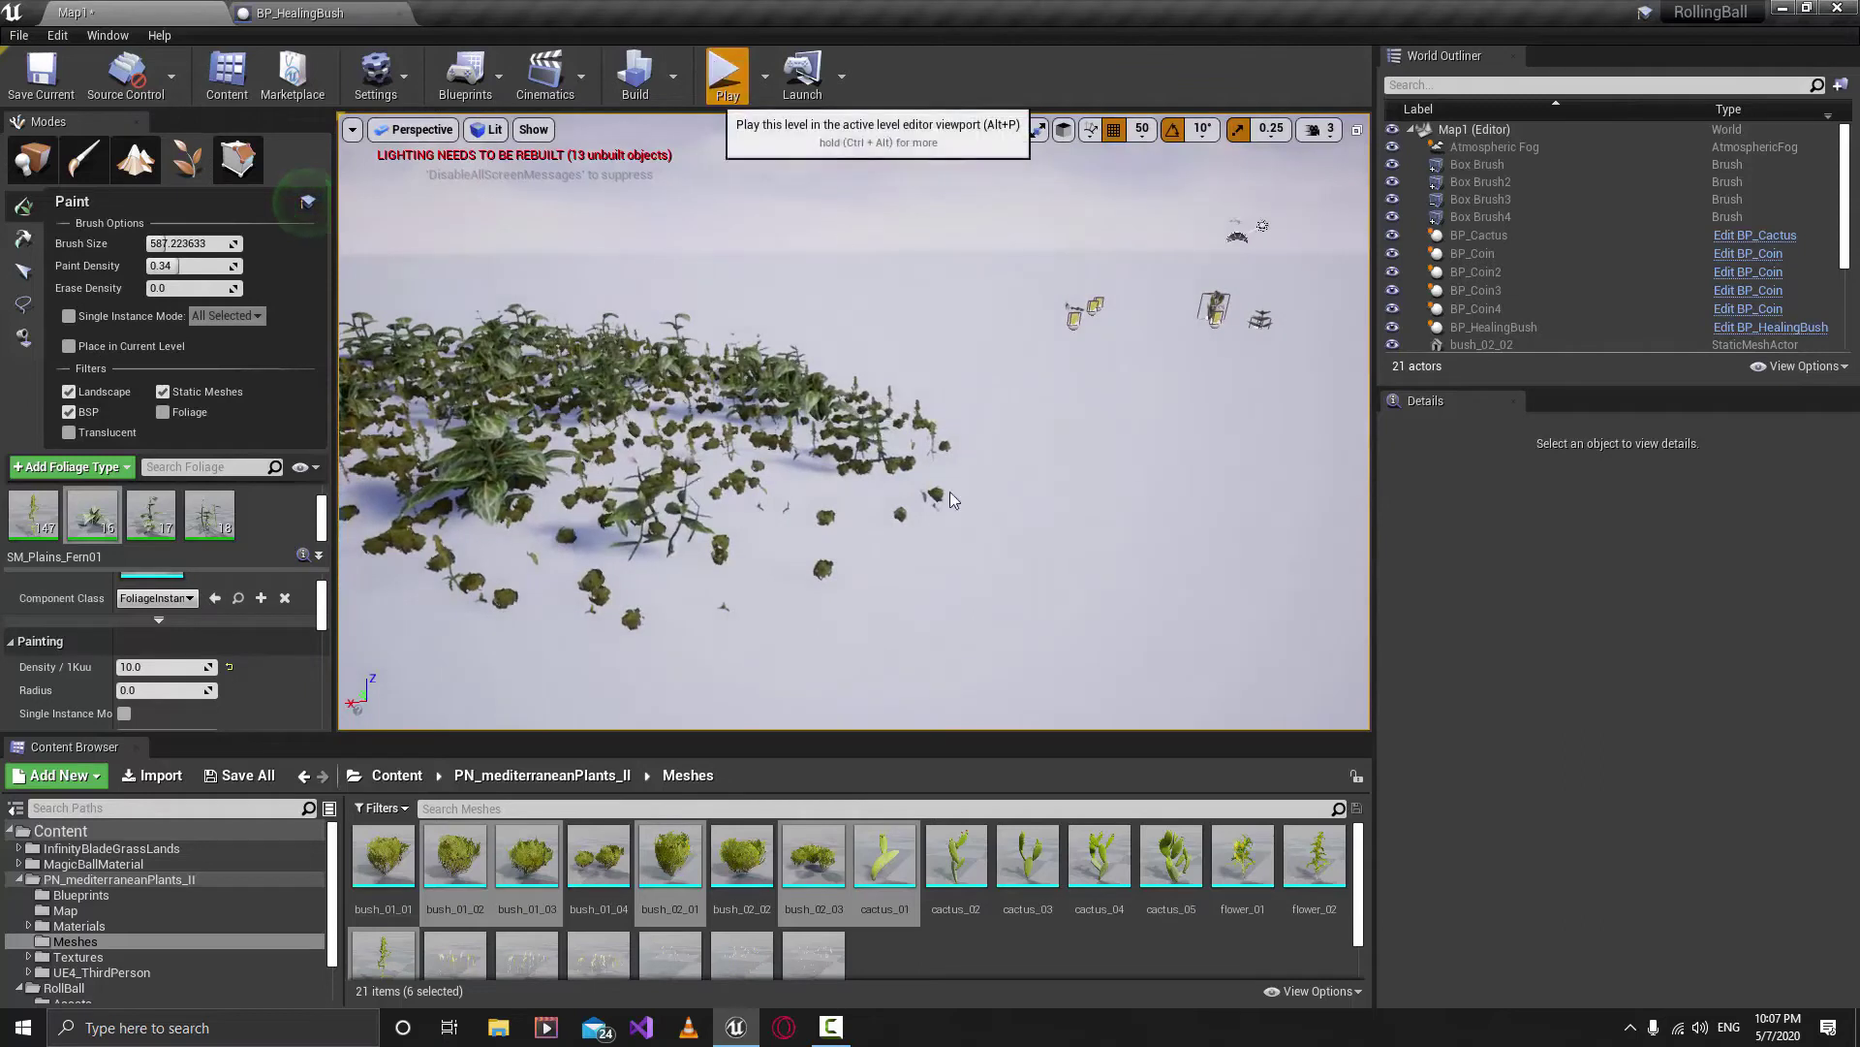
pyautogui.click(725, 70)
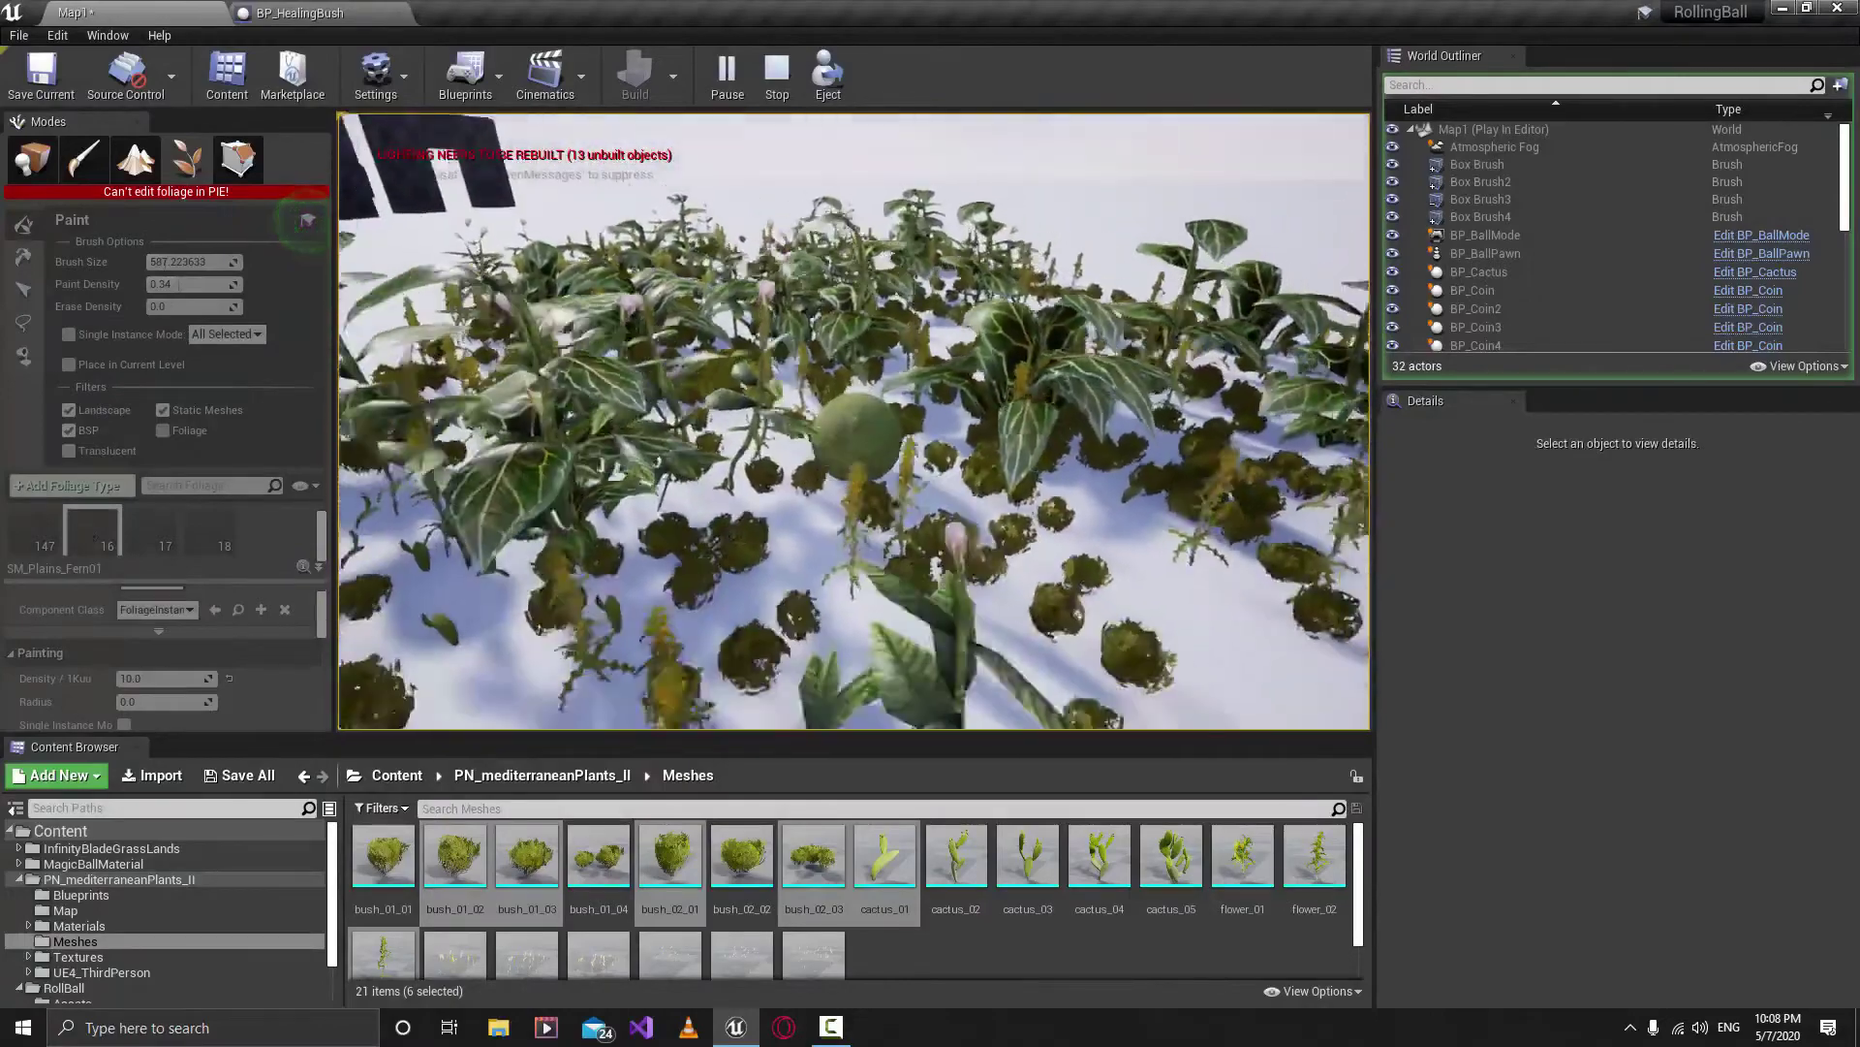
pyautogui.press('Escape')
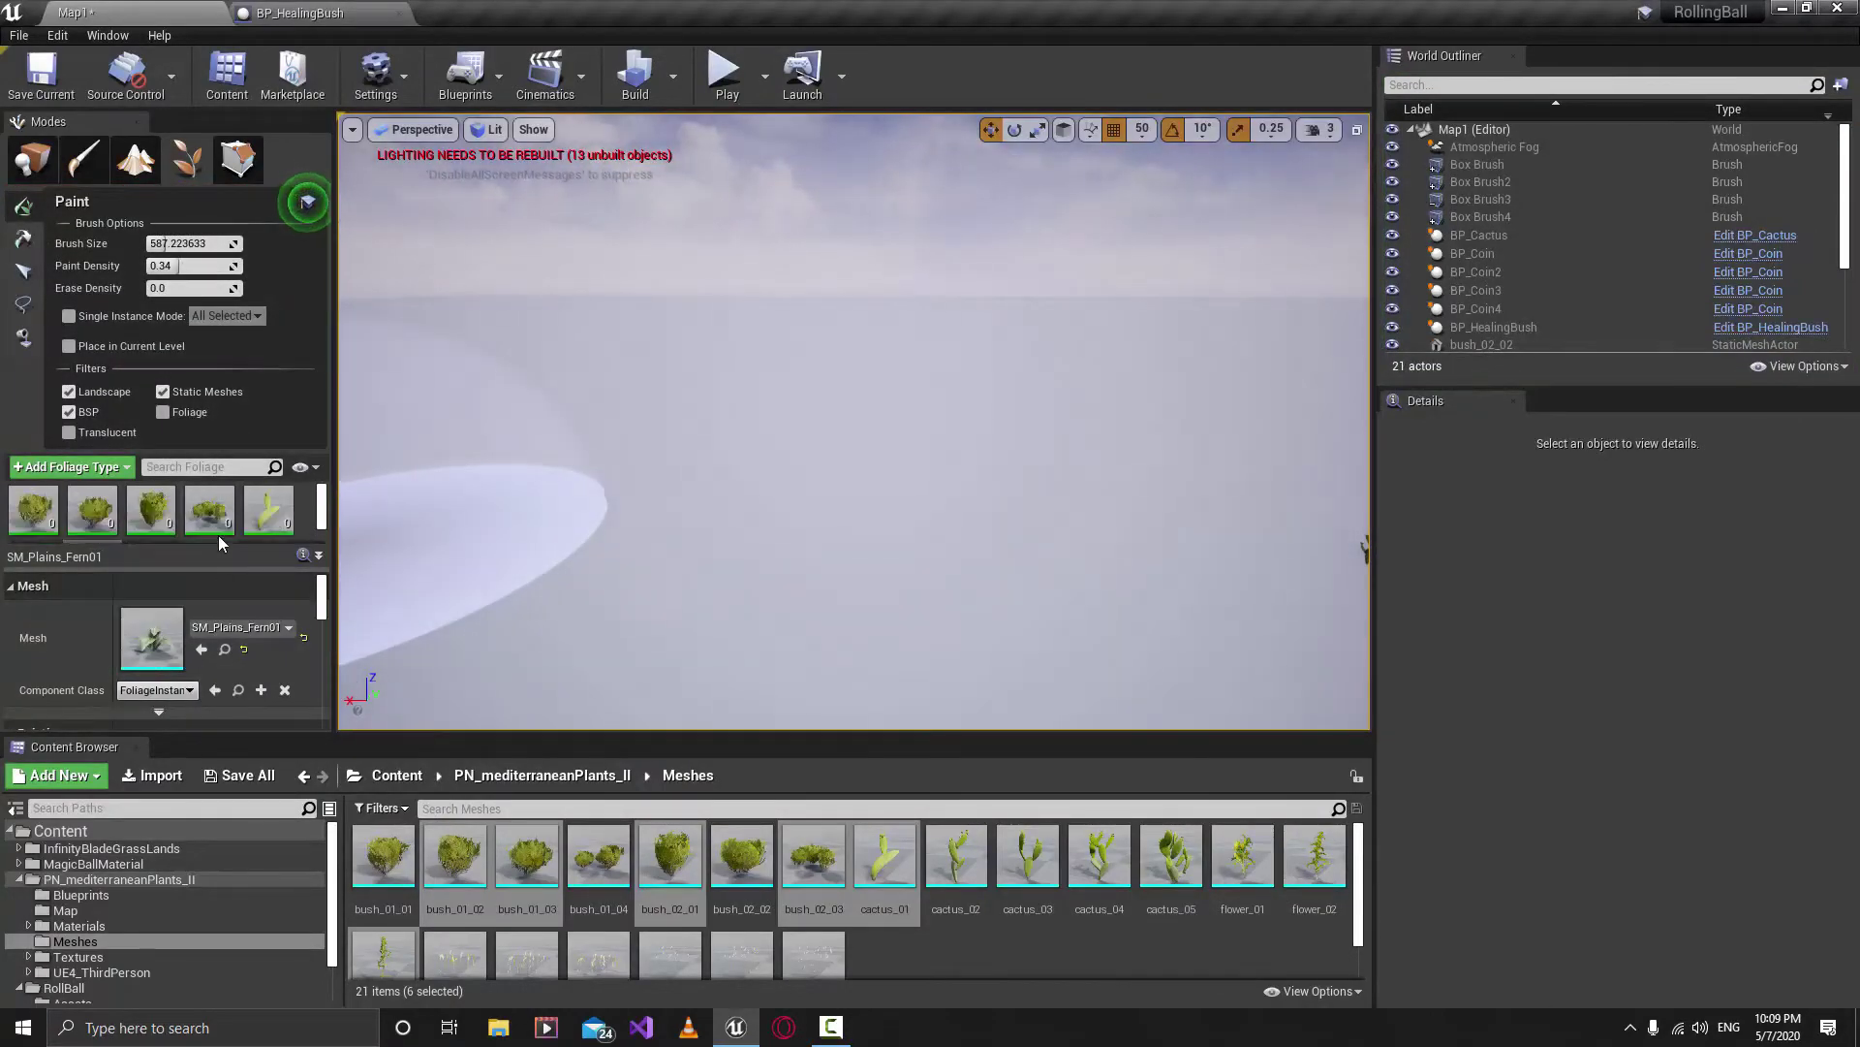
# Remove bush_01_02, bush_01_03, bush_02_01 and bush_02_03 from the foliage types.
pyautogui.click(239, 579)
pyautogui.moveTo(238, 570); pyautogui.dragTo(257, 677)
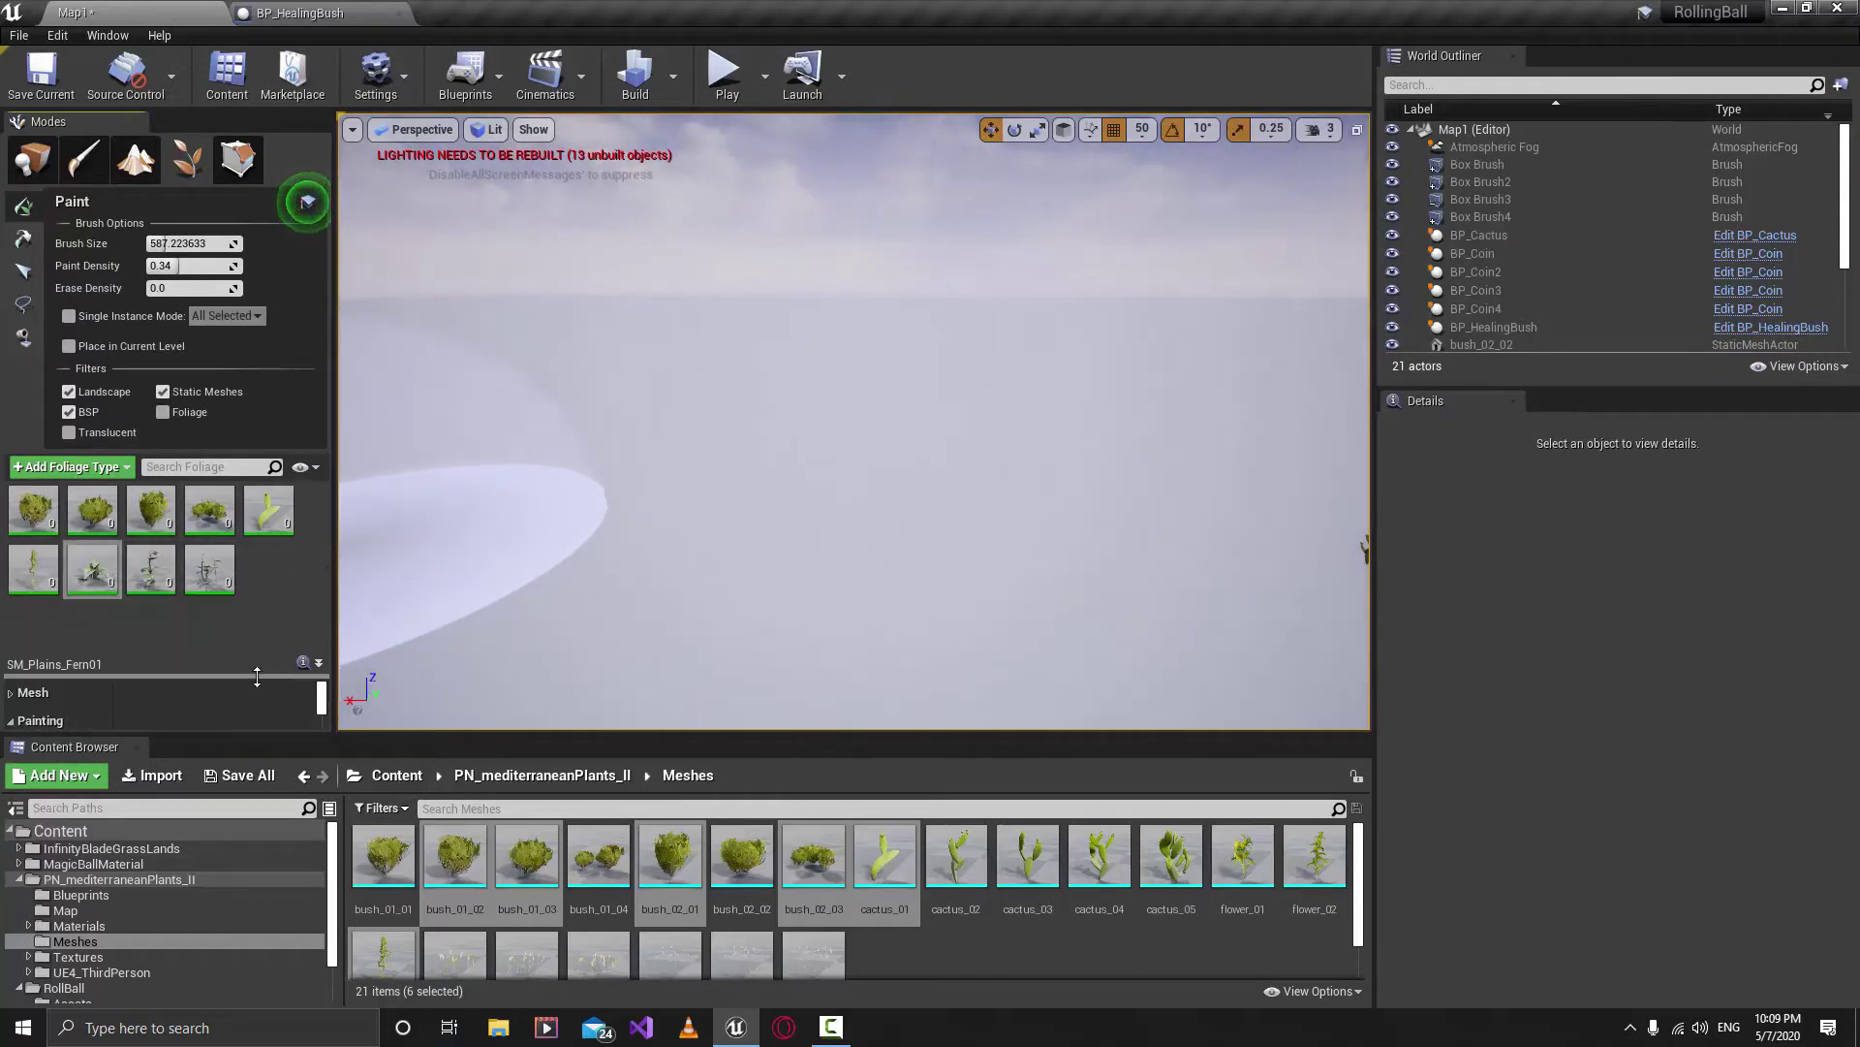
pyautogui.click(42, 518)
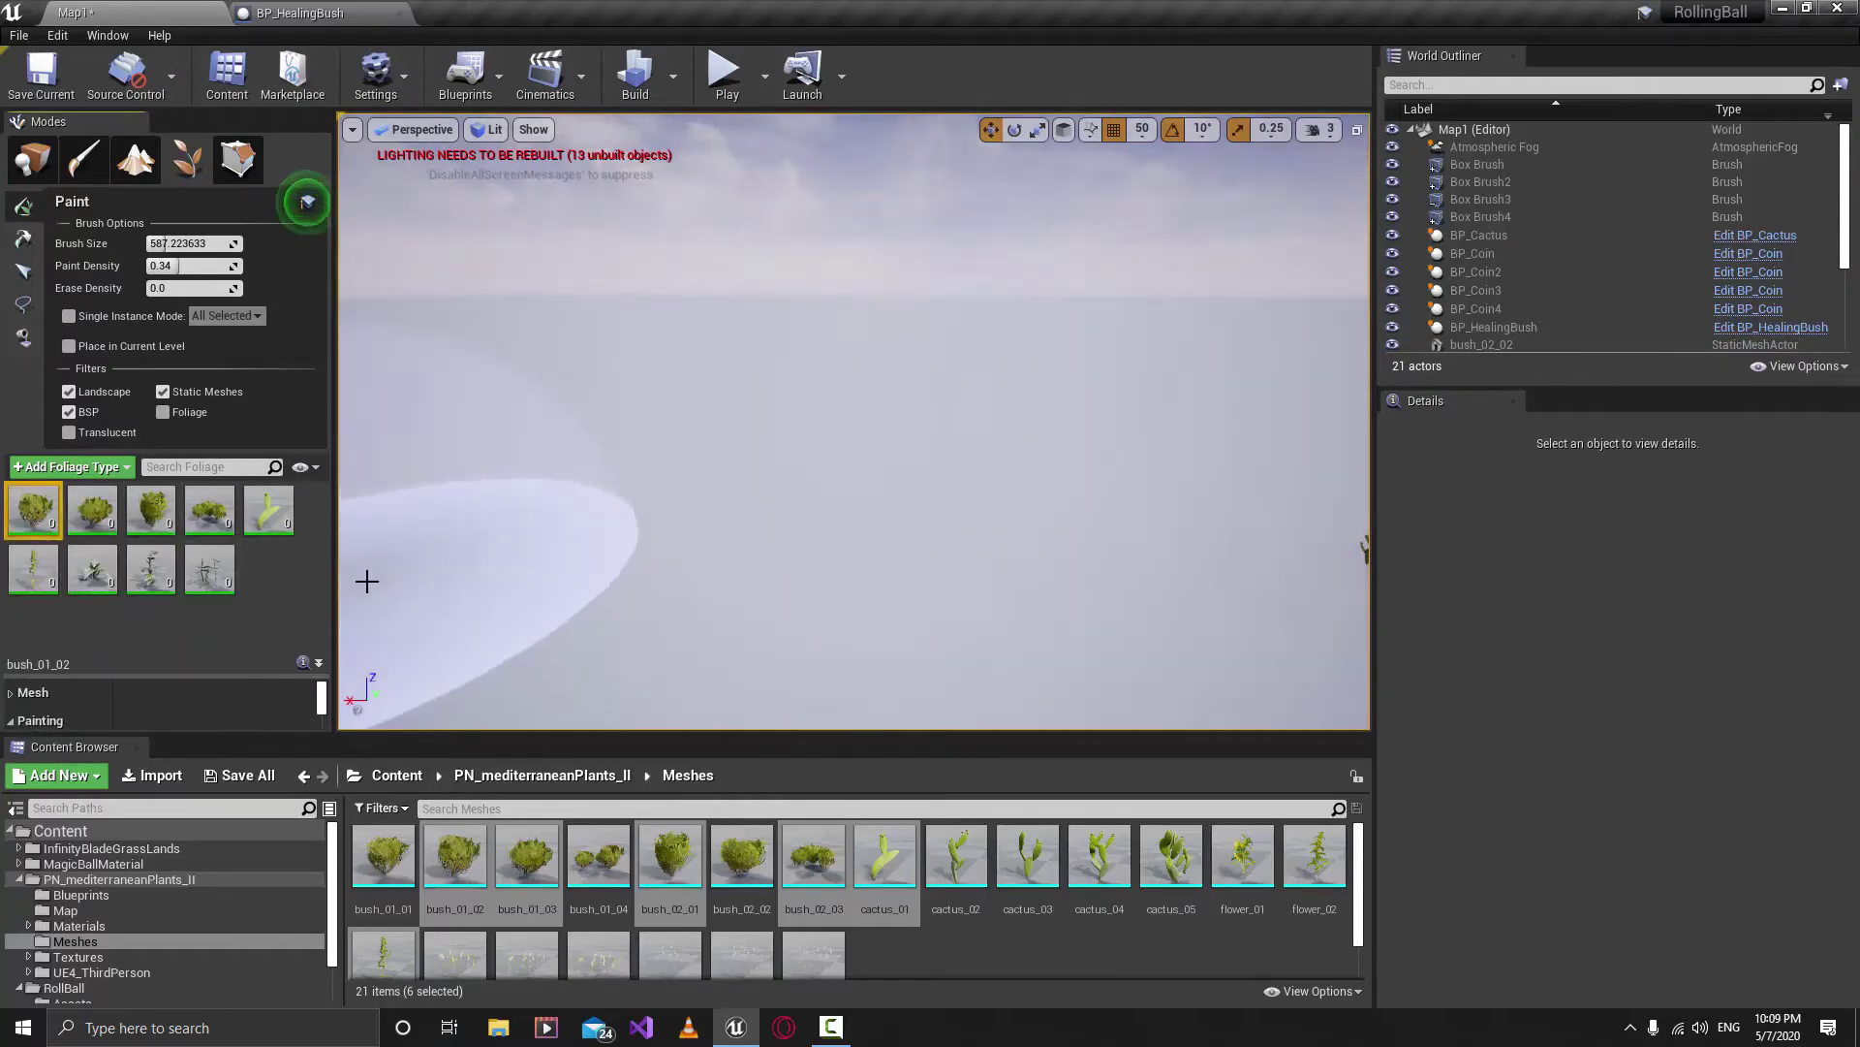
pyautogui.press('Delete')
pyautogui.click(48, 516)
pyautogui.press('Delete')
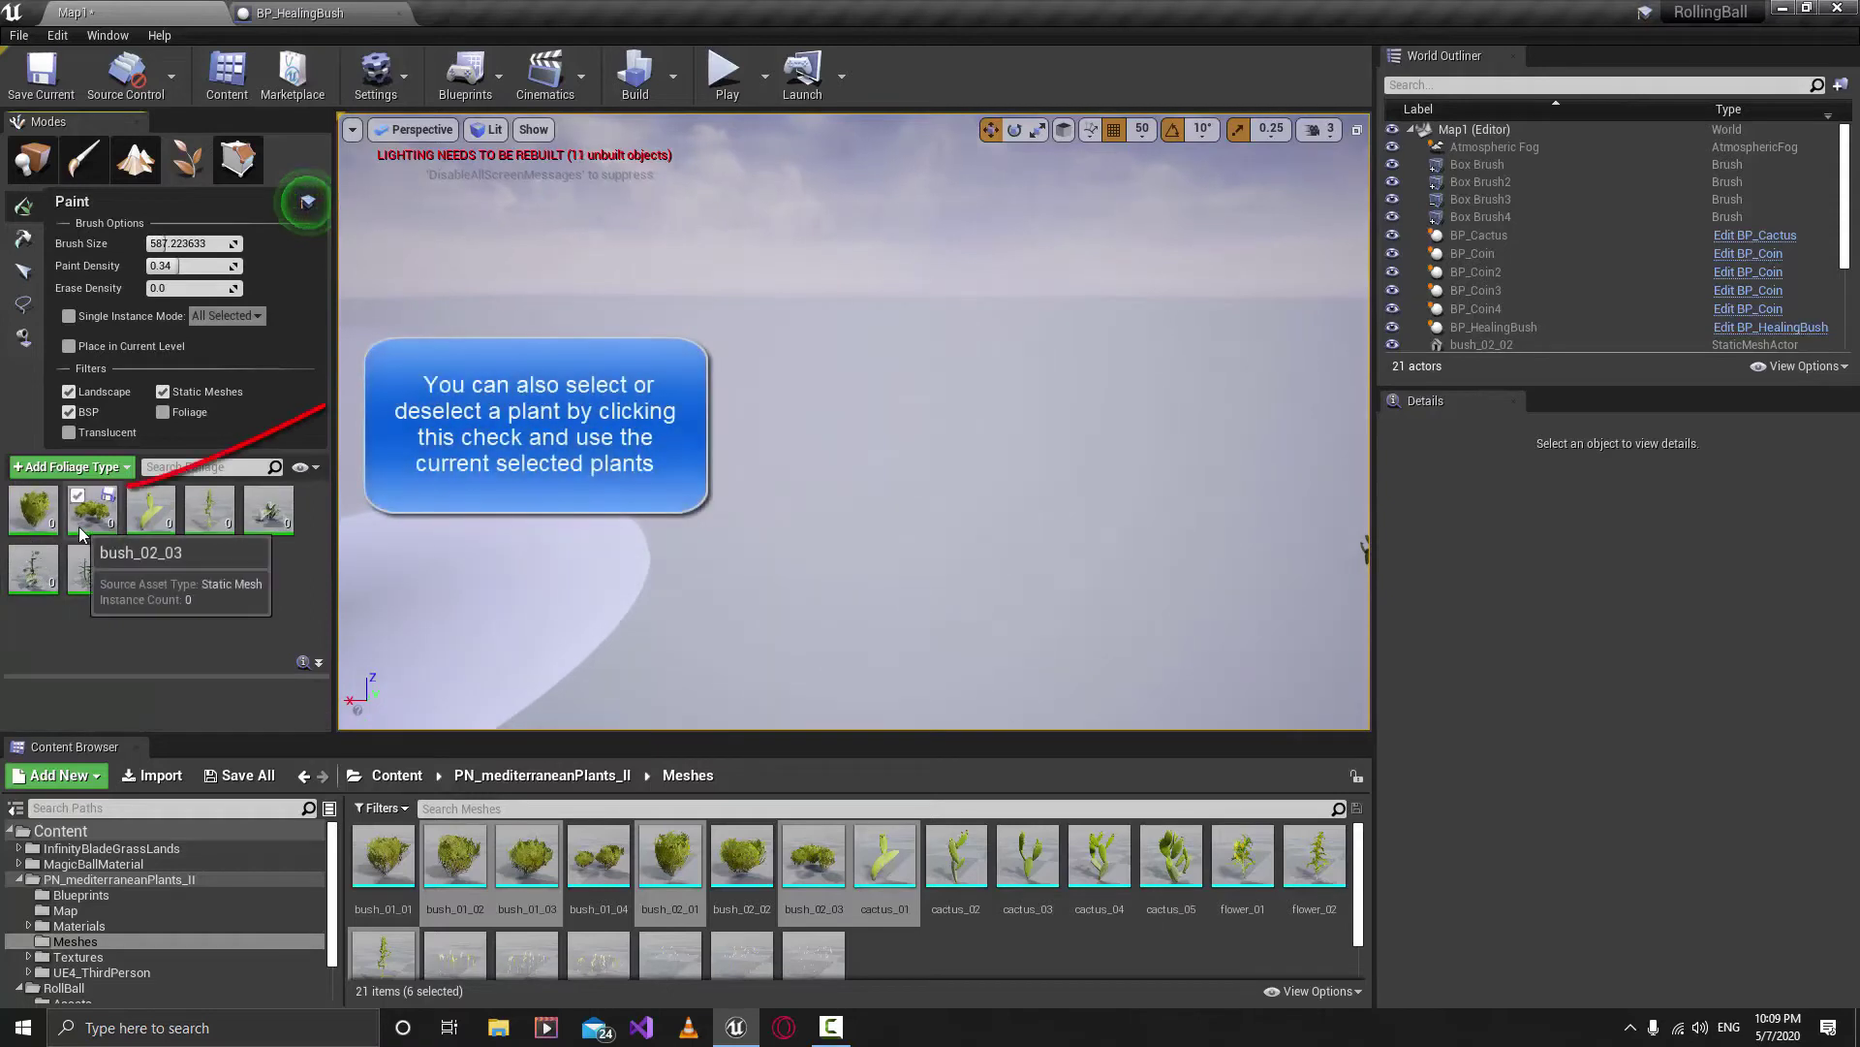
pyautogui.click(52, 520)
pyautogui.press('Delete')
pyautogui.click(58, 523)
pyautogui.press('Delete')
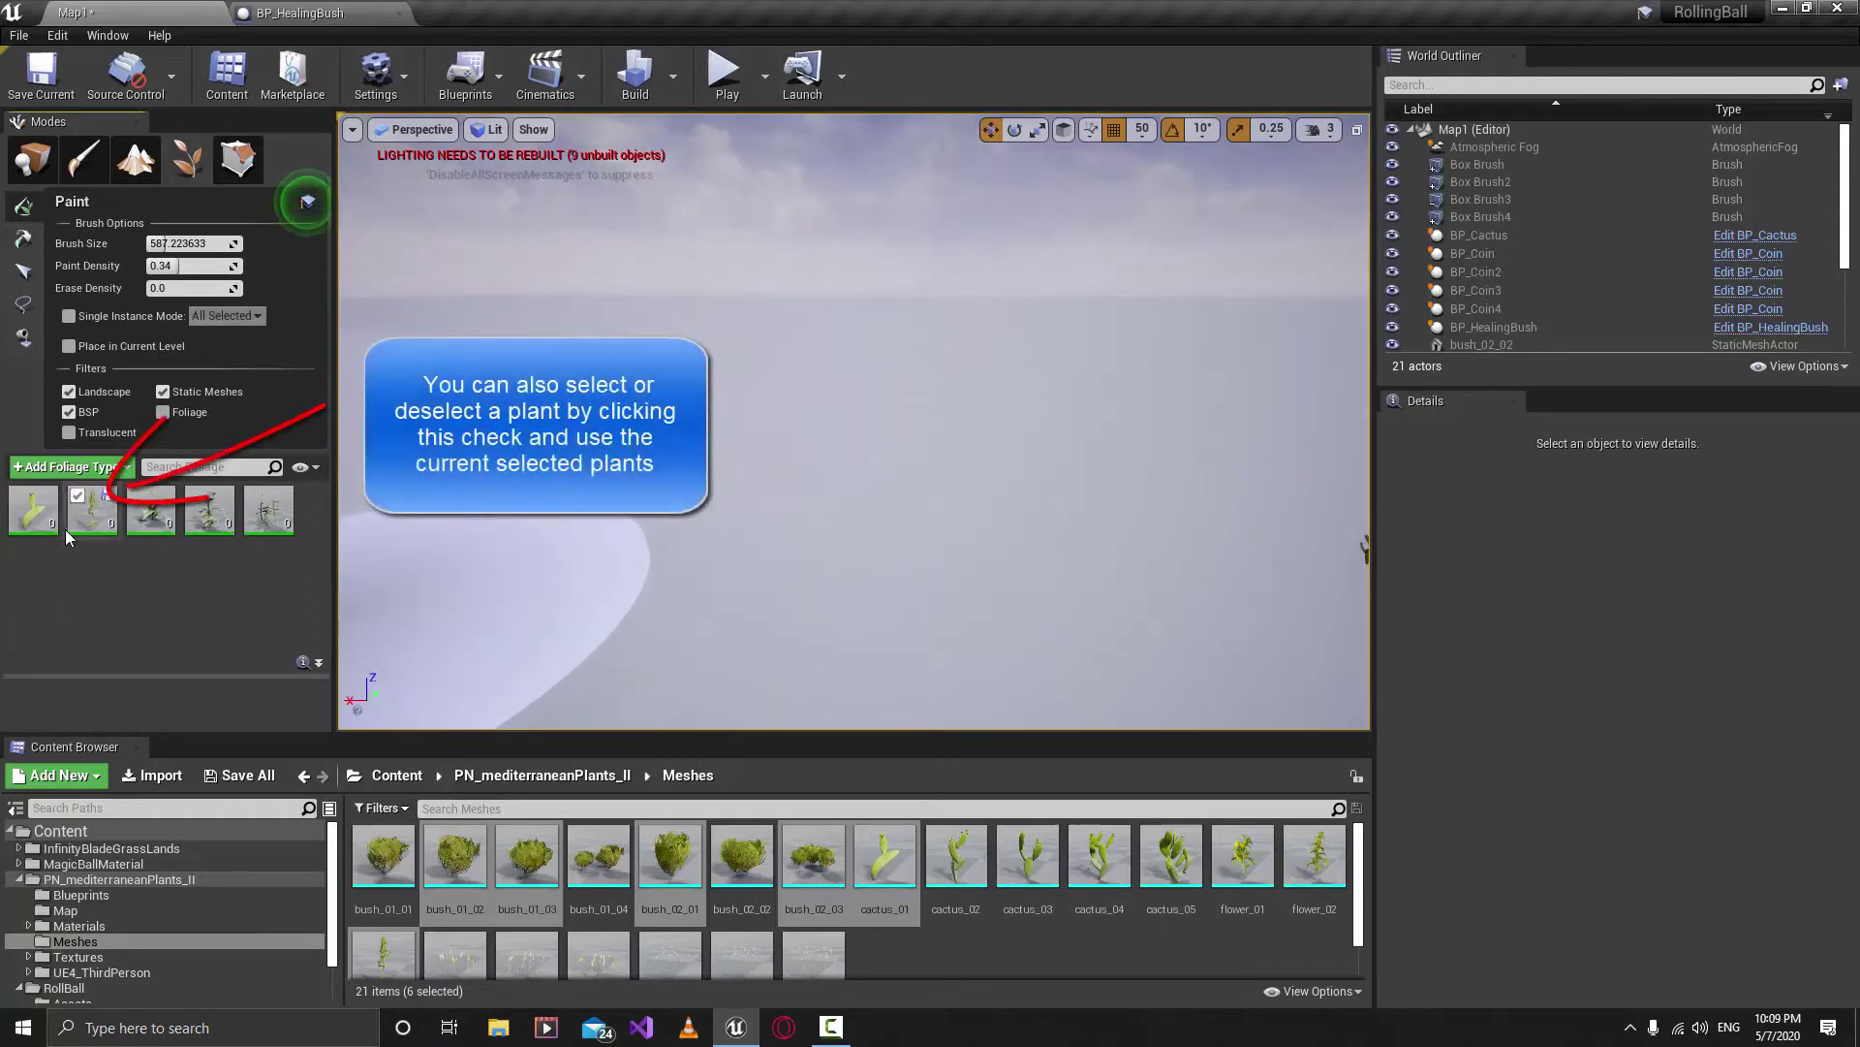
# Remove SM_Plains_Fern01 and SM_Plains_Fern03 from the foliage types.
pyautogui.click(138, 521)
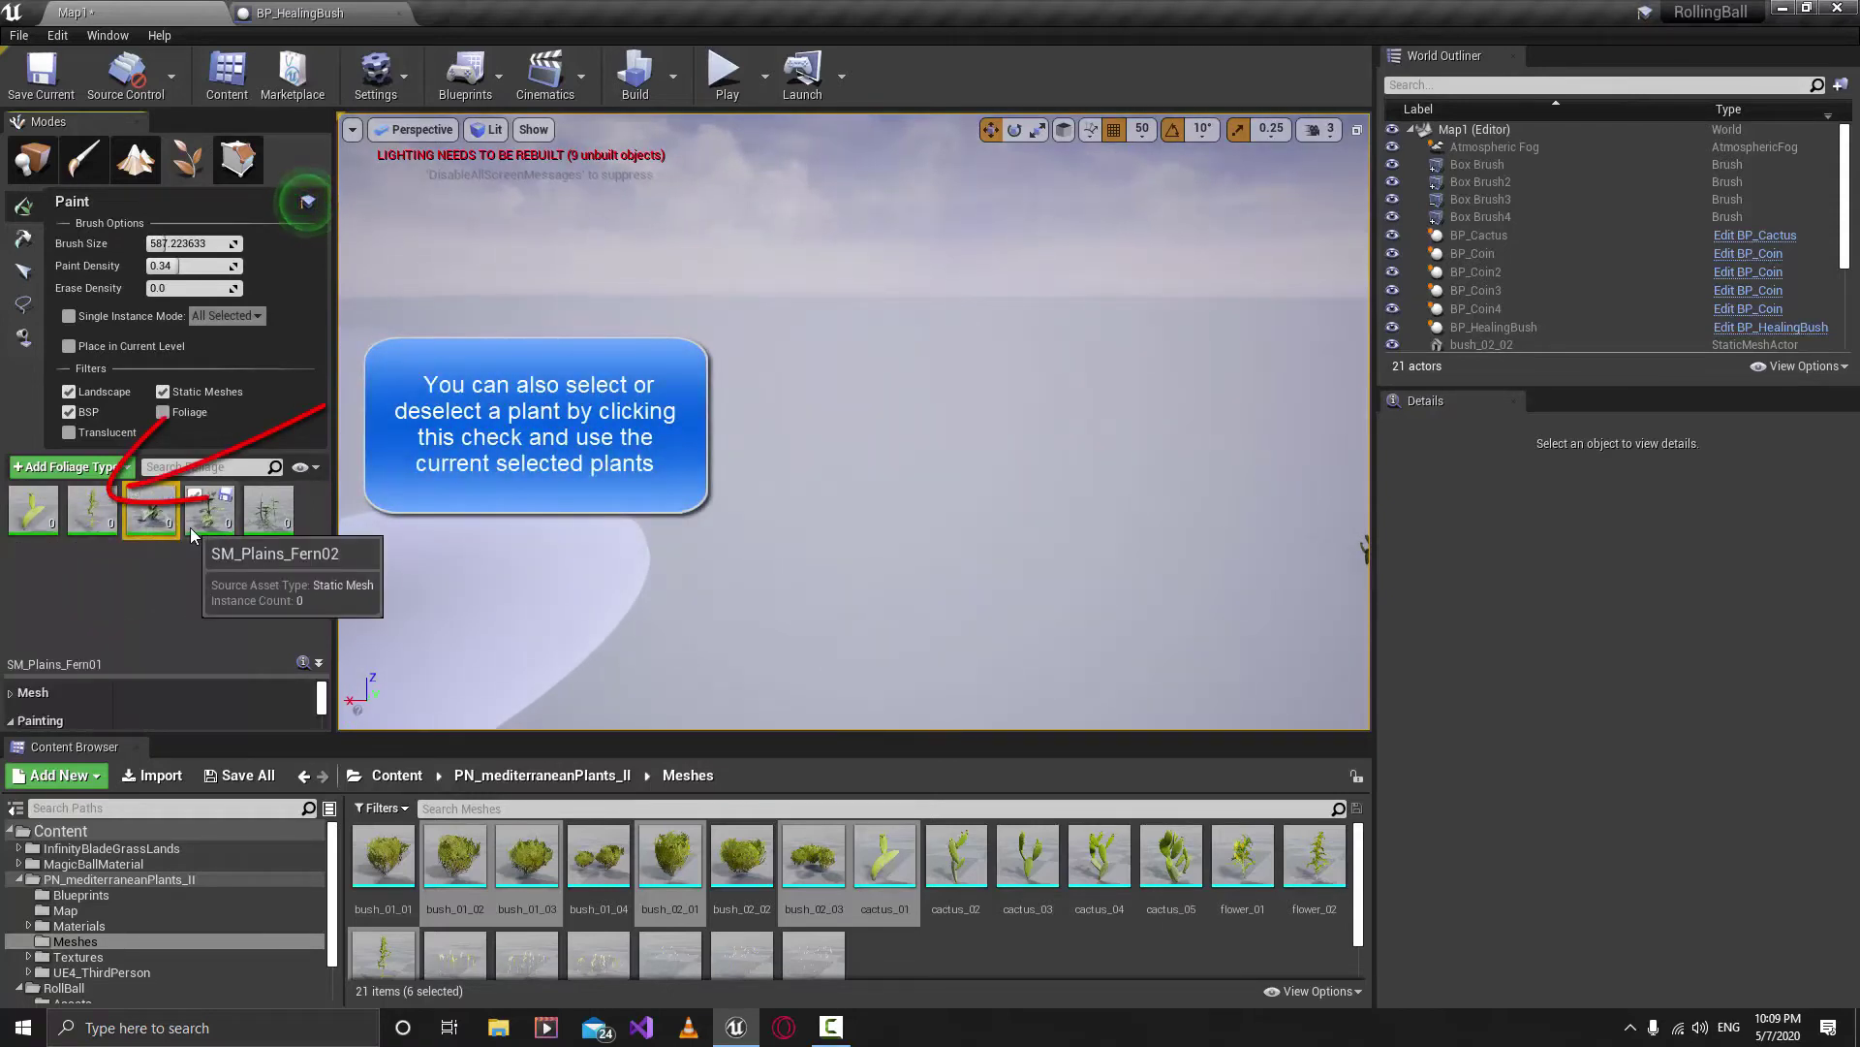
pyautogui.press('Delete')
pyautogui.click(206, 525)
pyautogui.press('Delete')
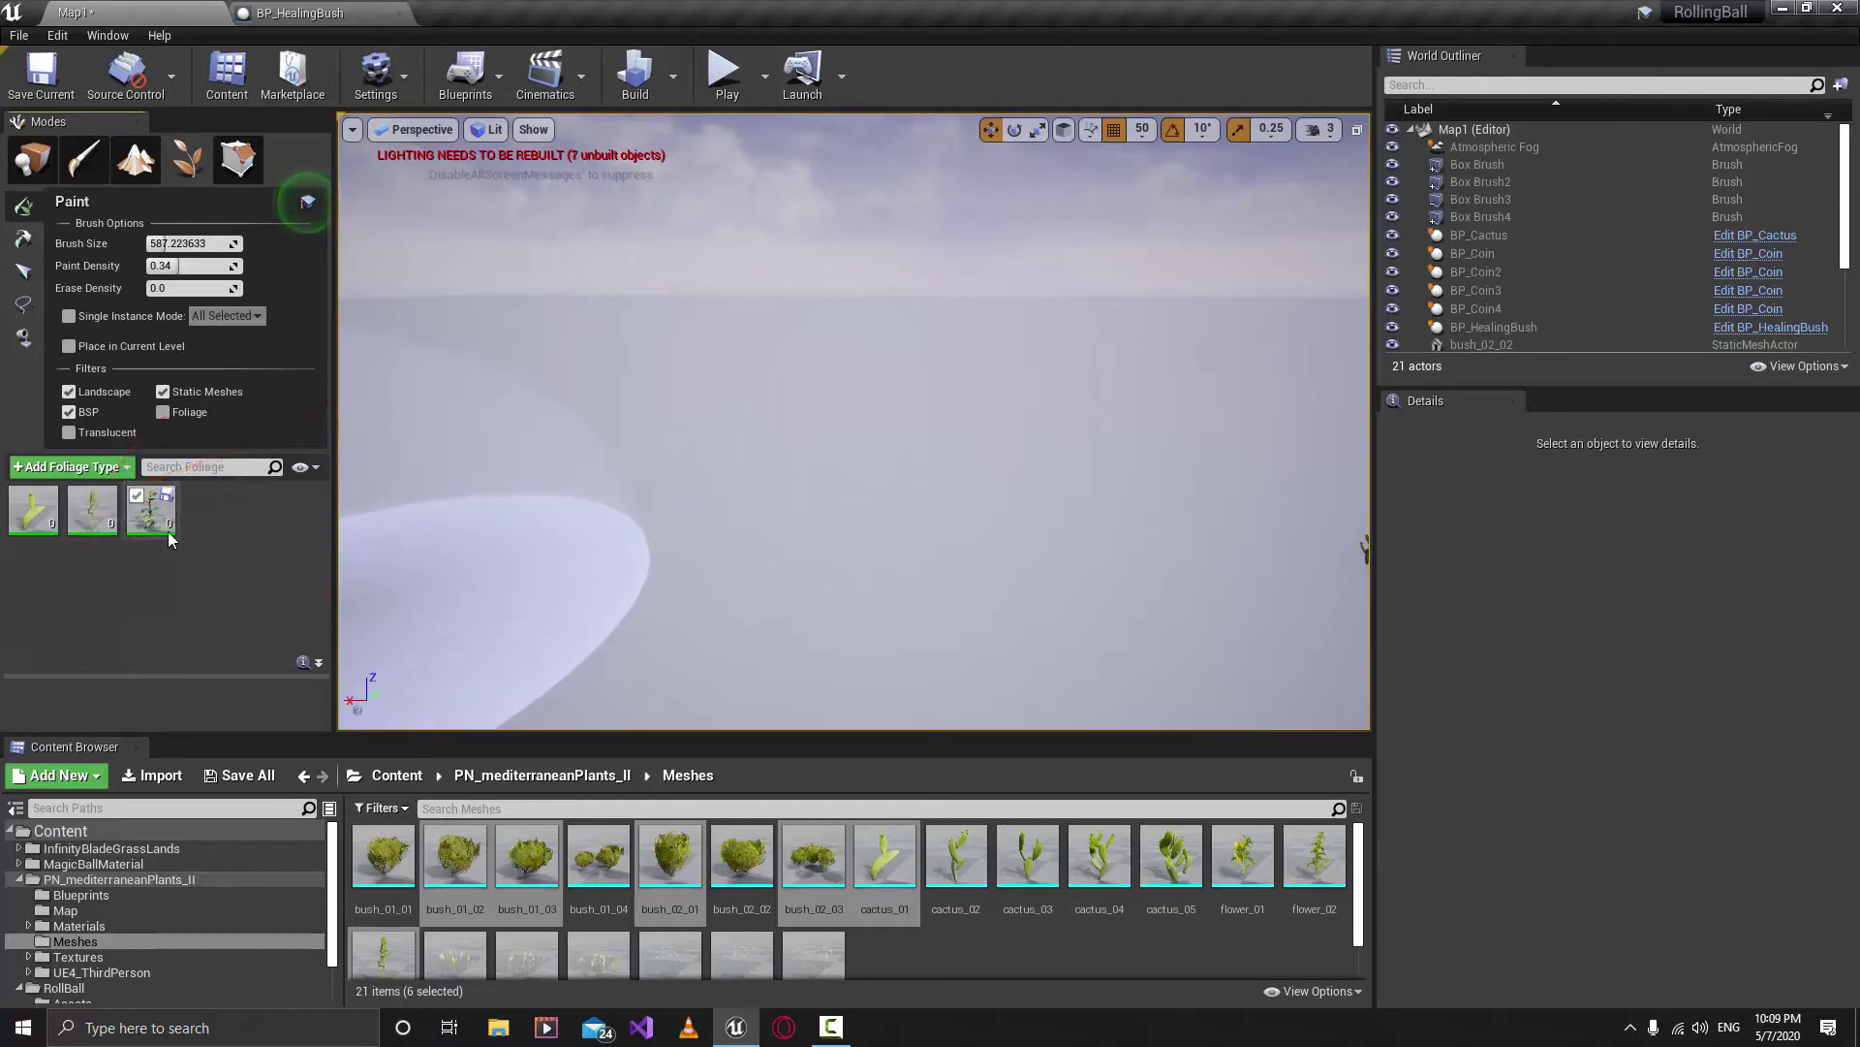
# Paint a patch of cactus_01, flower_03 and SM_Plains_Fern02 on the empty floor and inspect it from several sides.
pyautogui.moveTo(721, 527); pyautogui.dragTo(819, 606)
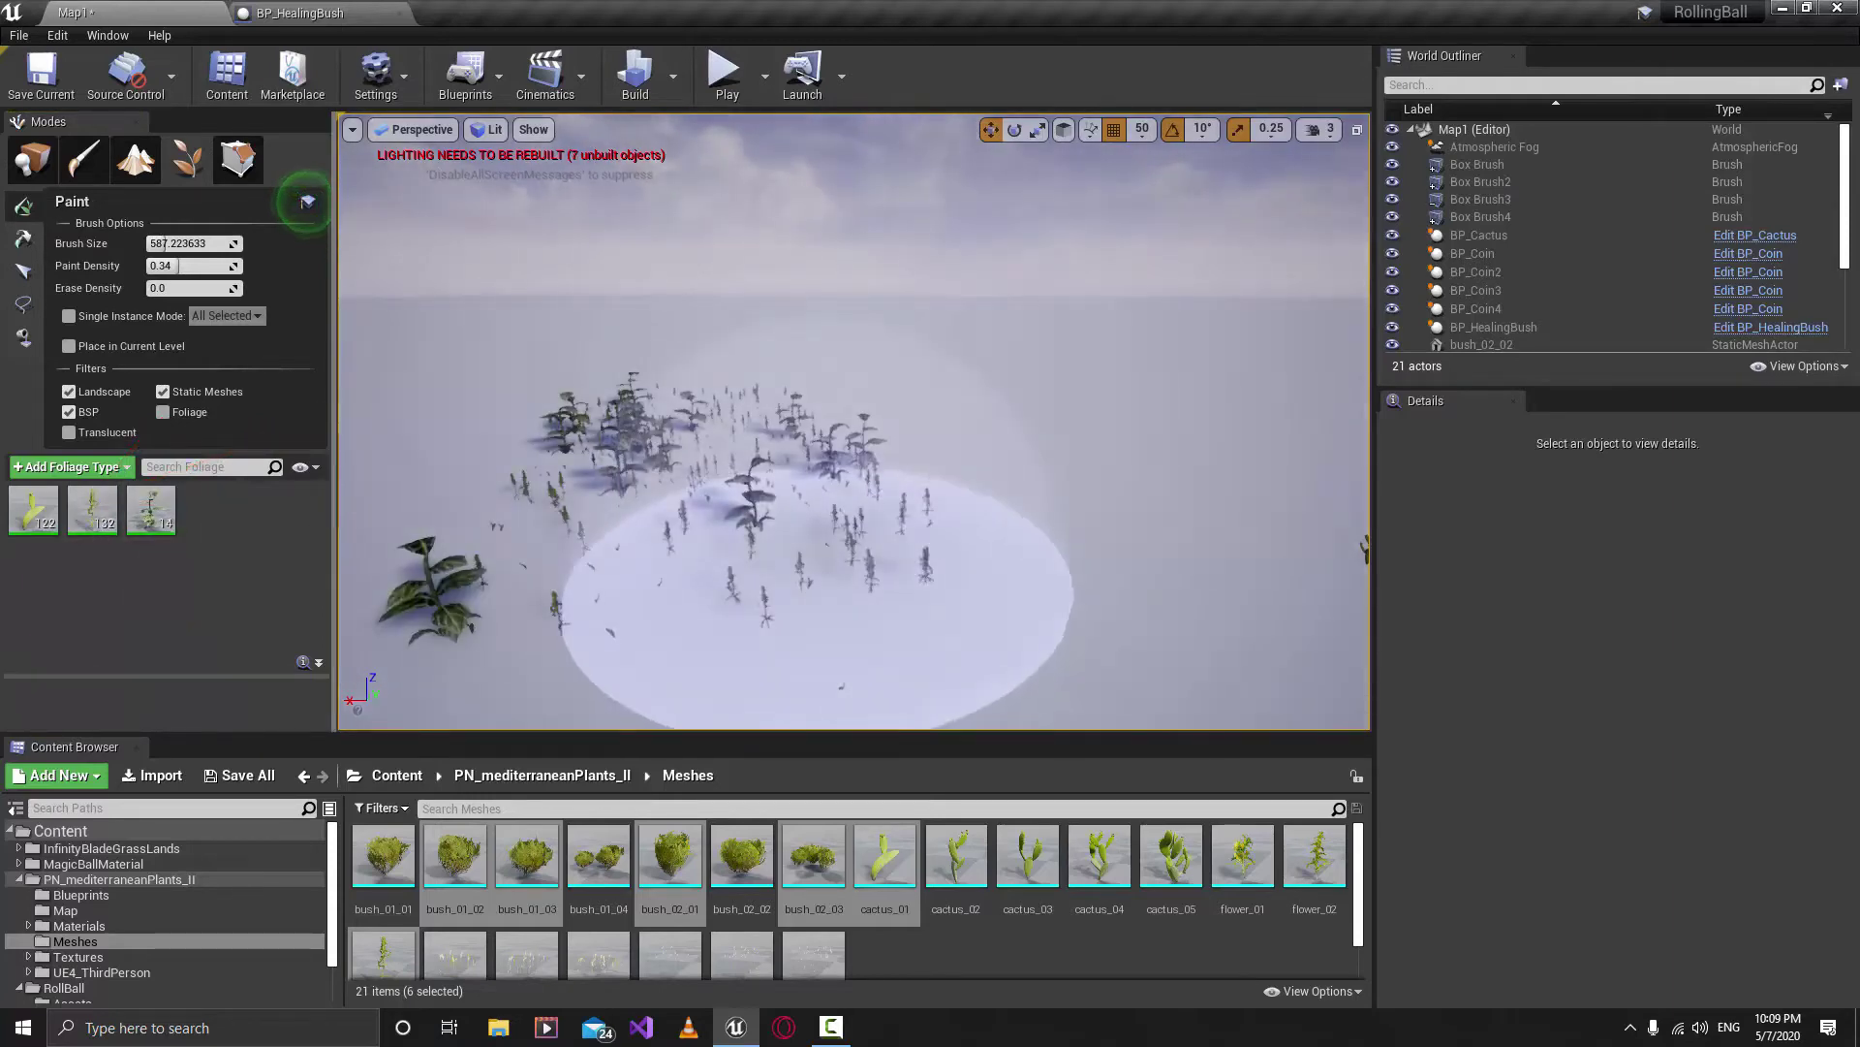
pyautogui.moveTo(819, 605)
pyautogui.mouseDown(button='right')
pyautogui.moveTo(930, 669)
pyautogui.moveTo(824, 620)
pyautogui.moveTo(814, 640)
pyautogui.moveTo(775, 606)
pyautogui.mouseUp(button='right')
pyautogui.press('w')
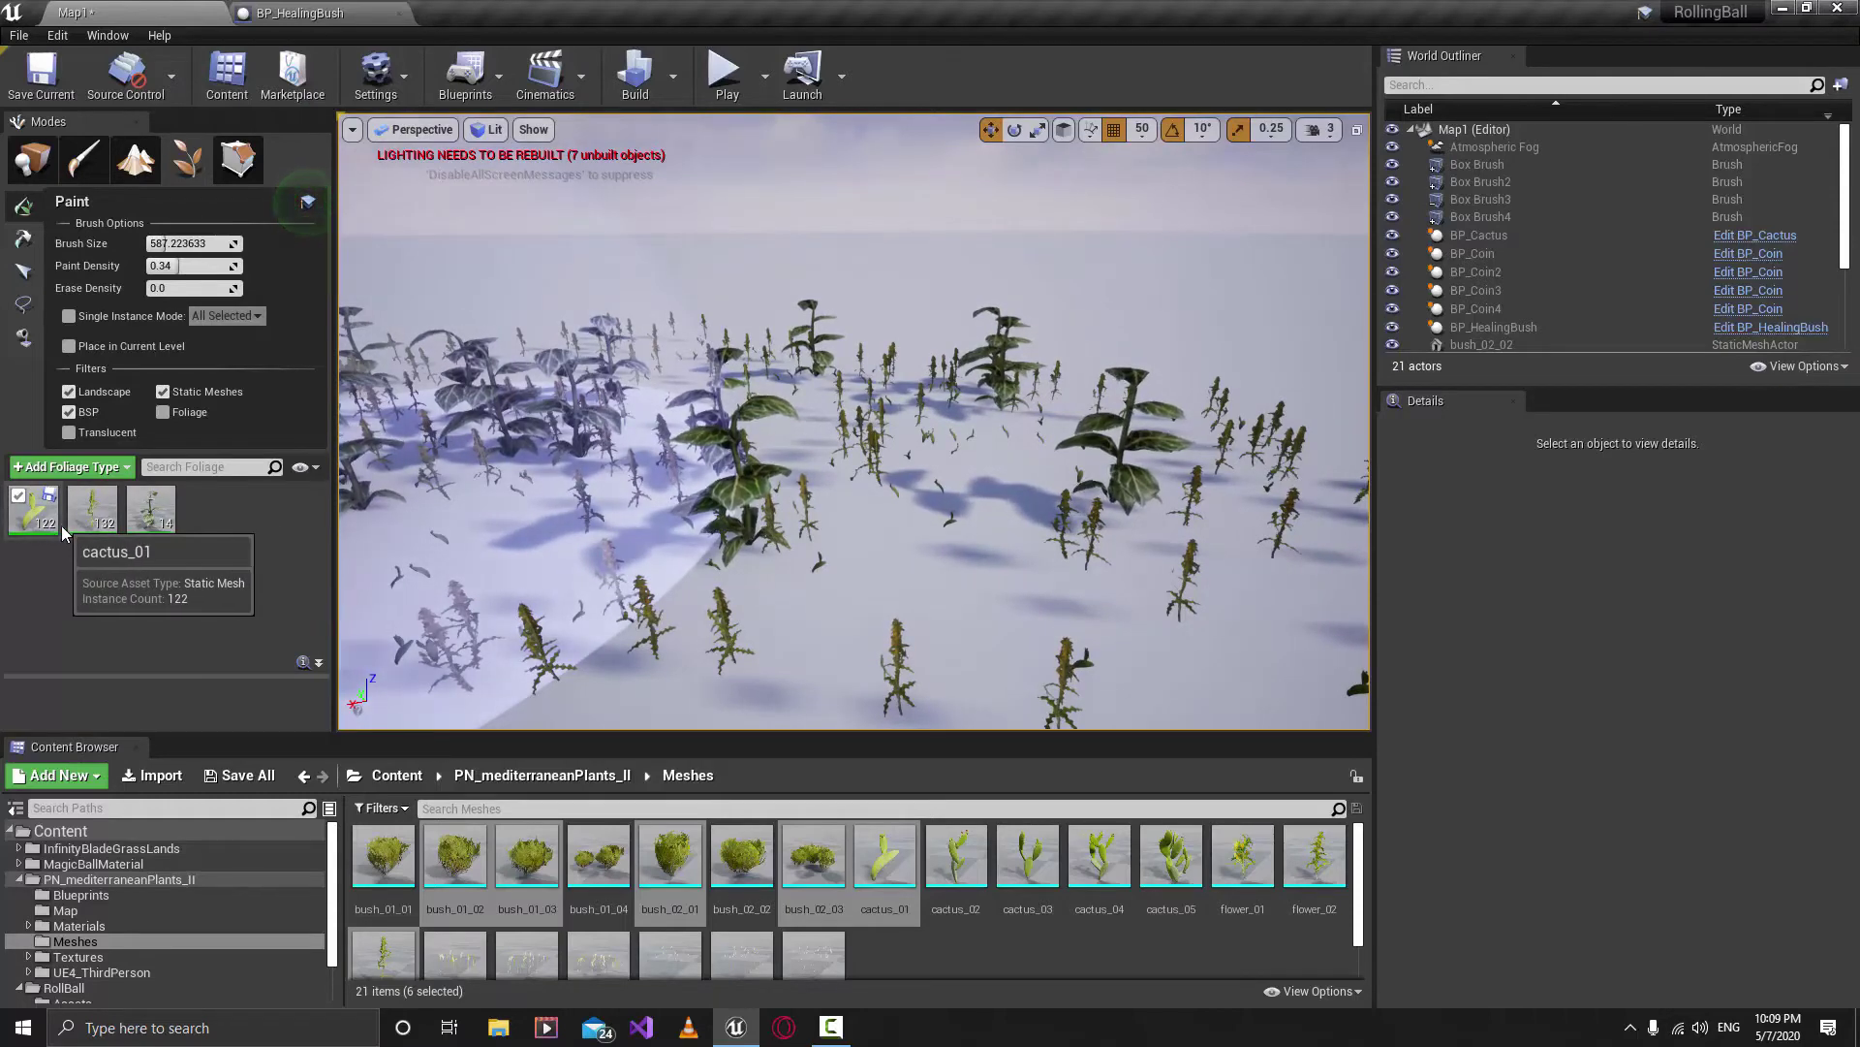
pyautogui.moveTo(966, 357); pyautogui.dragTo(888, 275, button='right')
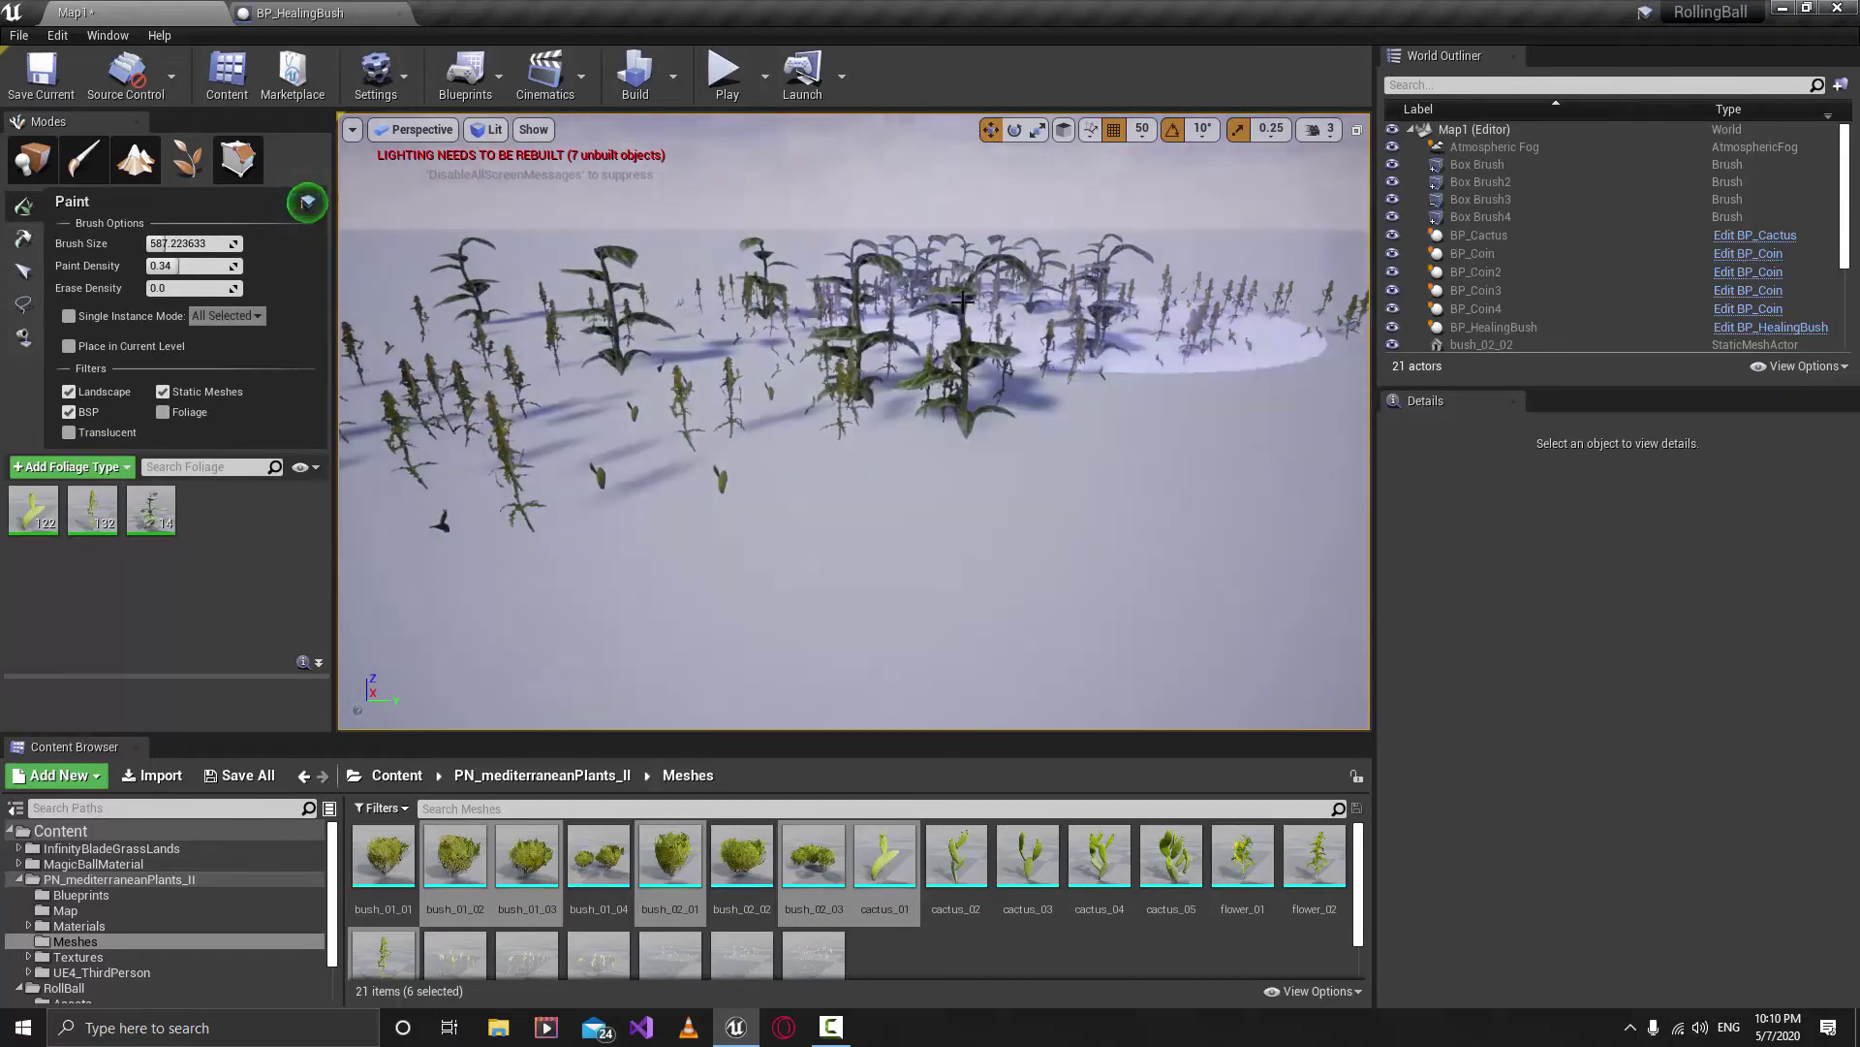
pyautogui.moveTo(1024, 329)
pyautogui.mouseDown(button='right')
pyautogui.moveTo(1070, 296)
pyautogui.moveTo(876, 282)
pyautogui.mouseUp(button='right')
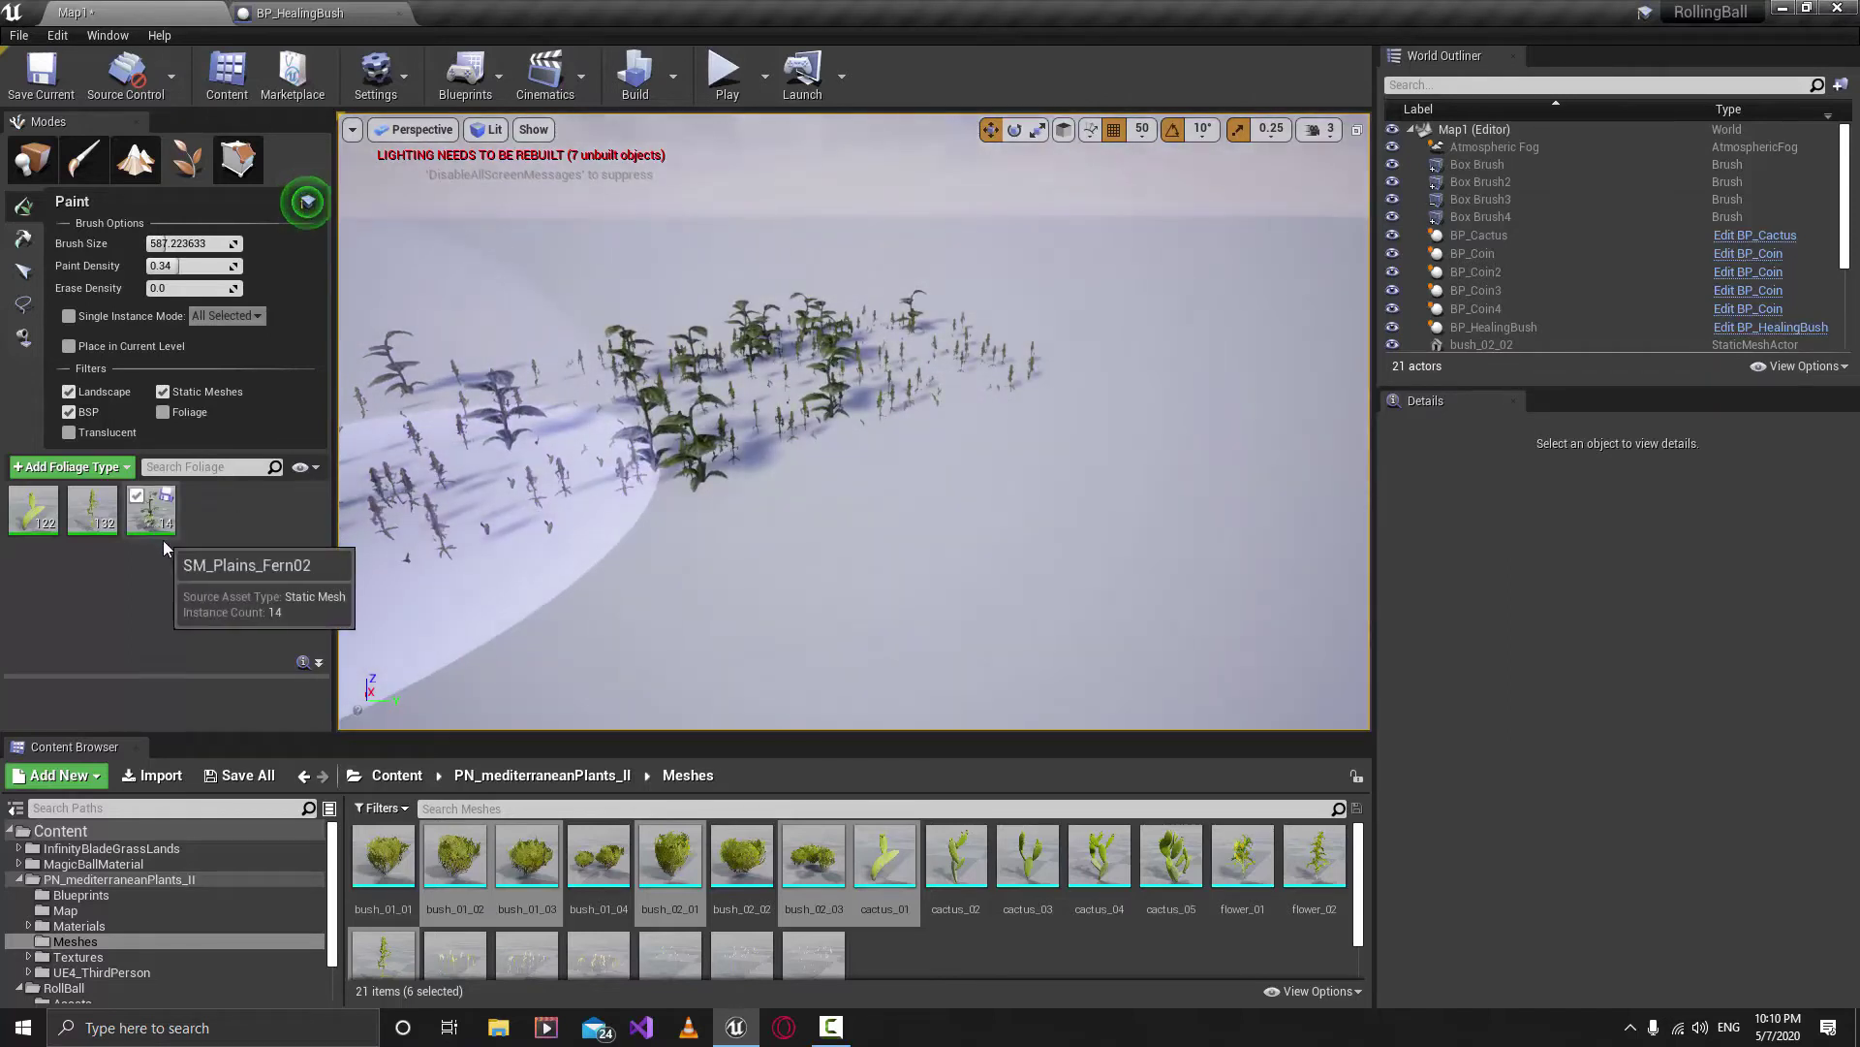
# Set the Scale X range of the SM_Plains_Fern02 foliage type to a minimum of 0.5 and a maximum of 3.0.
pyautogui.click(165, 535)
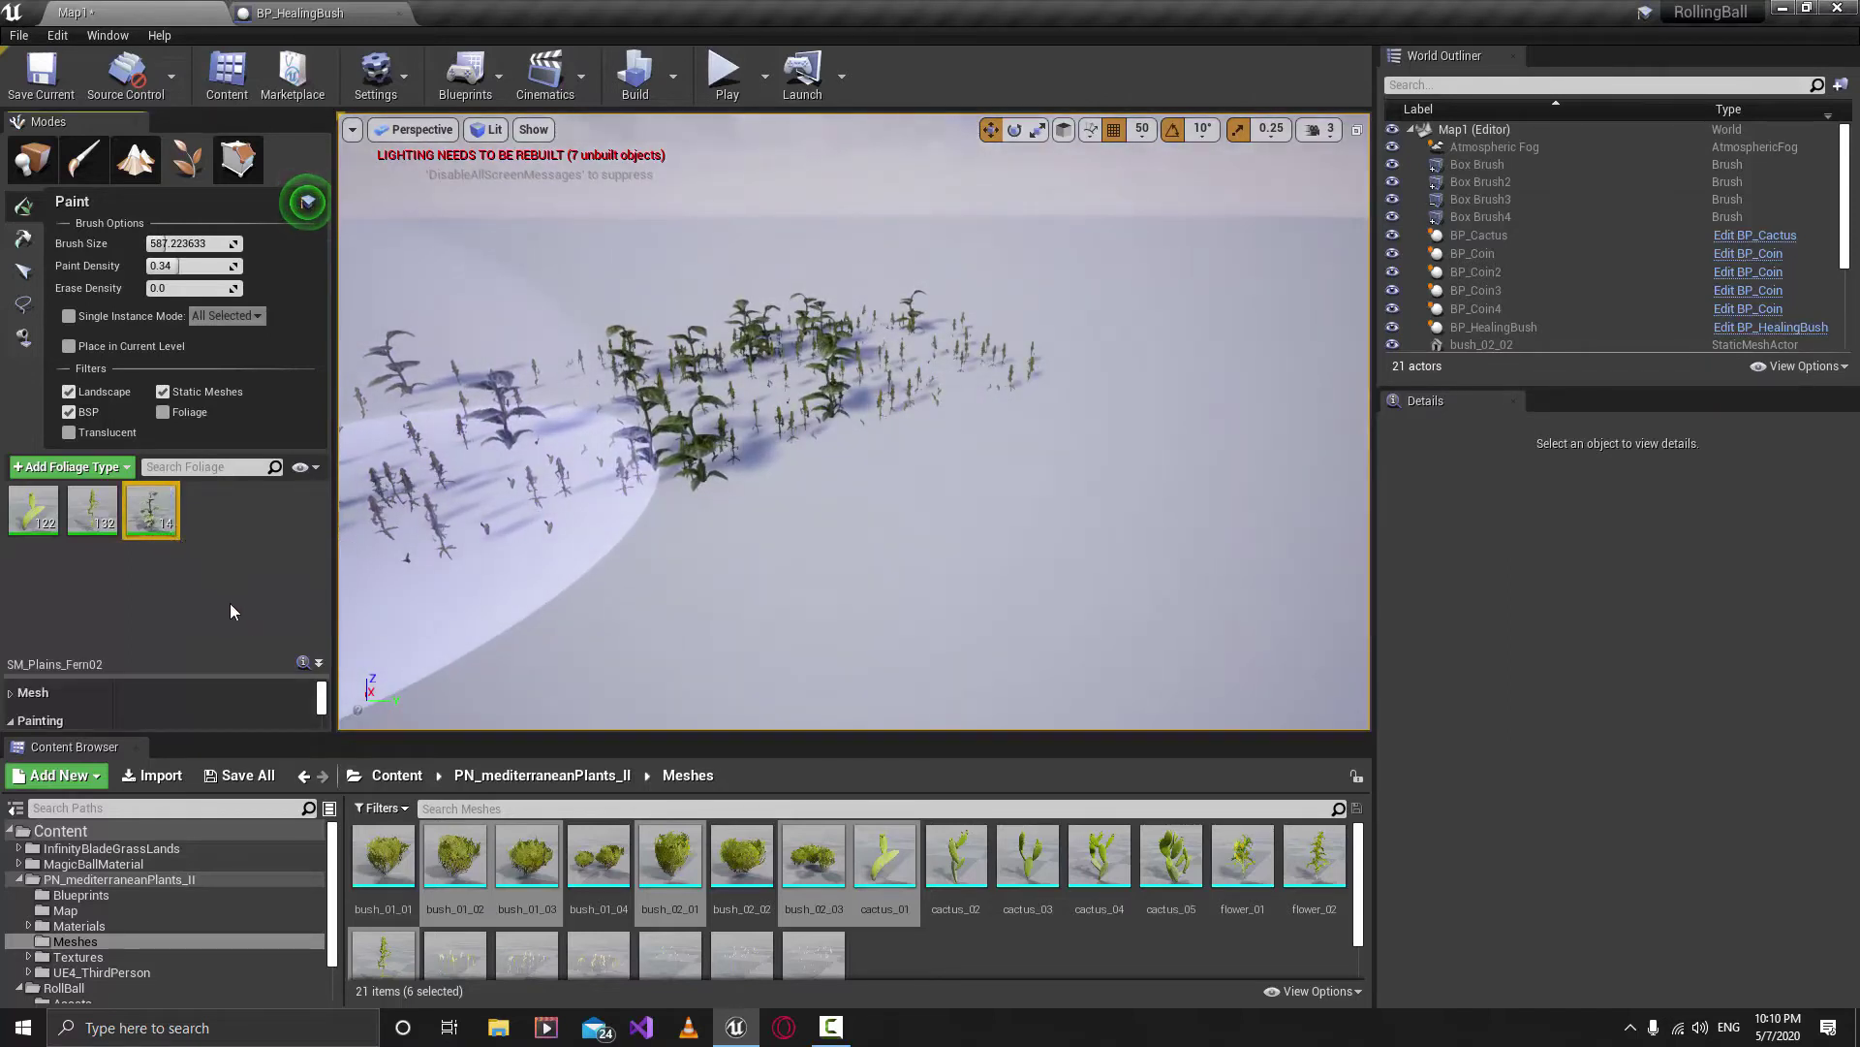
pyautogui.scroll(-3, 241, 683)
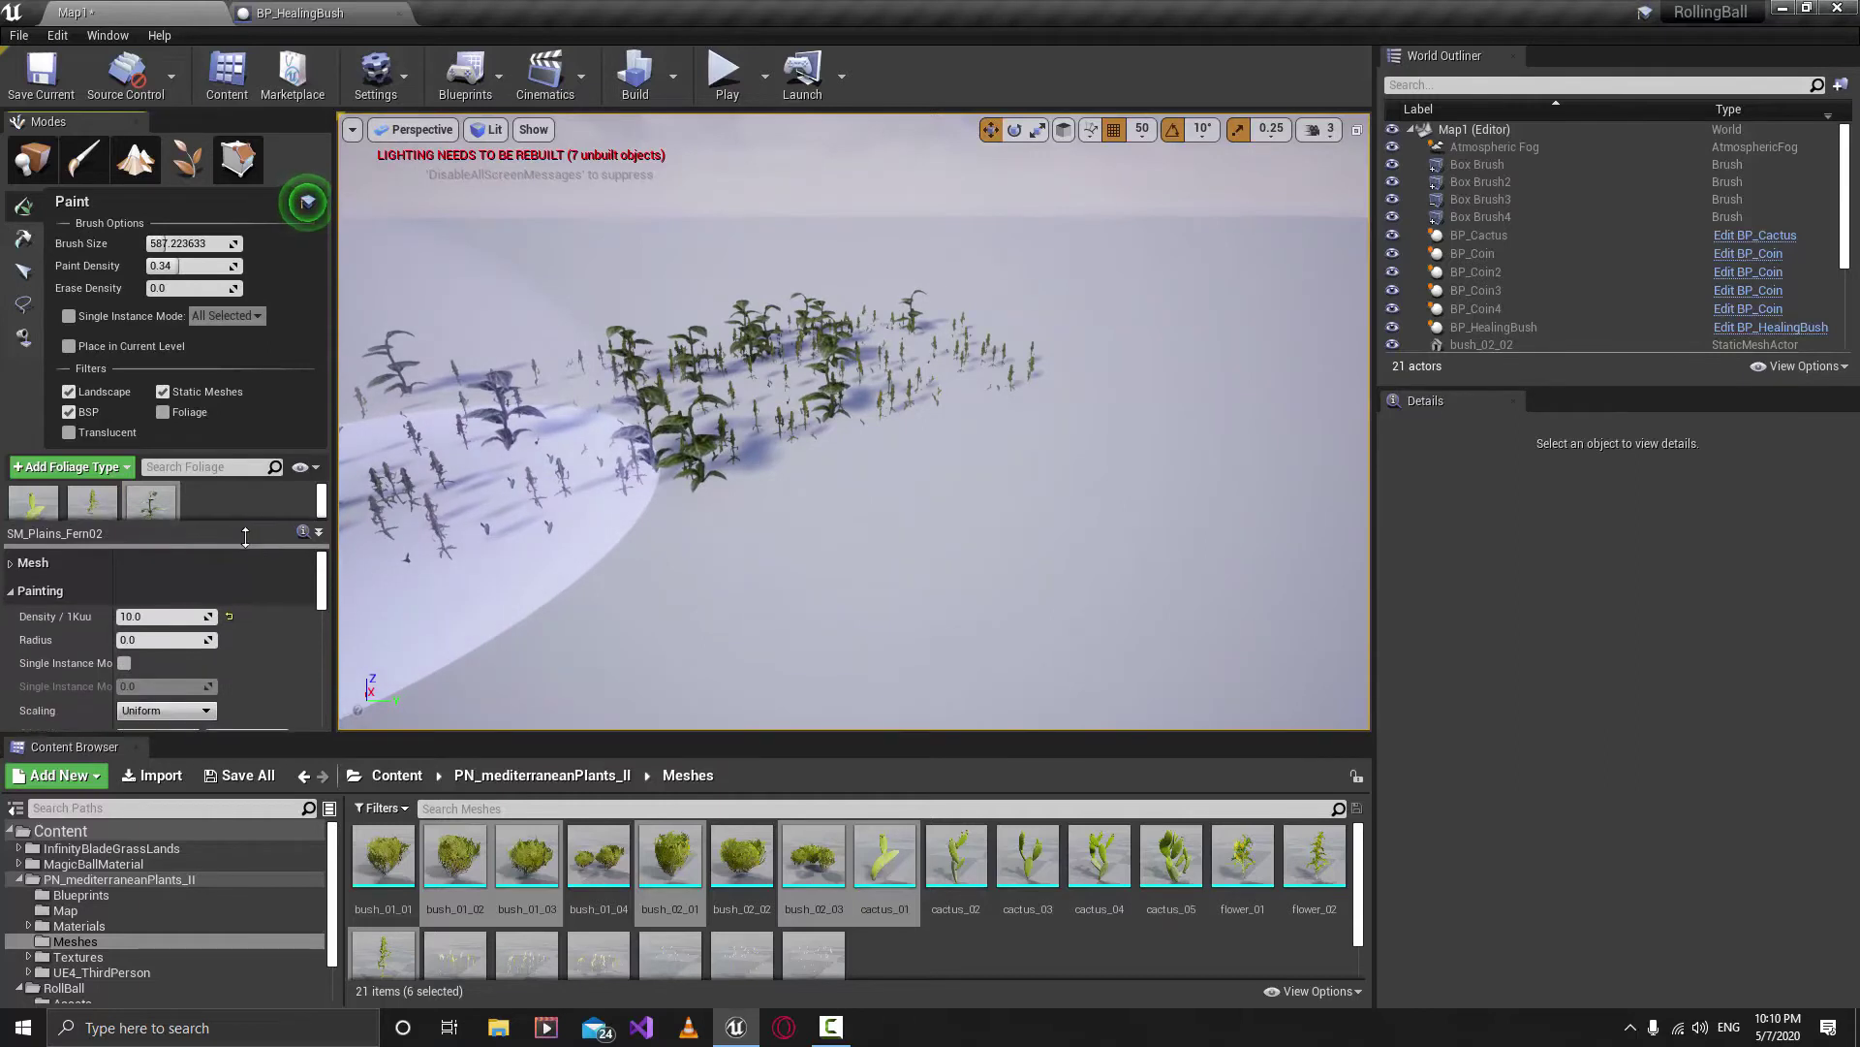
pyautogui.scroll(-2, 244, 622)
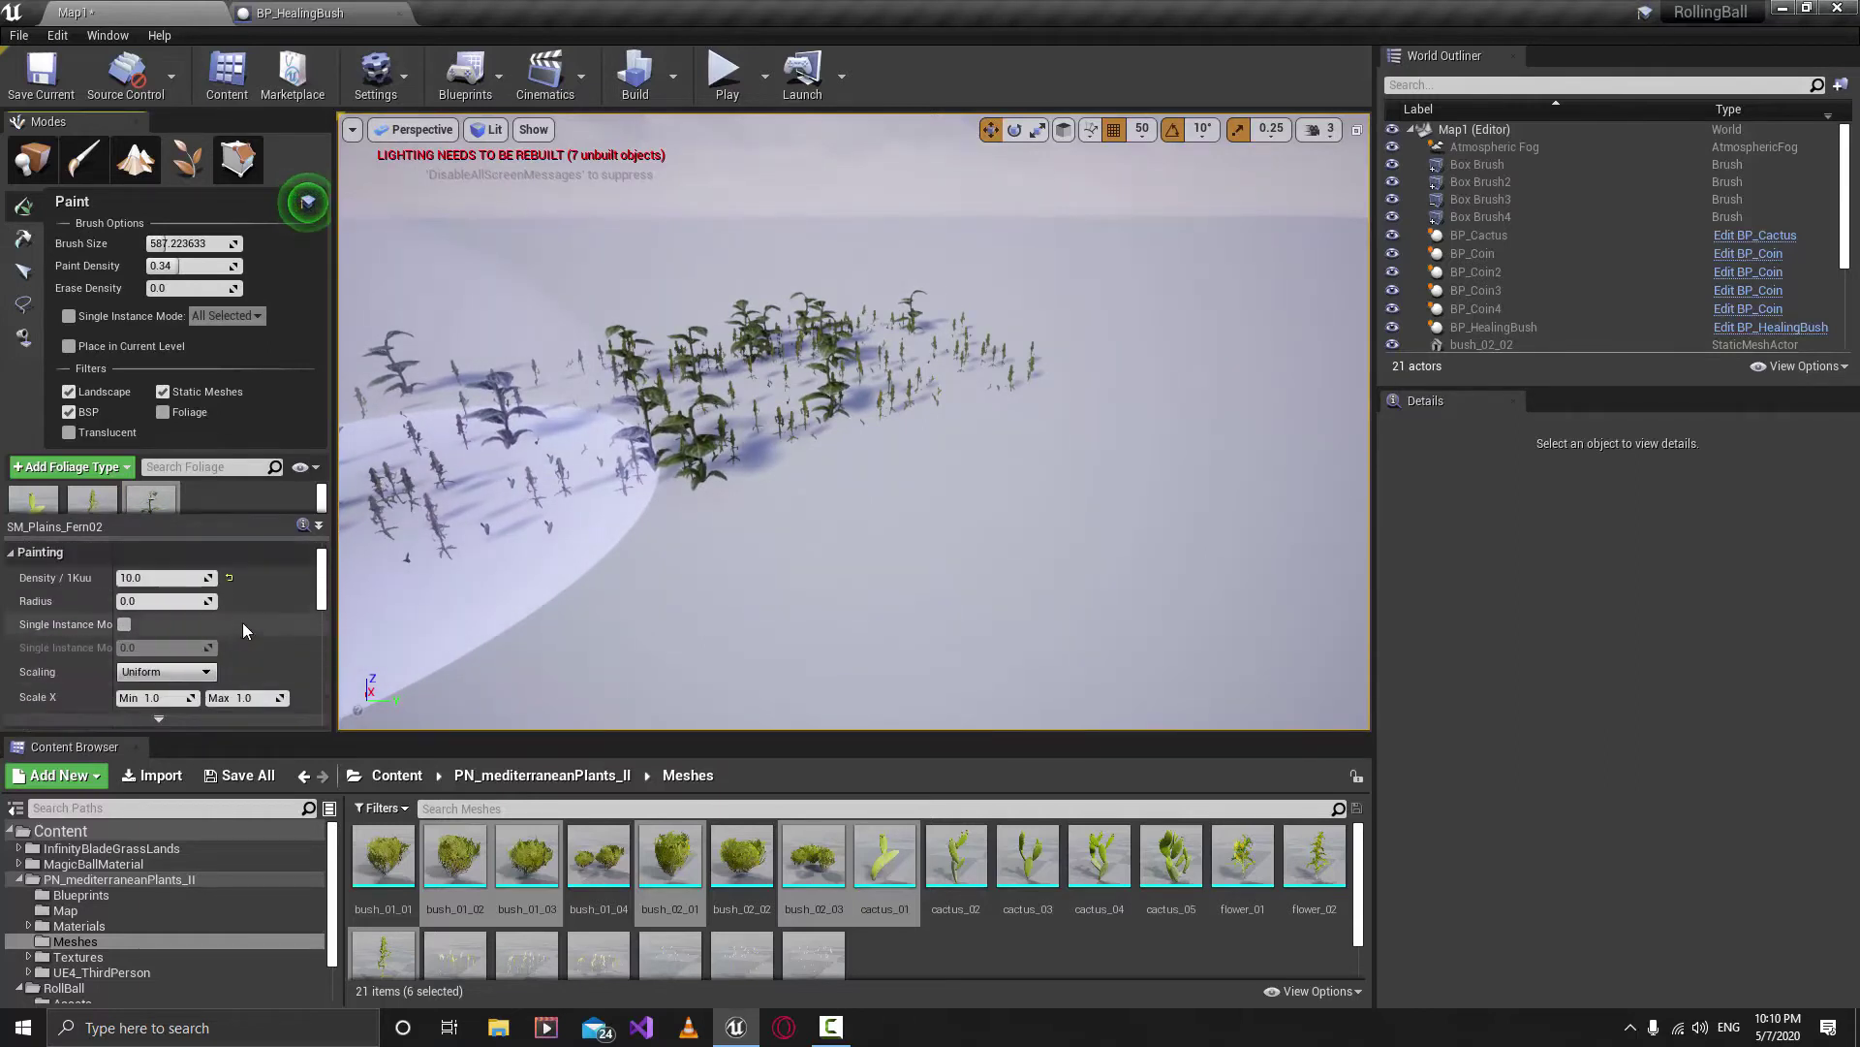
pyautogui.scroll(-1, 242, 622)
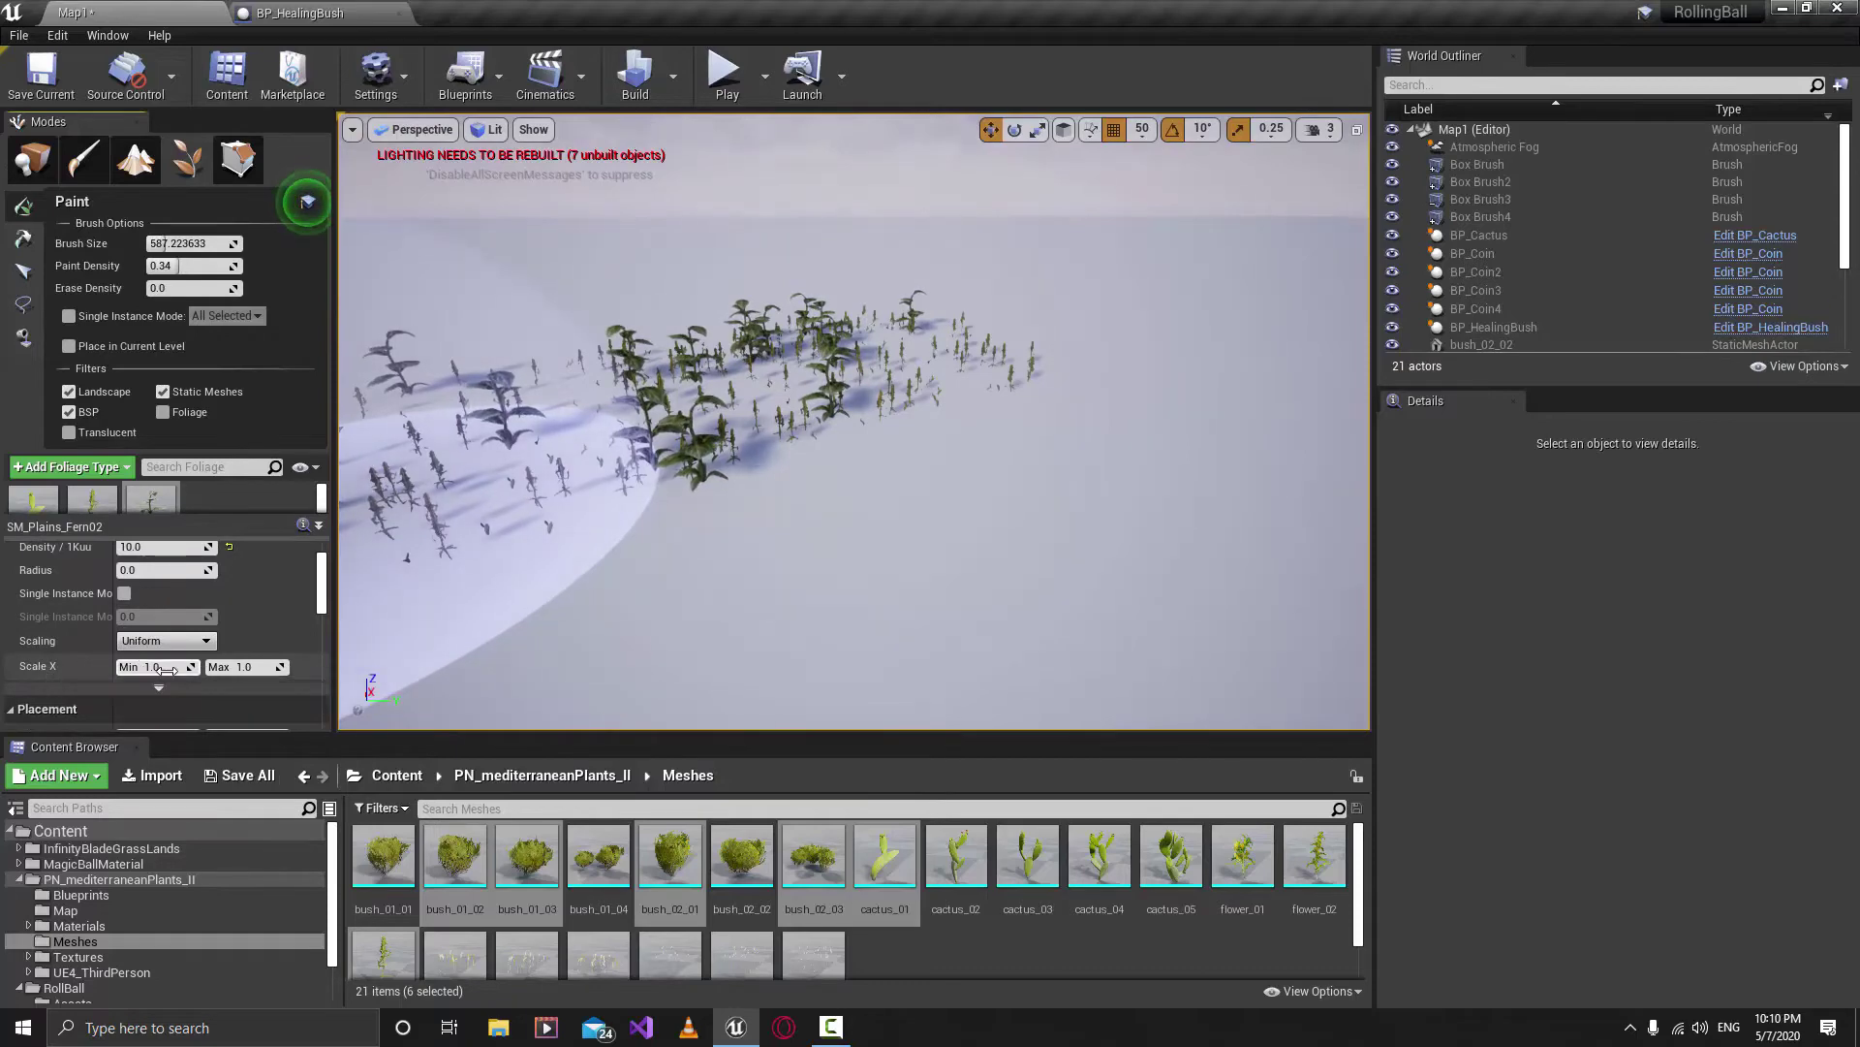
pyautogui.scroll(-1, 254, 662)
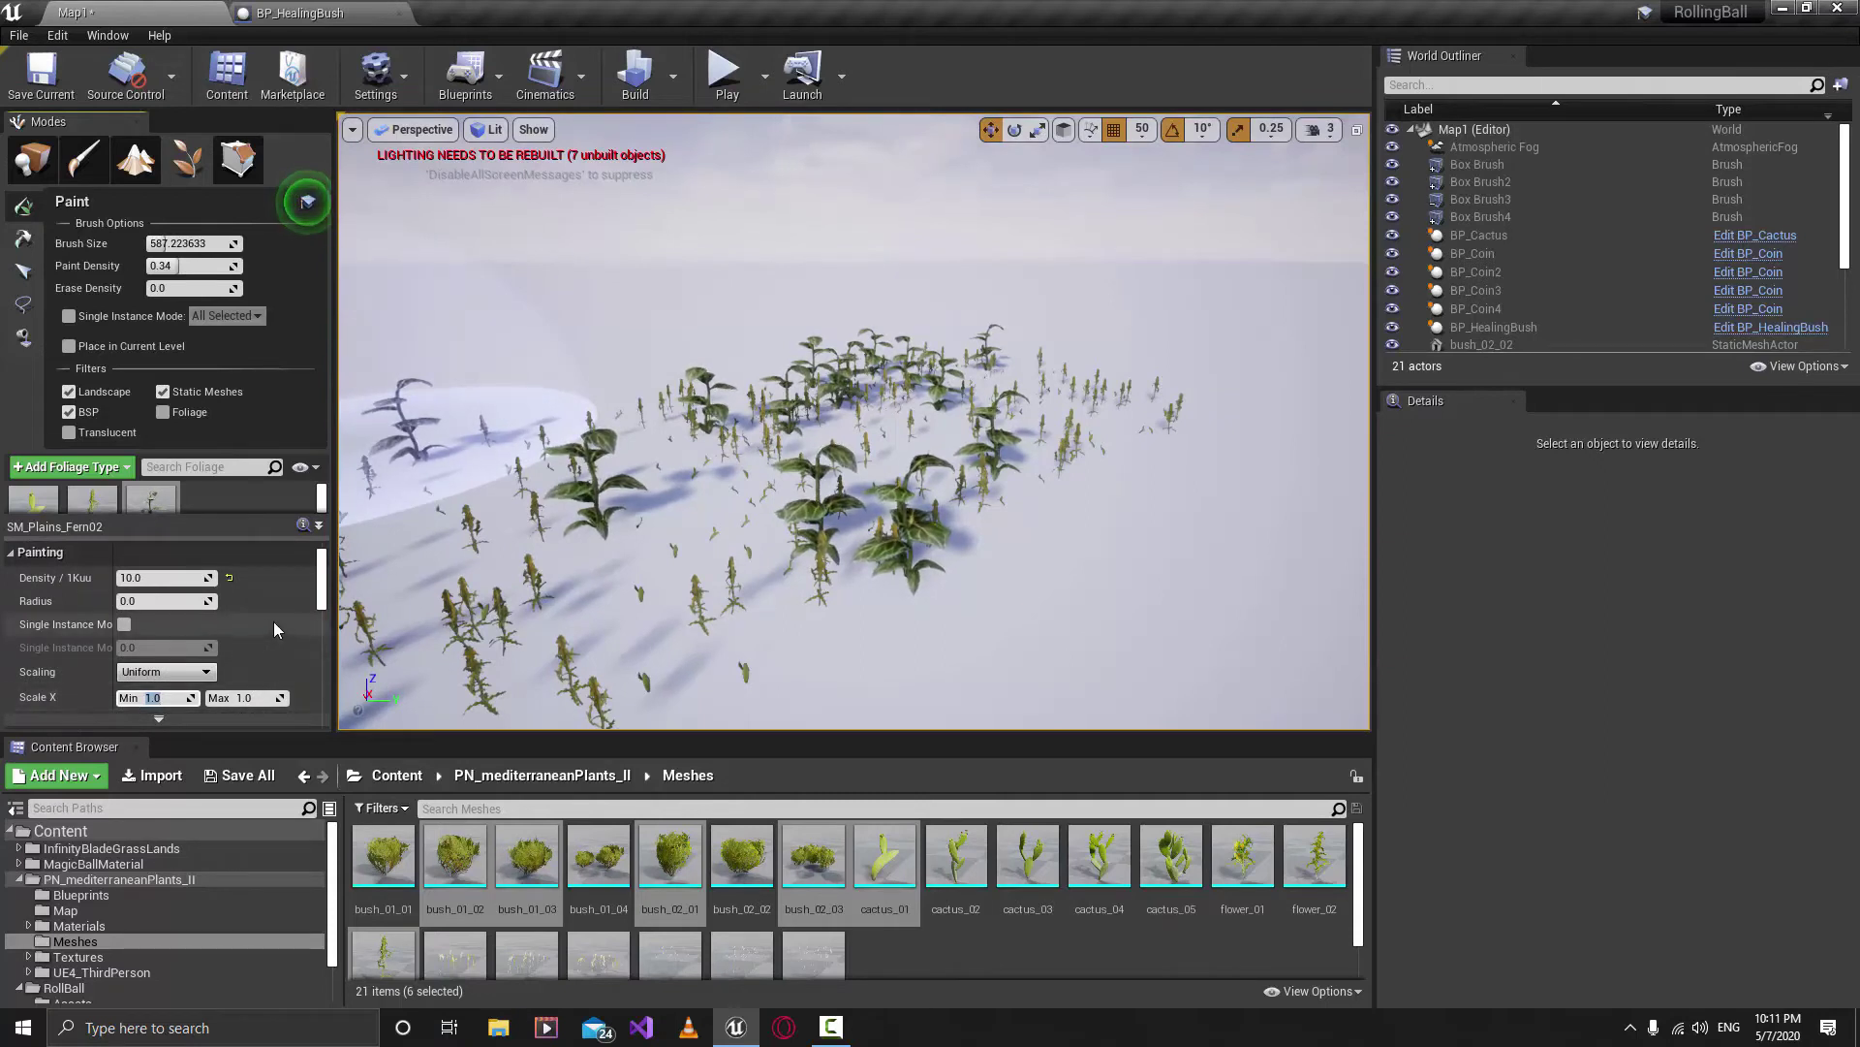
pyautogui.write('.5')
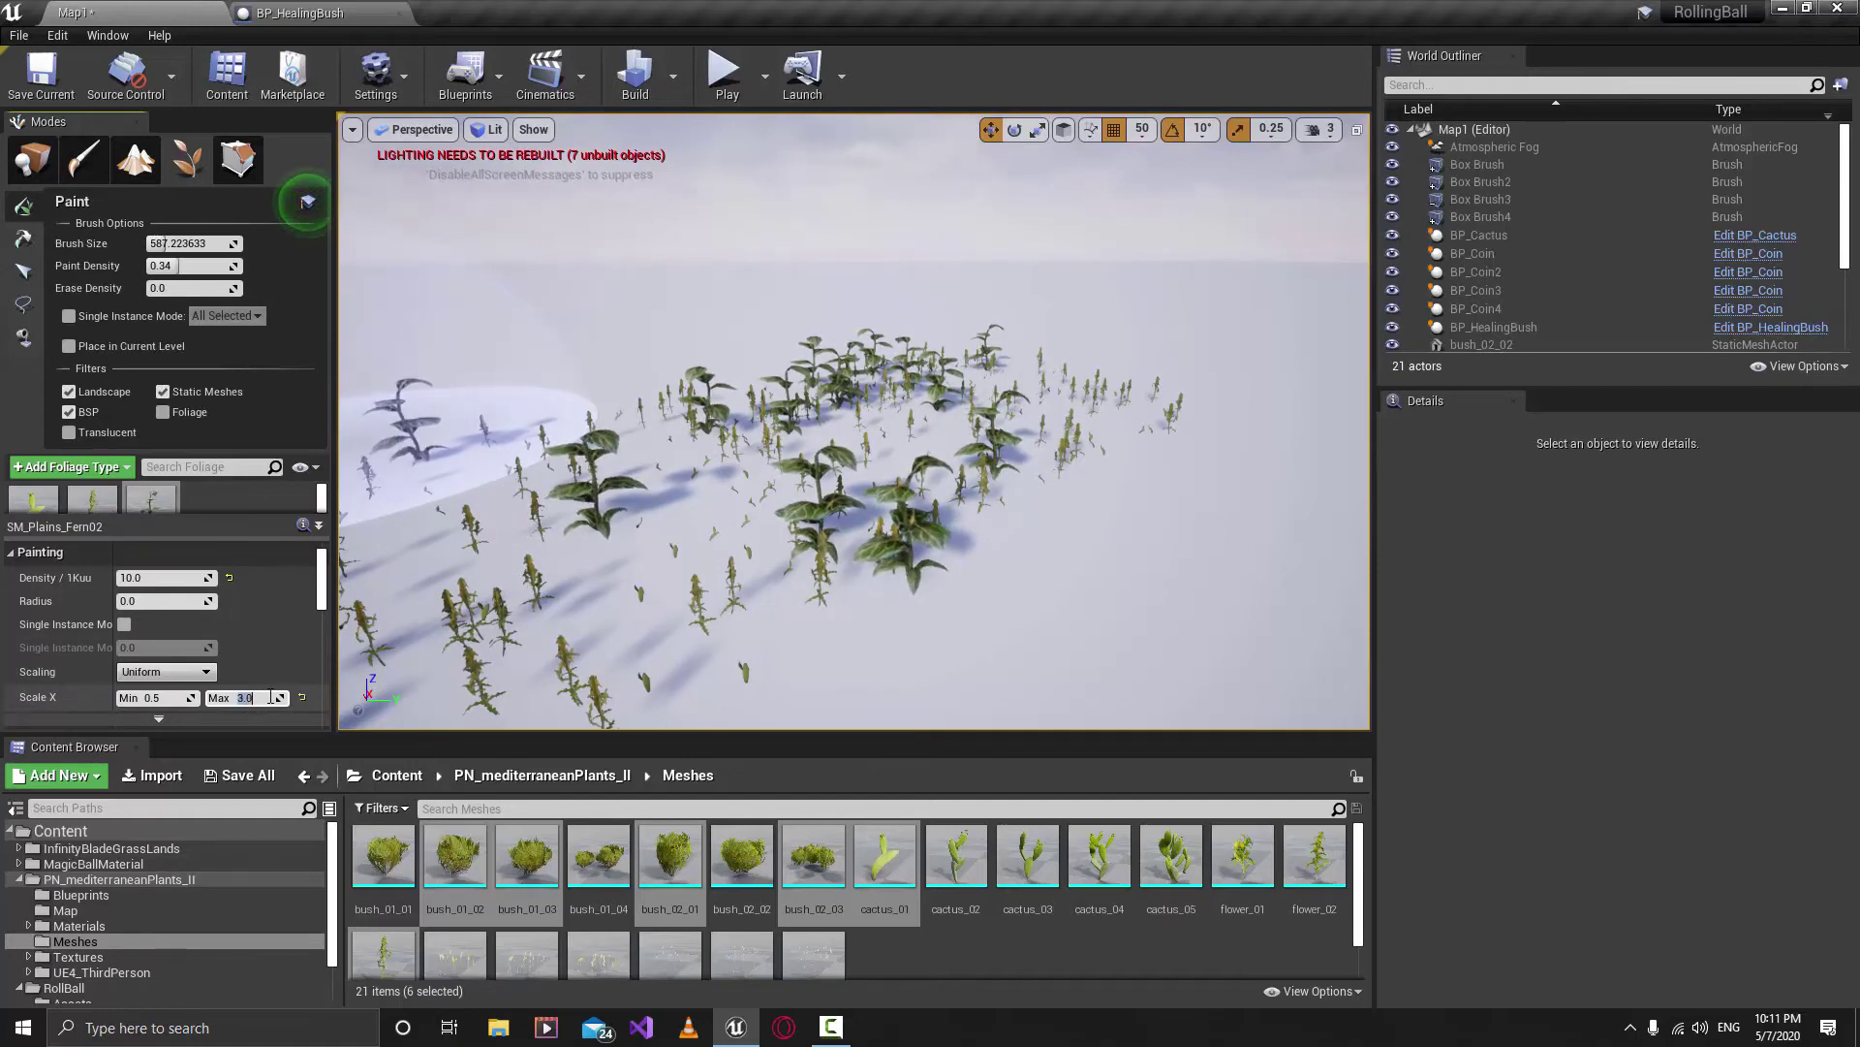
# Paint a patch of the three foliage types on the empty floor beside the first patch and inspect the fern size variation.
pyautogui.scroll(-4, 698, 571)
pyautogui.moveTo(744, 380)
pyautogui.mouseDown(button='right')
pyautogui.moveTo(978, 330)
pyautogui.moveTo(1027, 388)
pyautogui.moveTo(930, 398)
pyautogui.mouseUp(button='right')
pyautogui.moveTo(986, 445); pyautogui.dragTo(806, 560)
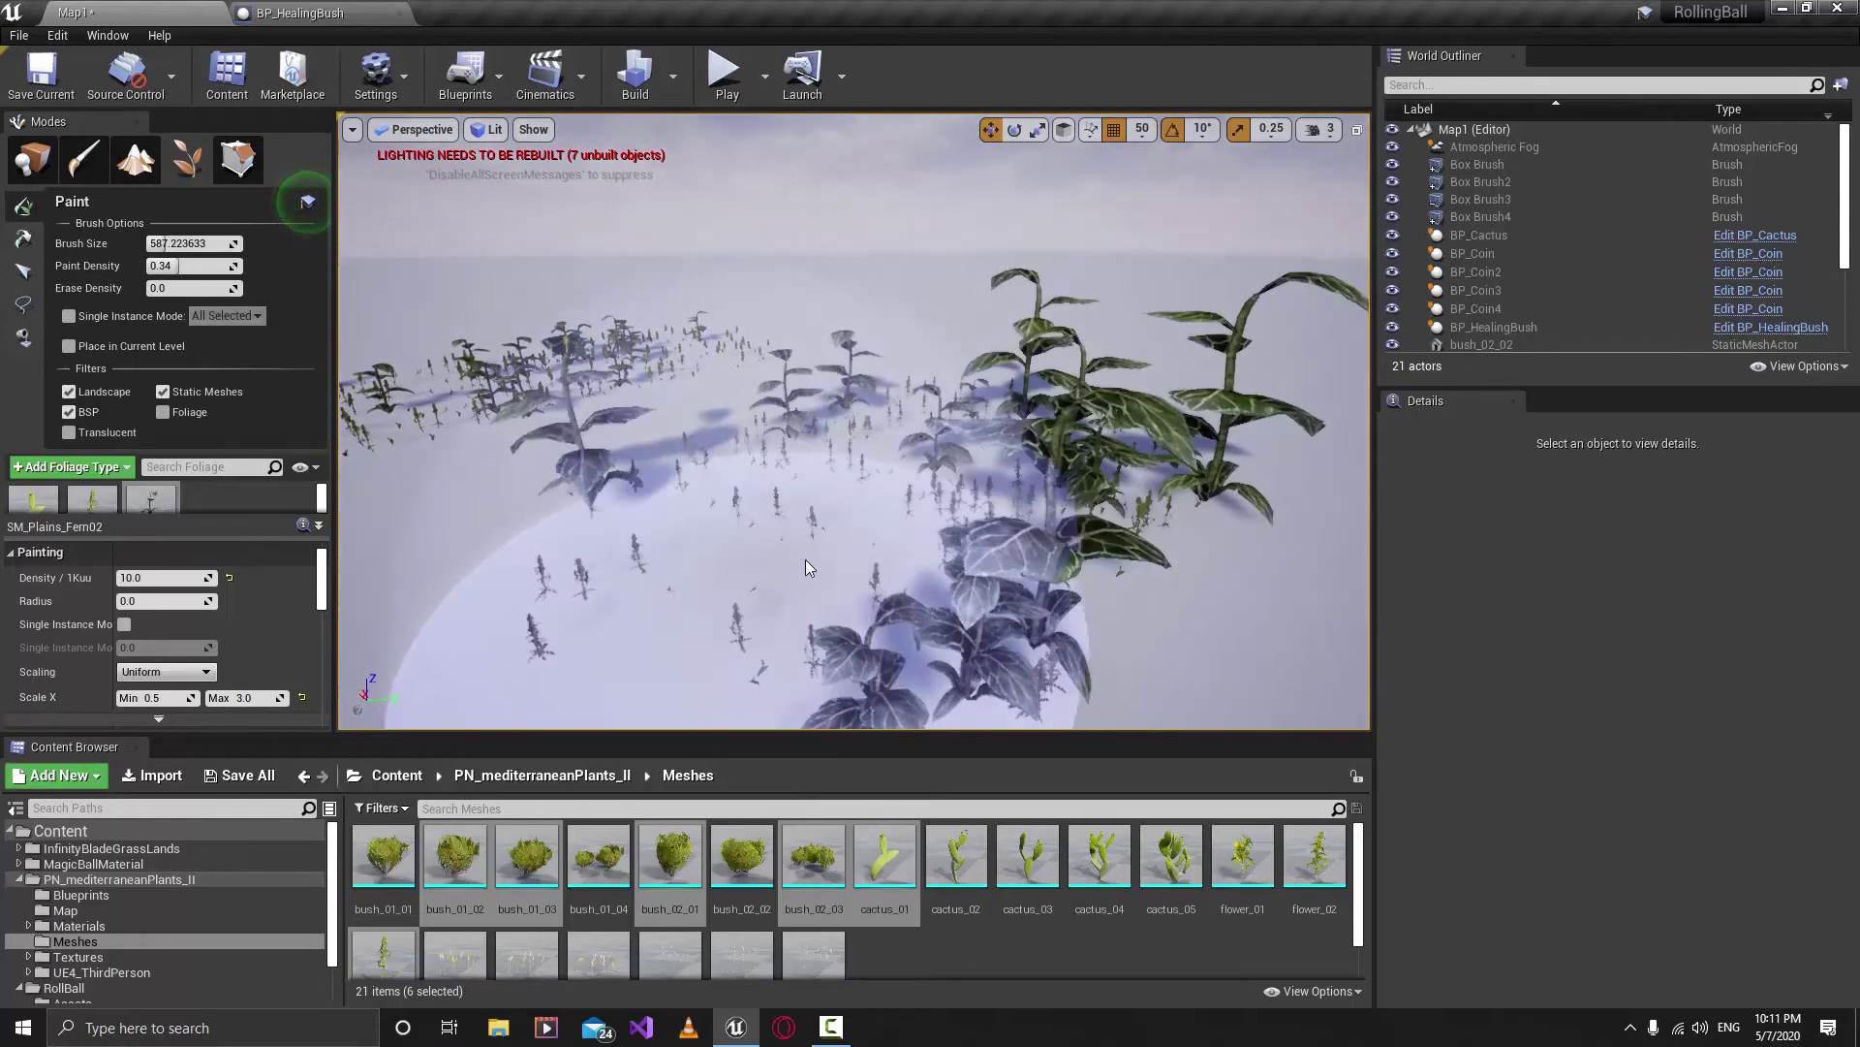
pyautogui.moveTo(805, 560)
pyautogui.mouseDown(button='right')
pyautogui.moveTo(1017, 582)
pyautogui.moveTo(1076, 523)
pyautogui.mouseUp(button='right')
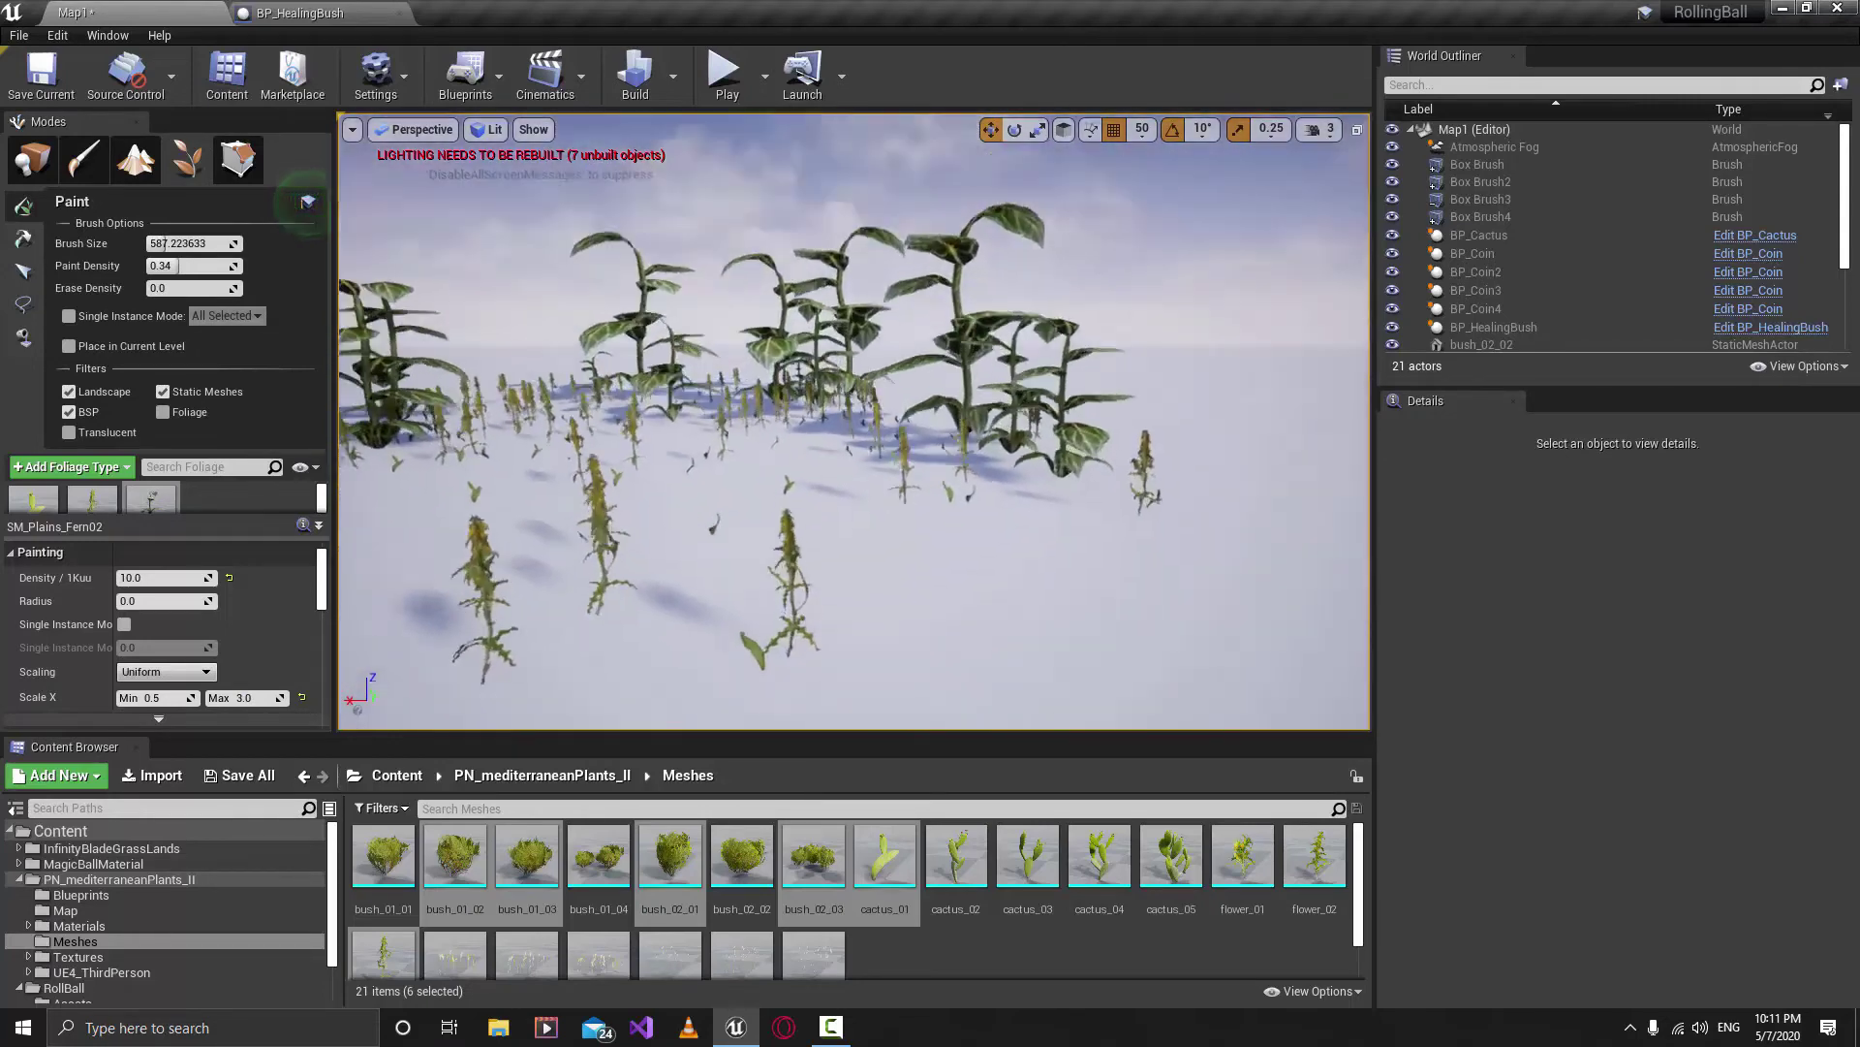
pyautogui.moveTo(907, 567); pyautogui.dragTo(909, 544, button='right')
pyautogui.moveTo(846, 376)
pyautogui.mouseDown(button='right')
pyautogui.moveTo(814, 485)
pyautogui.moveTo(698, 465)
pyautogui.moveTo(679, 523)
pyautogui.moveTo(601, 460)
pyautogui.mouseUp(button='right')
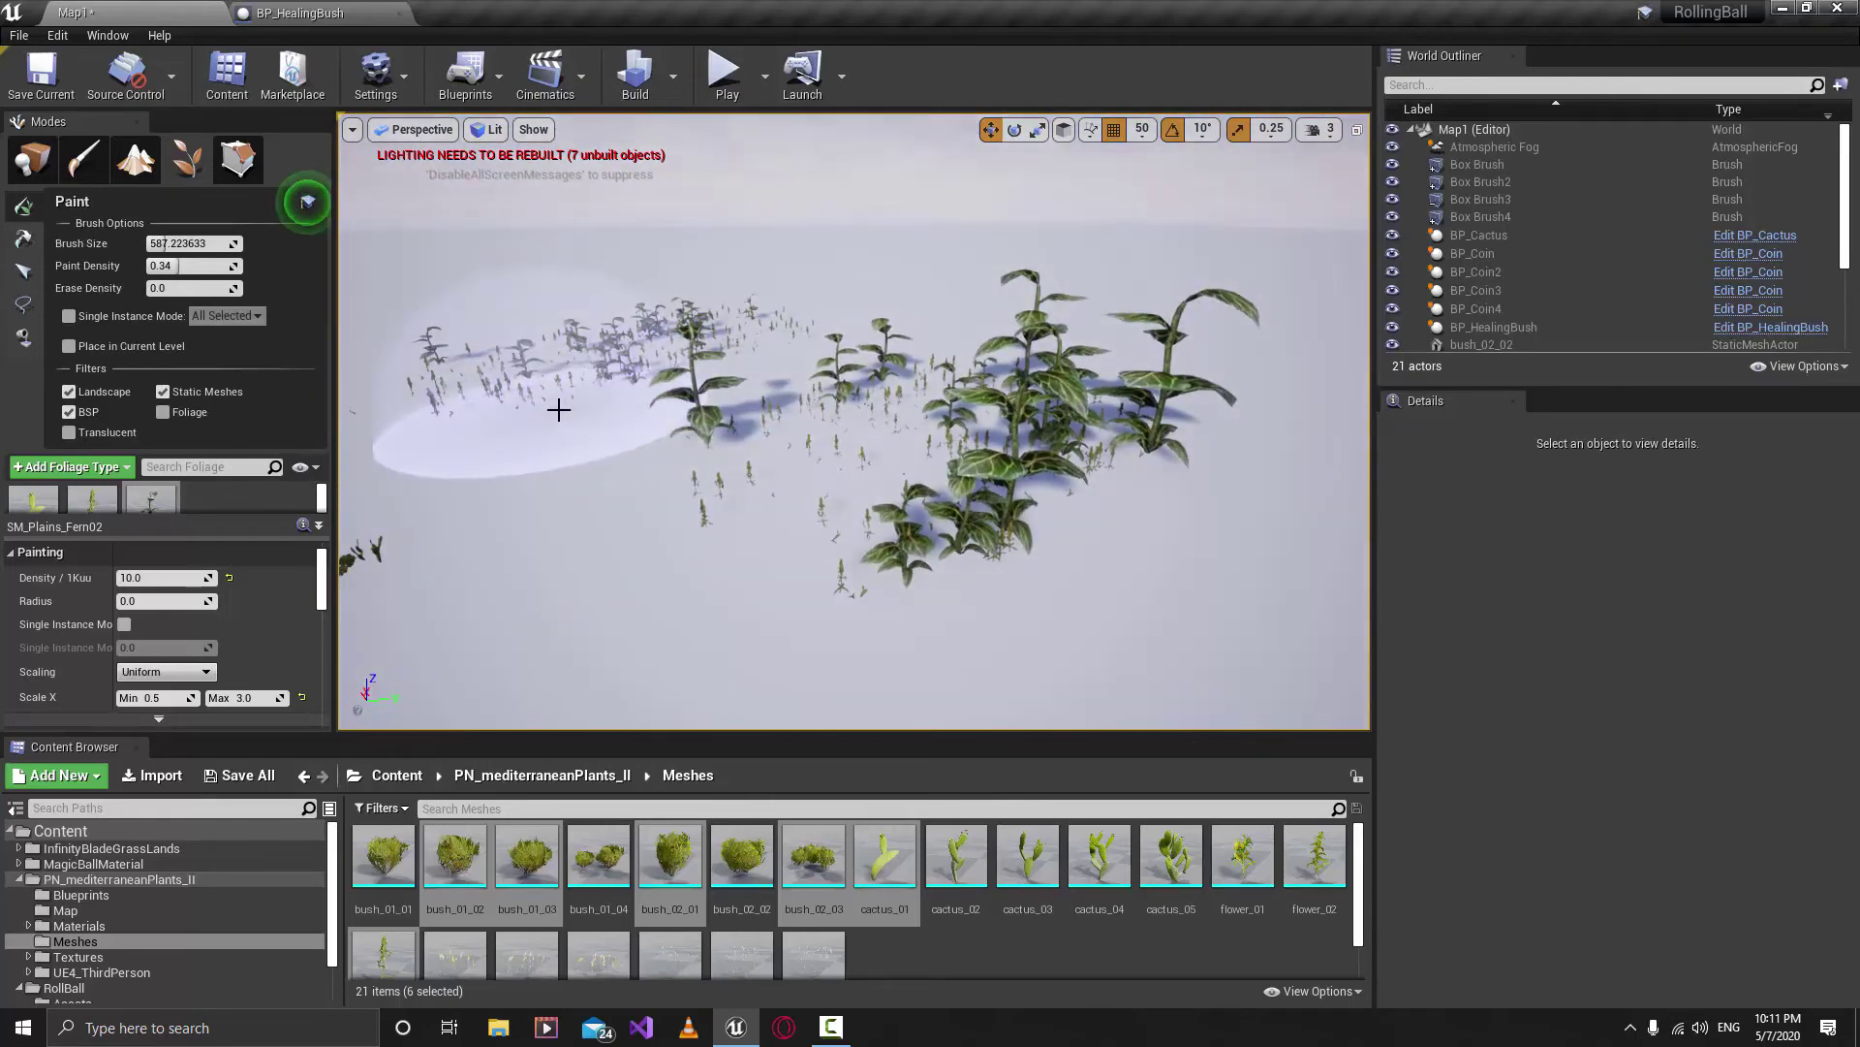
pyautogui.moveTo(843, 436)
pyautogui.mouseDown(button='right')
pyautogui.moveTo(911, 436)
pyautogui.moveTo(838, 421)
pyautogui.mouseUp(button='right')
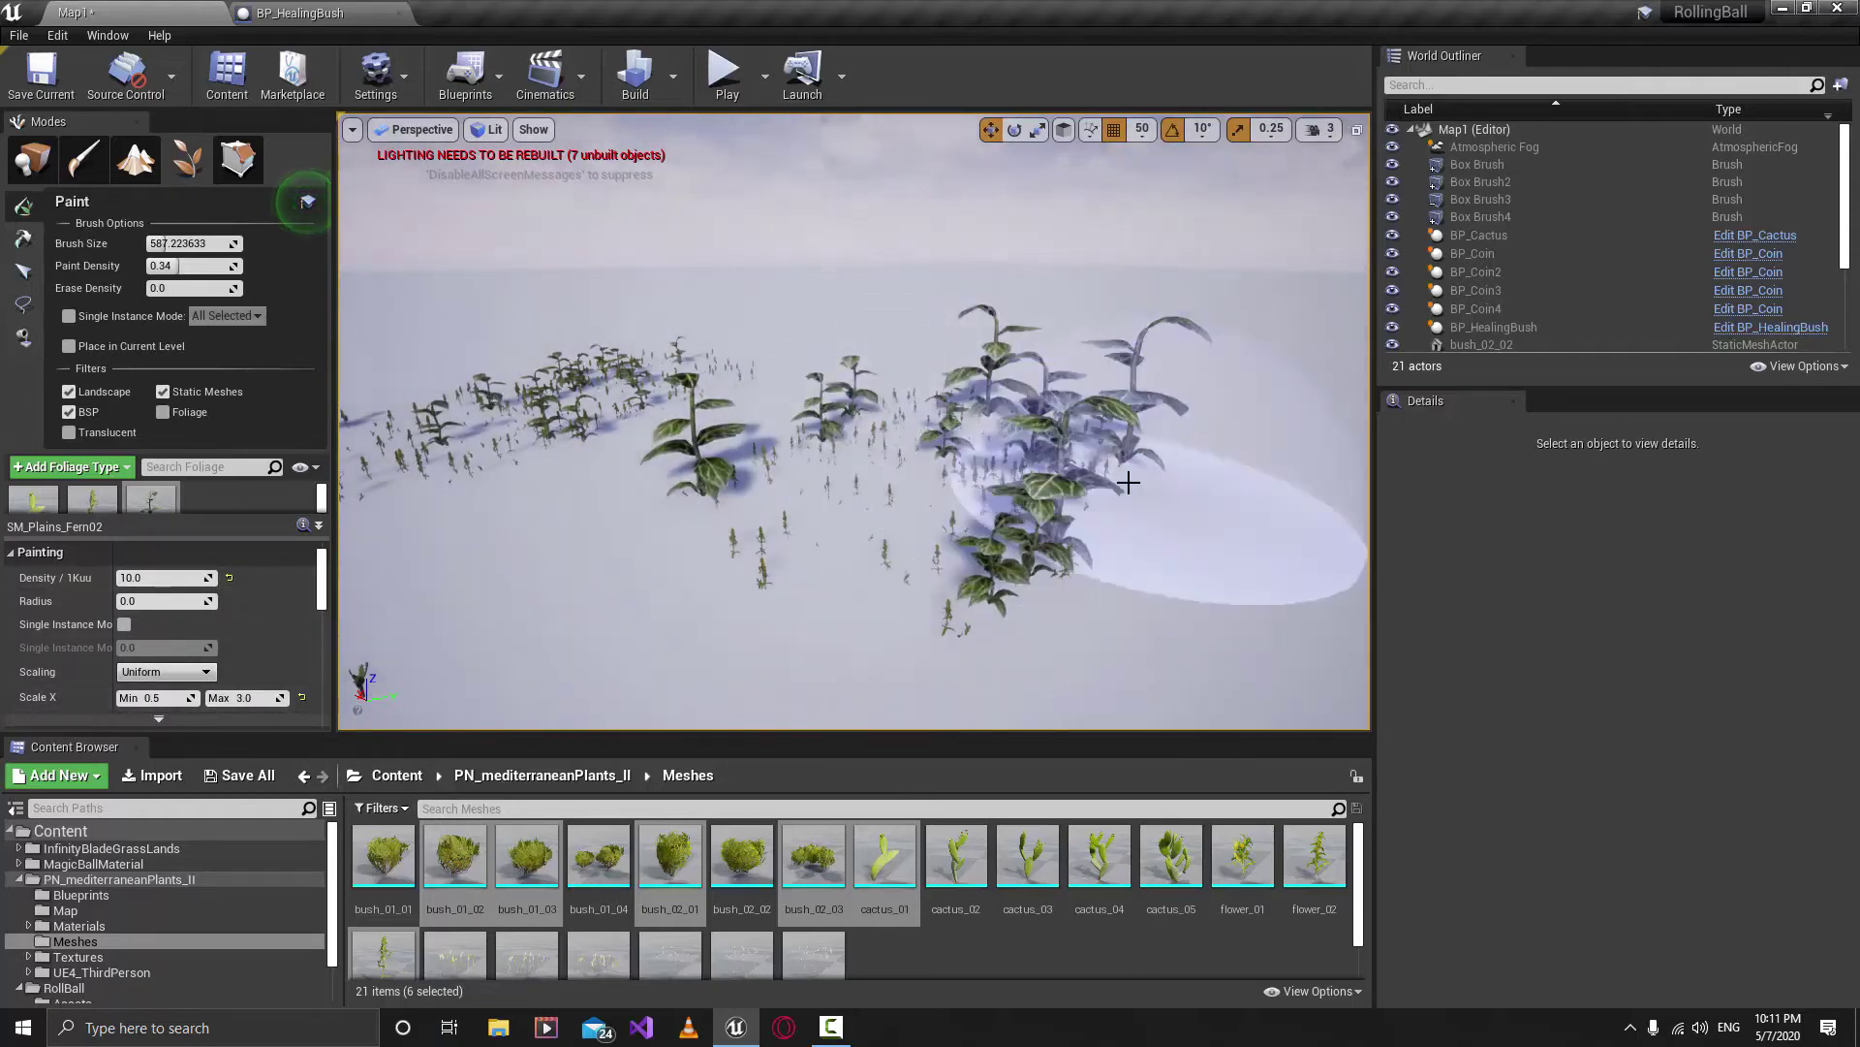
# Set the paint density to 0.13 and paint a sparse foliage patch on the empty floor.
pyautogui.moveTo(239, 536); pyautogui.dragTo(243, 639)
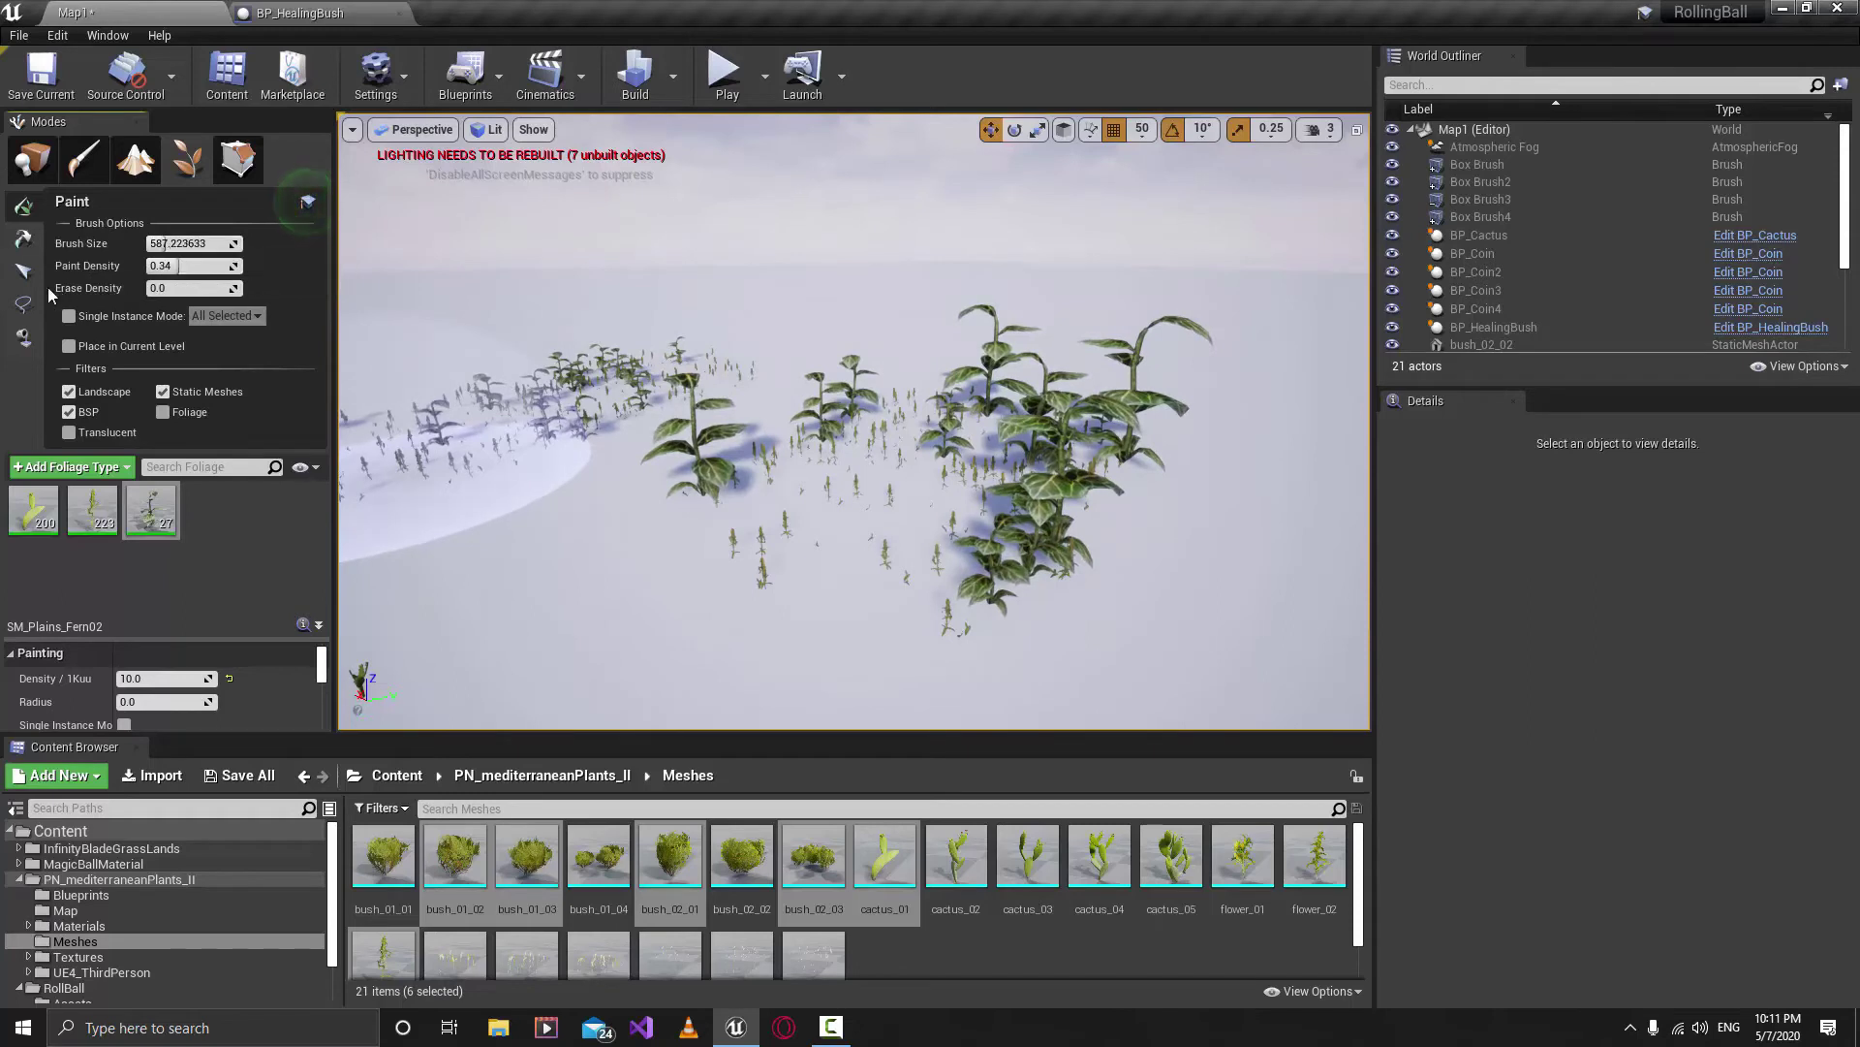
pyautogui.click(173, 266)
pyautogui.write('0.3')
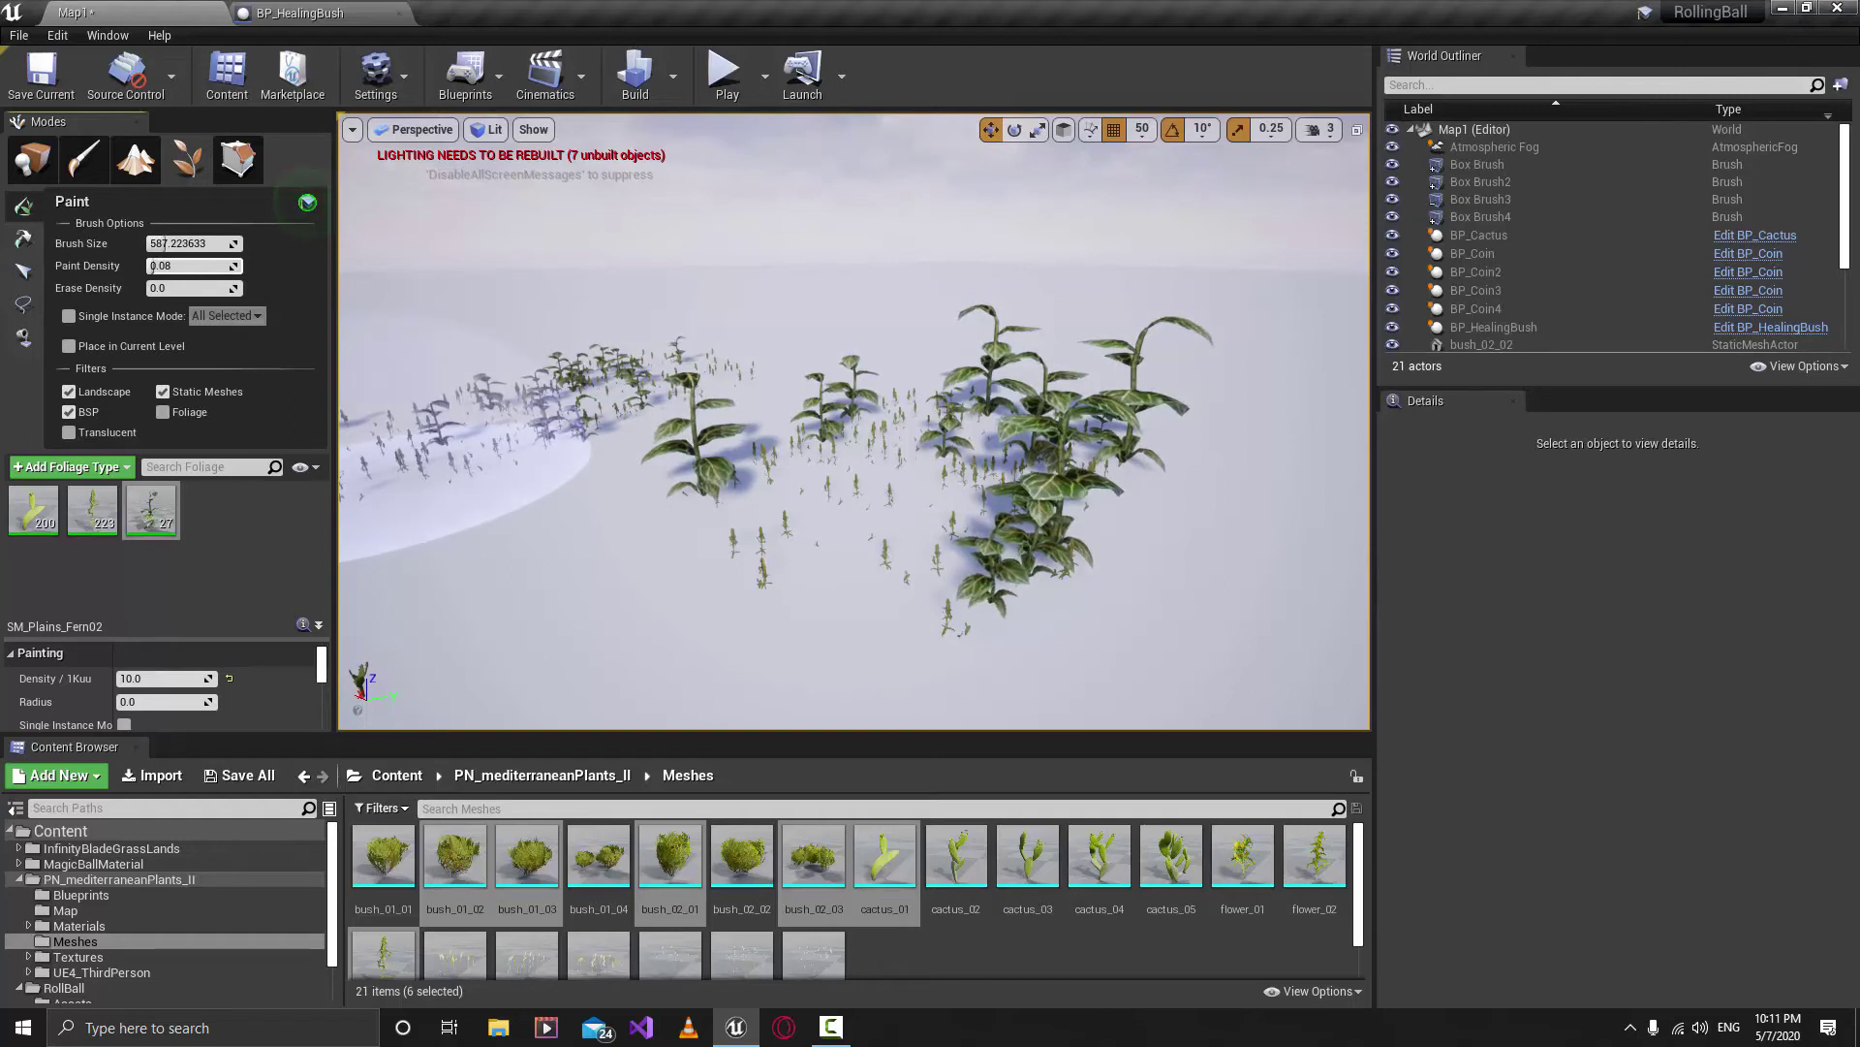
pyautogui.moveTo(155, 267); pyautogui.dragTo(158, 267)
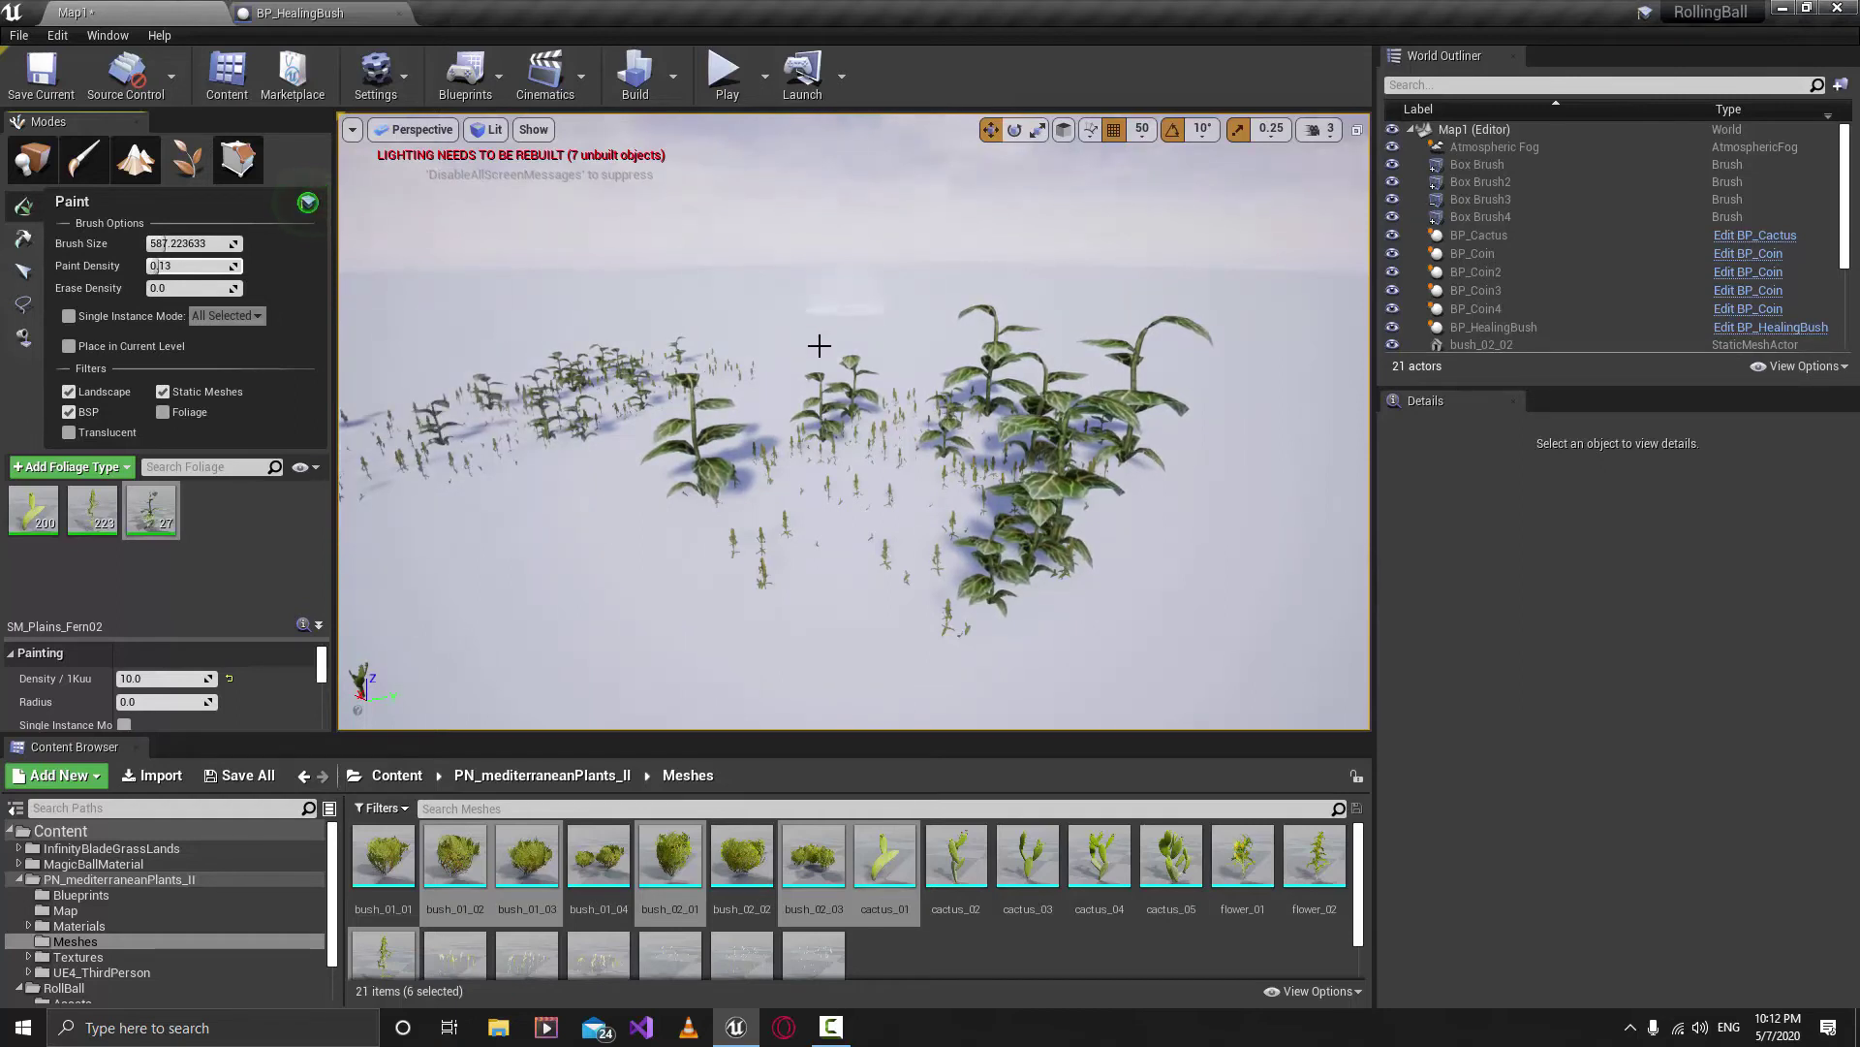
pyautogui.moveTo(818, 344)
pyautogui.mouseDown(button='right')
pyautogui.moveTo(1008, 388)
pyautogui.moveTo(979, 393)
pyautogui.mouseUp(button='right')
pyautogui.press('s')
pyautogui.click(1079, 469)
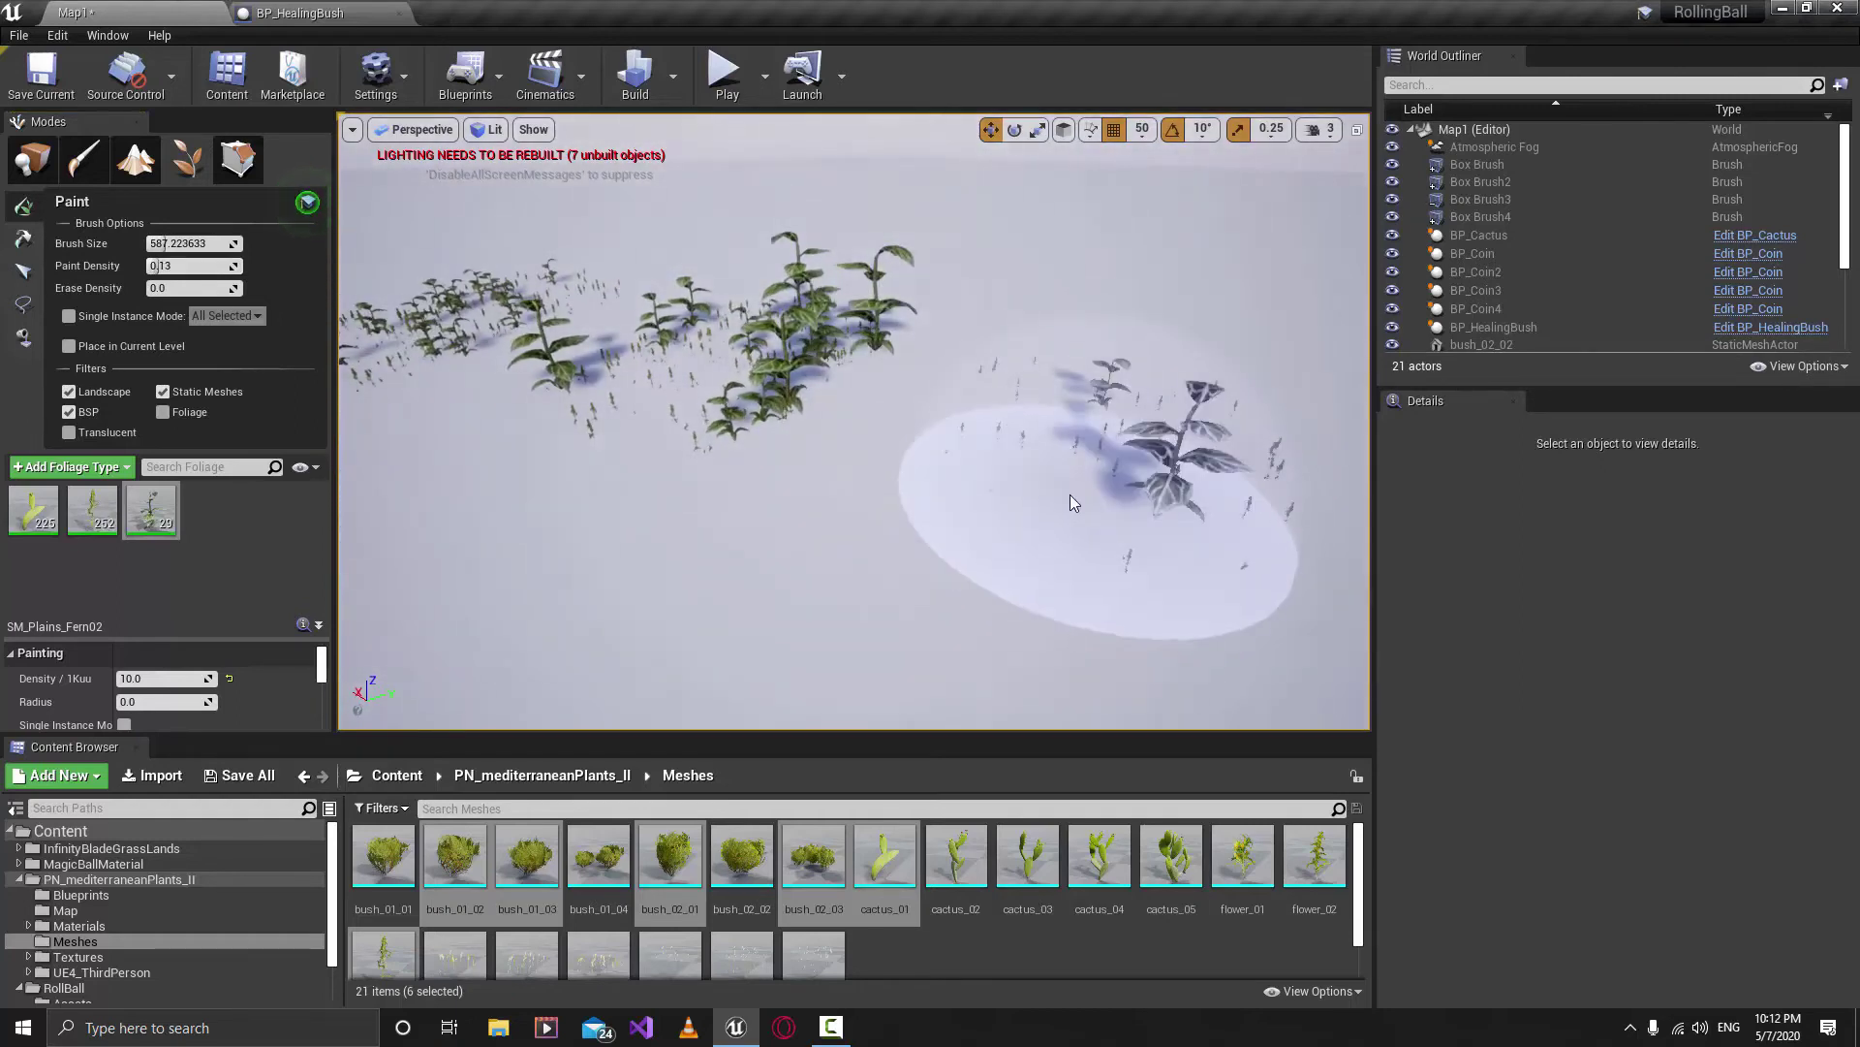
pyautogui.press('w')
pyautogui.moveTo(1070, 494)
pyautogui.mouseDown(button='right')
pyautogui.moveTo(1047, 475)
pyautogui.moveTo(1163, 485)
pyautogui.moveTo(1202, 514)
pyautogui.mouseUp(button='right')
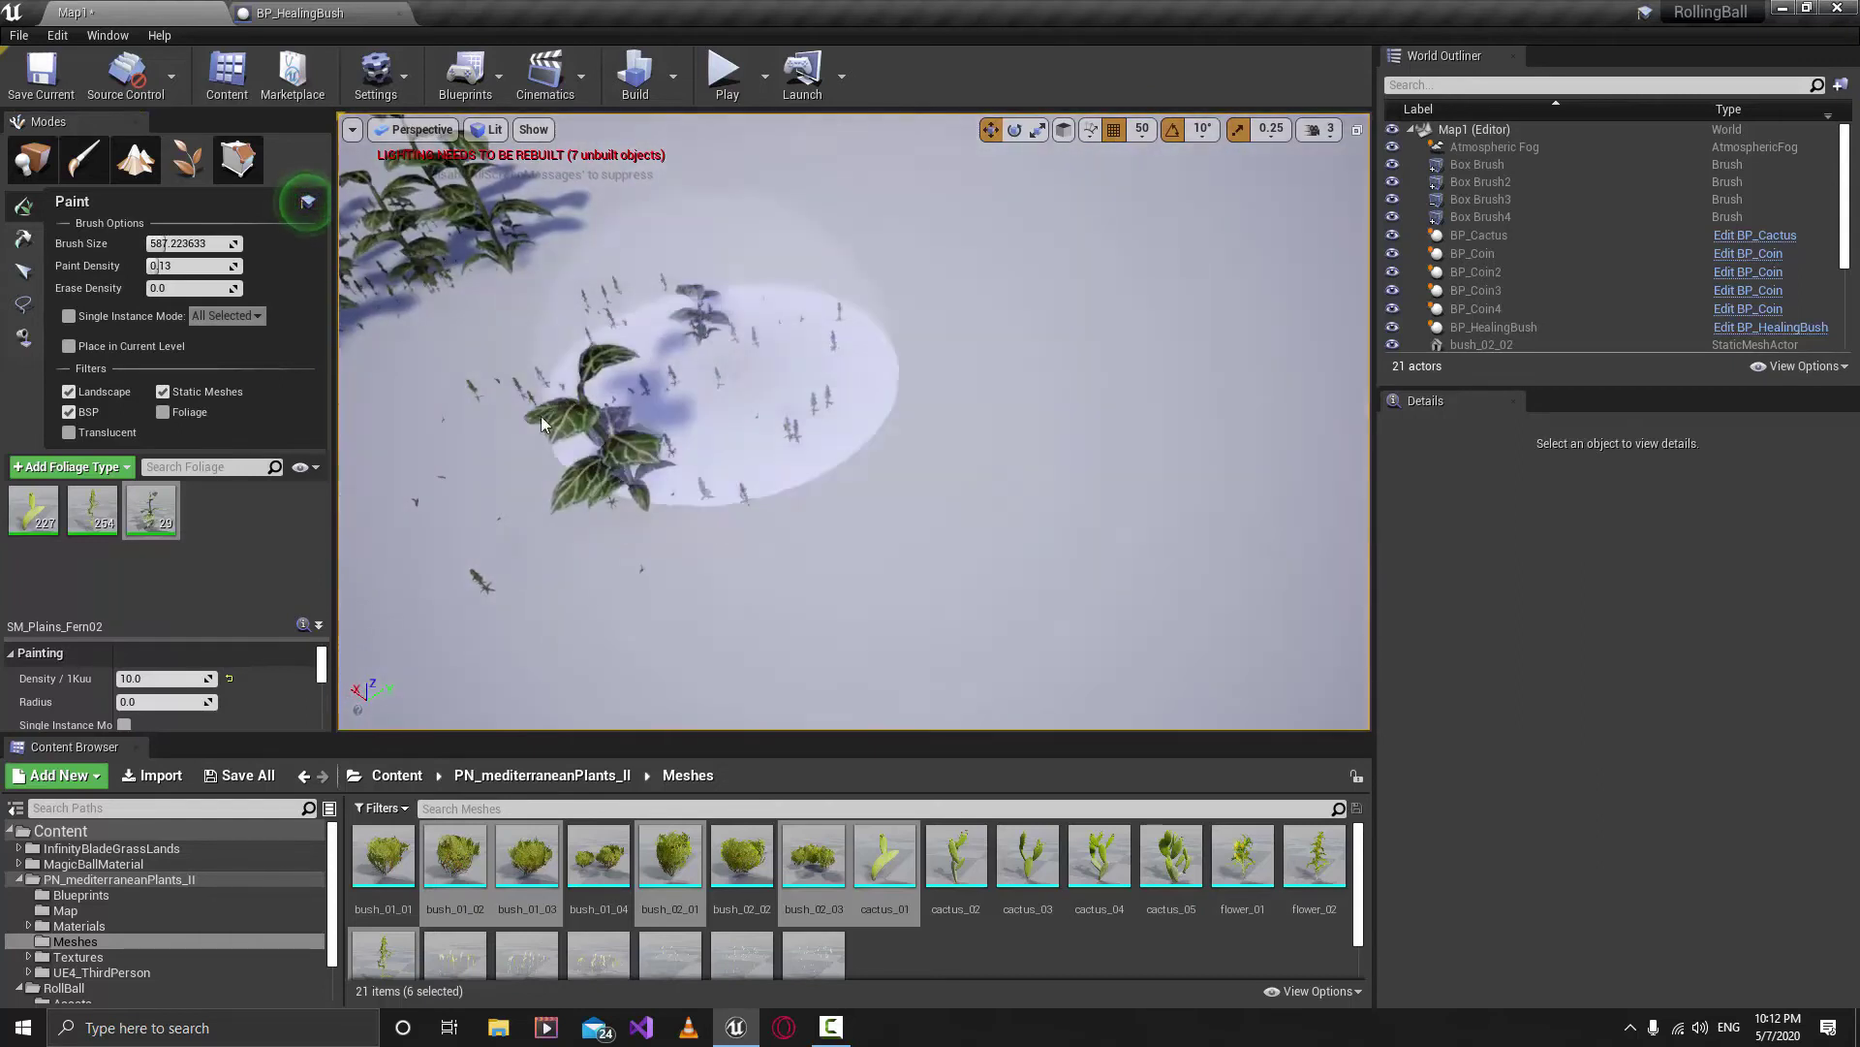
pyautogui.press('s')
pyautogui.moveTo(694, 479)
pyautogui.mouseDown(button='right')
pyautogui.moveTo(727, 477)
pyautogui.moveTo(694, 479)
pyautogui.mouseUp(button='right')
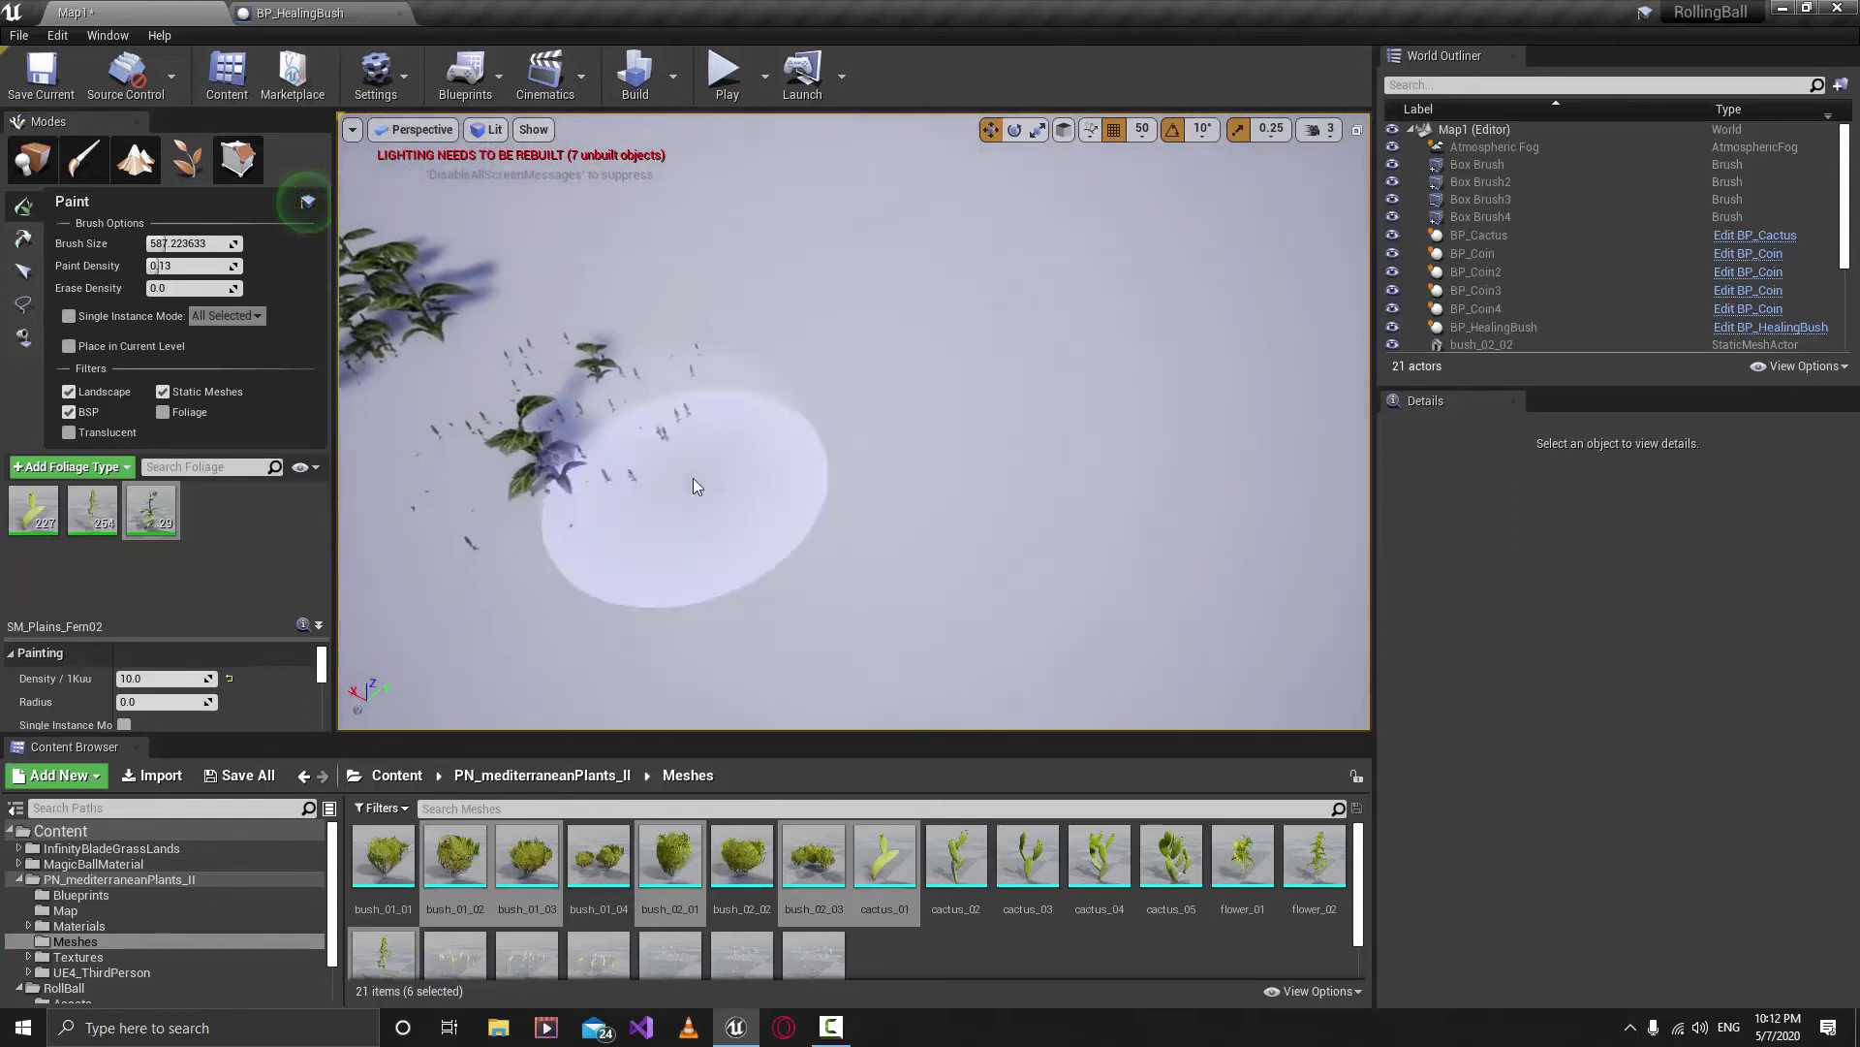
# Set the paint density to 0.8 and paint a dense foliage patch next to the sparse one.
pyautogui.moveTo(159, 266); pyautogui.dragTo(208, 267)
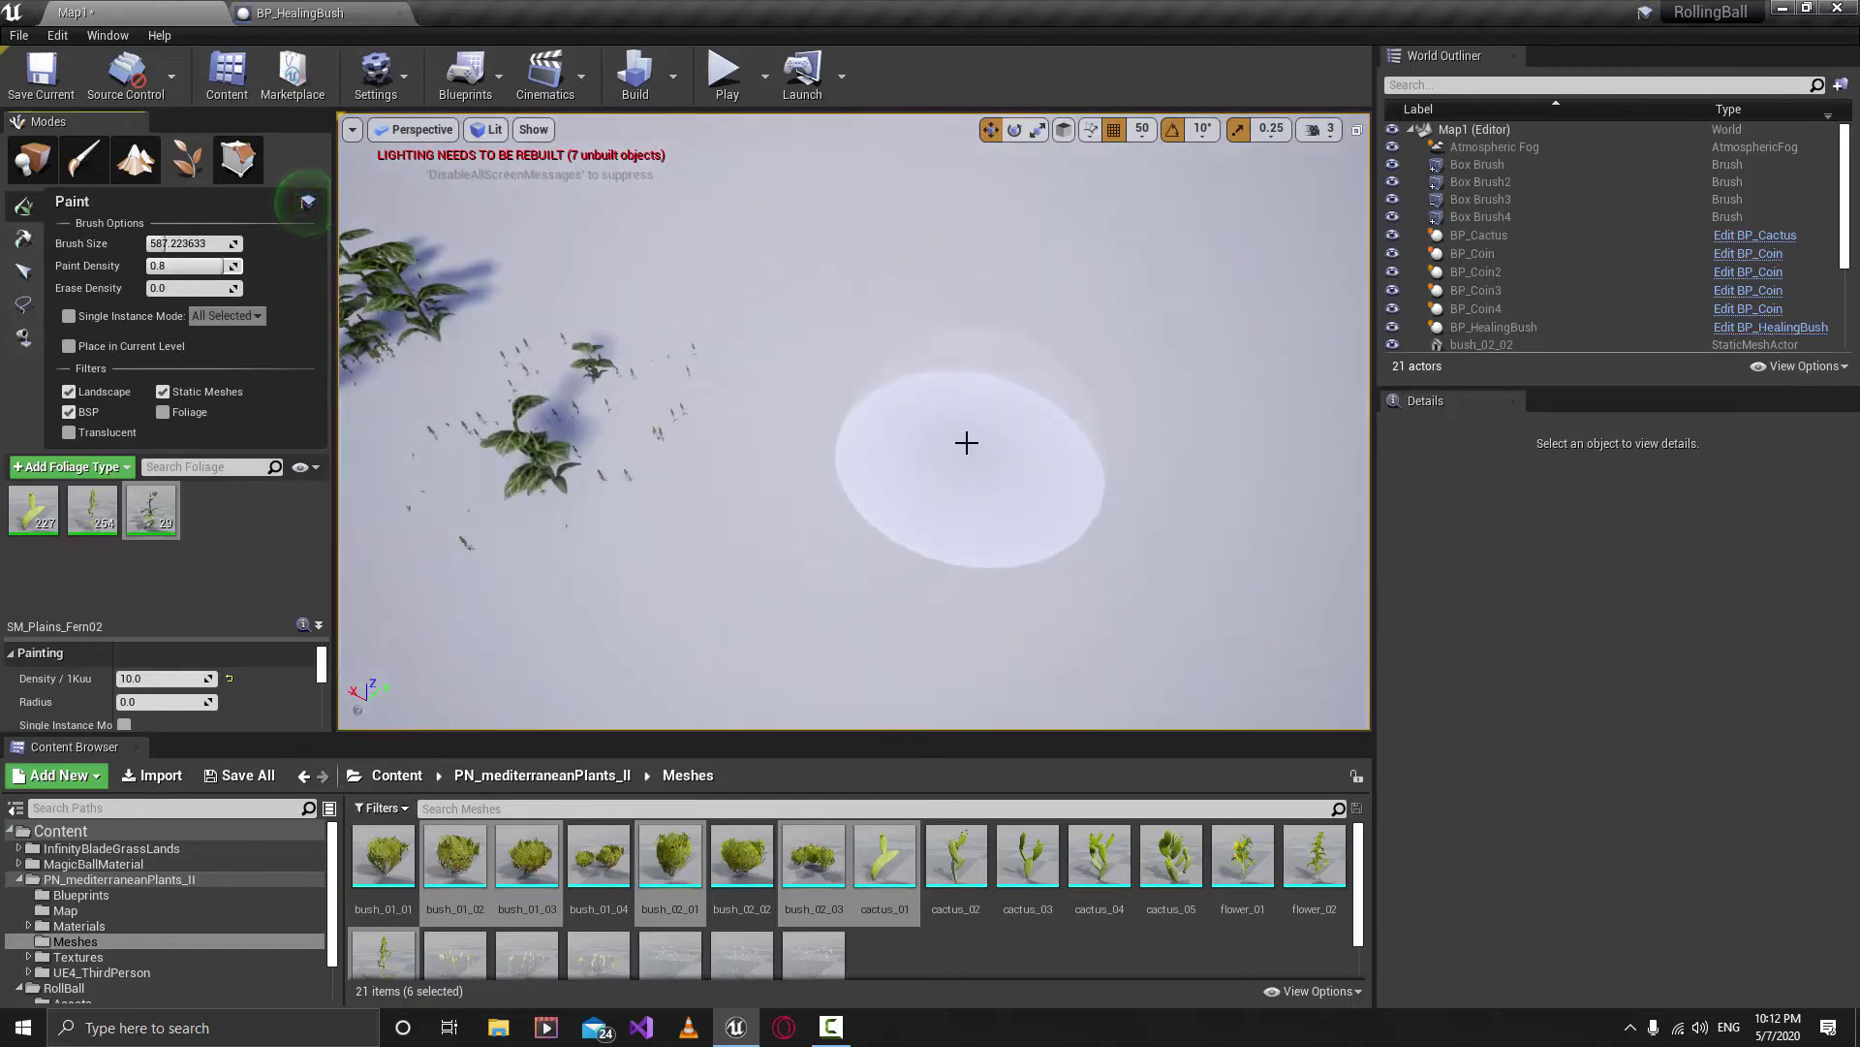
pyautogui.click(940, 482)
pyautogui.moveTo(940, 481); pyautogui.dragTo(1183, 465)
pyautogui.moveTo(1183, 465); pyautogui.dragTo(1066, 475, button='right')
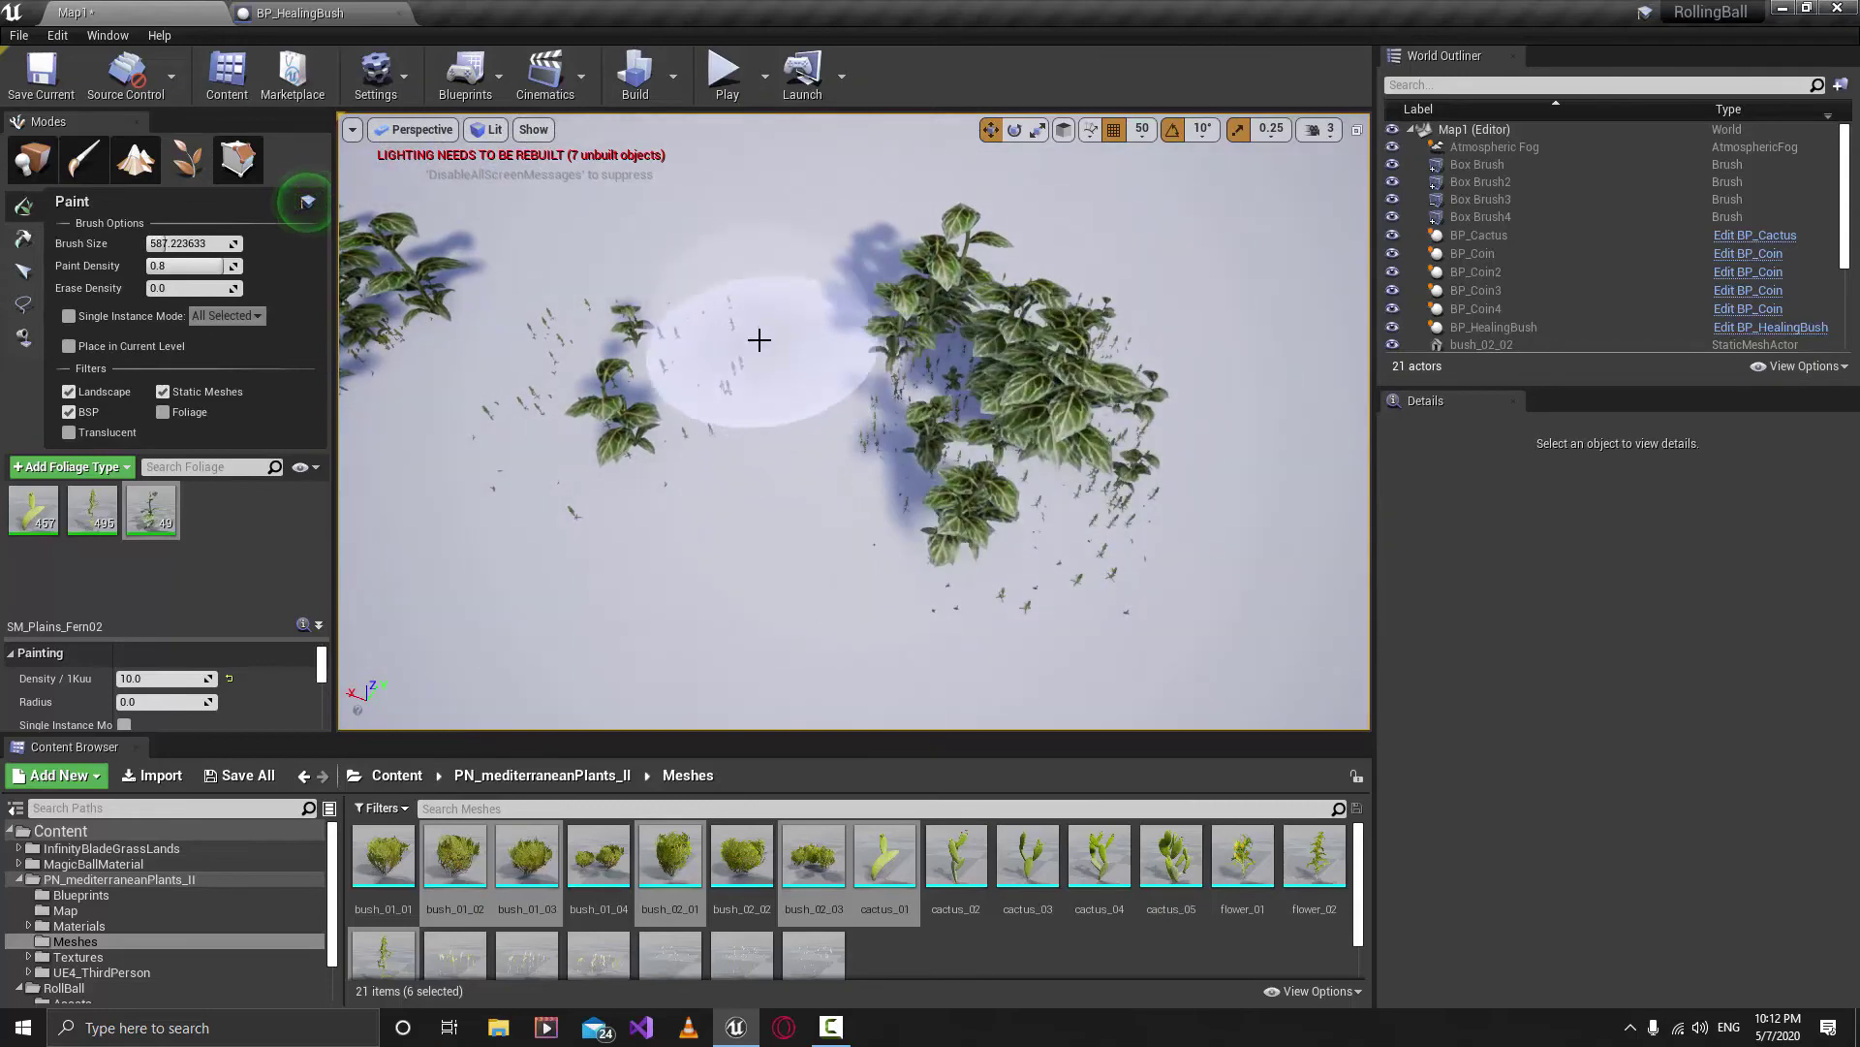
# Erase all the painted foliage patches from the floor.
pyautogui.moveTo(697, 415)
pyautogui.mouseDown(button='right')
pyautogui.moveTo(649, 422)
pyautogui.moveTo(1120, 504)
pyautogui.mouseUp(button='right')
pyautogui.keyDown('shift'); pyautogui.moveTo(1120, 504); pyautogui.dragTo(954, 493); pyautogui.keyUp('shift')
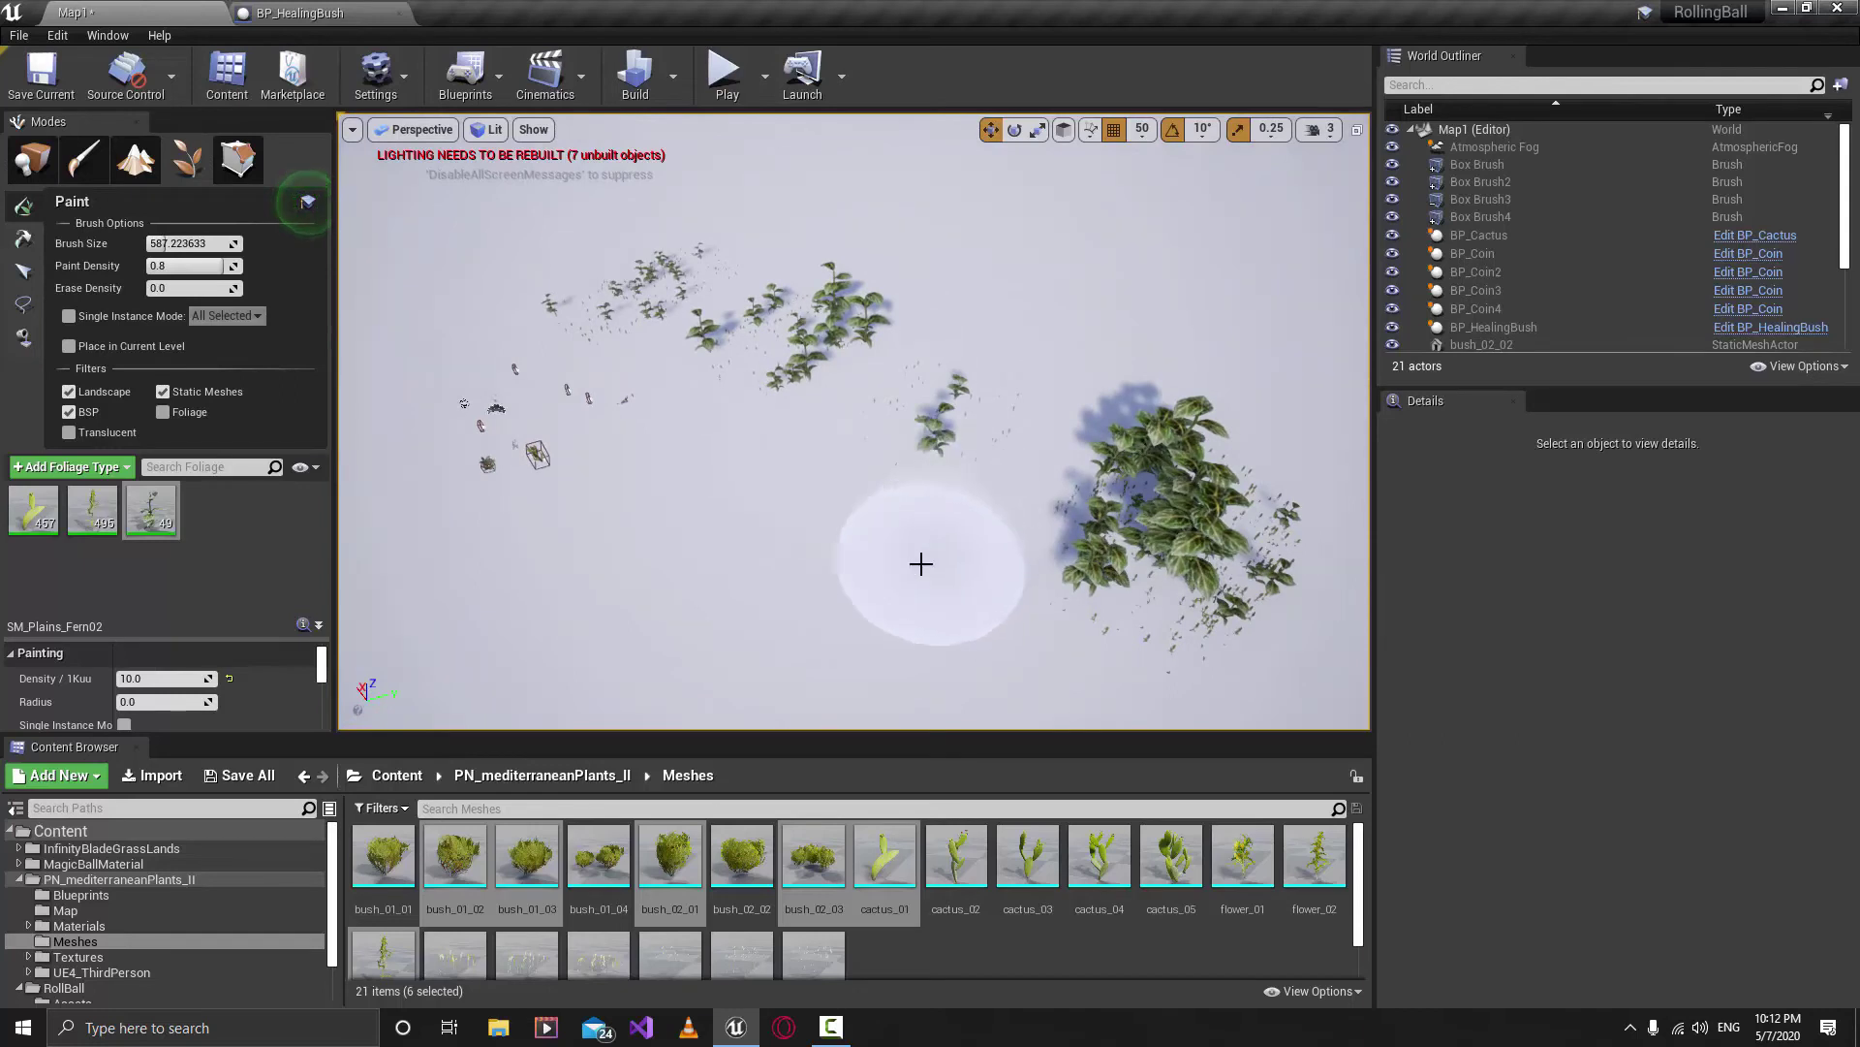
pyautogui.moveTo(791, 549)
pyautogui.keyDown('shift'); pyautogui.mouseDown()
pyautogui.moveTo(972, 415)
pyautogui.moveTo(1163, 462)
pyautogui.moveTo(959, 345)
pyautogui.moveTo(1008, 301)
pyautogui.moveTo(847, 303)
pyautogui.moveTo(566, 419)
pyautogui.moveTo(682, 302)
pyautogui.mouseUp(); pyautogui.keyUp('shift')
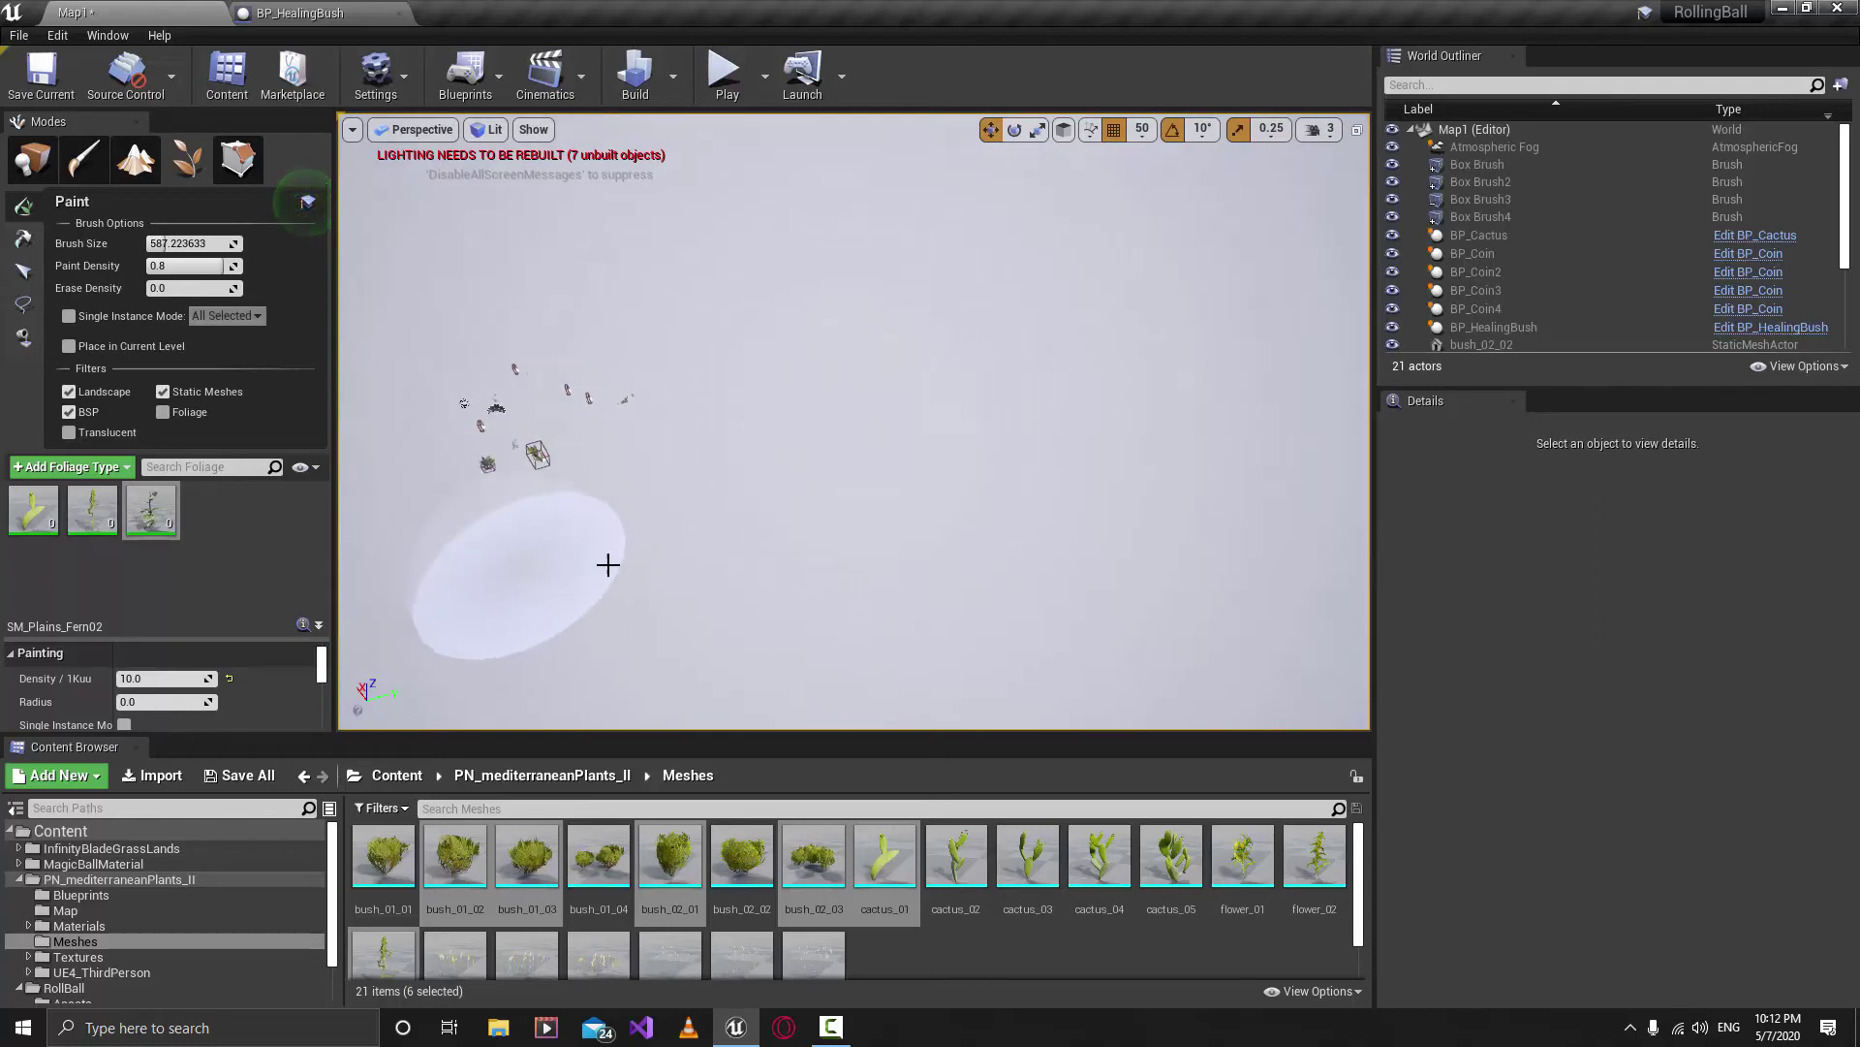
# Enlarge the asset browser and examine the static meshes in the InfinityBladeGrassLands Env_Plains_Flora and Env_Plains_Floors folders, then open Env_Plains_Background.
pyautogui.moveTo(963, 477)
pyautogui.mouseDown(button='right')
pyautogui.moveTo(828, 536)
pyautogui.moveTo(954, 417)
pyautogui.mouseUp(button='right')
pyautogui.press('w')
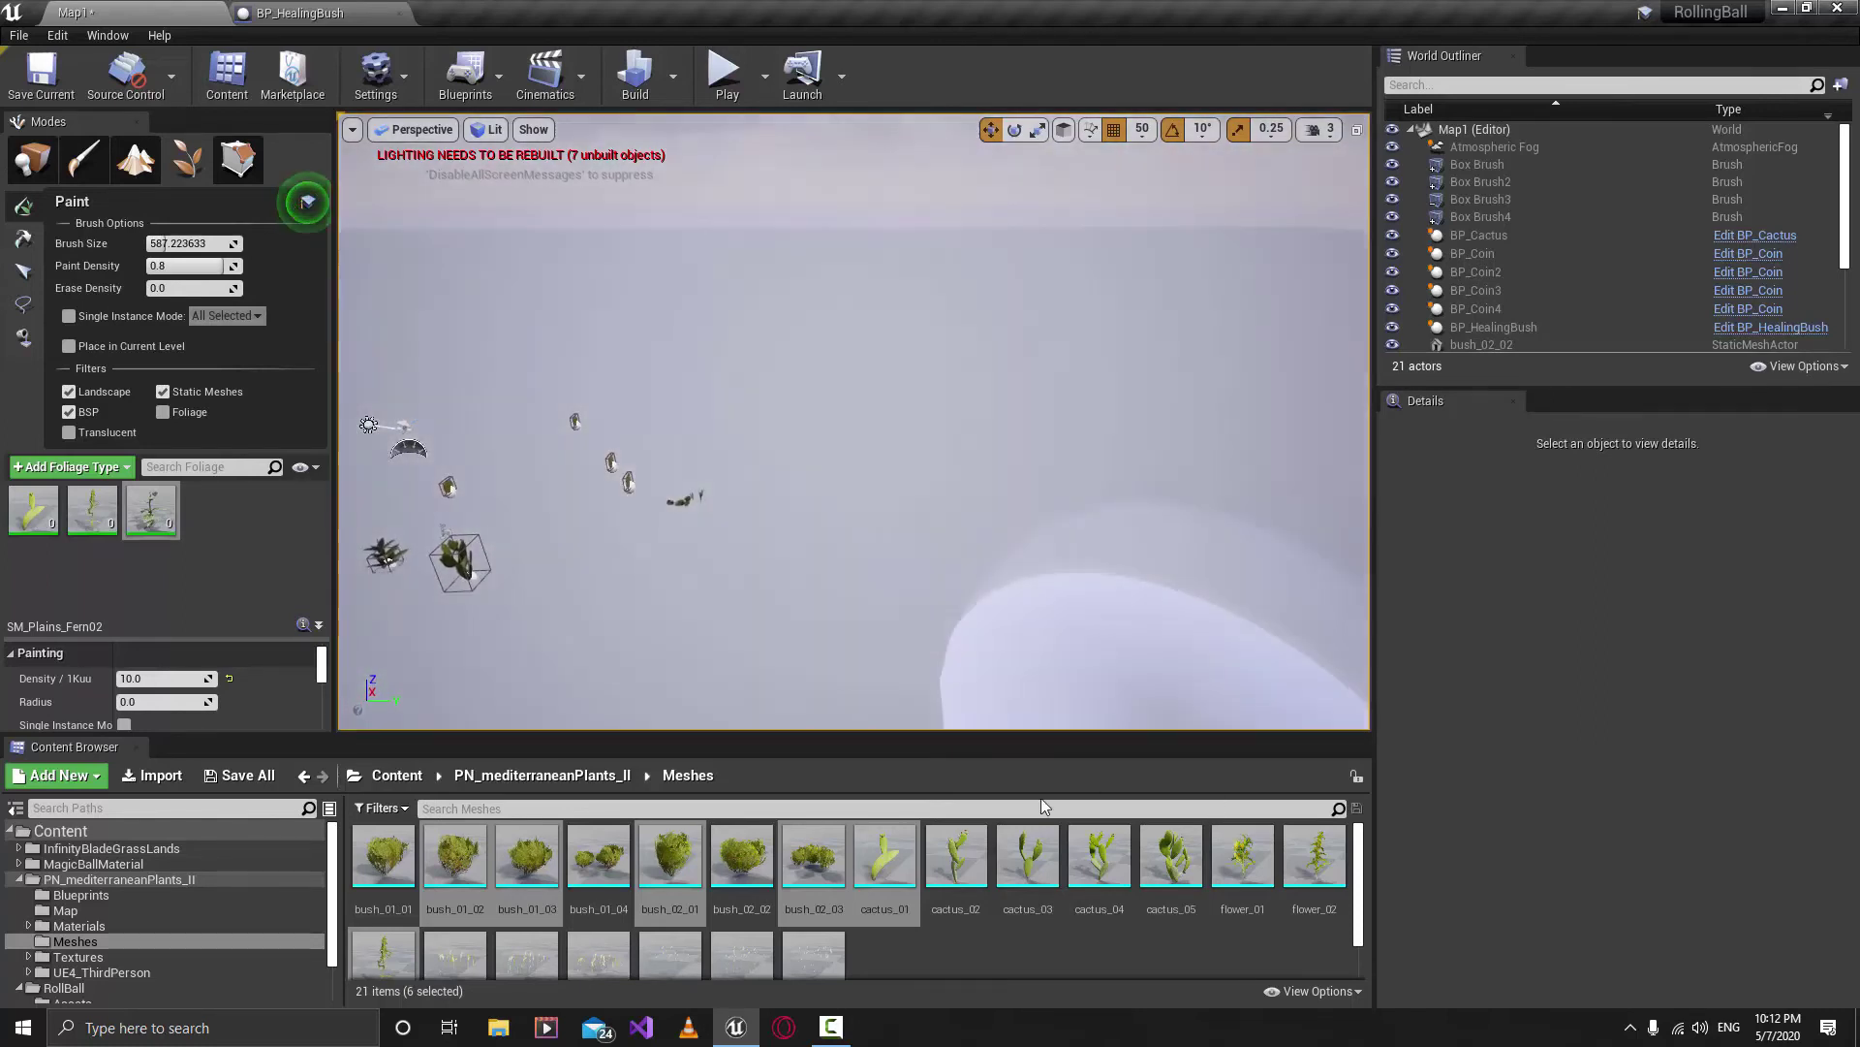
pyautogui.moveTo(1066, 734); pyautogui.dragTo(1090, 632)
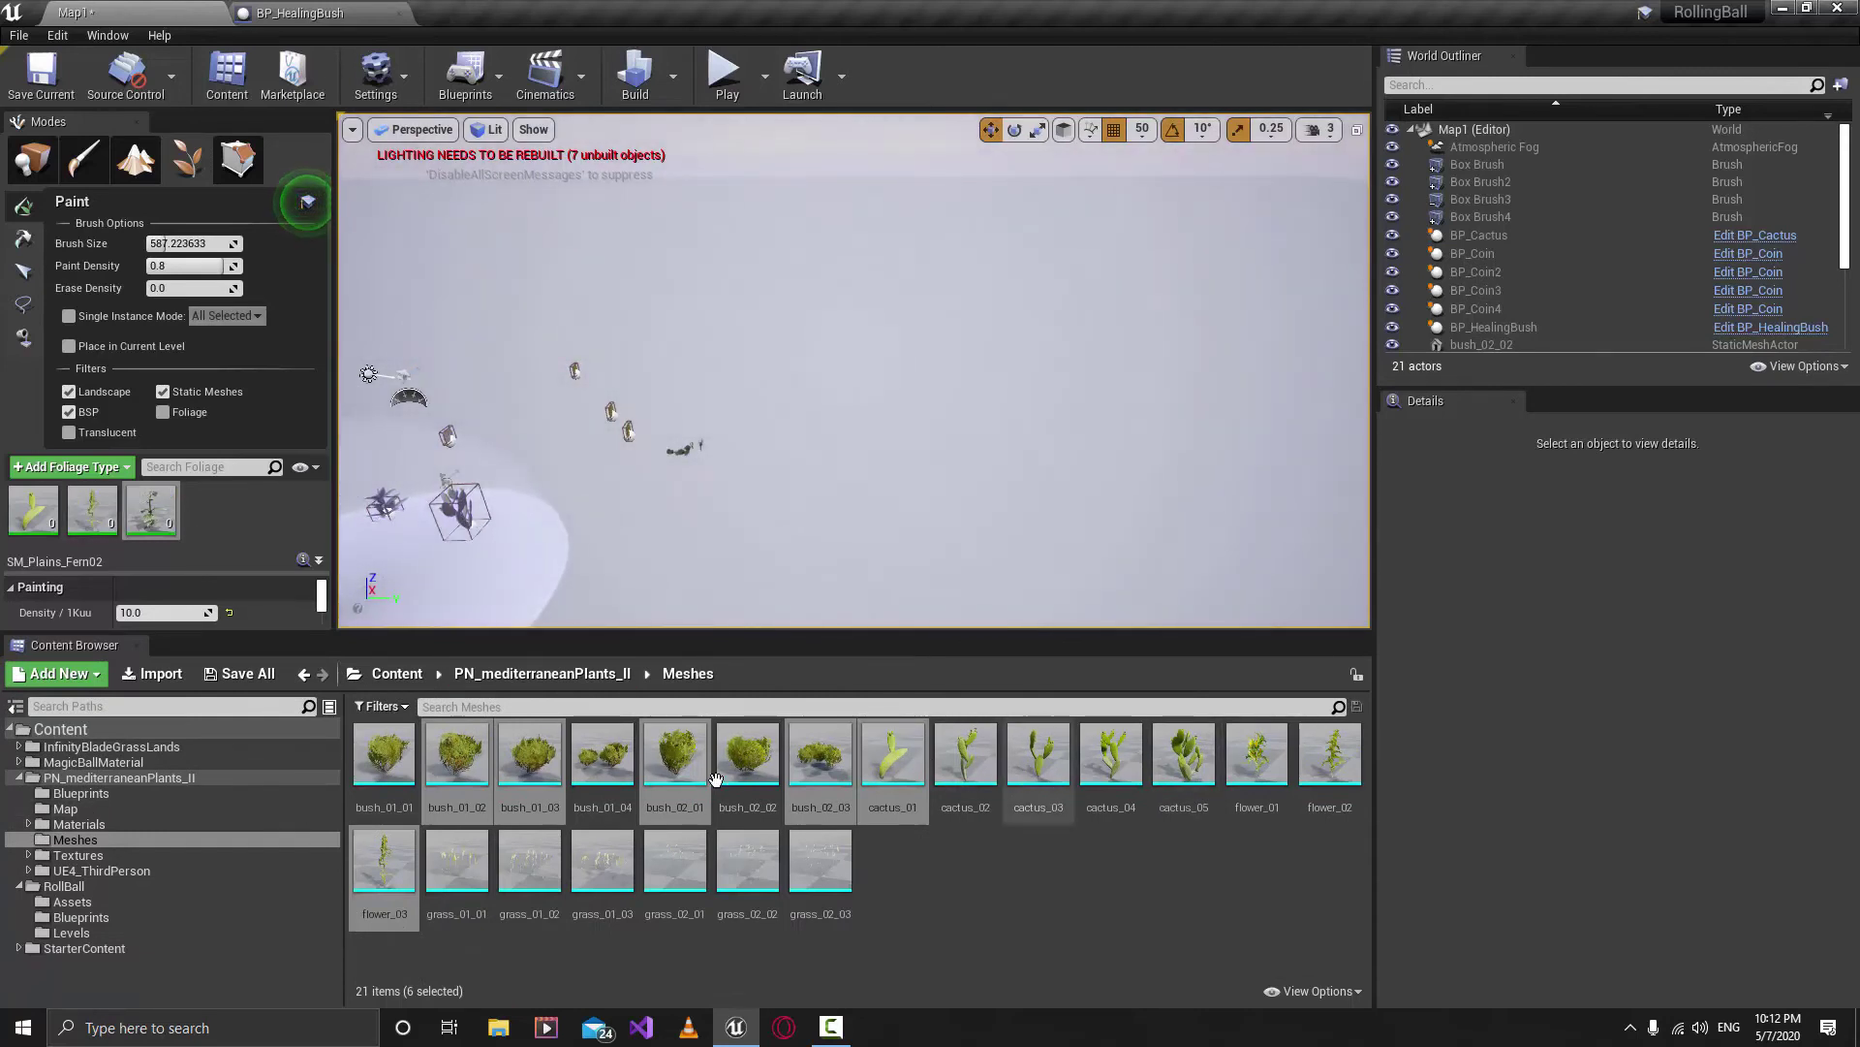
pyautogui.click(71, 747)
pyautogui.doubleClick(442, 781)
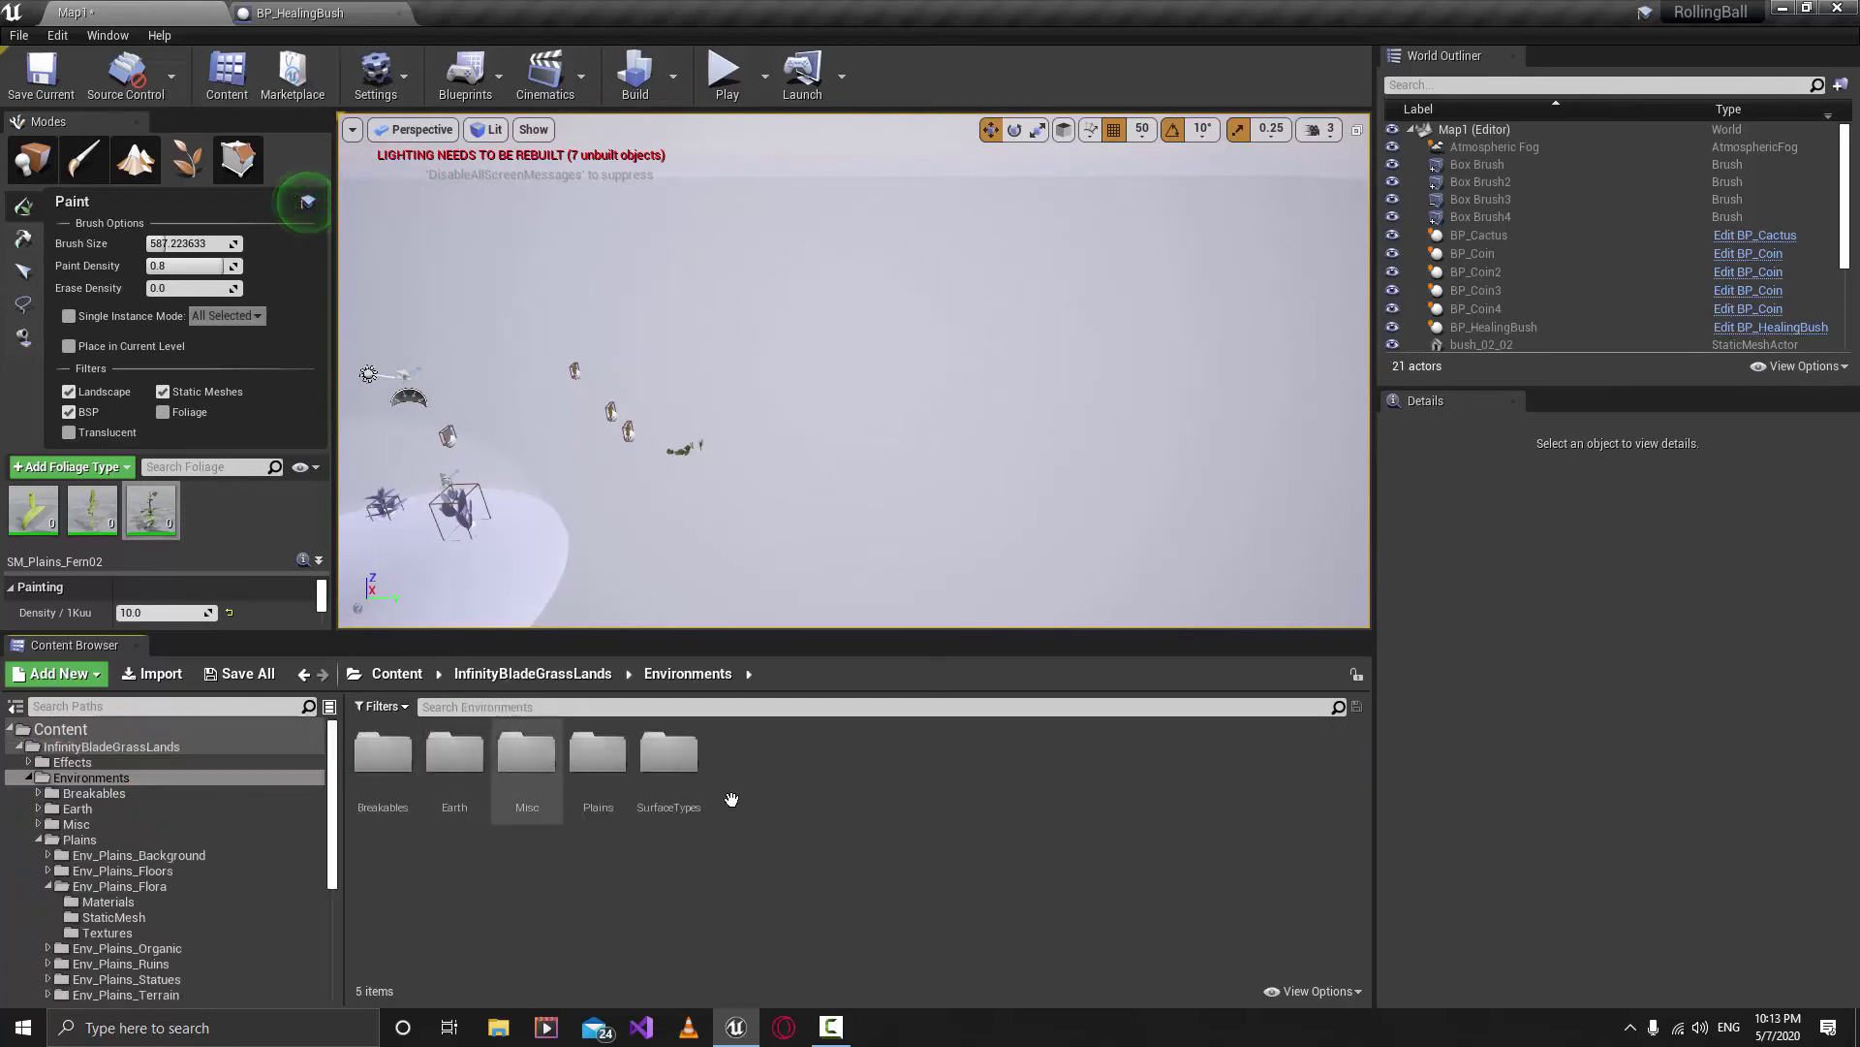
pyautogui.doubleClick(598, 760)
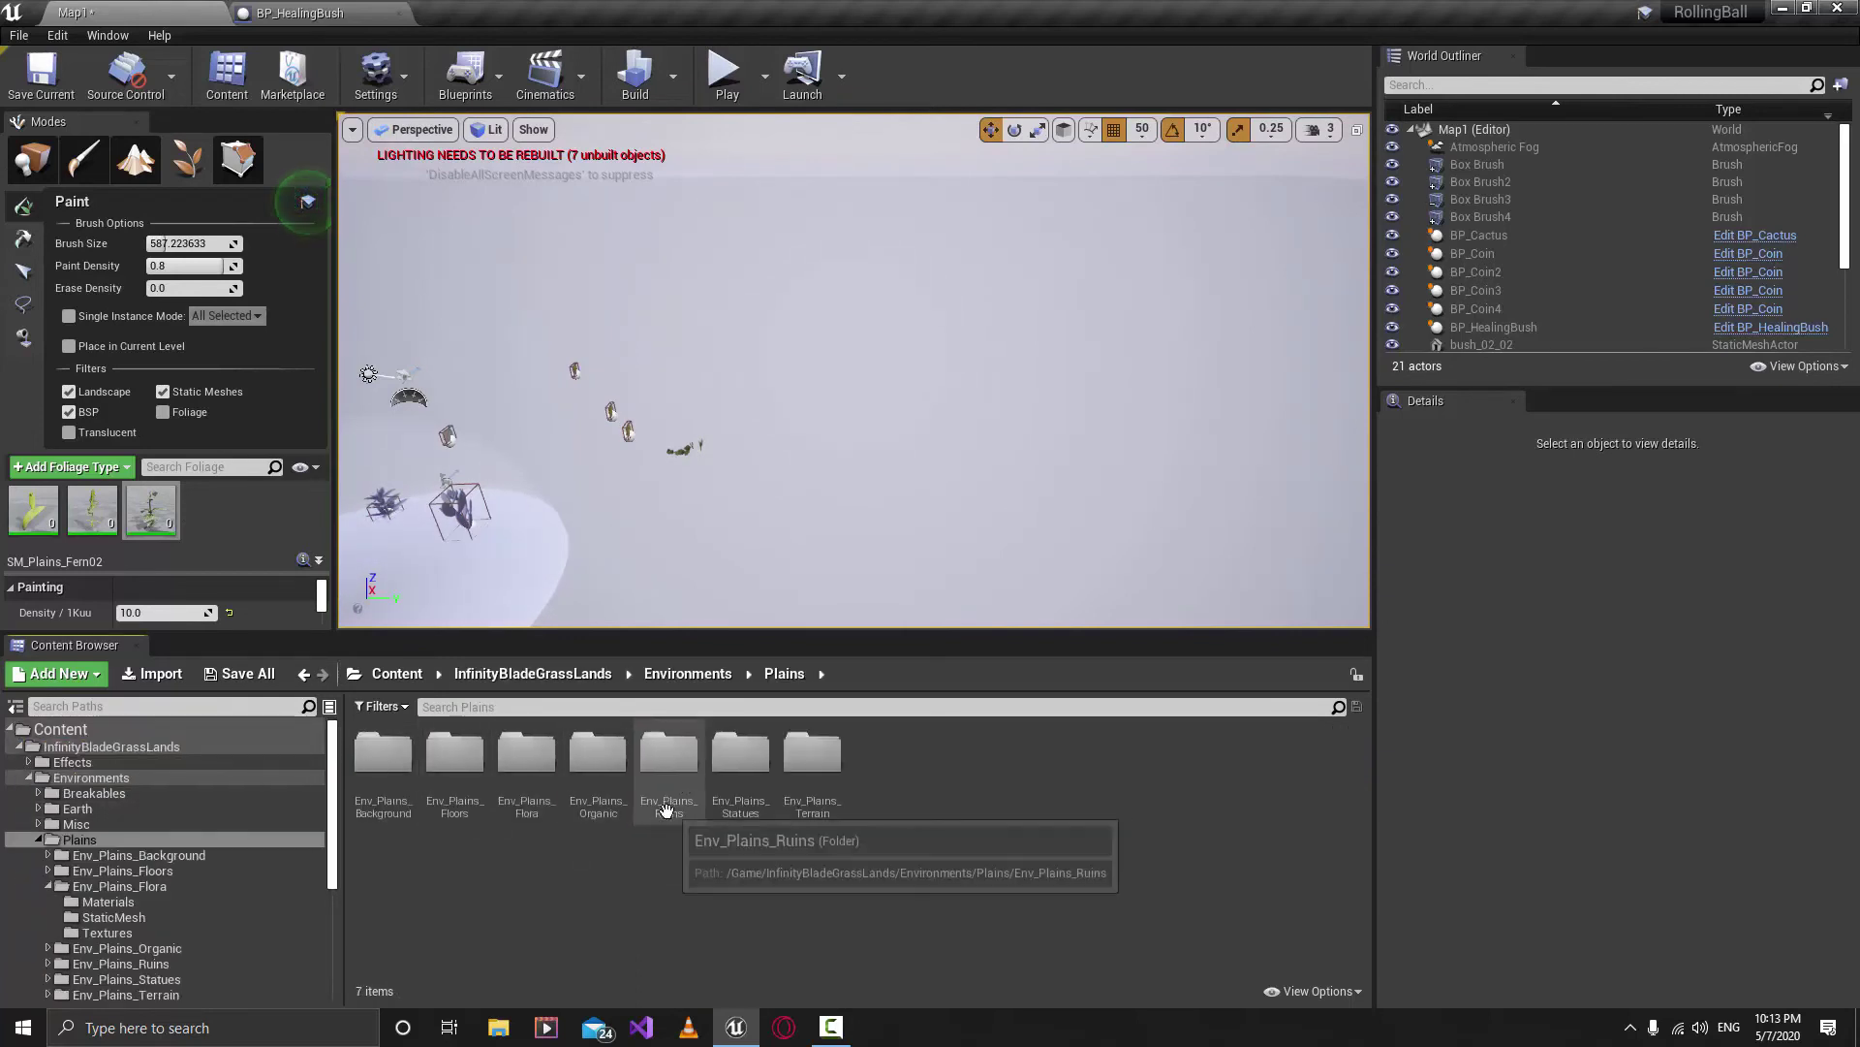
pyautogui.doubleClick(526, 755)
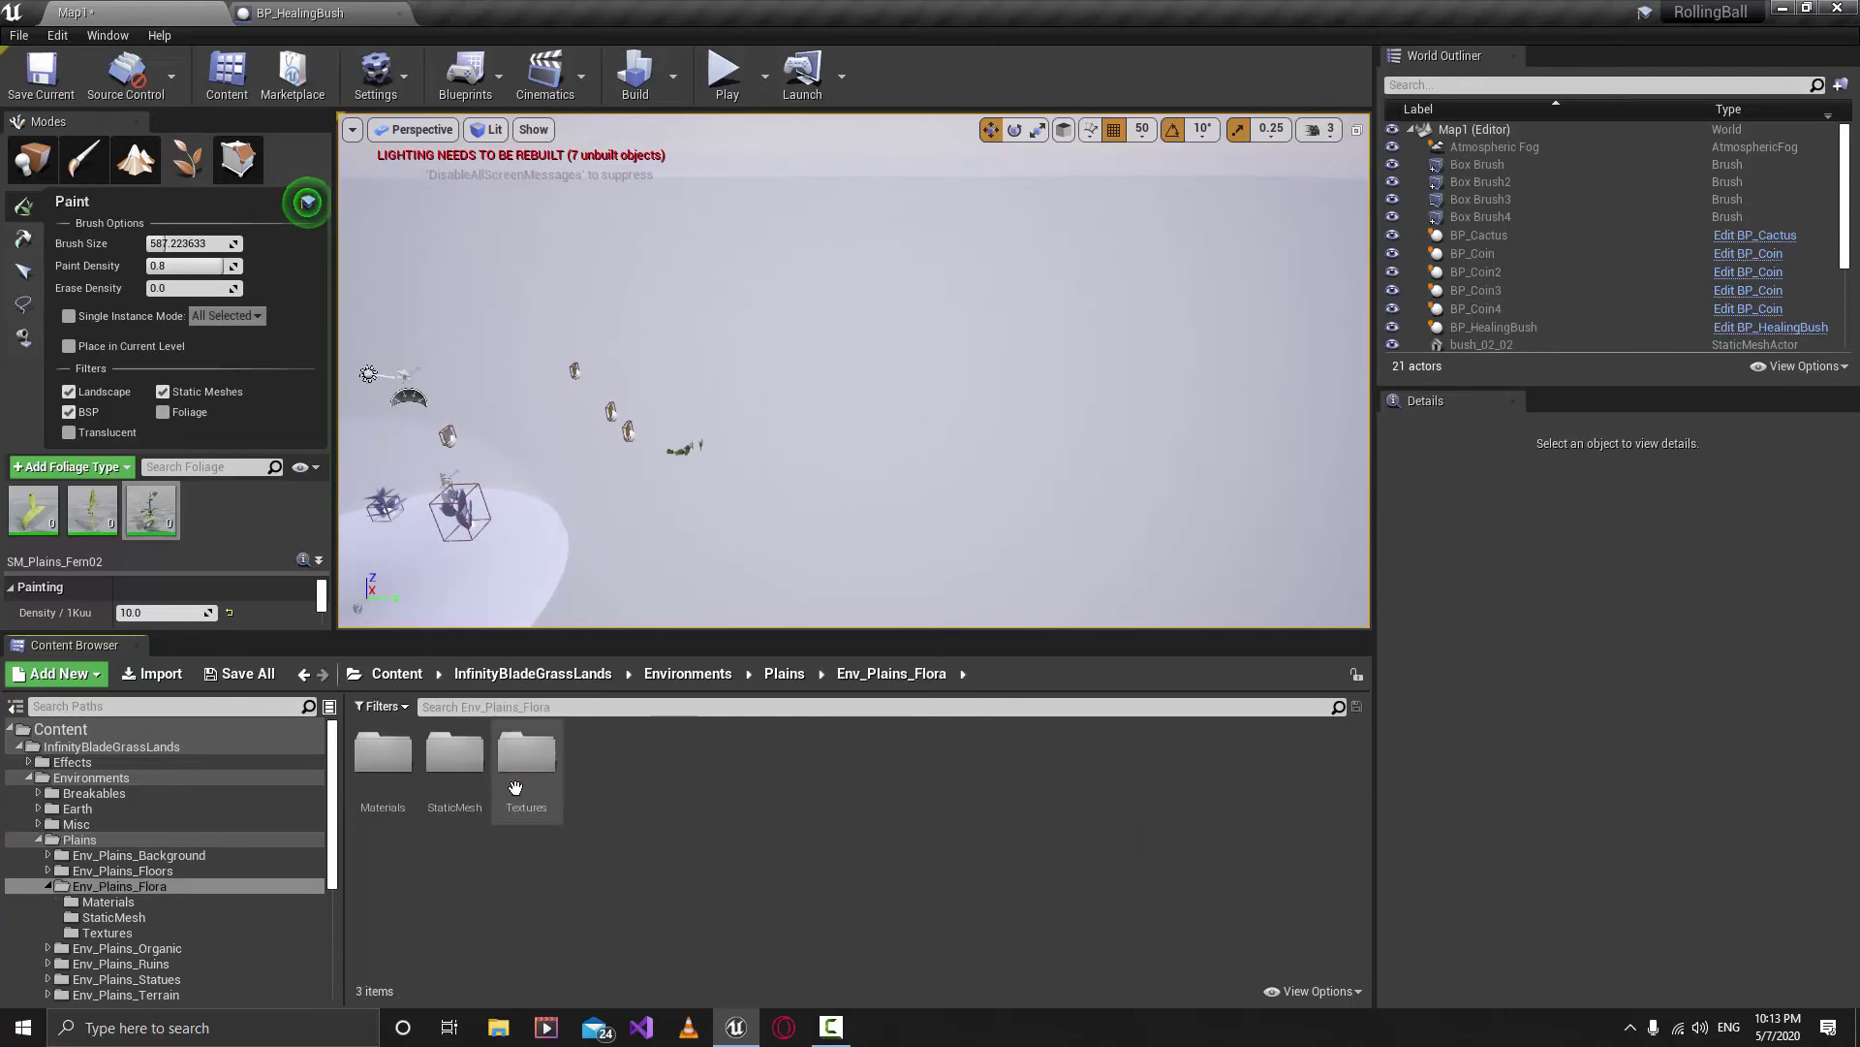
pyautogui.doubleClick(464, 790)
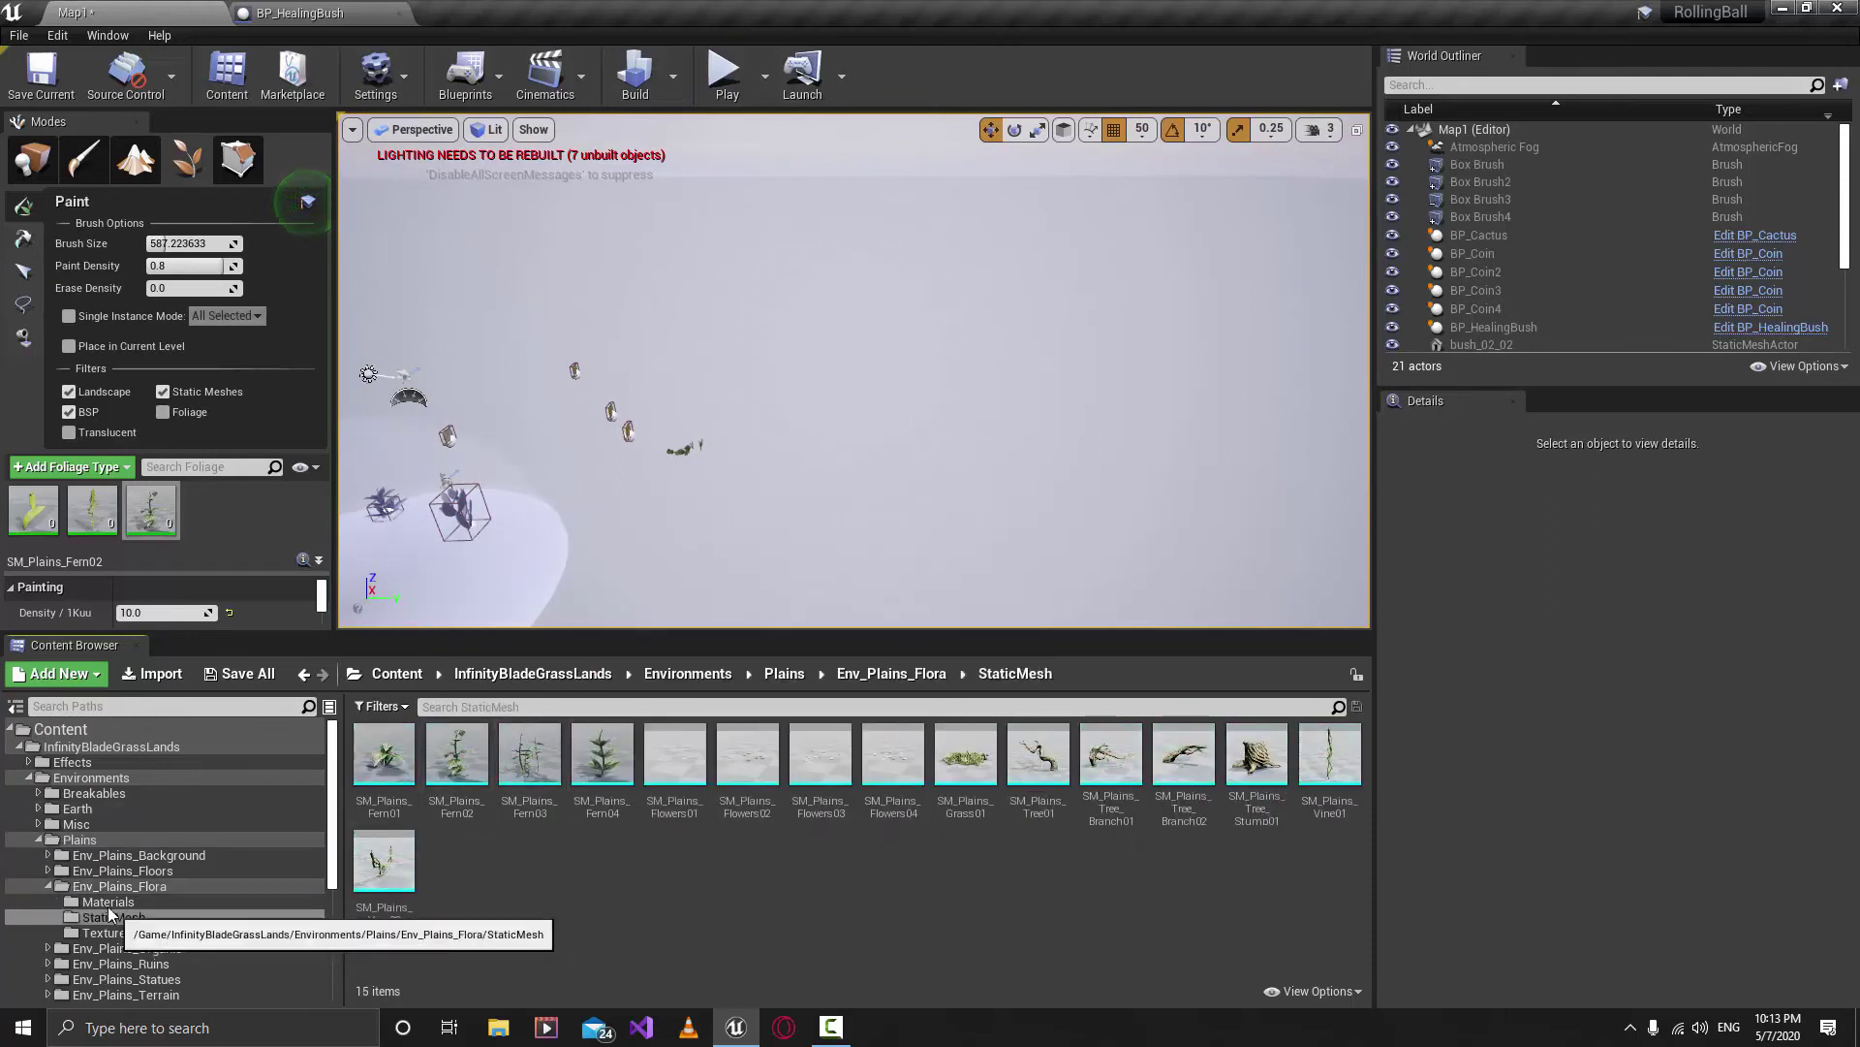
pyautogui.click(103, 871)
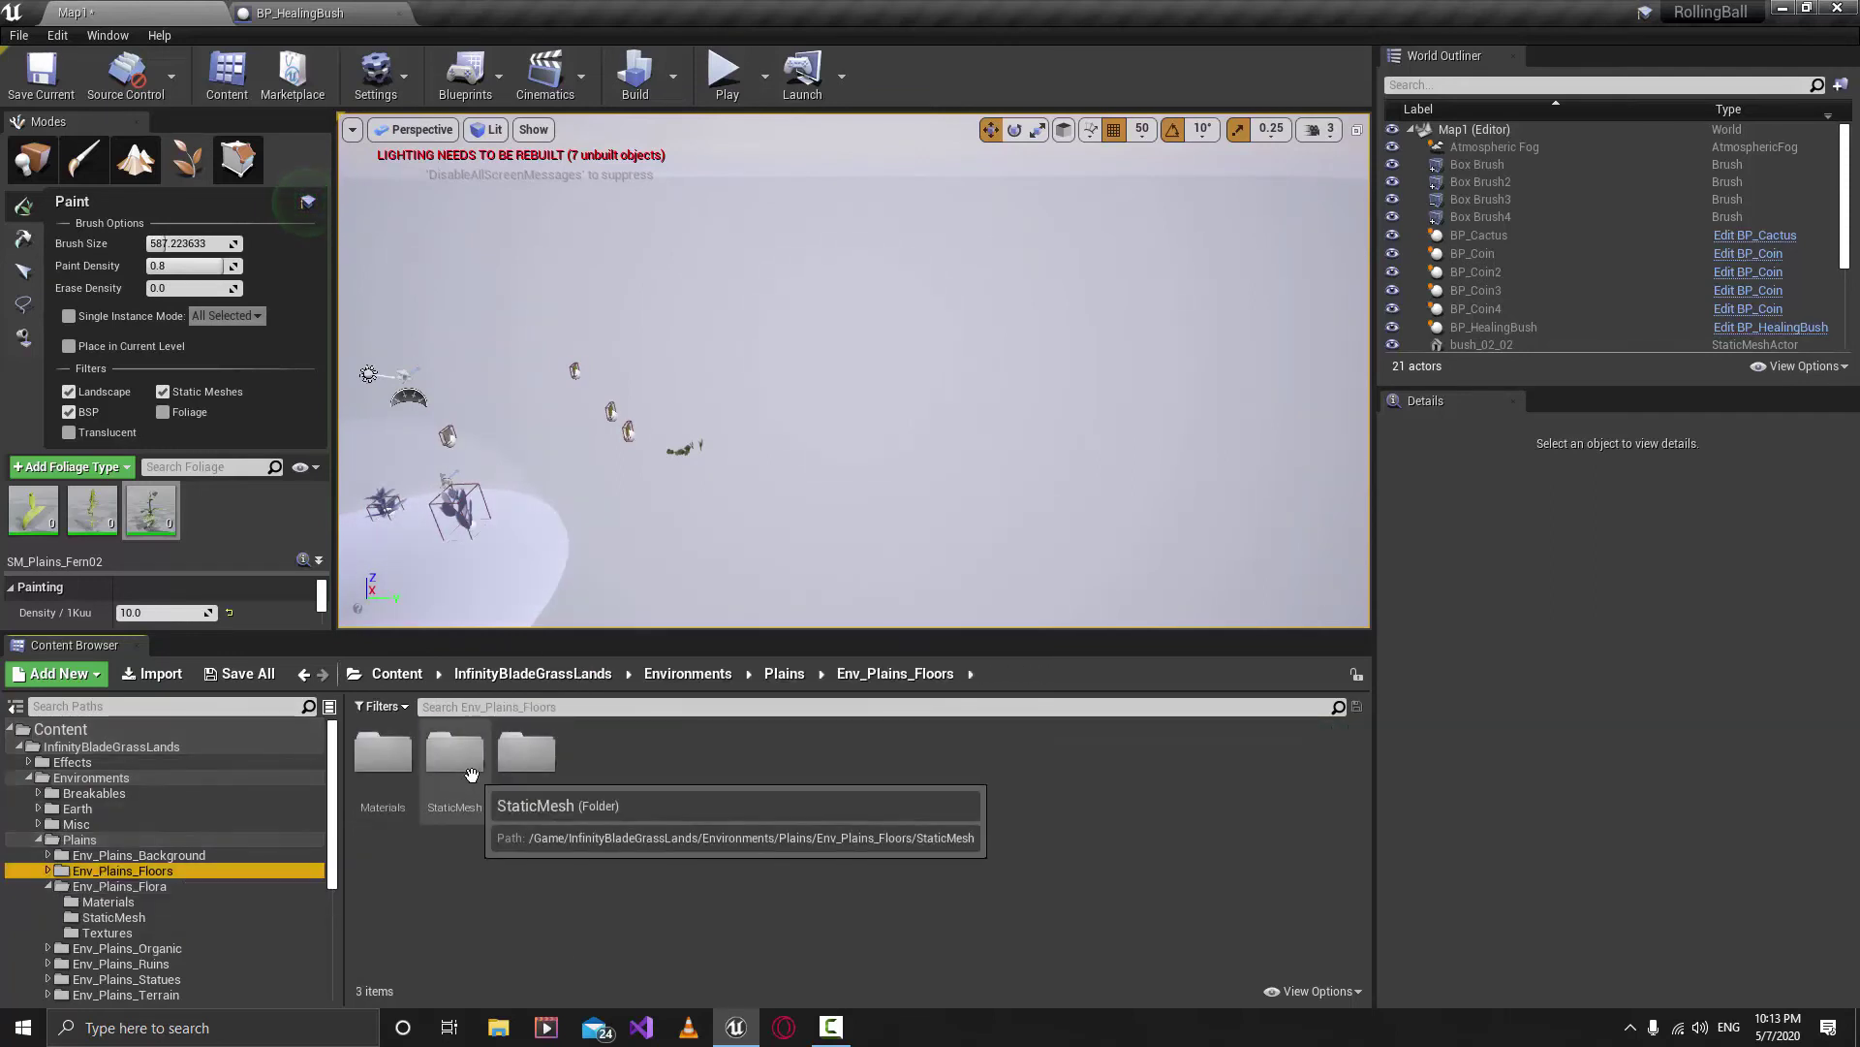
pyautogui.doubleClick(471, 774)
pyautogui.scroll(-1, 384, 839)
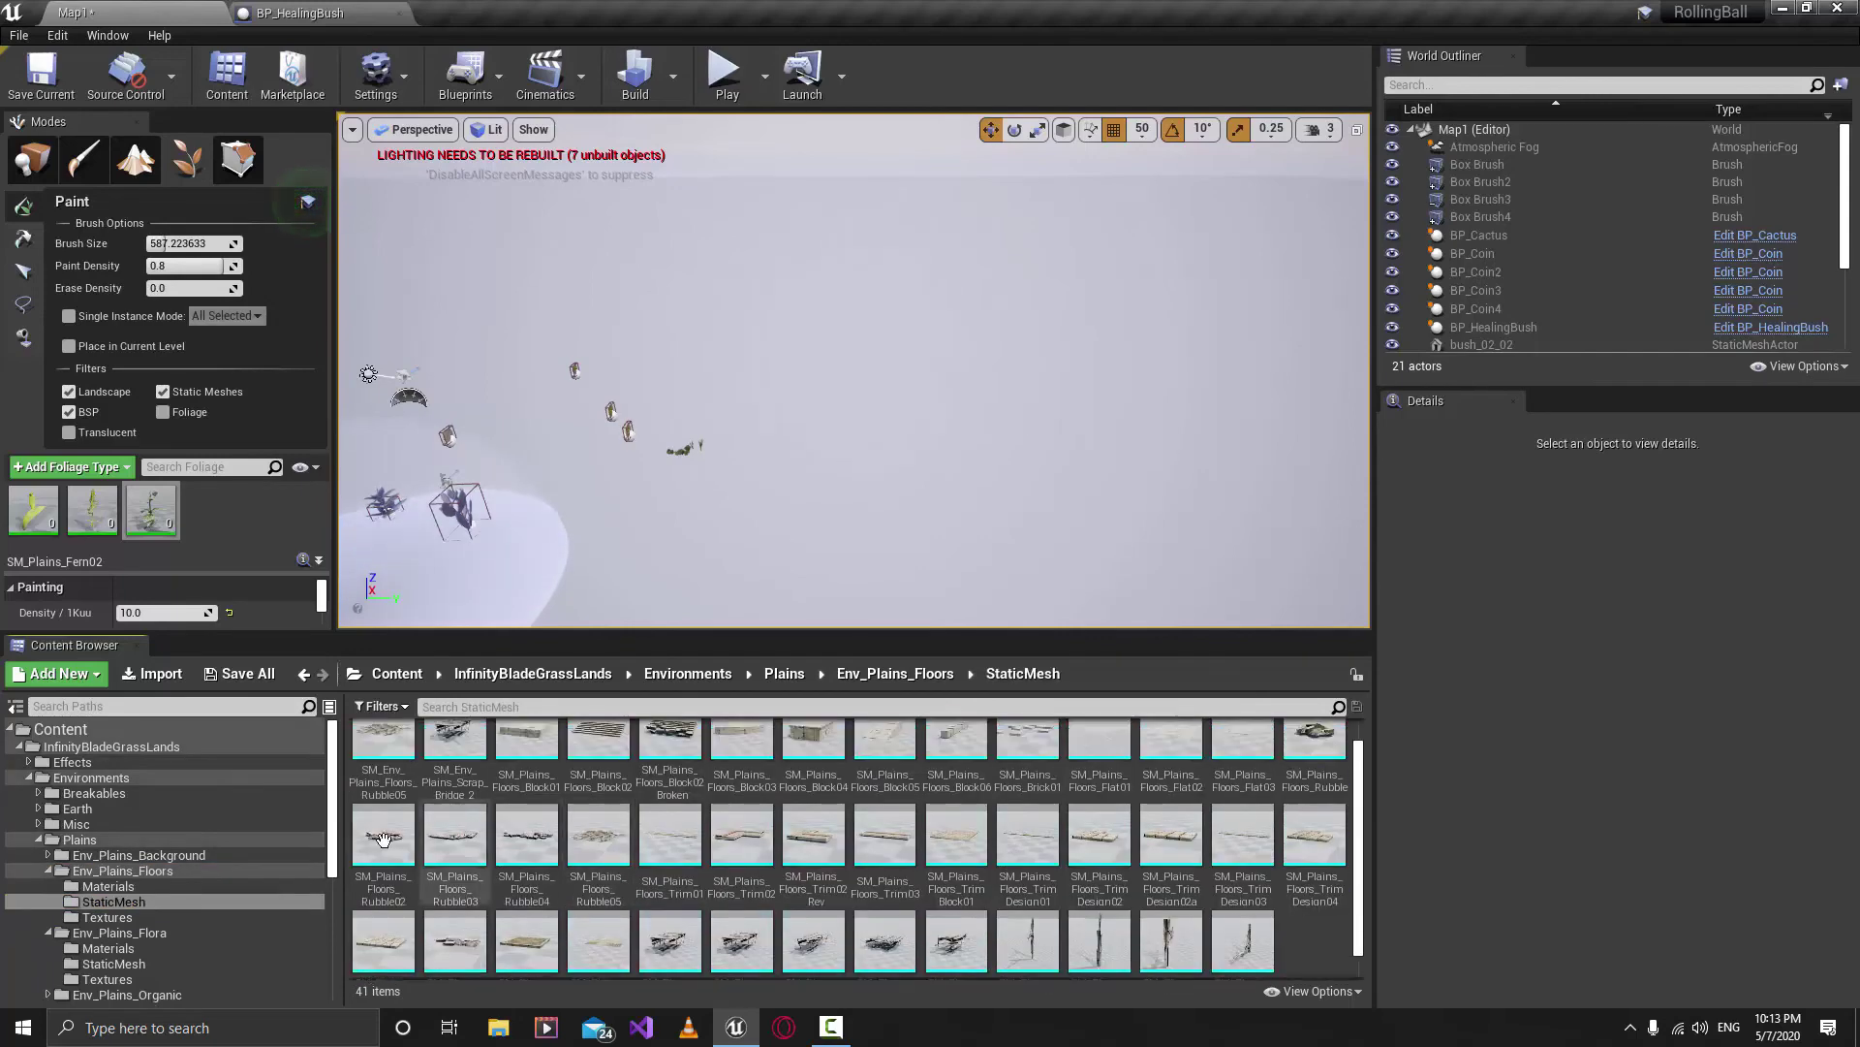
pyautogui.click(242, 854)
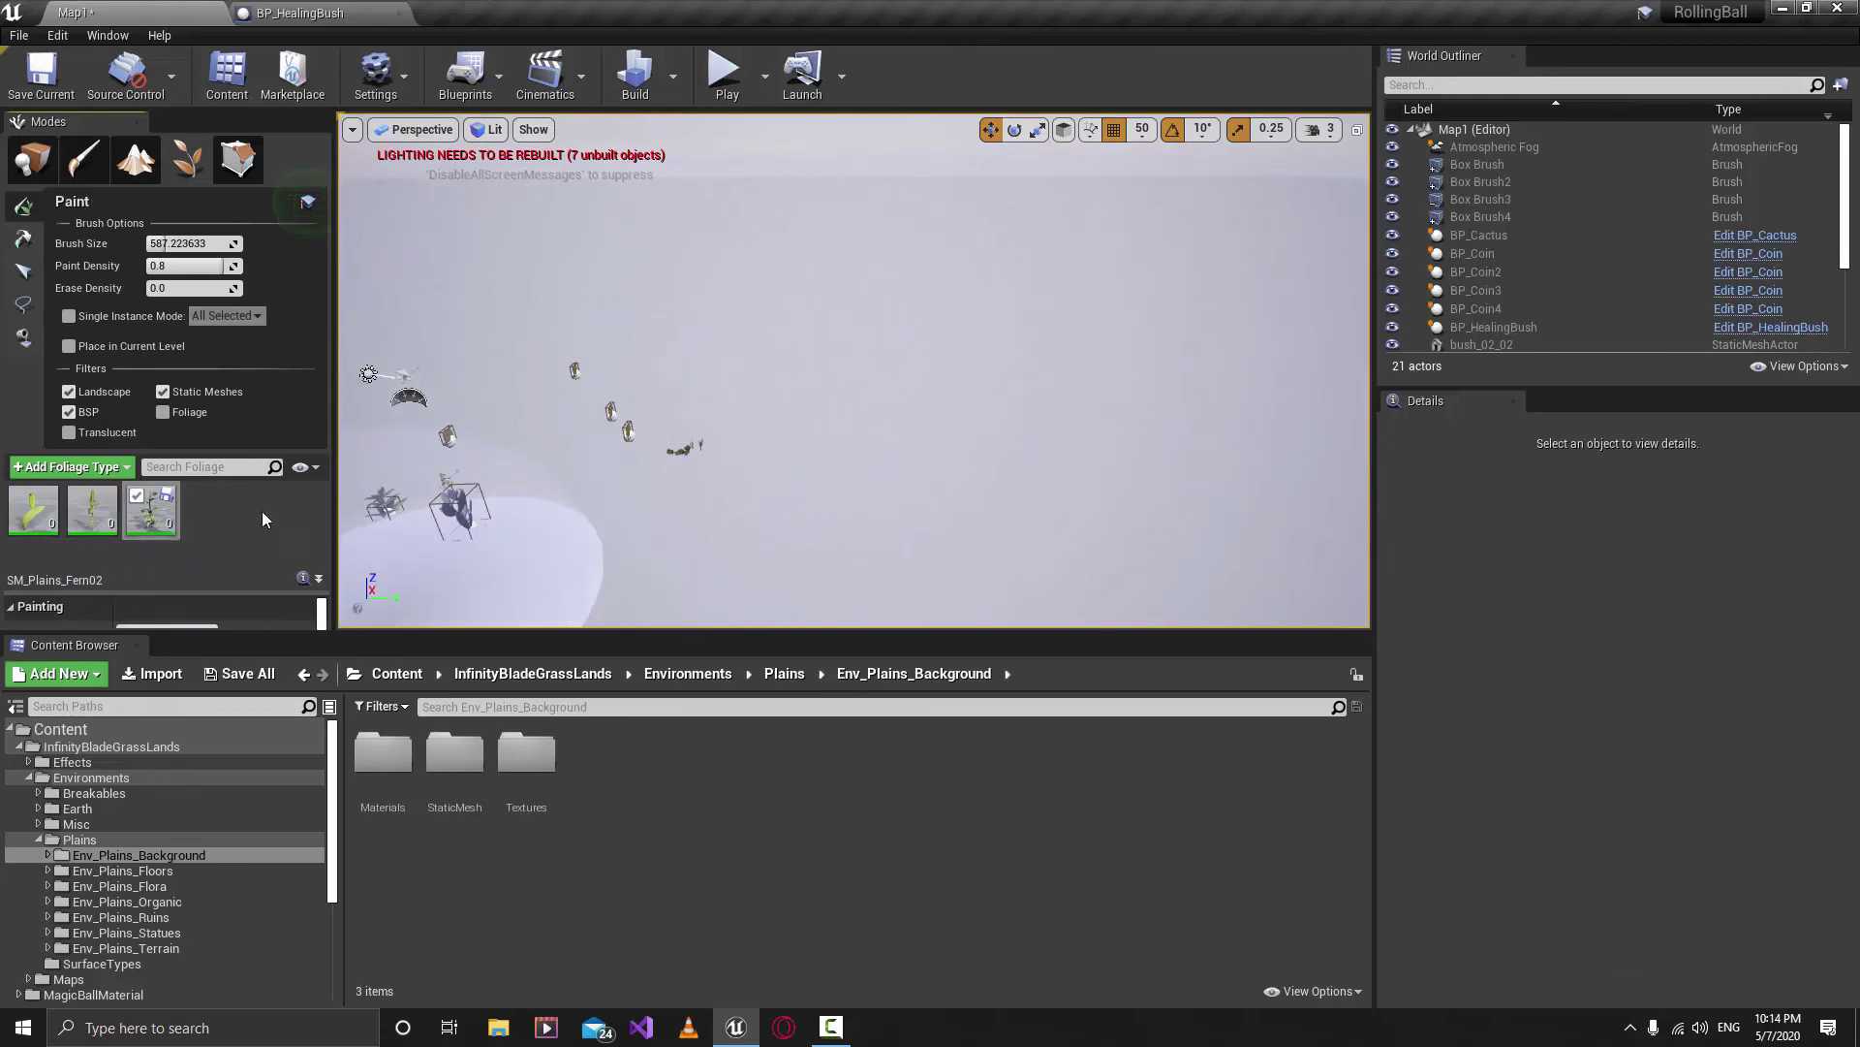
# Paint a dense strip of cactus_01, flower_03 and SM_Plains_Fern02 on the cleared floor and inspect it.
pyautogui.moveTo(977, 306); pyautogui.dragTo(1019, 427)
pyautogui.moveTo(1022, 469); pyautogui.dragTo(1077, 423, button='right')
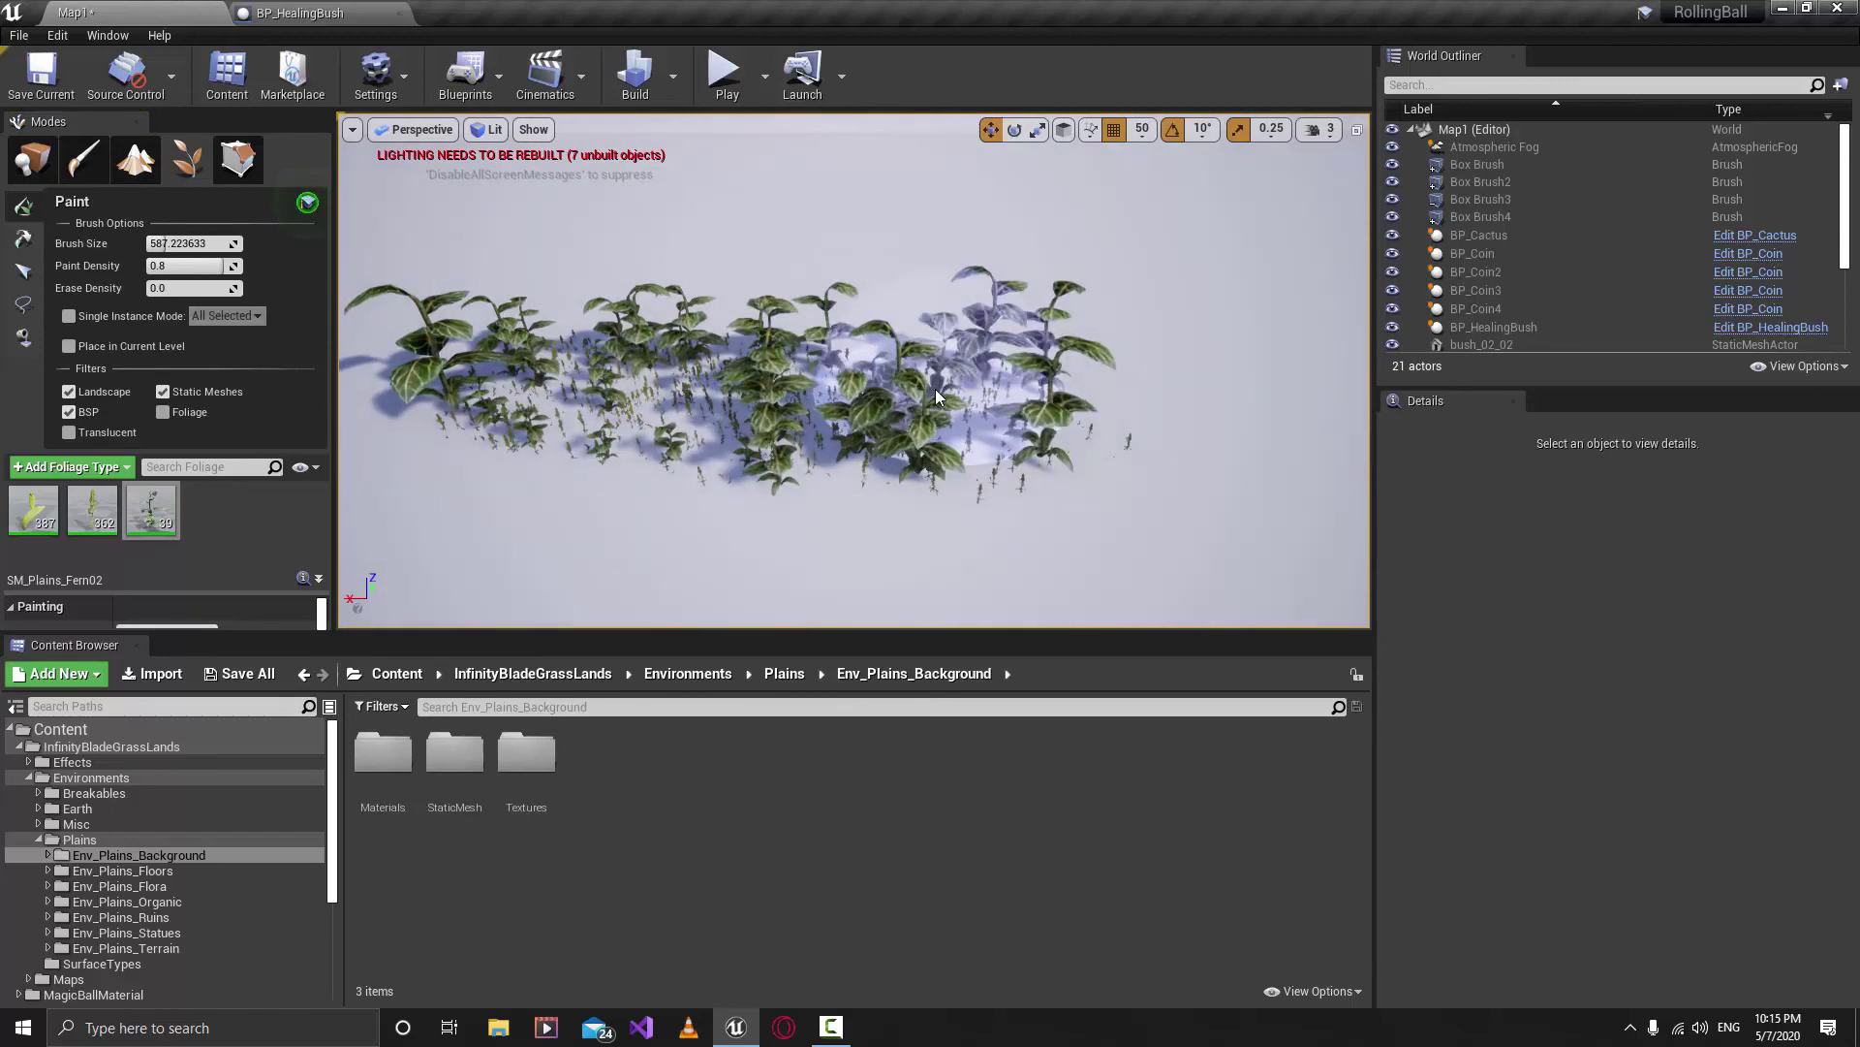
pyautogui.scroll(-3, 990, 414)
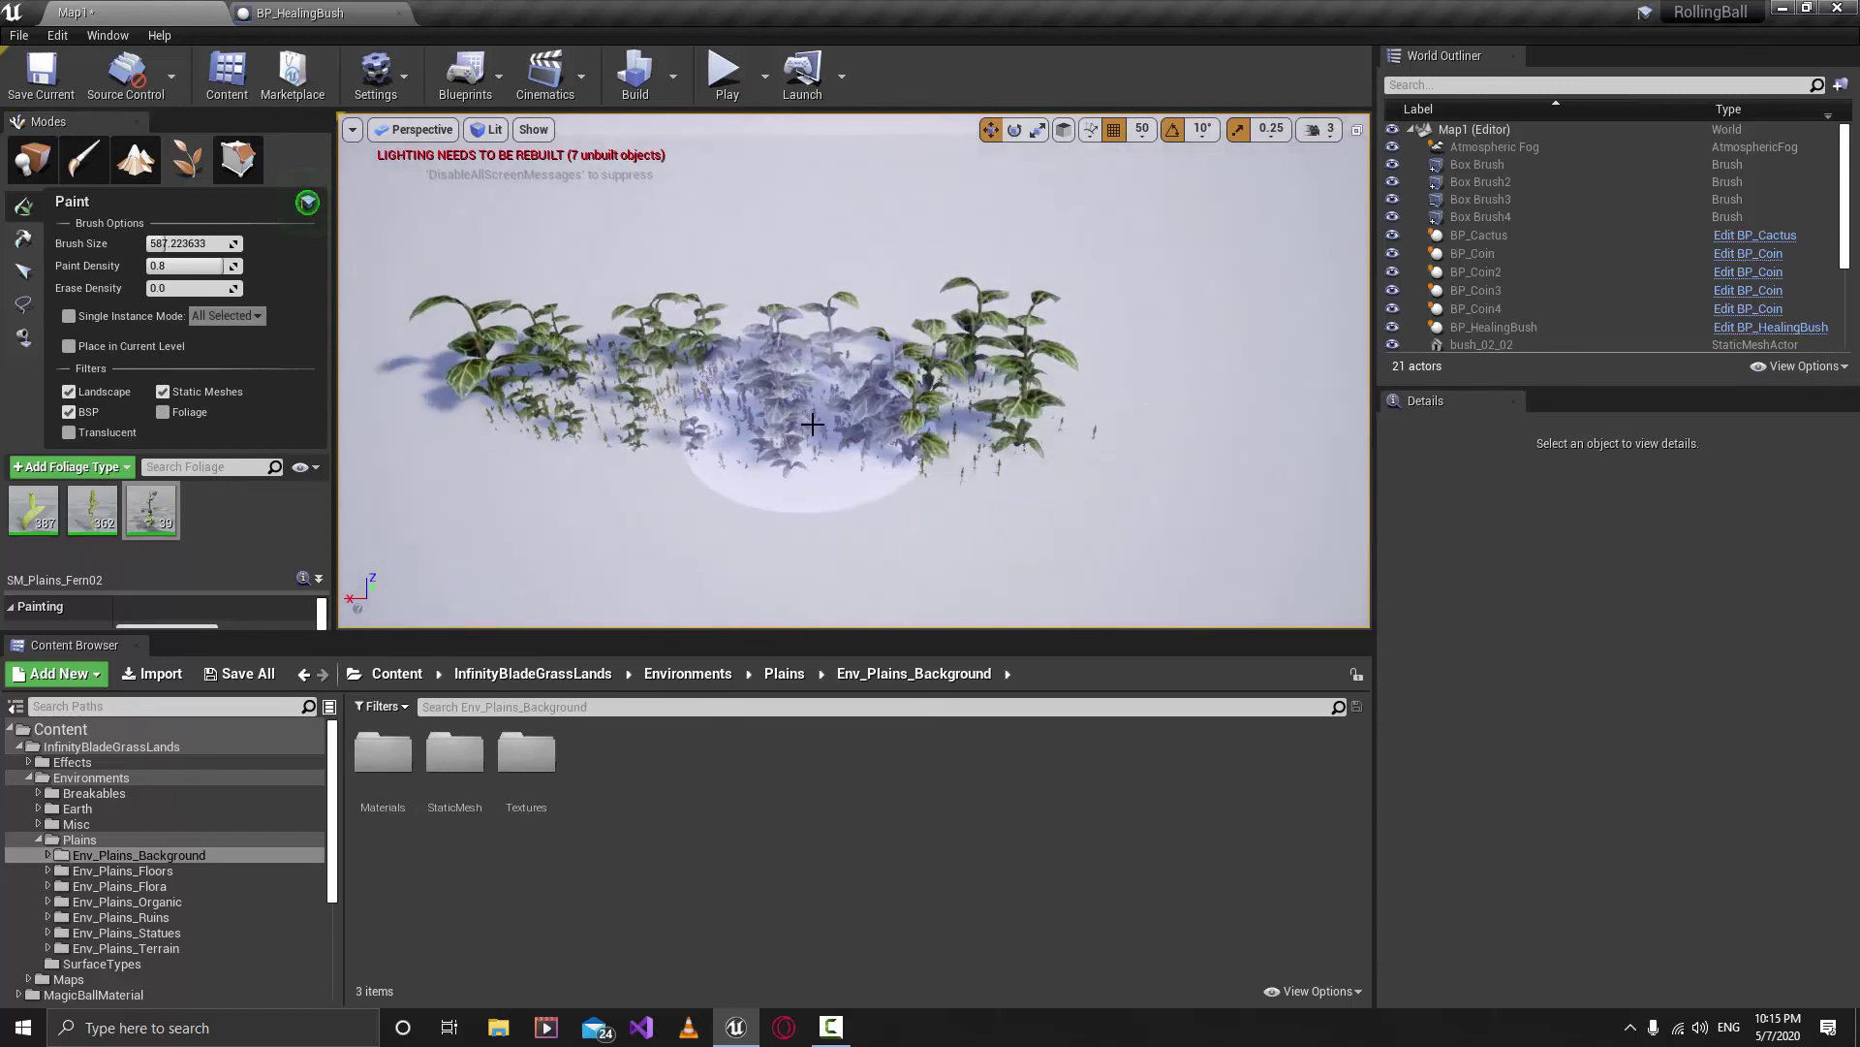
pyautogui.scroll(-2, 985, 428)
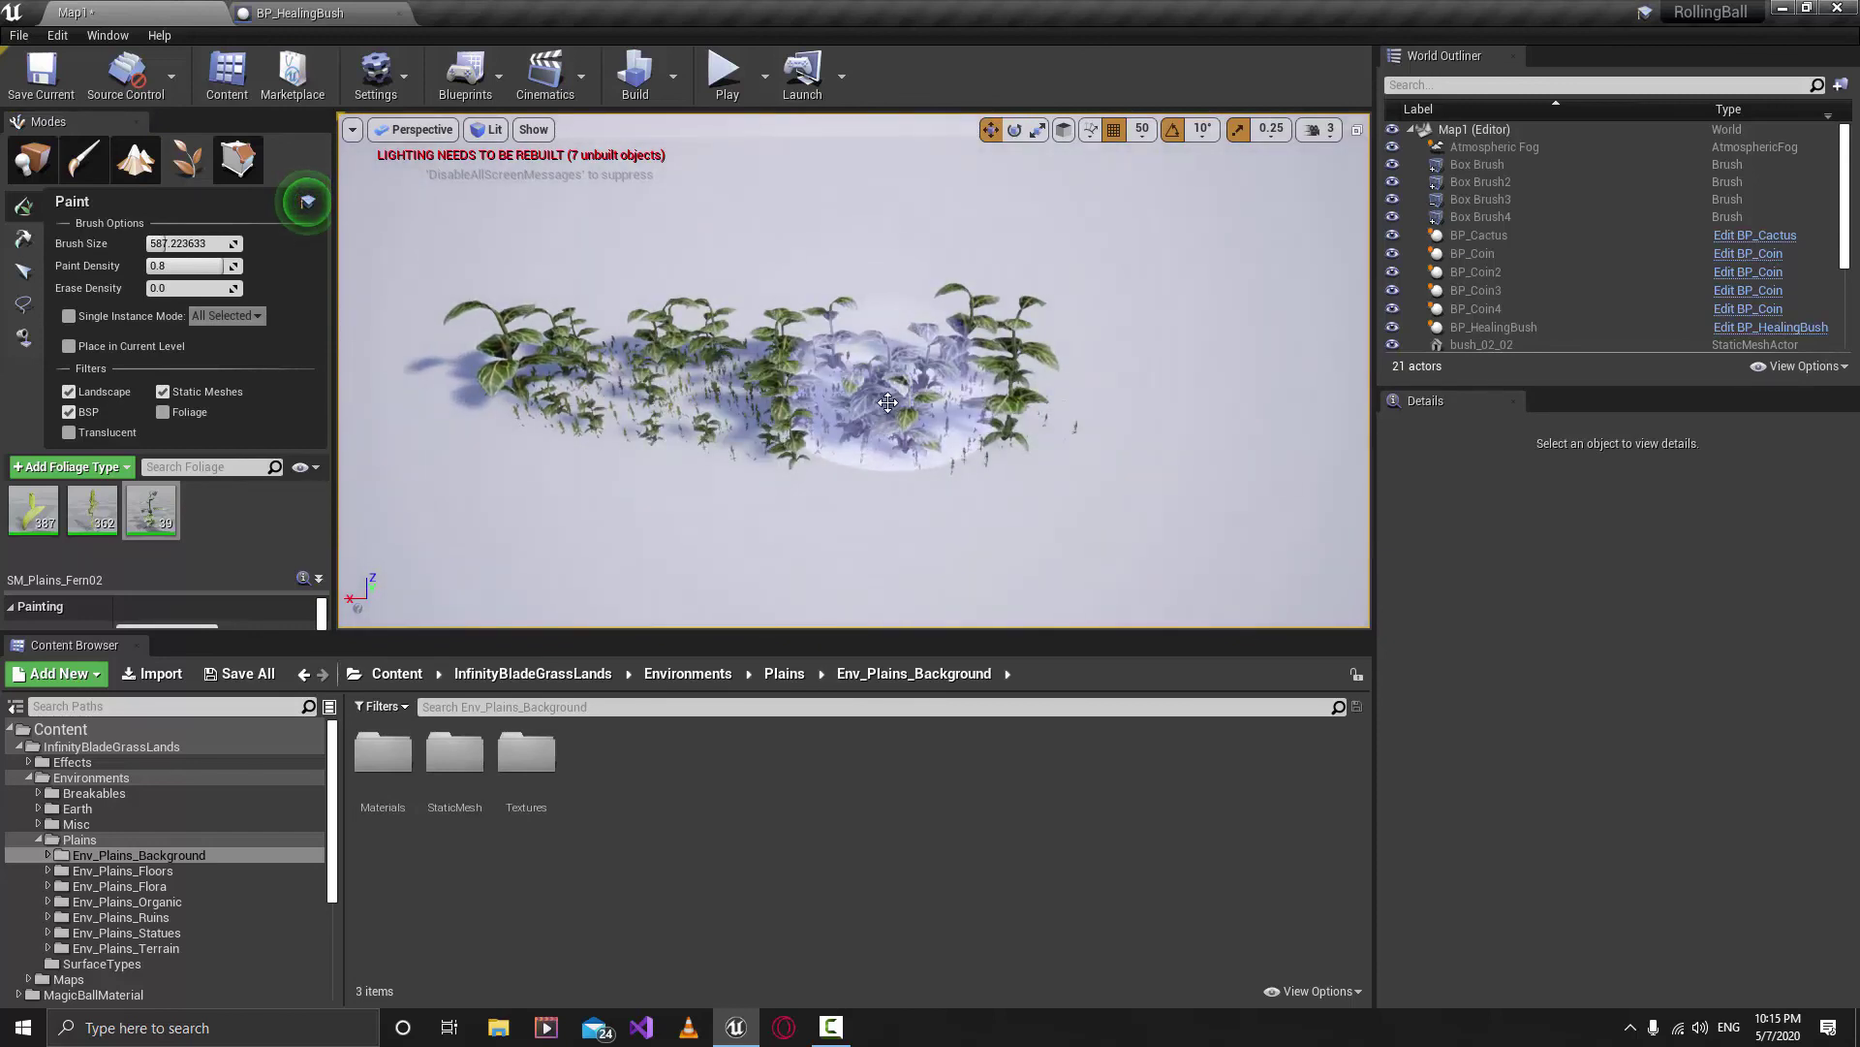